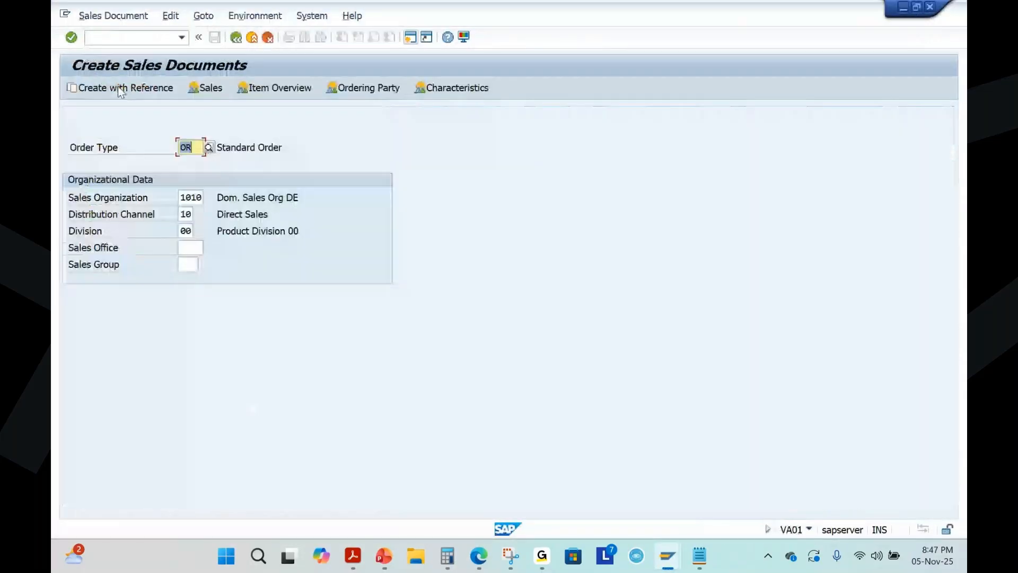
# Start a standard order (OR) for sales area 1010/10/00 and enter the sold-to party's customer number.
pyautogui.press('Return')
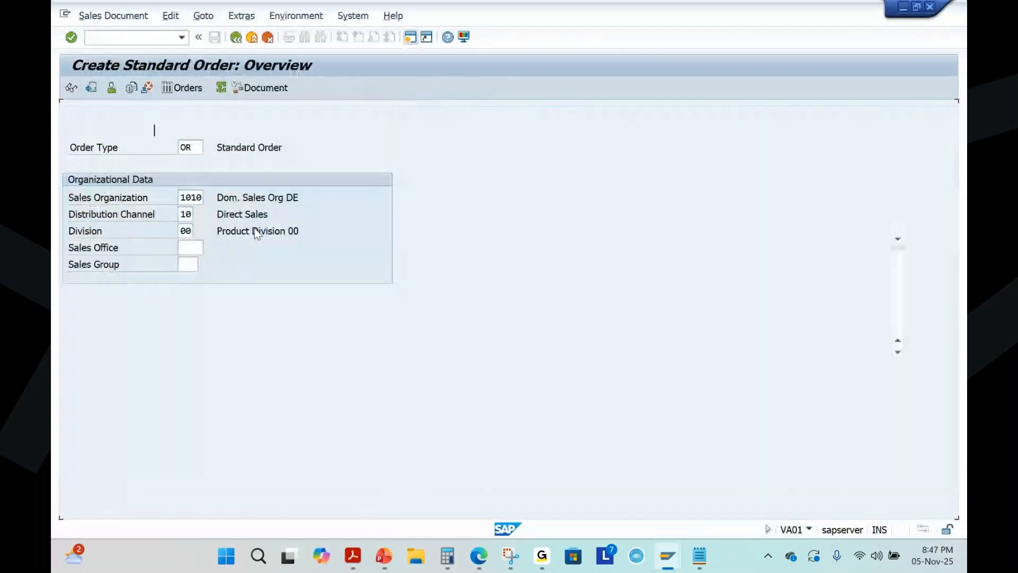
pyautogui.write('20032')
pyautogui.moveTo(184, 132); pyautogui.dragTo(125, 138)
pyautogui.press('BackSpace')
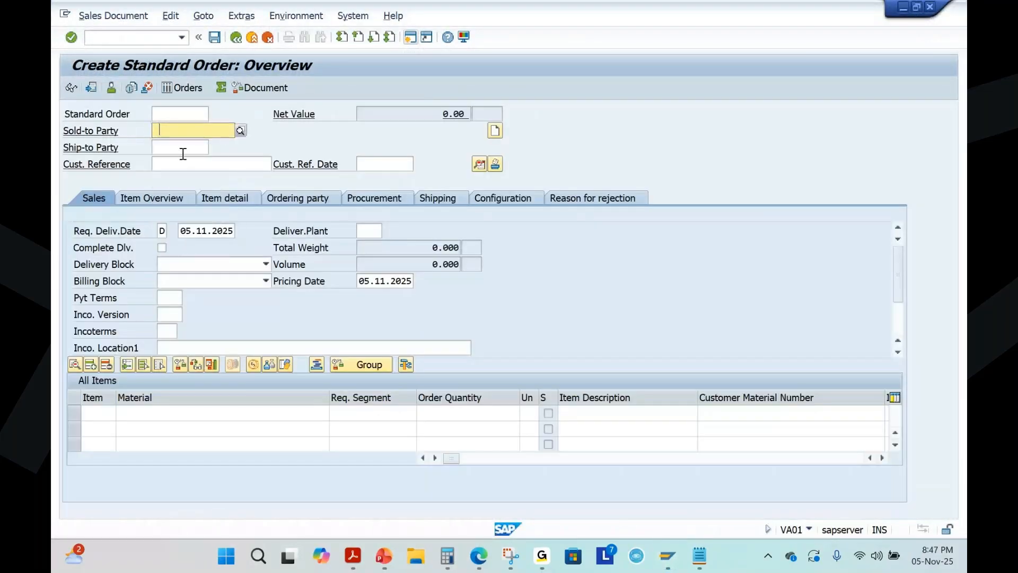
pyautogui.click(244, 132)
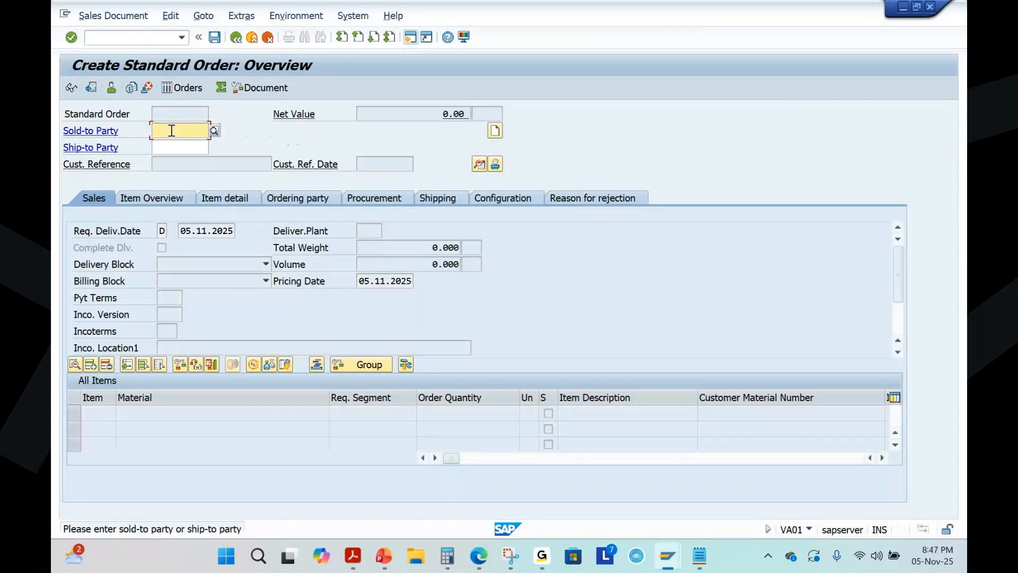
pyautogui.write('20031')
pyautogui.press('Return')
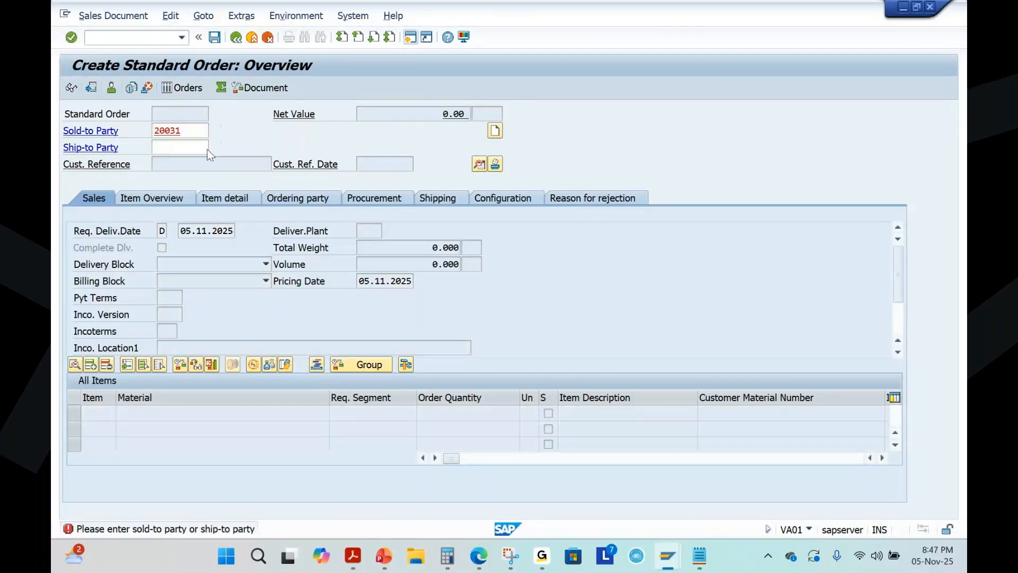
# Set the order's customer reference to test123 and the customer reference date to 27.10.2025.
pyautogui.click(187, 163)
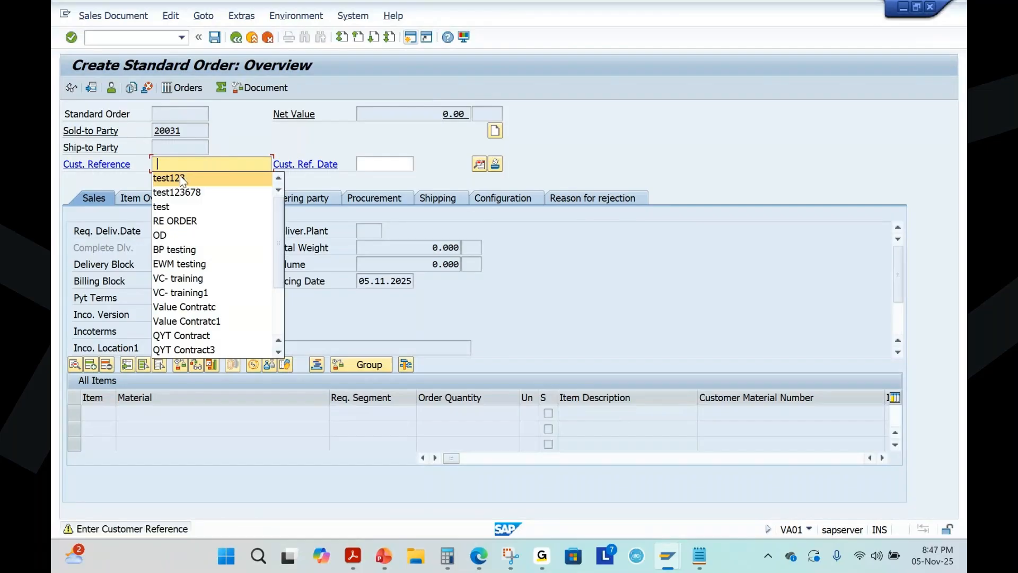
pyautogui.click(179, 176)
pyautogui.click(392, 164)
pyautogui.click(378, 178)
pyautogui.press('Return')
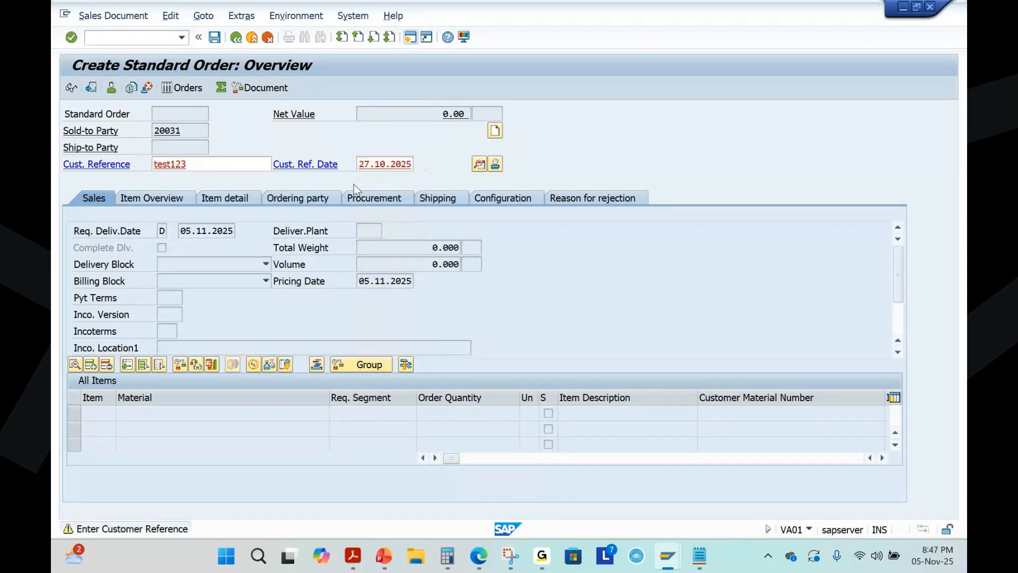
pyautogui.click(236, 38)
# Add material 2304 with an order quantity of 10 and continue past the open quotations notice.
pyautogui.click(182, 410)
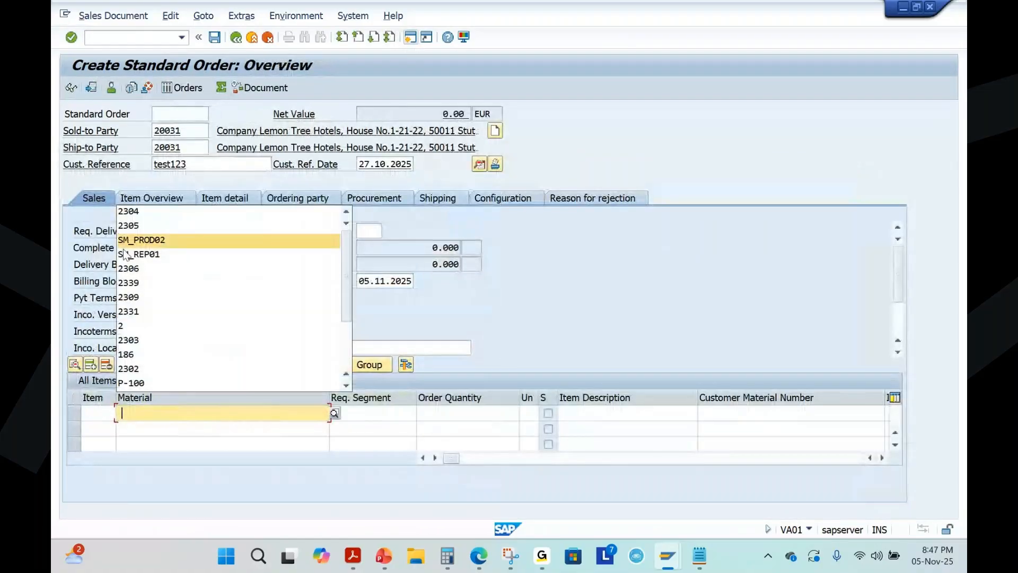
pyautogui.click(133, 213)
pyautogui.click(454, 413)
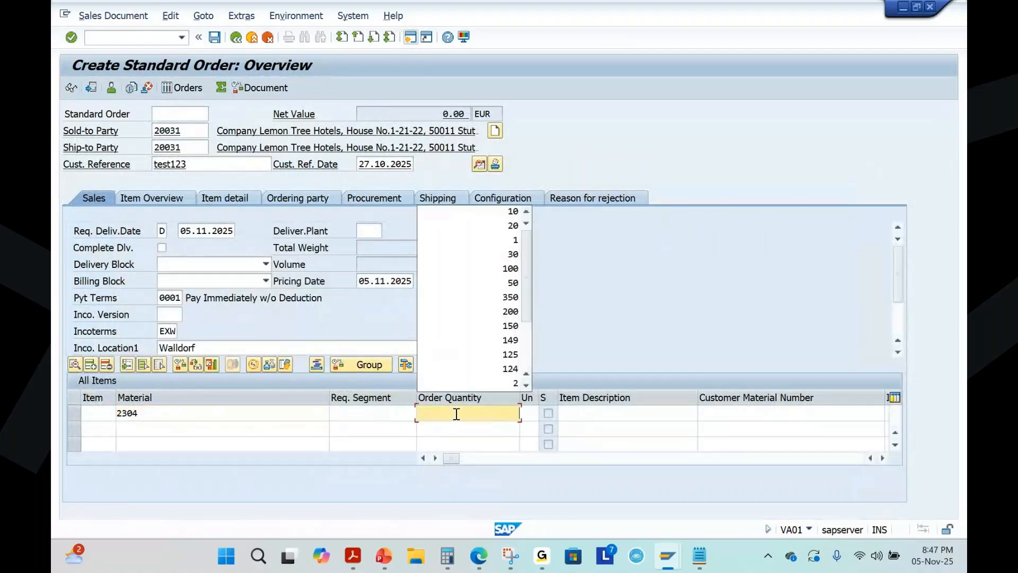
pyautogui.click(460, 213)
pyautogui.press('Return')
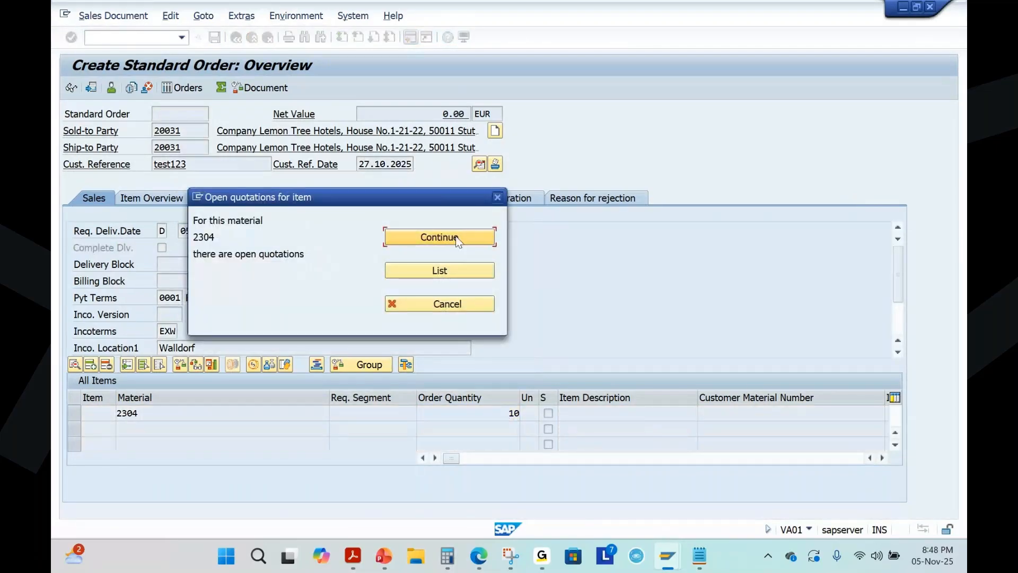
pyautogui.click(459, 239)
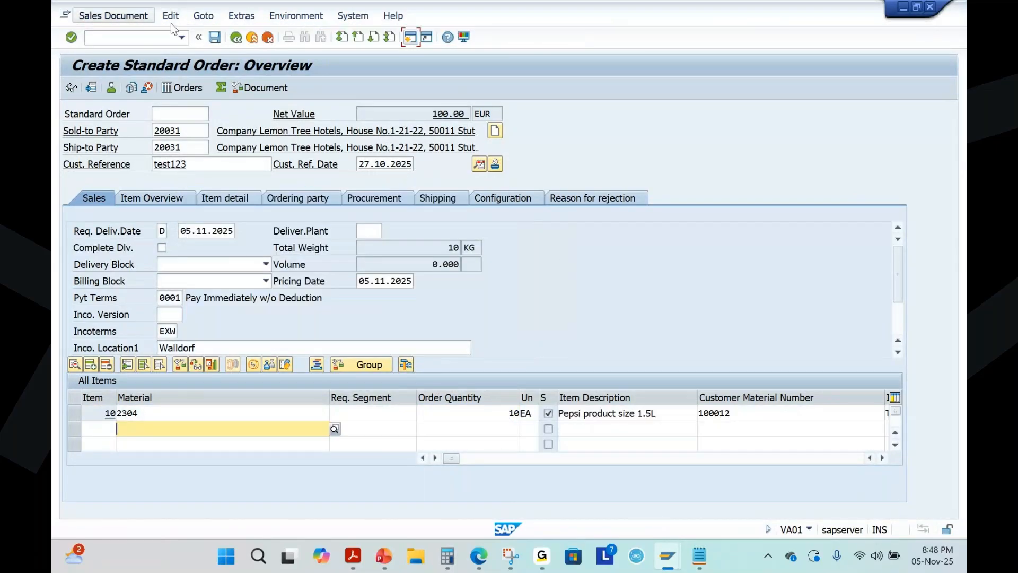
# Create the outbound delivery from the order, set the picked quantity of material 2304 to 10, and post goods issue.
pyautogui.click(109, 16)
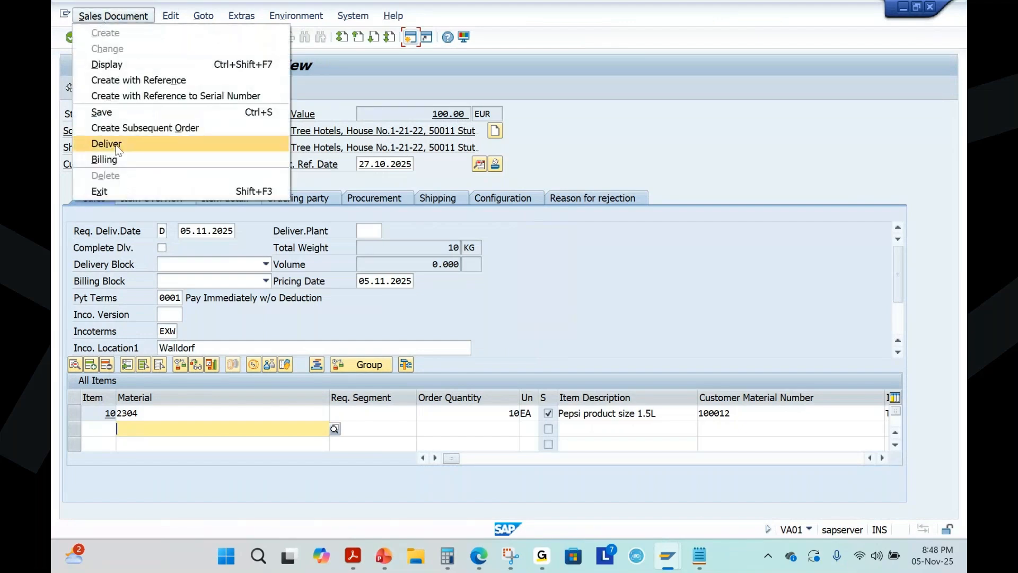
pyautogui.click(117, 150)
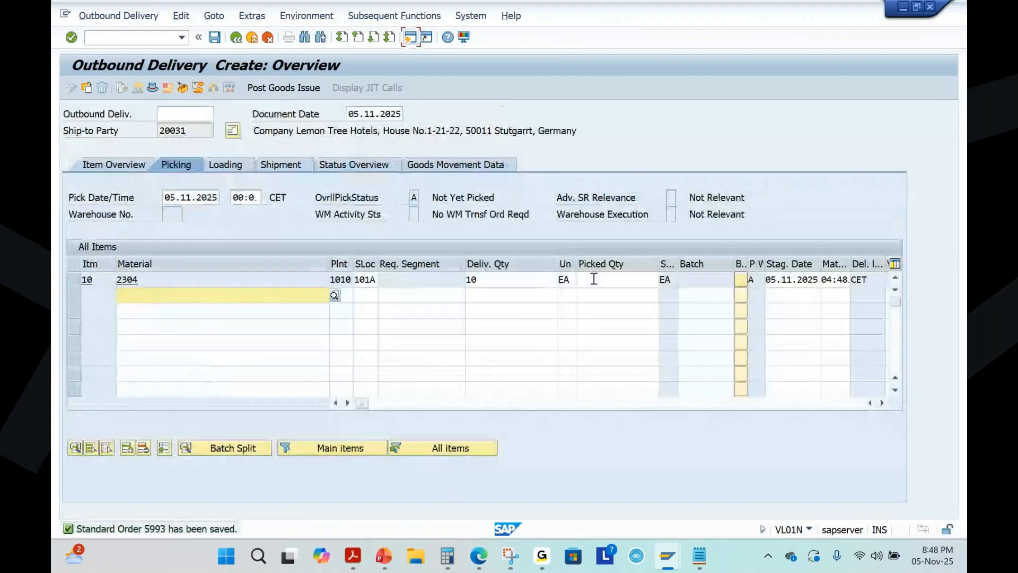
pyautogui.click(594, 279)
pyautogui.write('10')
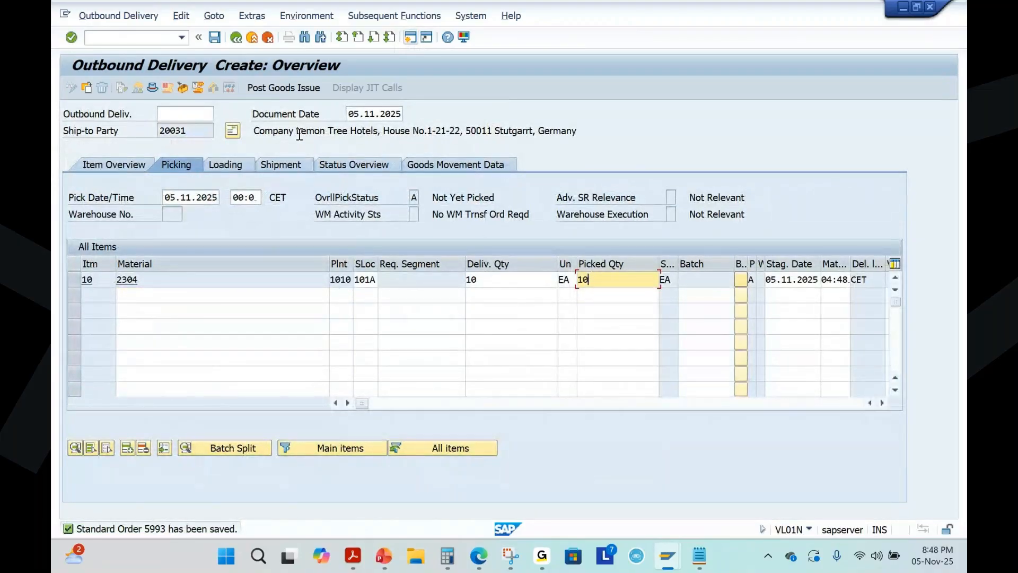
pyautogui.click(283, 88)
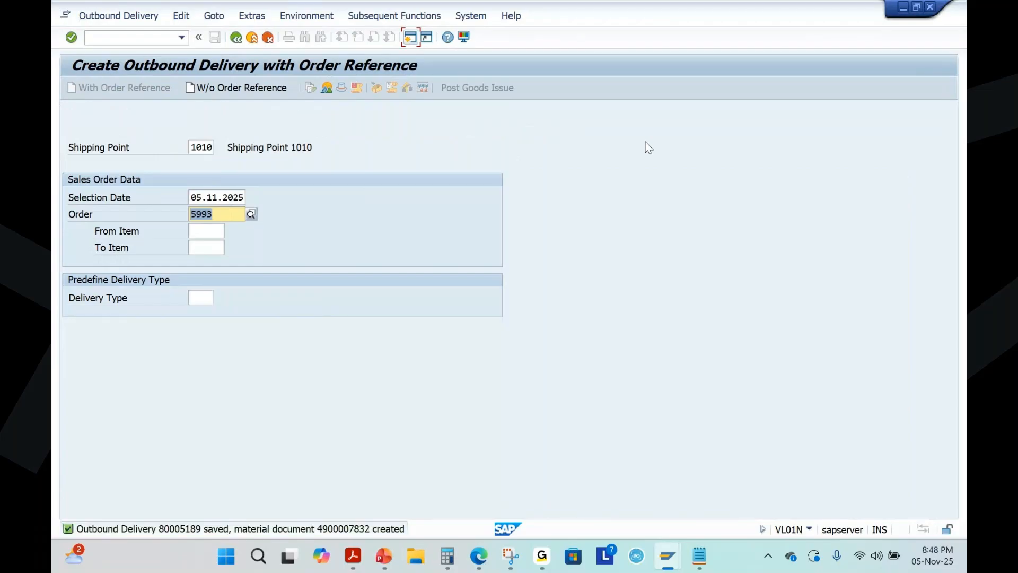
# Bring up the outbound delivery for display and record its number in Notepad, returning to SAP.
pyautogui.click(98, 16)
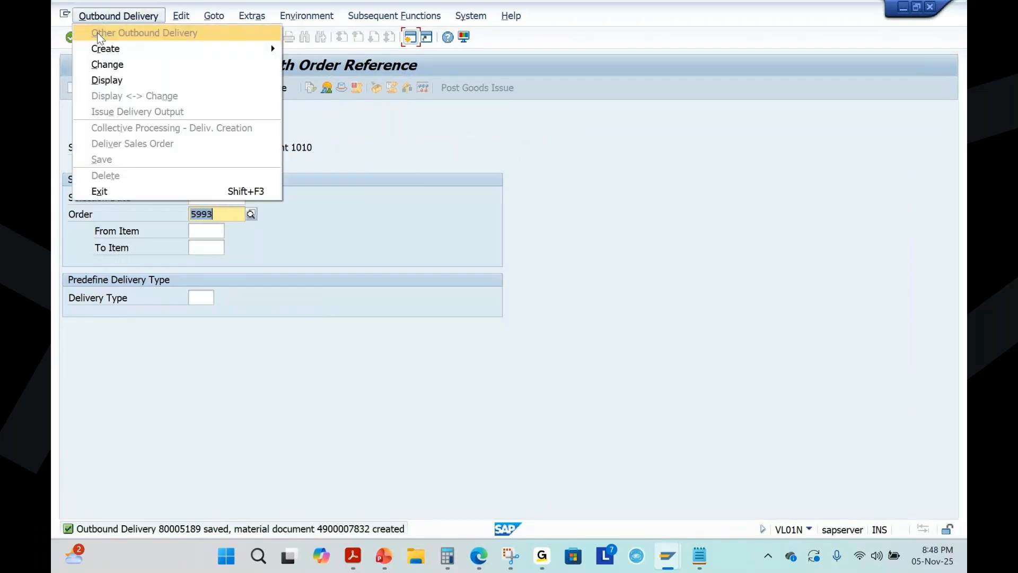
pyautogui.click(103, 79)
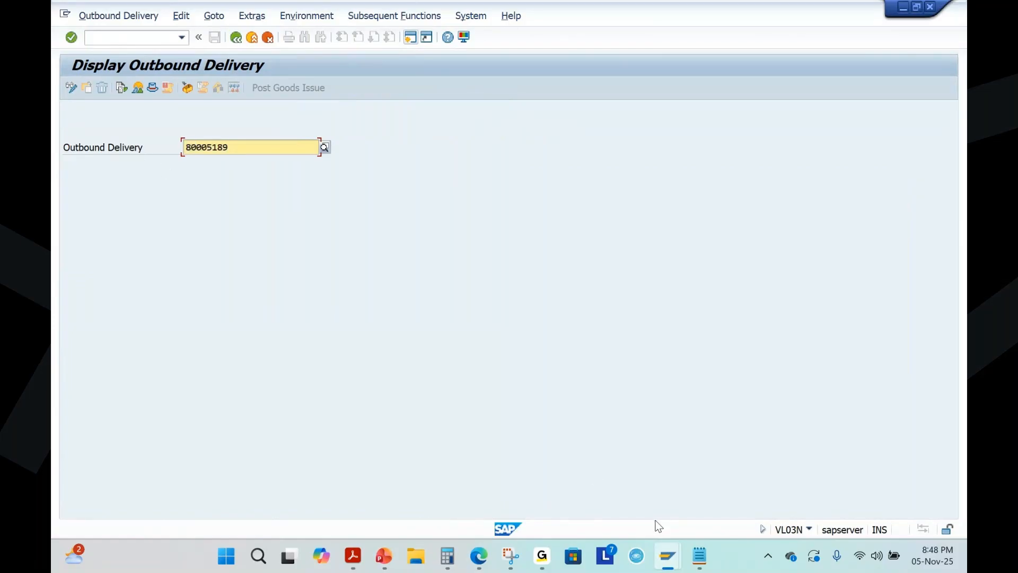
pyautogui.click(700, 556)
pyautogui.write('80005189')
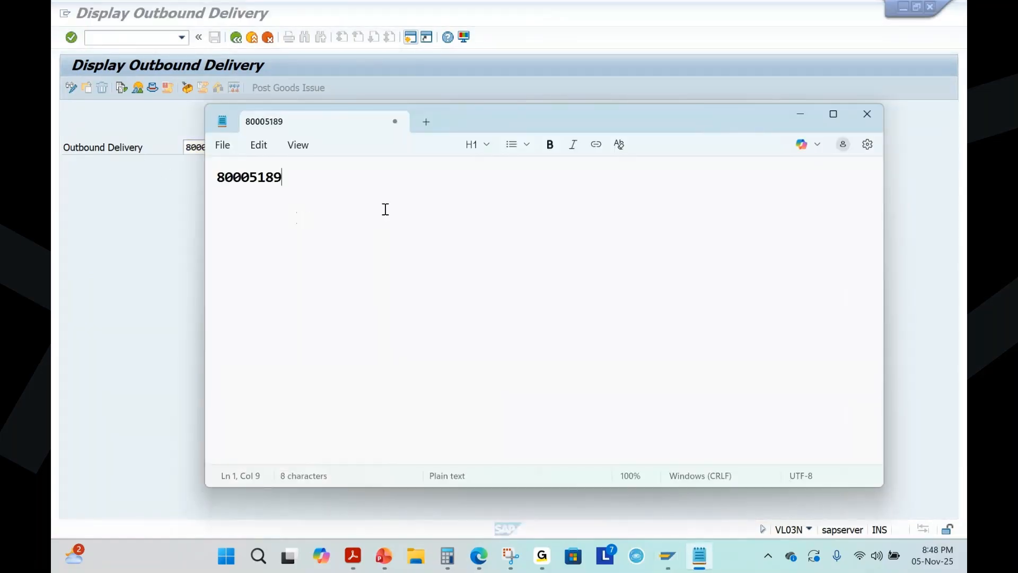
pyautogui.hotkey('alt', 'Tab')
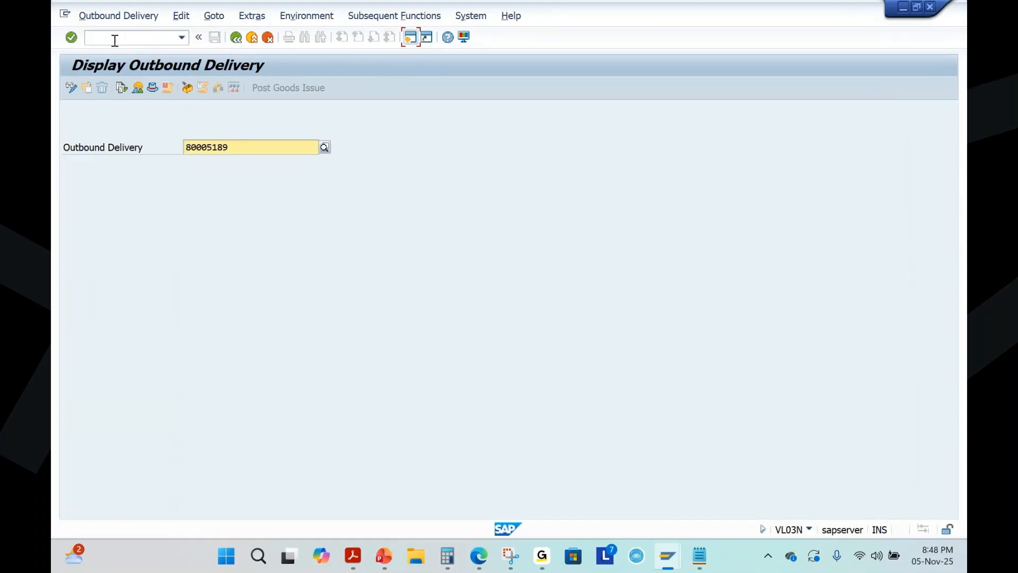
# Start another standard order (OR) with transaction VA01 for sales area 1010/10/00.
pyautogui.click(105, 39)
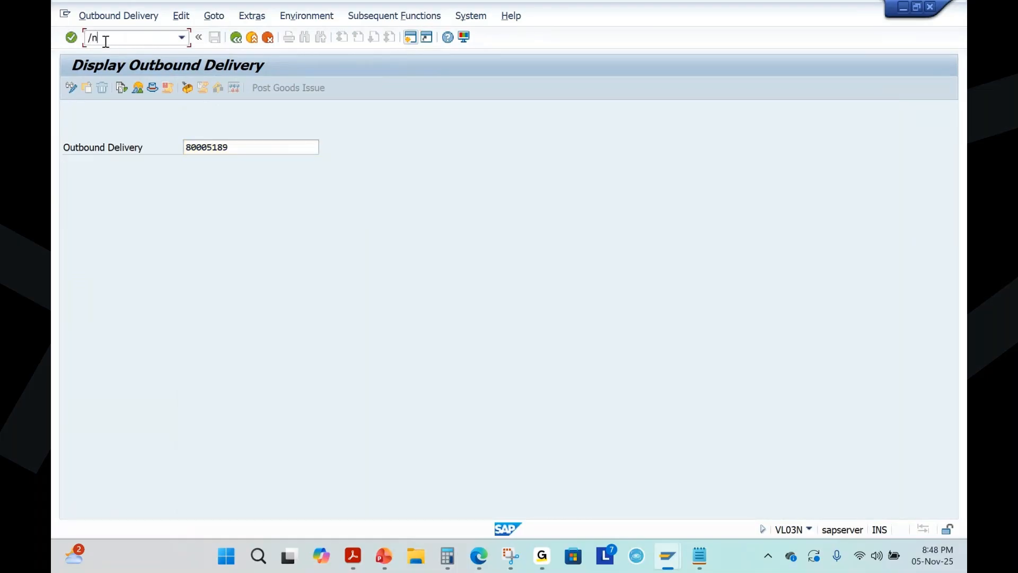
pyautogui.write('/nva01')
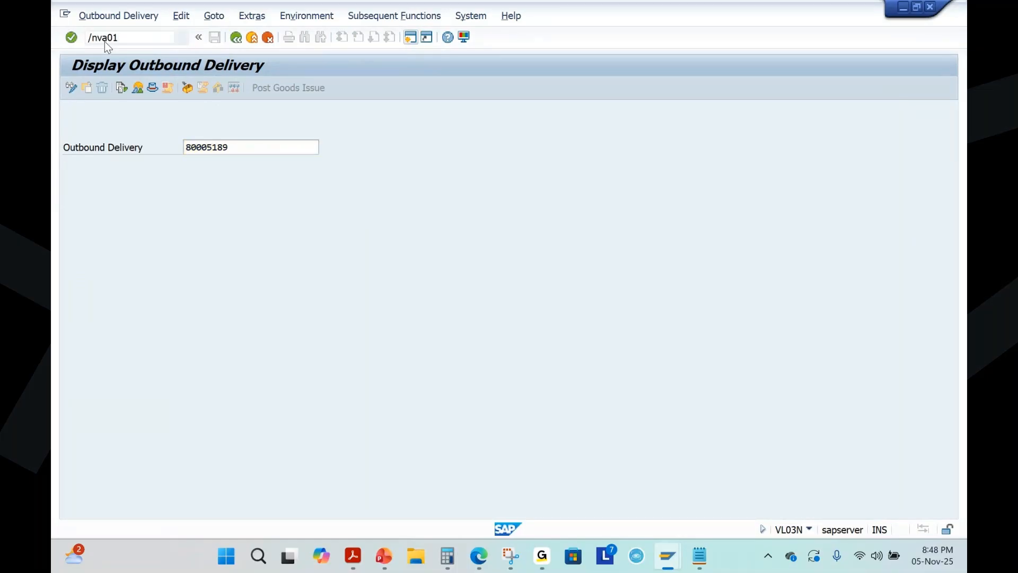
pyautogui.press('Return')
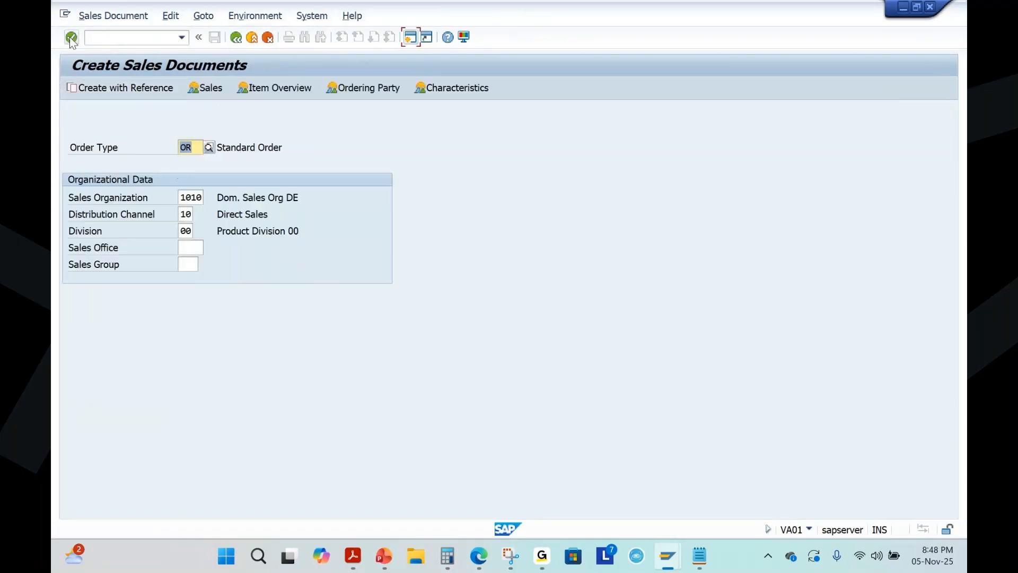
pyautogui.click(72, 38)
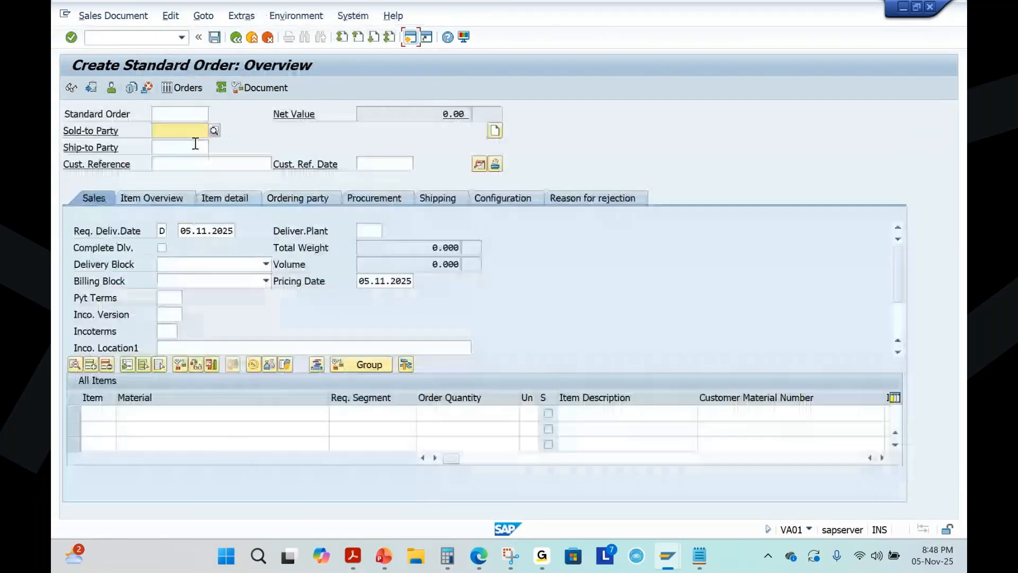
# Enter the sold-to party's customer number, customer reference test123 and customer reference date 27.10.2025.
pyautogui.write('20031')
pyautogui.click(201, 165)
pyautogui.write('test123')
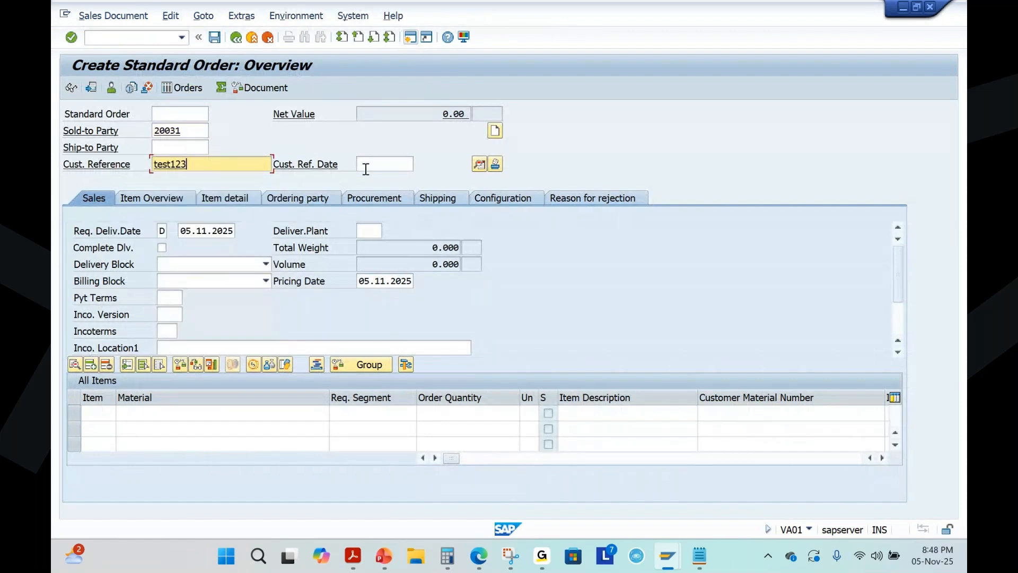
pyautogui.click(366, 168)
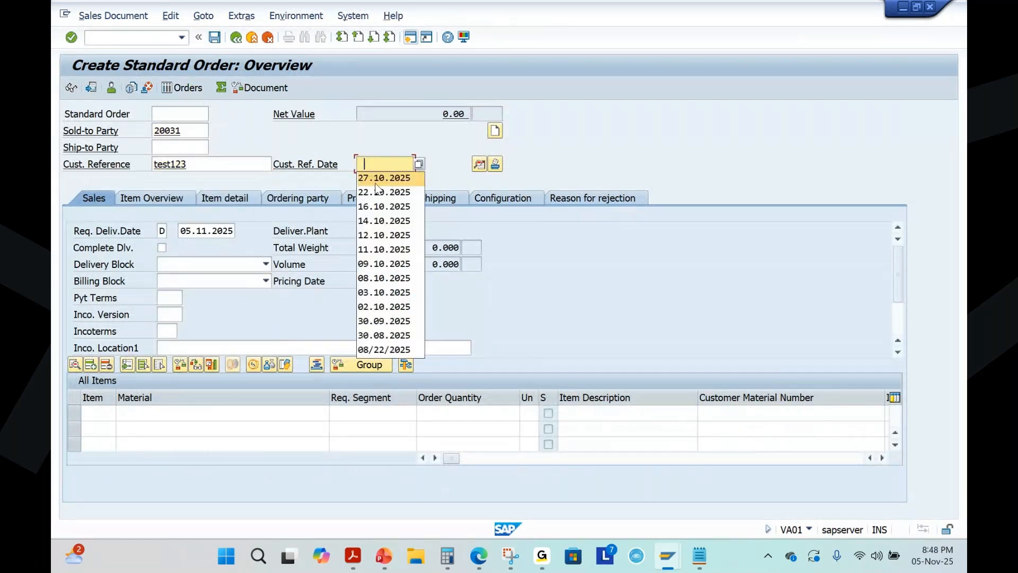
pyautogui.click(376, 180)
pyautogui.press('Return')
# Add material 2305 with an order quantity of 20 and continue past the open outline agreements notice.
pyautogui.click(128, 226)
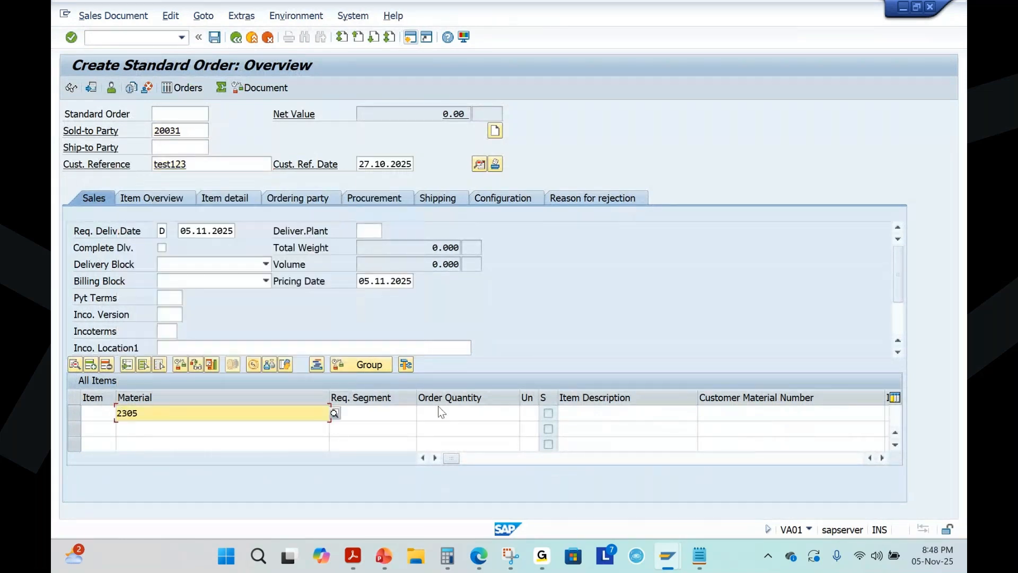
pyautogui.click(438, 408)
pyautogui.click(498, 225)
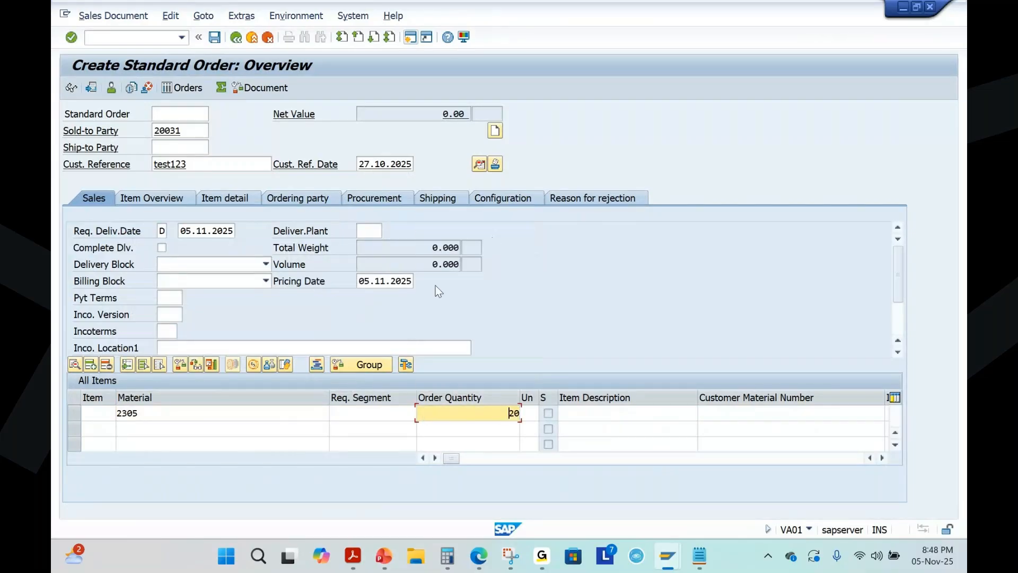
pyautogui.press('Return')
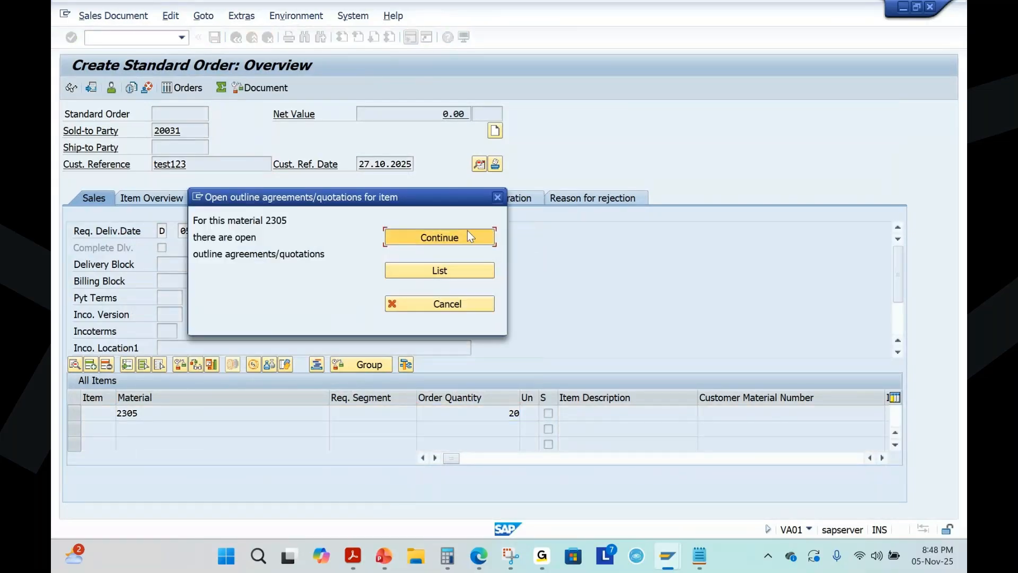
pyautogui.click(461, 235)
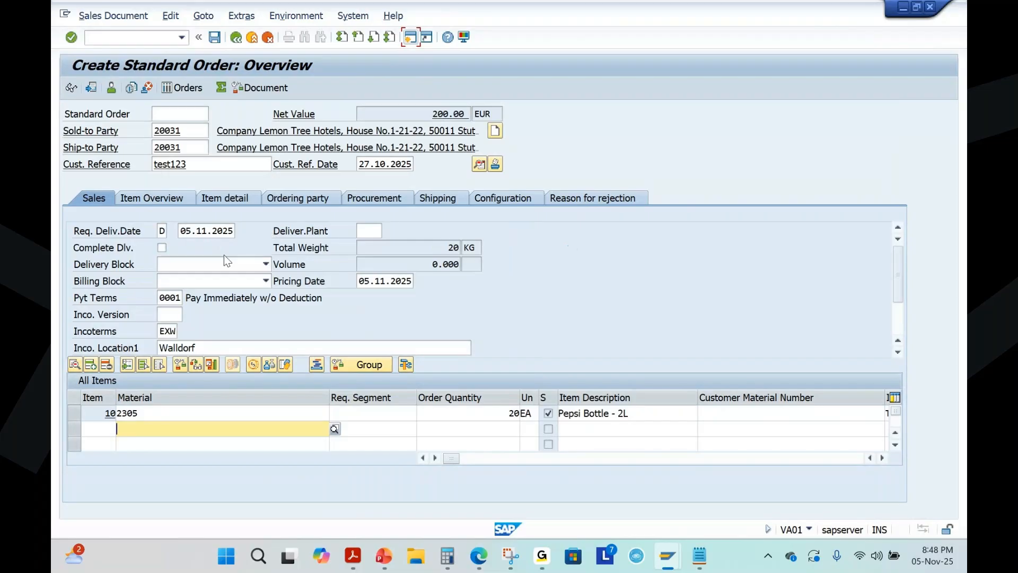
# Check the order's payment terms and the billing date in the billing data of item 10.
pyautogui.doubleClick(166, 298)
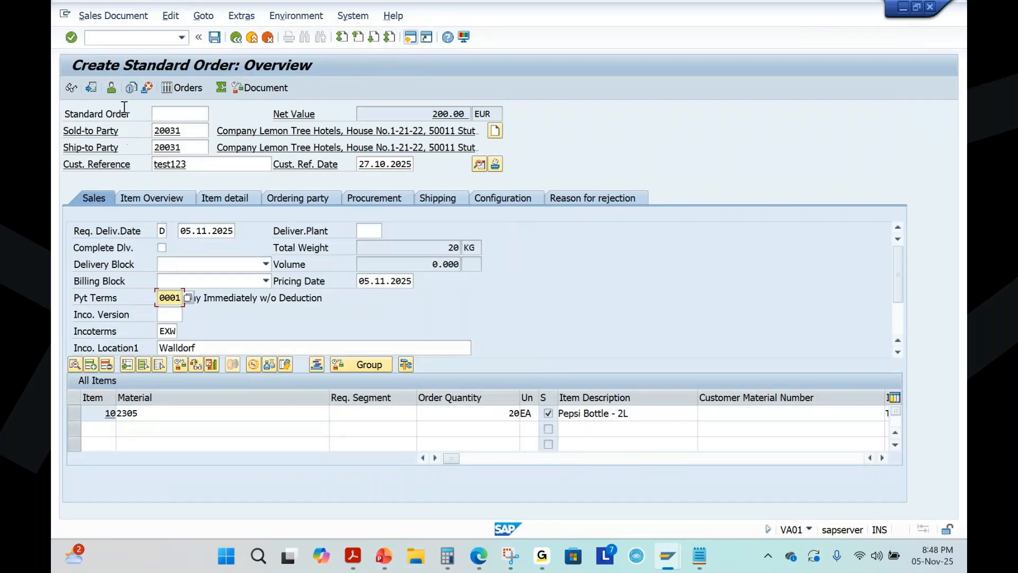
pyautogui.click(112, 15)
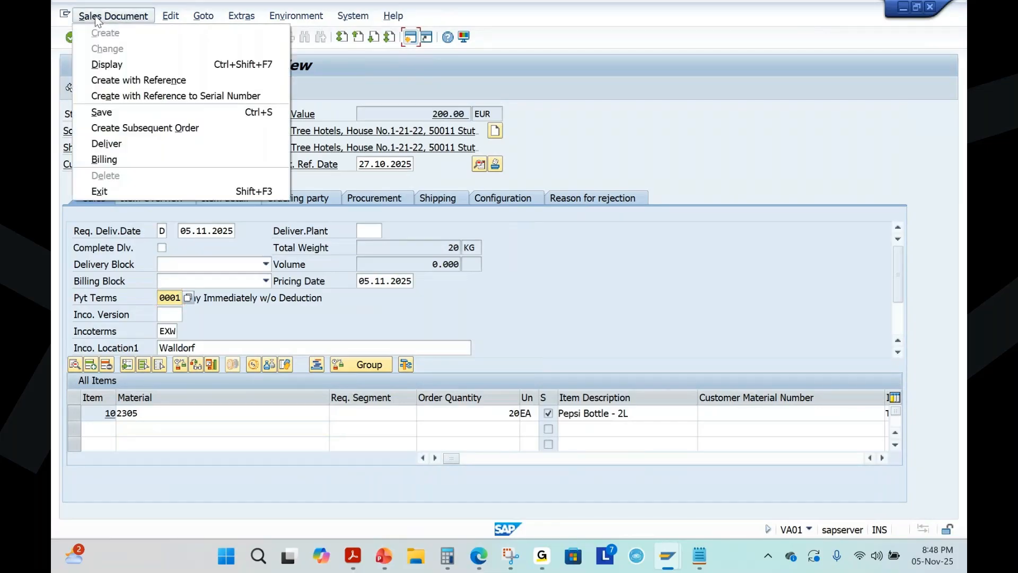
pyautogui.click(544, 297)
pyautogui.doubleClick(127, 413)
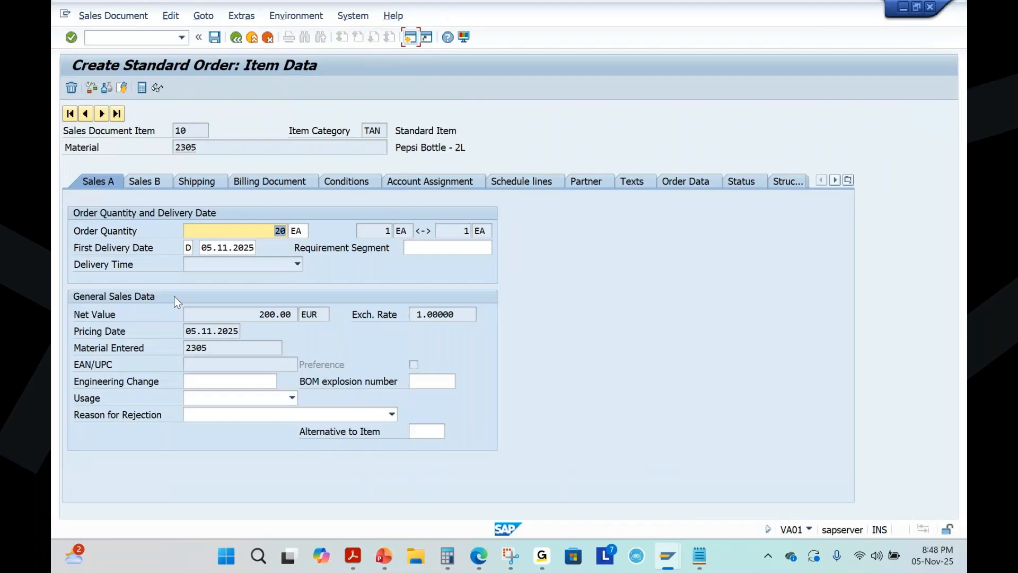
pyautogui.click(259, 182)
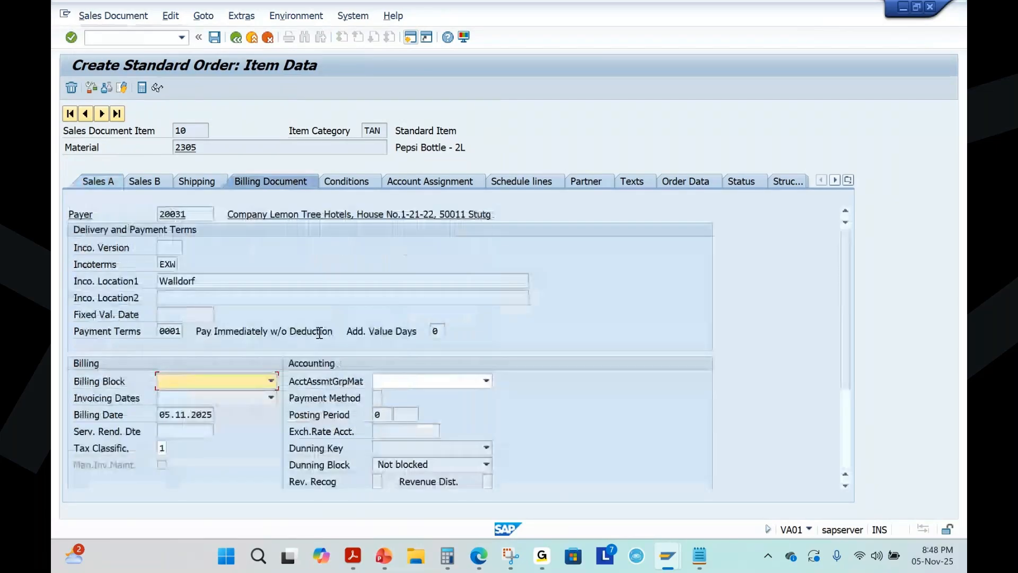
pyautogui.click(162, 414)
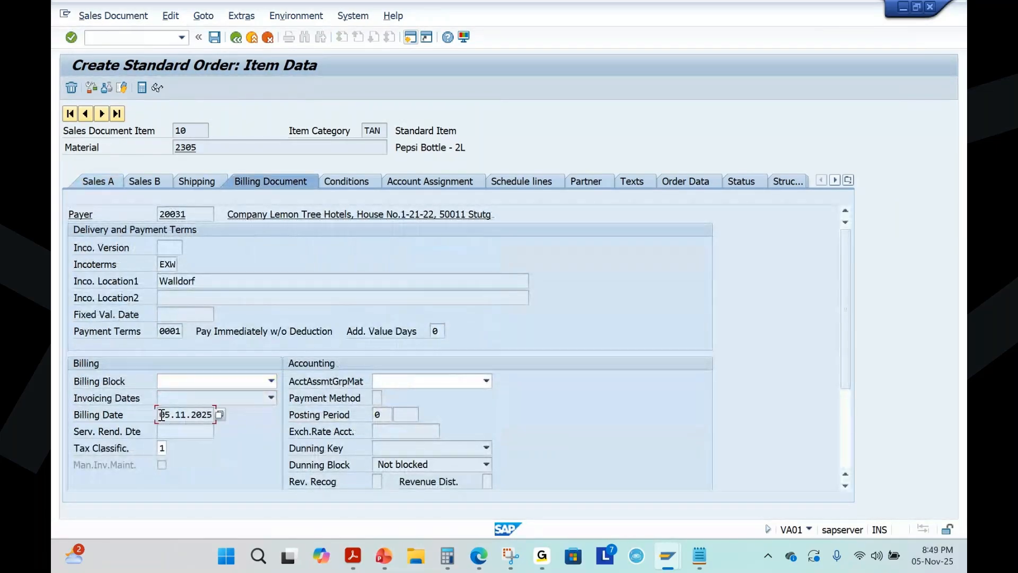
pyautogui.moveTo(162, 414); pyautogui.dragTo(246, 411)
pyautogui.click(238, 38)
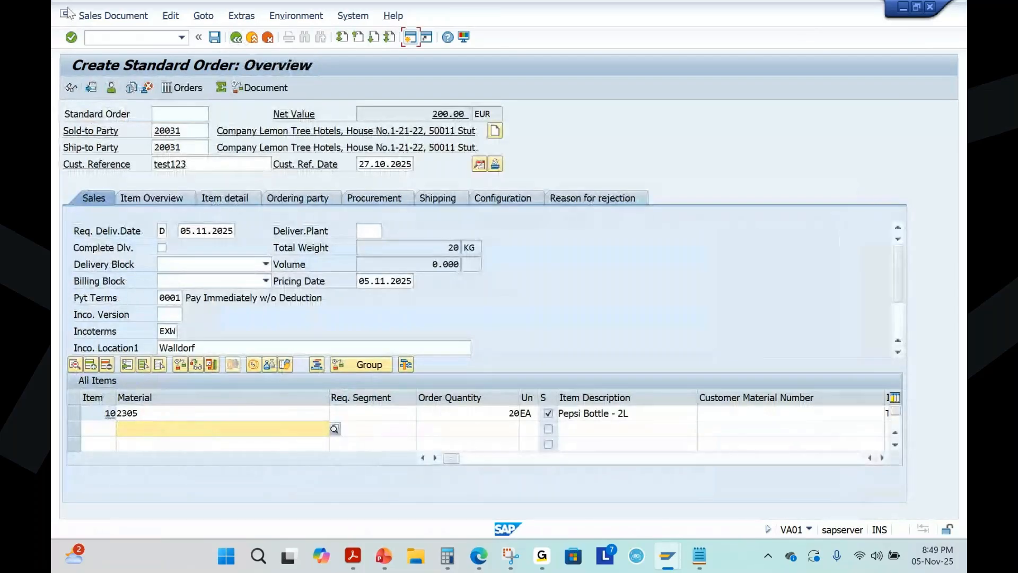
# Create the order's outbound delivery, set the picked quantity of item 10 to 20 and post goods issue.
pyautogui.click(97, 14)
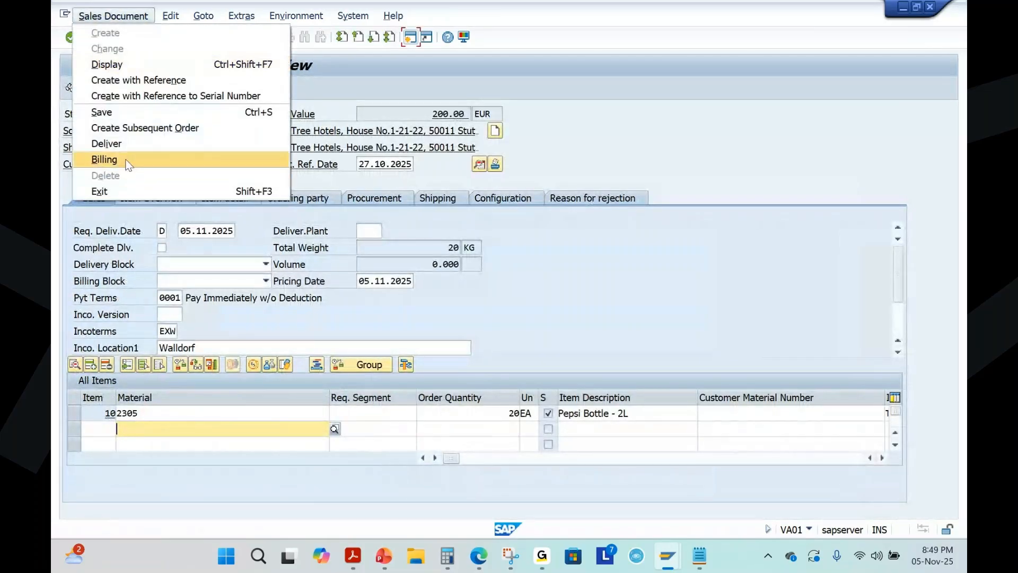
pyautogui.click(117, 144)
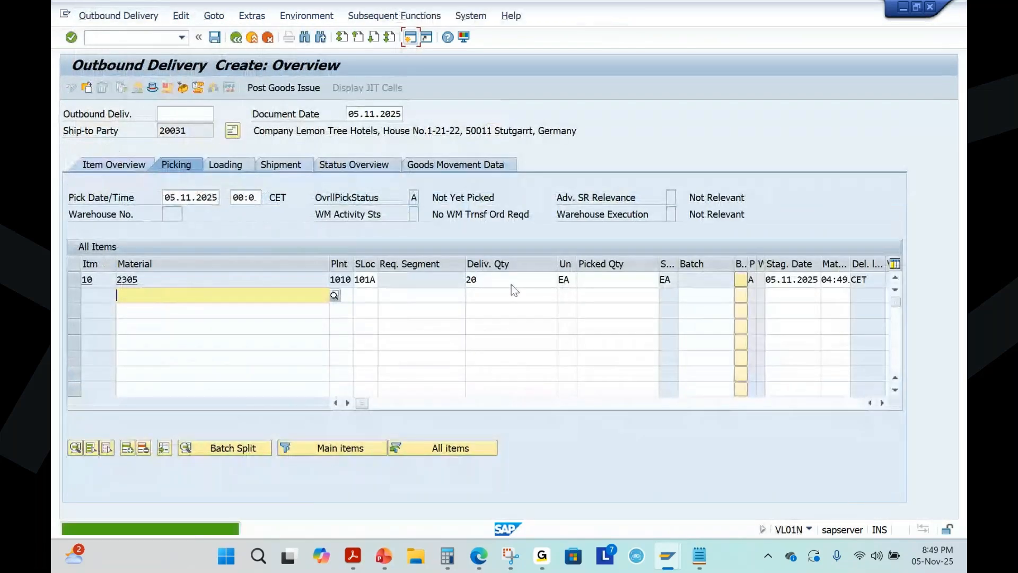
pyautogui.click(598, 287)
pyautogui.write('2')
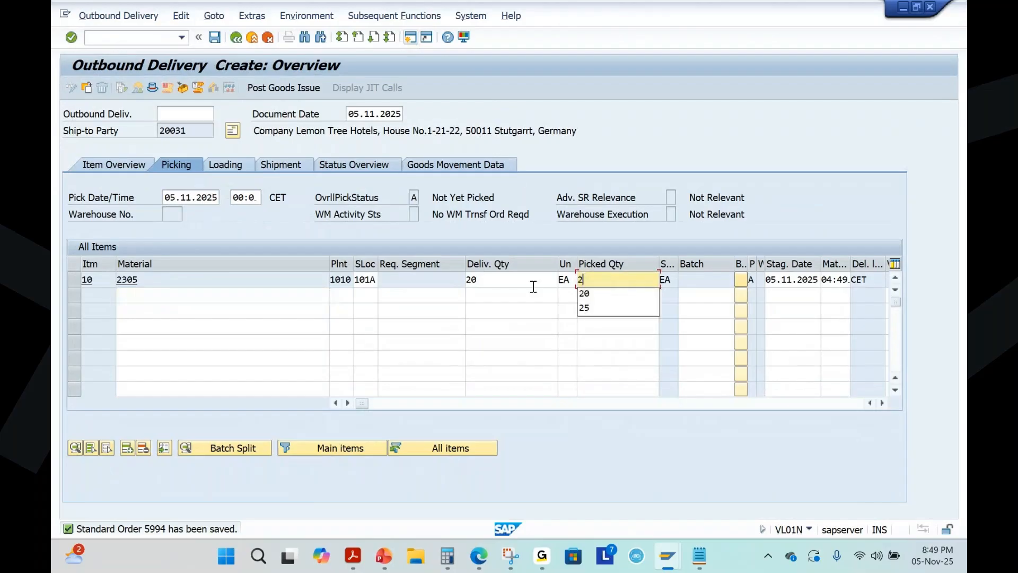
pyautogui.write('0')
pyautogui.press('Return')
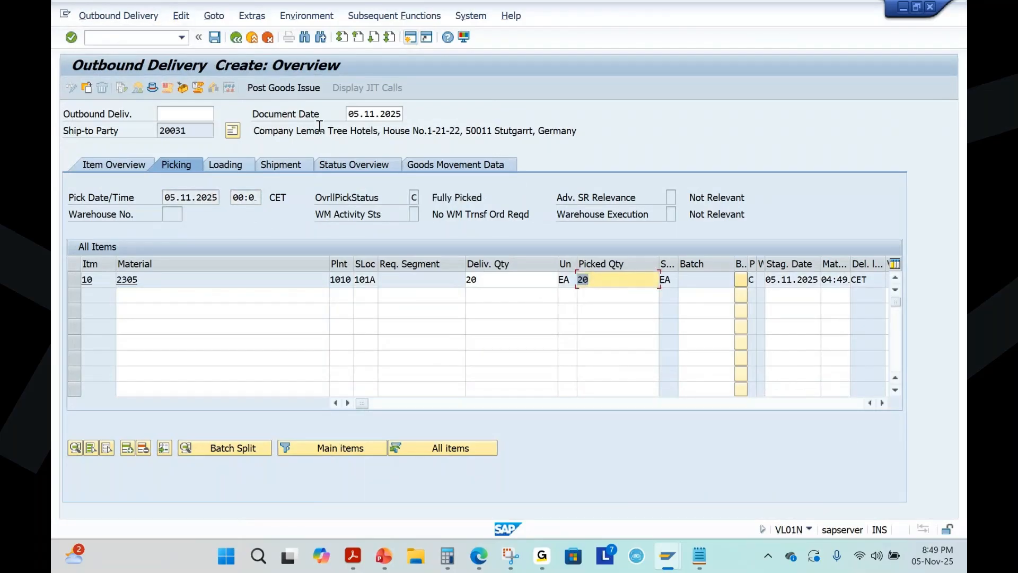
pyautogui.click(284, 87)
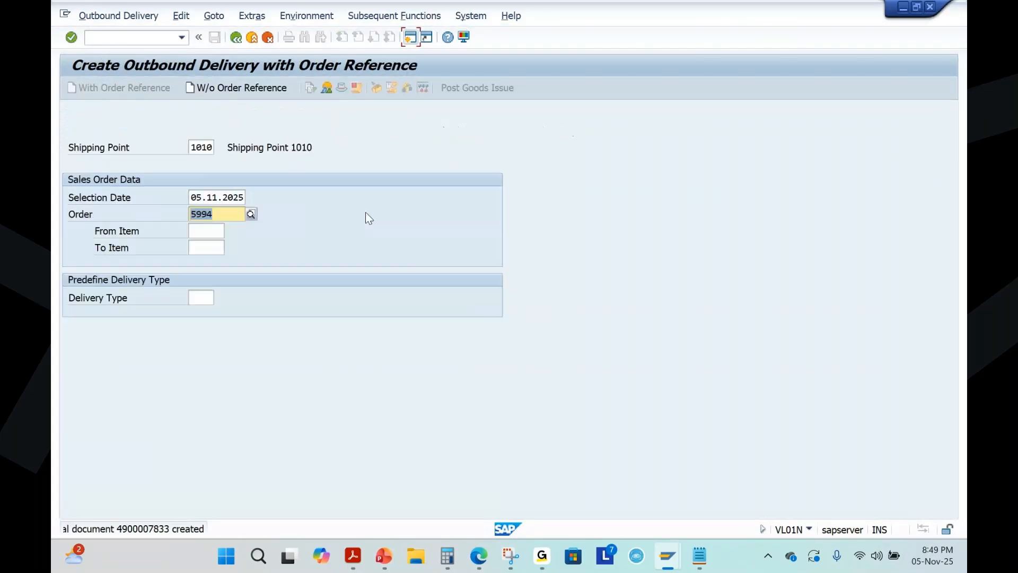
# Call up the display screen for the saved outbound delivery and note its number under the first one in Notepad.
pyautogui.click(118, 15)
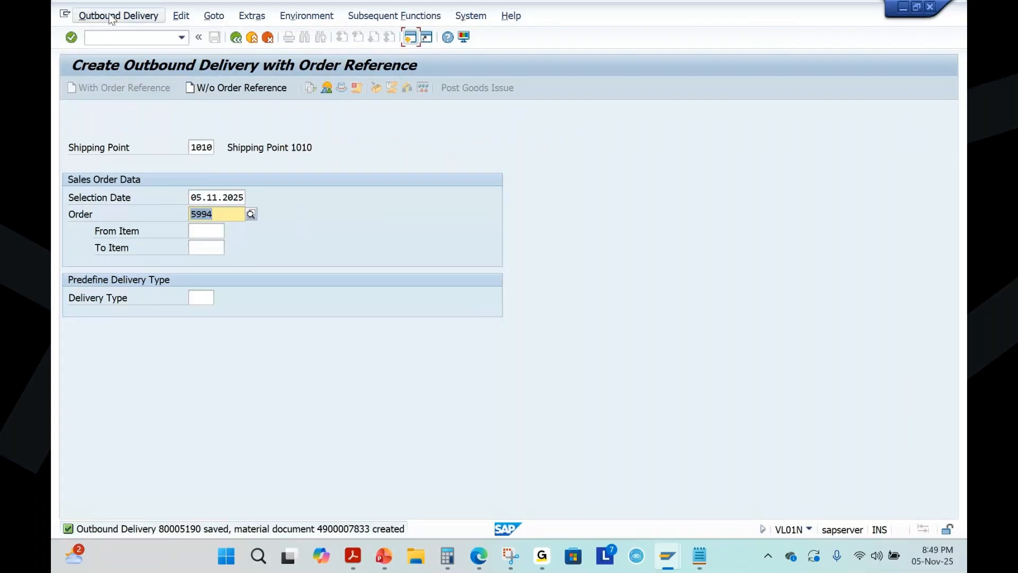
pyautogui.click(109, 82)
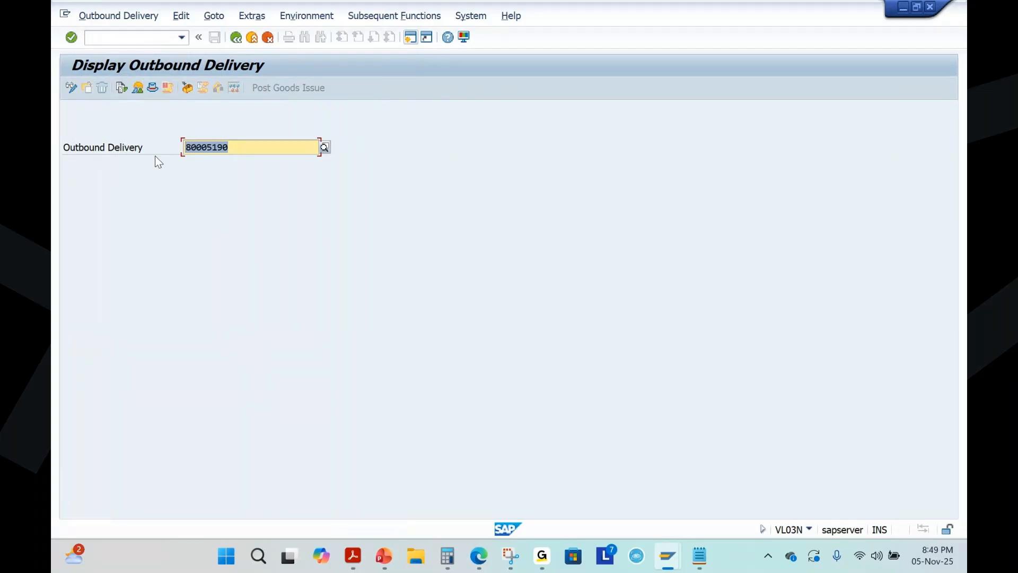
pyautogui.click(700, 556)
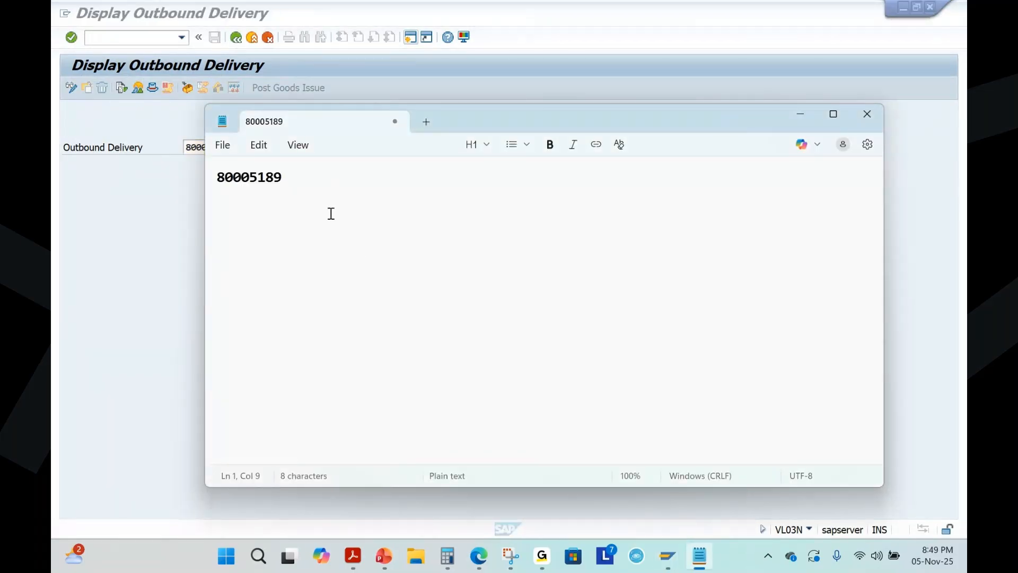
pyautogui.press('Return')
pyautogui.write('80005190')
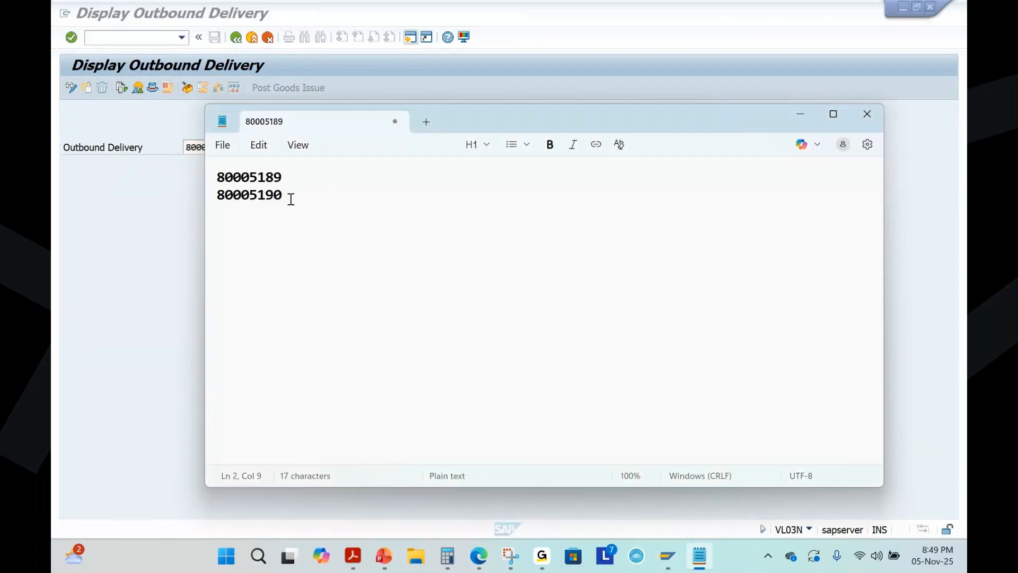
pyautogui.moveTo(291, 198); pyautogui.dragTo(222, 183)
pyautogui.click(298, 200)
pyautogui.moveTo(286, 196); pyautogui.dragTo(225, 176)
pyautogui.click(292, 199)
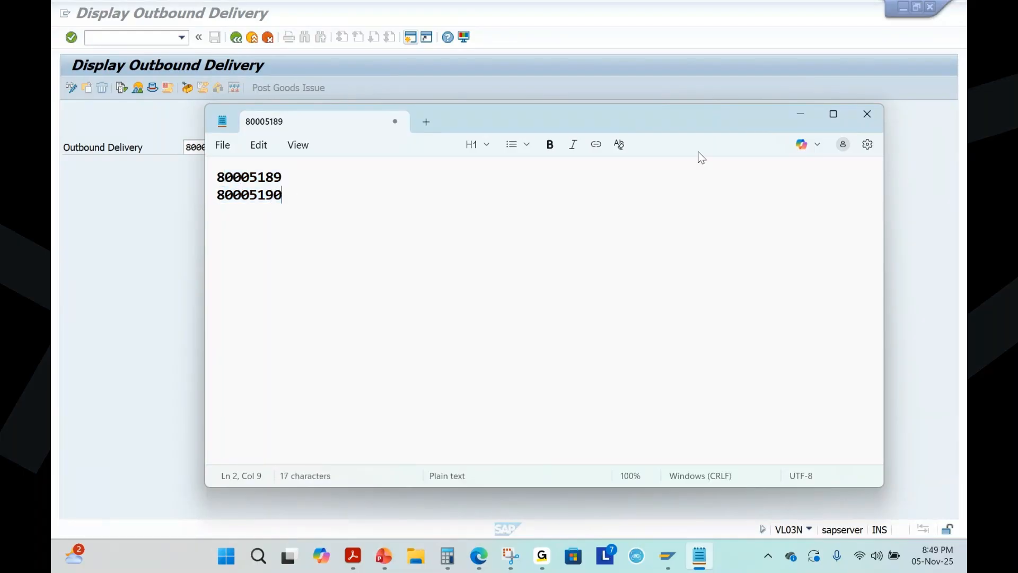
# Leave the outbound delivery display and open the billing due list with transaction VF04.
pyautogui.click(801, 114)
pyautogui.click(236, 36)
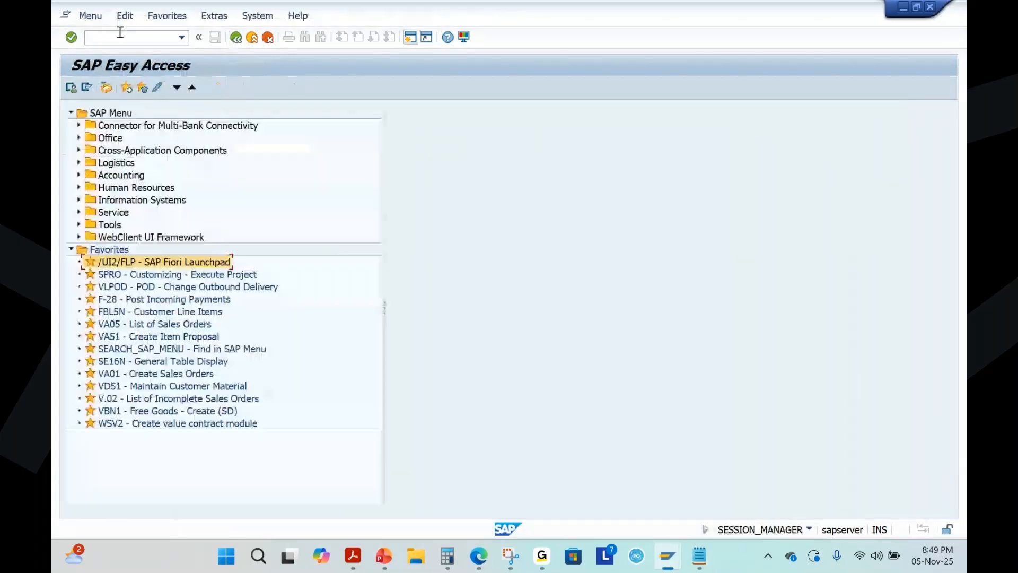
pyautogui.click(120, 35)
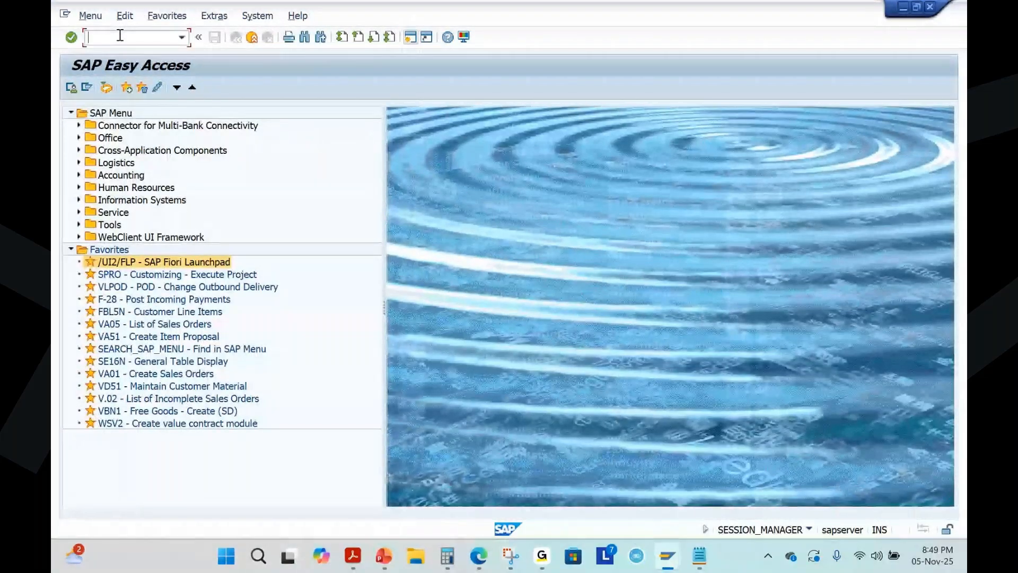
pyautogui.write('vf04')
pyautogui.press('Return')
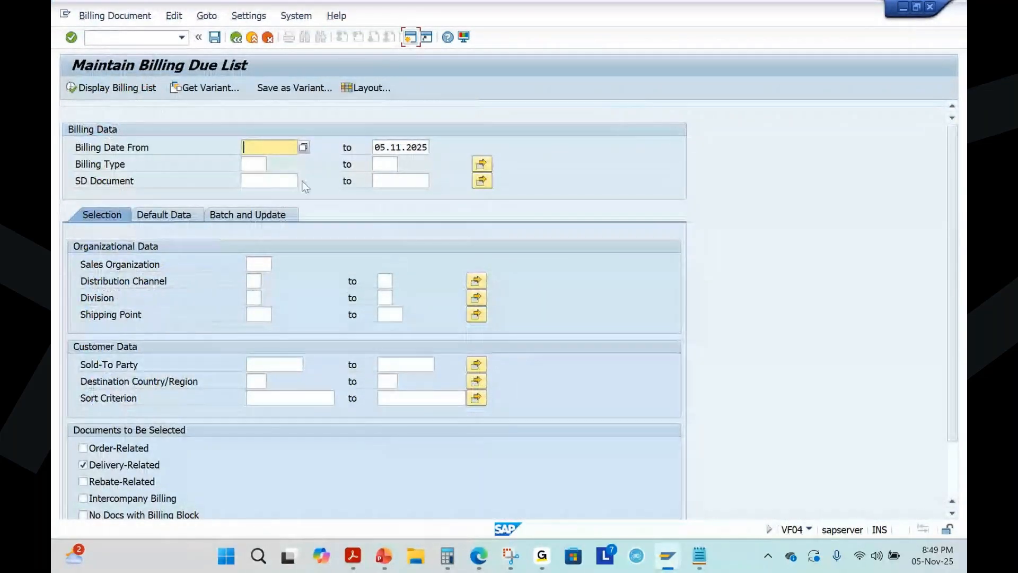
# Copy the first noted delivery number from Notepad into the SD Document range as its start value, and return to Notepad.
pyautogui.click(273, 182)
pyautogui.click(699, 555)
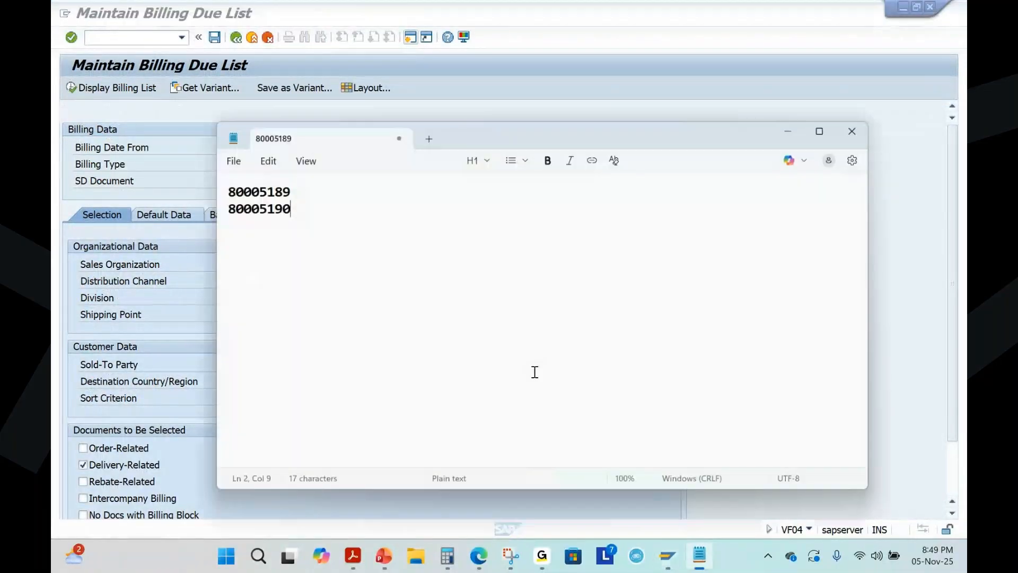
pyautogui.doubleClick(219, 183)
pyautogui.hotkey('ctrl', 'c')
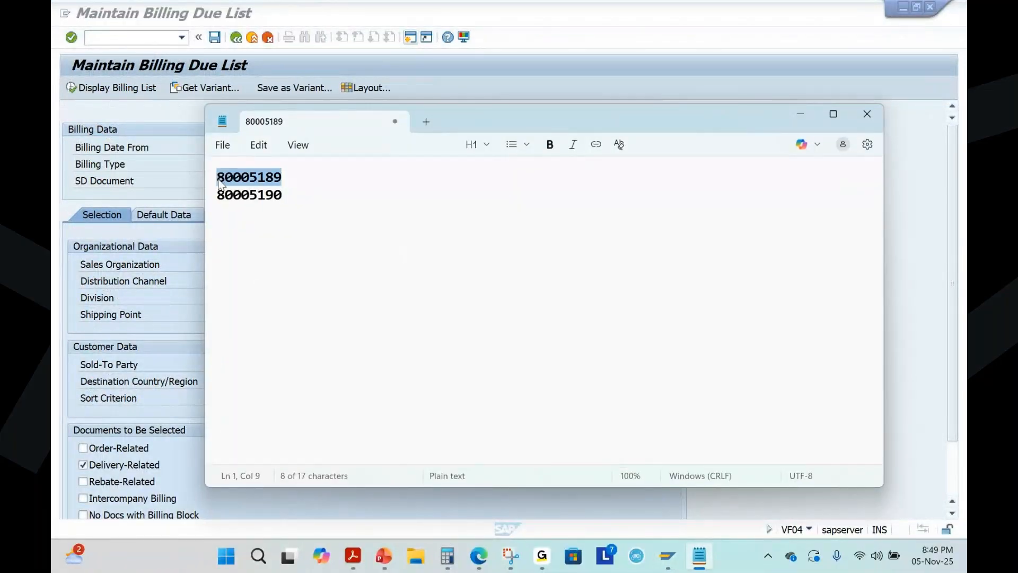
pyautogui.hotkey('alt', 'Tab')
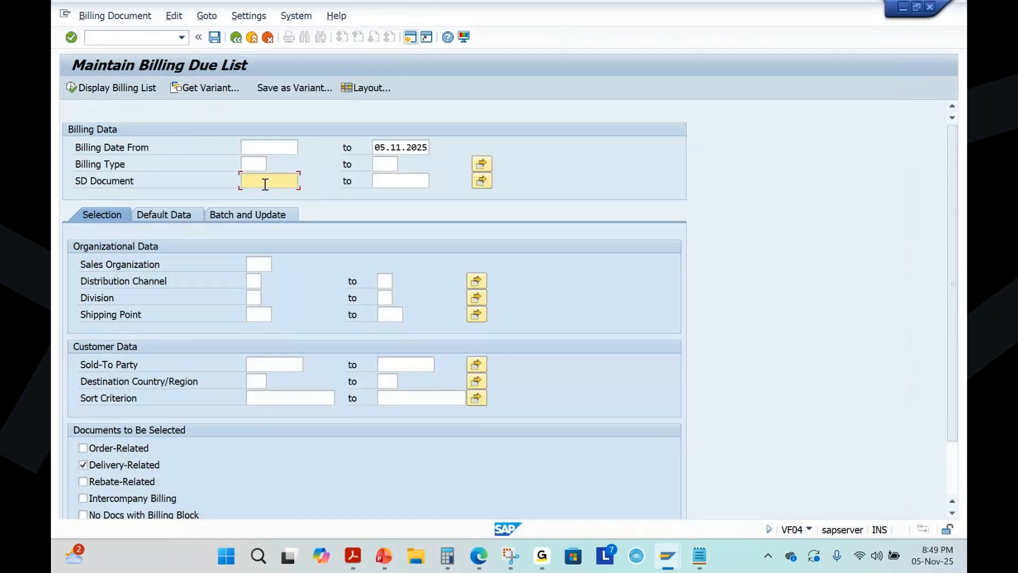
pyautogui.hotkey('ctrl', 'v')
pyautogui.click(399, 180)
pyautogui.hotkey('alt', 'Tab')
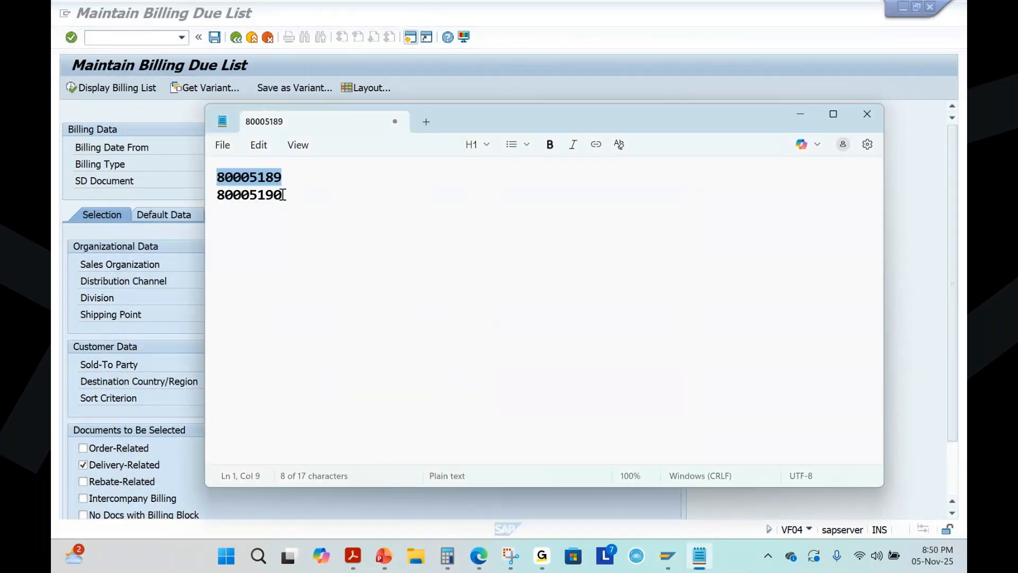
pyautogui.doubleClick(283, 195)
pyautogui.hotkey('ctrl', 'v')
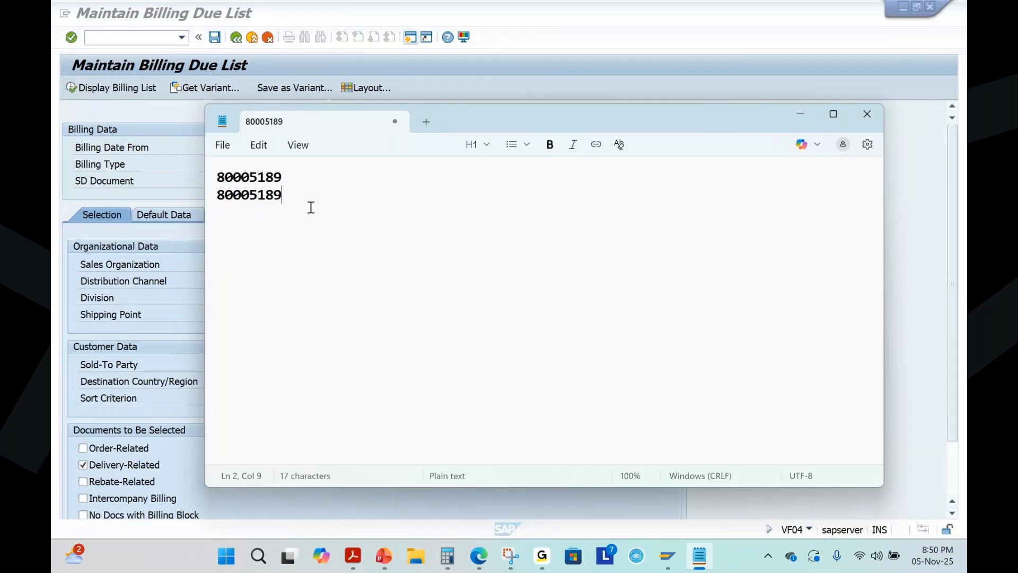
pyautogui.moveTo(289, 198); pyautogui.dragTo(265, 198)
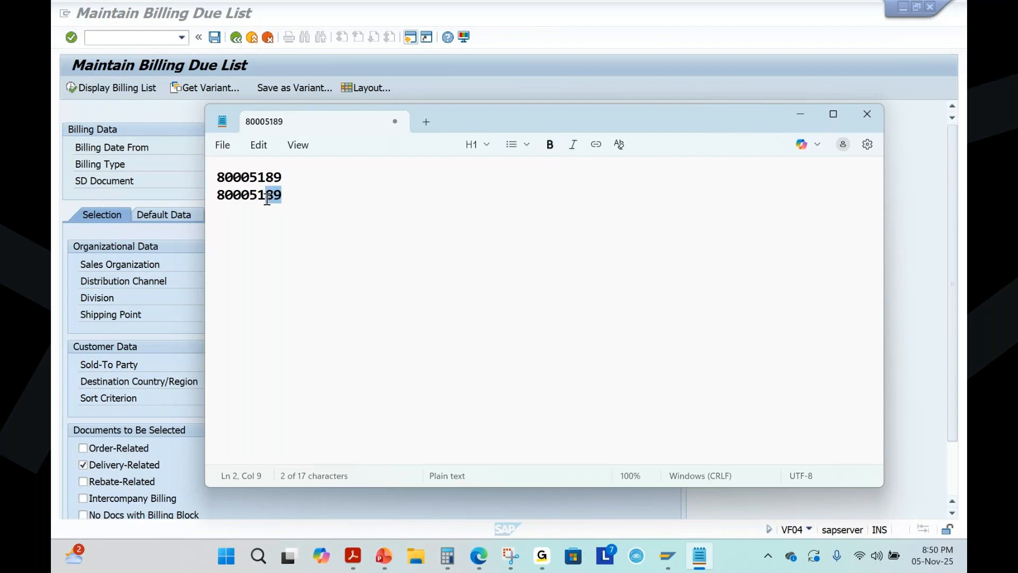
pyautogui.write('90')
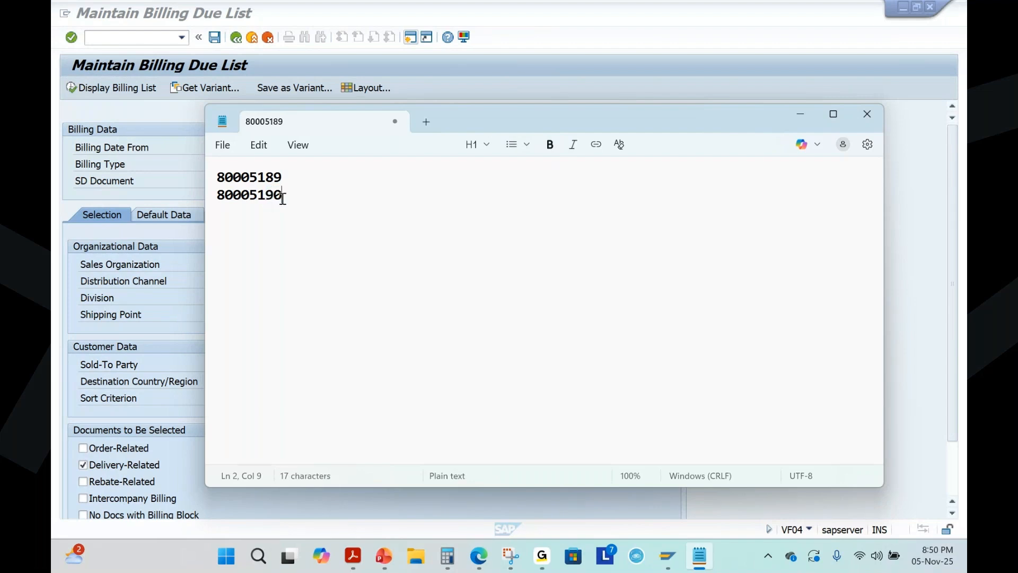
# Copy the second noted delivery number from Notepad into the SD Document range as its end value.
pyautogui.doubleClick(280, 195)
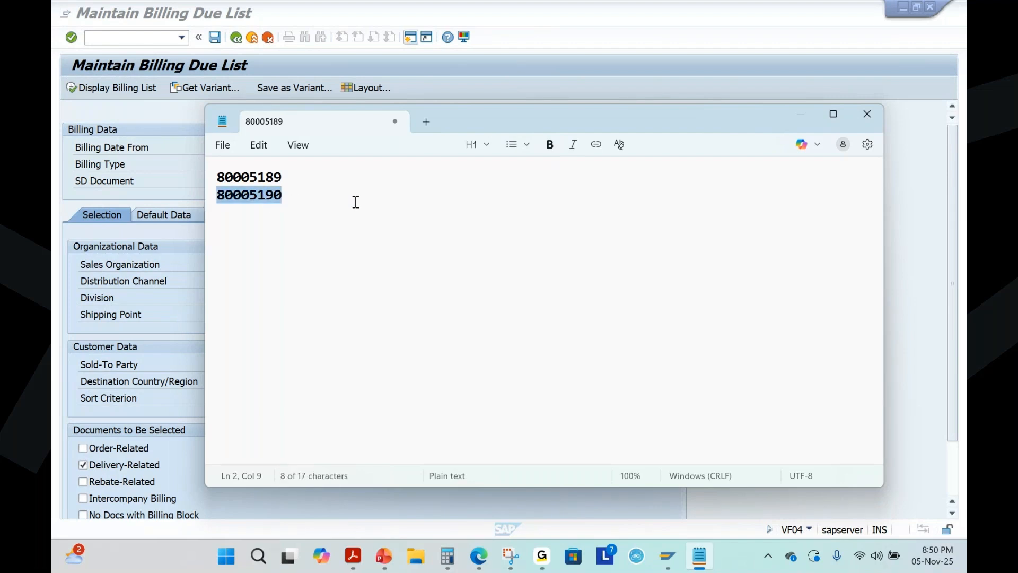
pyautogui.hotkey('ctrl', 'c')
pyautogui.hotkey('alt', 'Tab')
pyautogui.click(404, 180)
pyautogui.hotkey('ctrl', 'v')
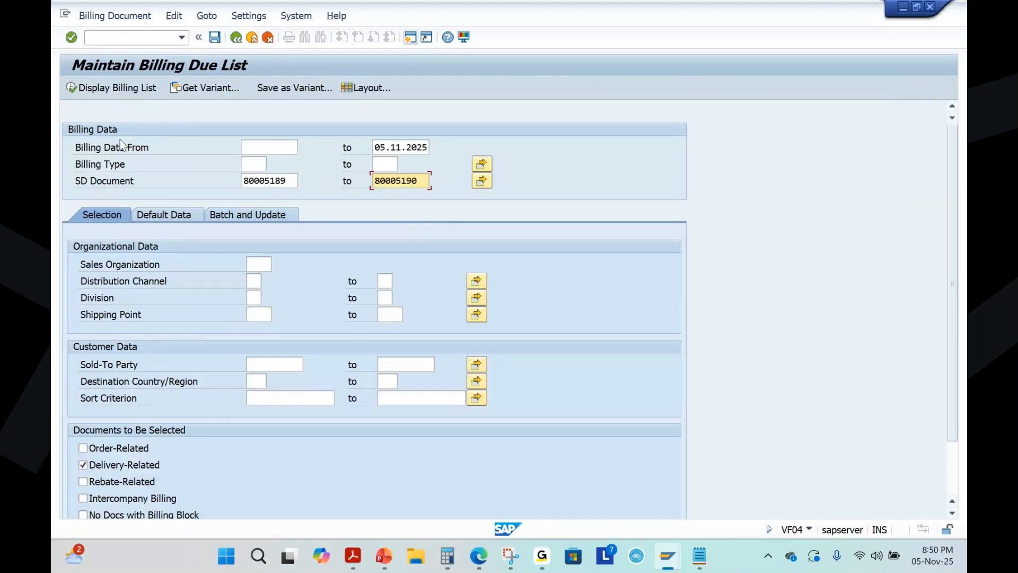
# Display the billing list, select all due deliveries and create a collective billing document for them.
pyautogui.click(112, 88)
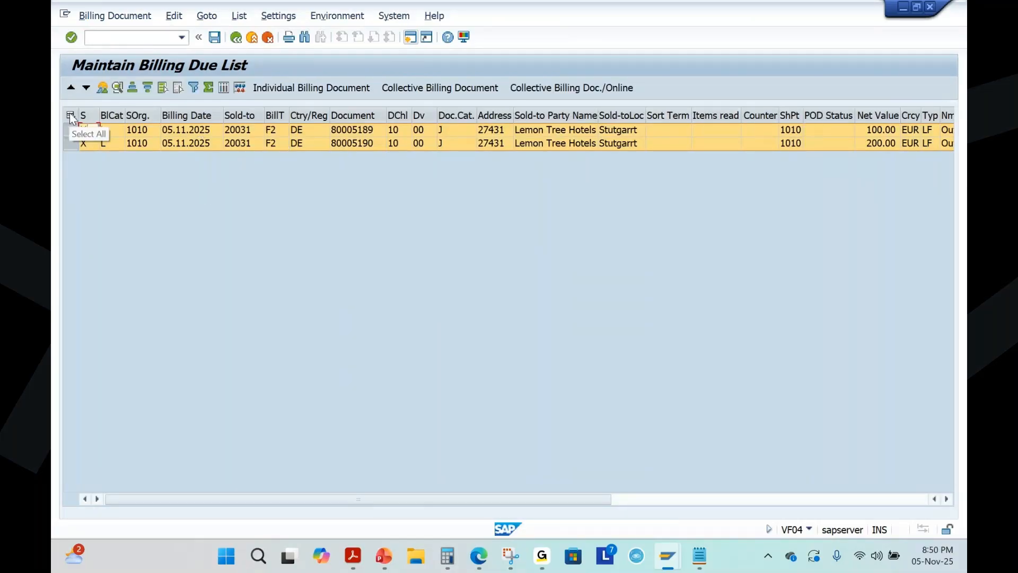
pyautogui.click(70, 114)
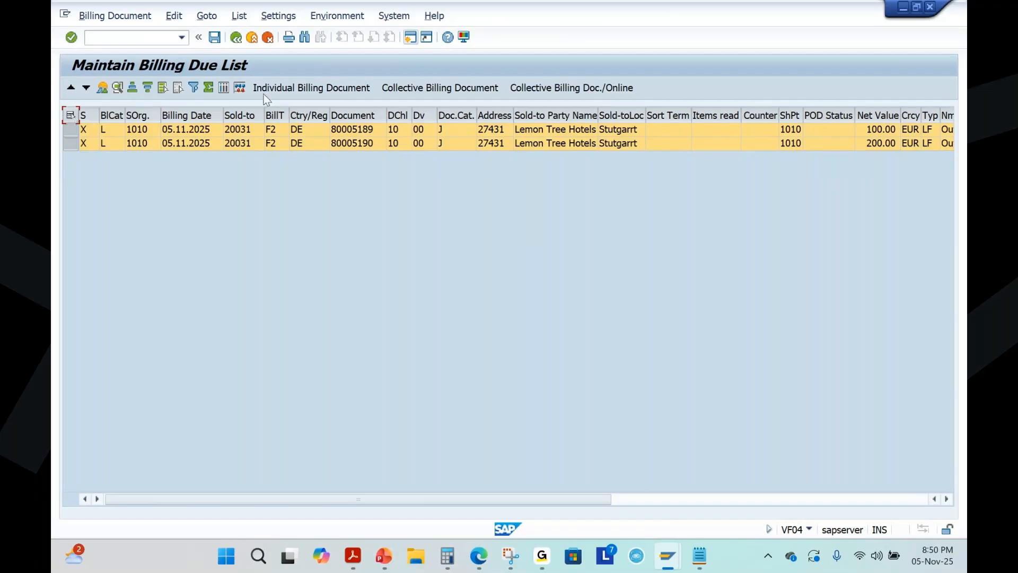
pyautogui.click(435, 93)
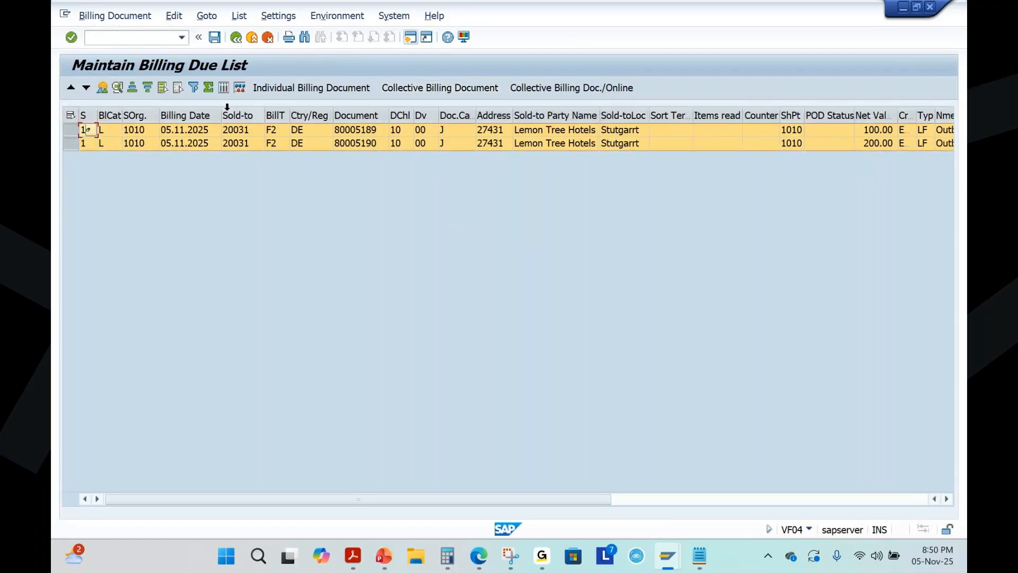
# Open the collective run log for the billed deliveries and display the resulting billing document.
pyautogui.moveTo(594, 498); pyautogui.dragTo(806, 501)
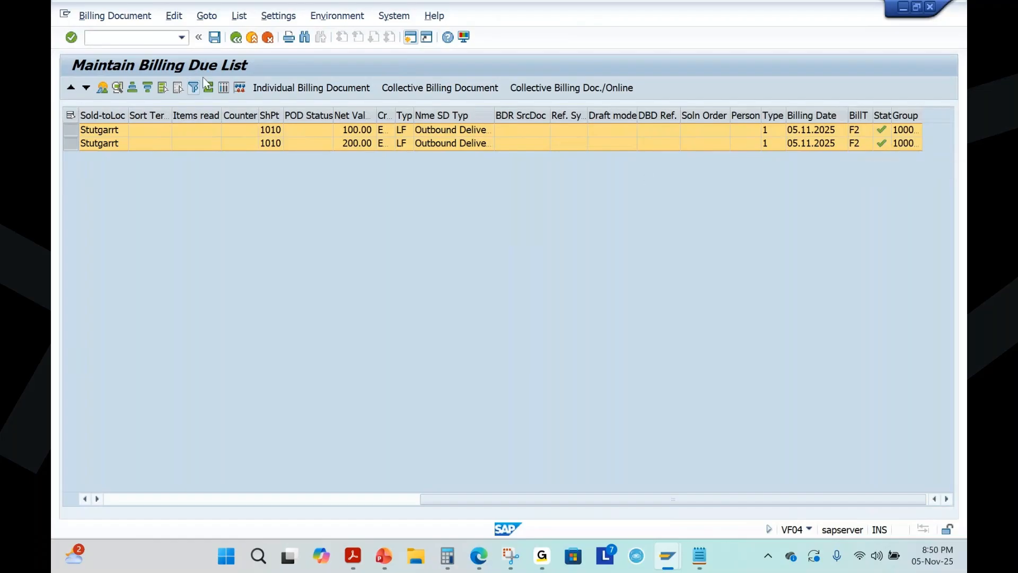
pyautogui.click(224, 88)
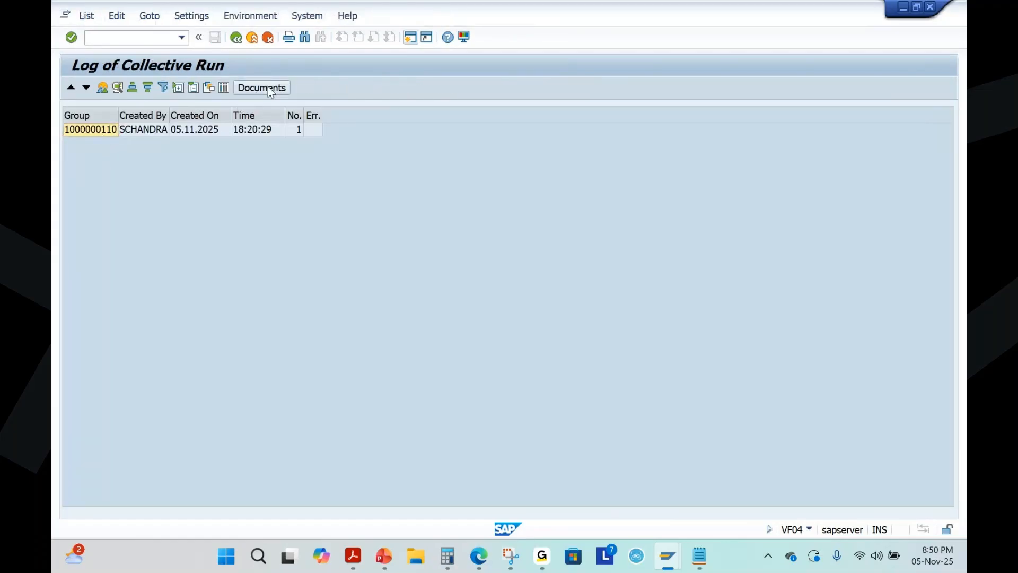
pyautogui.click(257, 91)
pyautogui.click(160, 130)
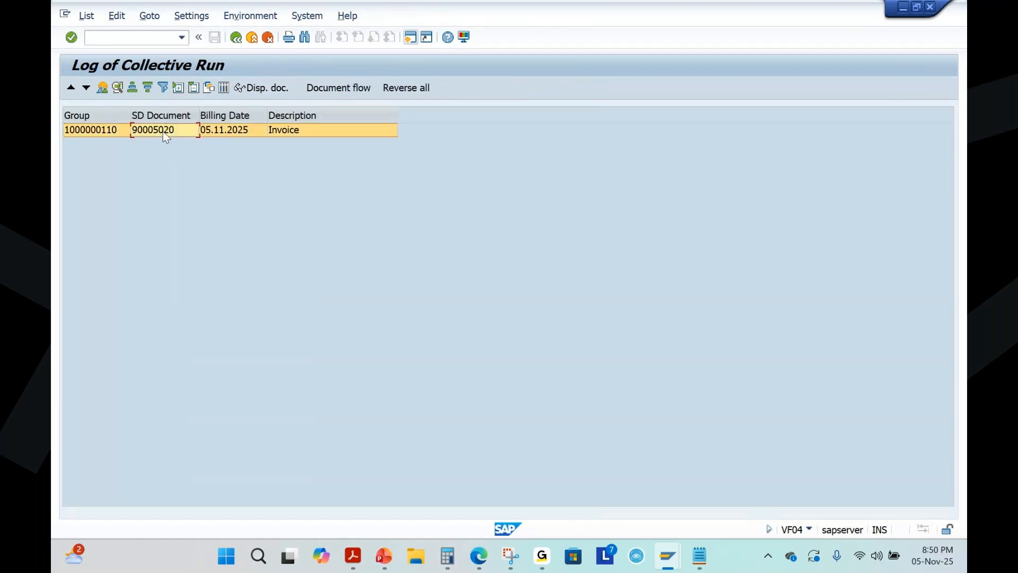
pyautogui.click(269, 88)
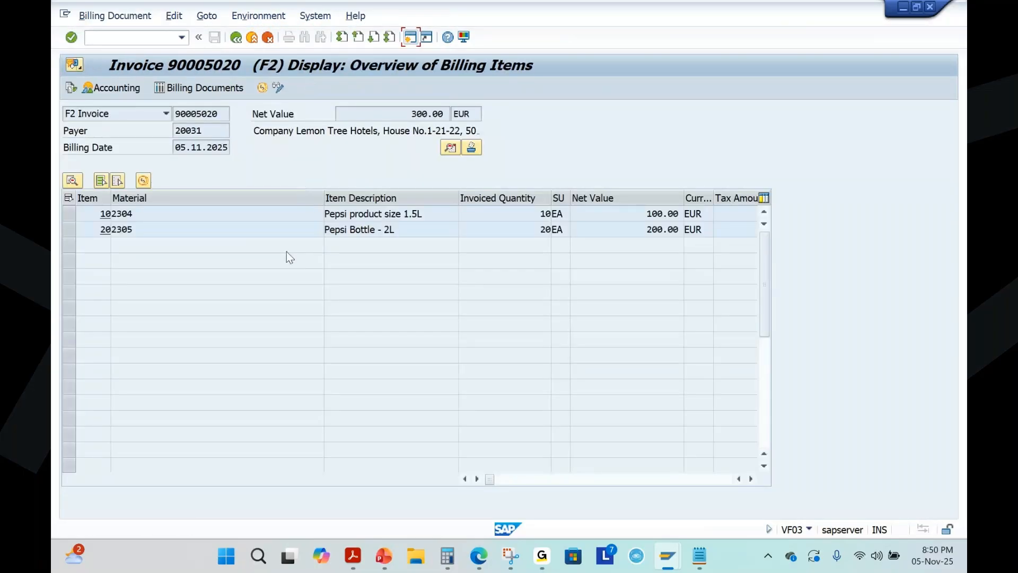
# Examine the invoice's materials, invoiced quantities and document number in the billing items overview.
pyautogui.moveTo(136, 215); pyautogui.dragTo(63, 213)
pyautogui.click(68, 214)
pyautogui.click(69, 214)
pyautogui.moveTo(134, 229); pyautogui.dragTo(73, 238)
pyautogui.moveTo(528, 232); pyautogui.dragTo(557, 215)
pyautogui.moveTo(223, 114); pyautogui.dragTo(174, 114)
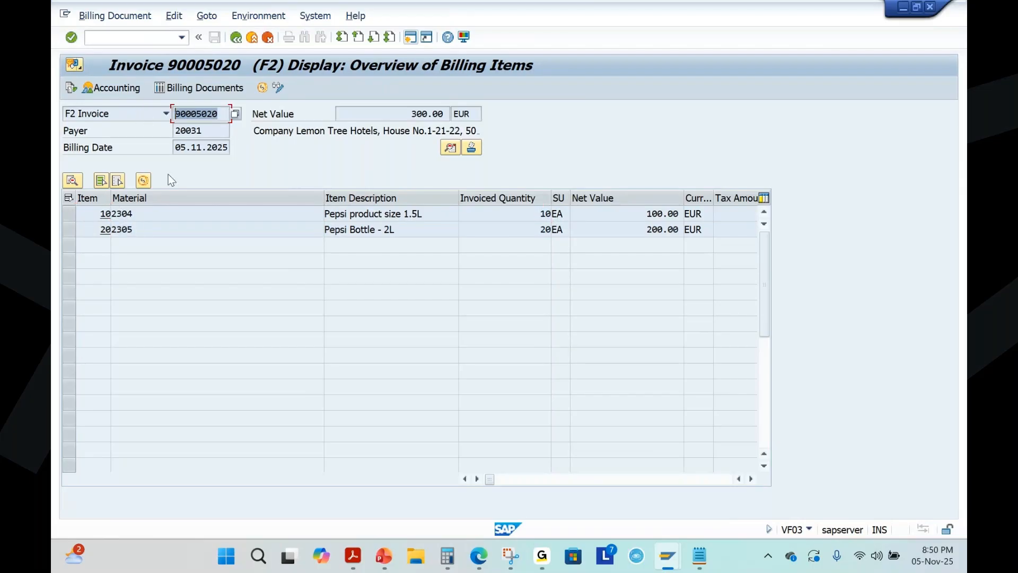
pyautogui.click(168, 174)
# Try to call the billing document display with the command /vf03n.
pyautogui.click(97, 42)
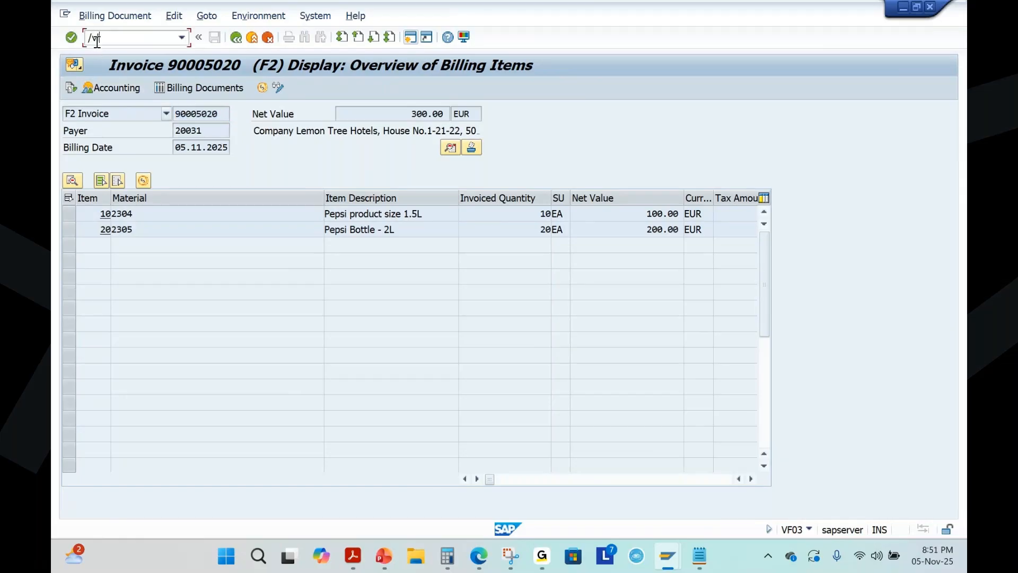
pyautogui.write('/vf03n')
pyautogui.press('Return')
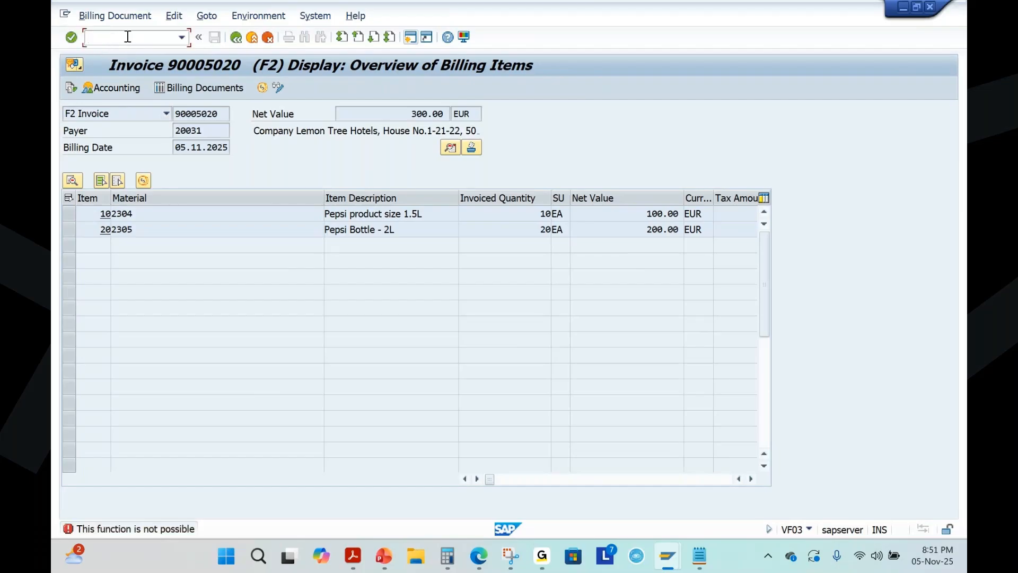
# Copy the invoice's document number and add it below the two delivery numbers in the Notepad list.
pyautogui.doubleClick(209, 114)
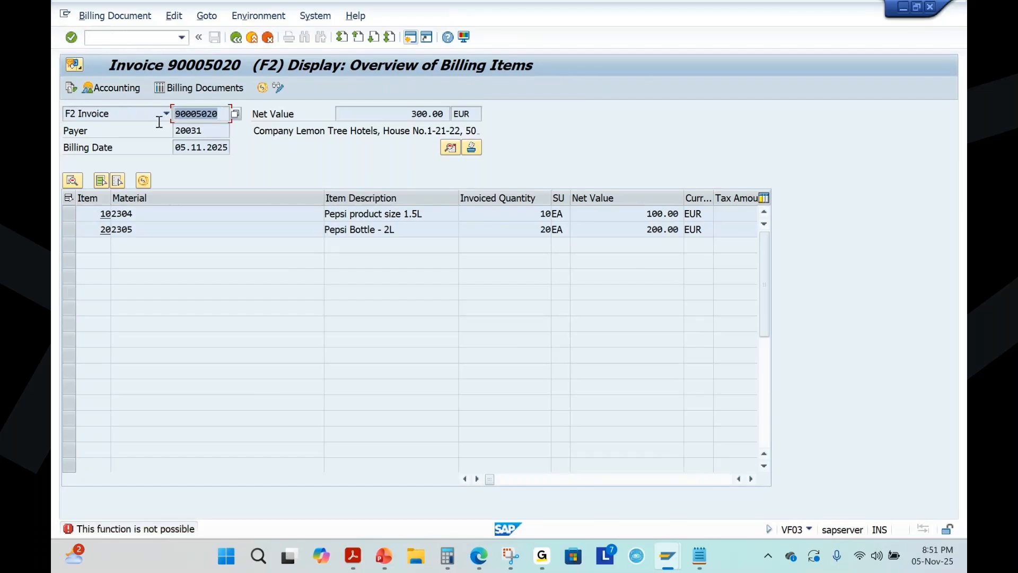
pyautogui.click(700, 556)
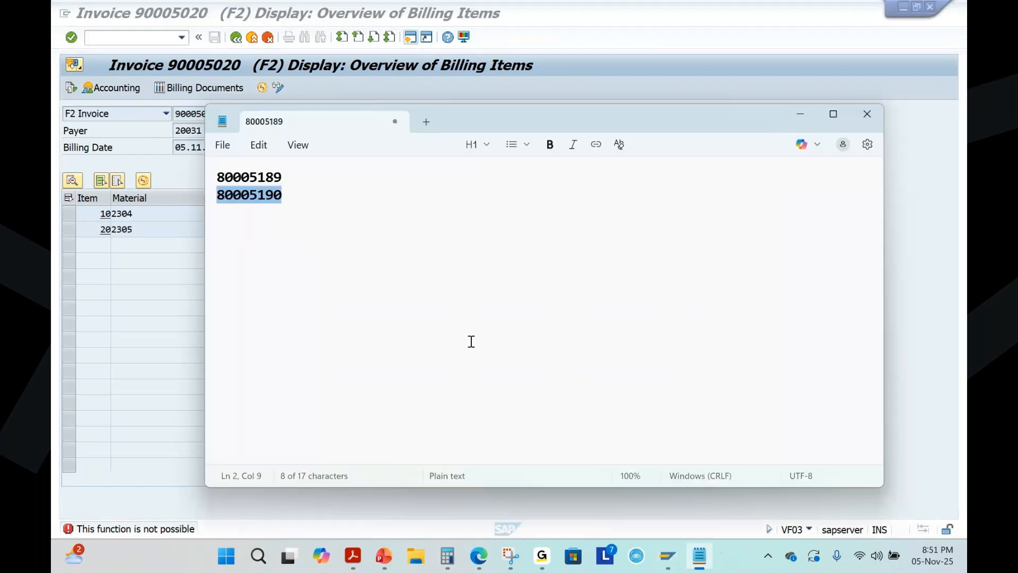
pyautogui.click(356, 215)
pyautogui.press('Return')
pyautogui.press('Return')
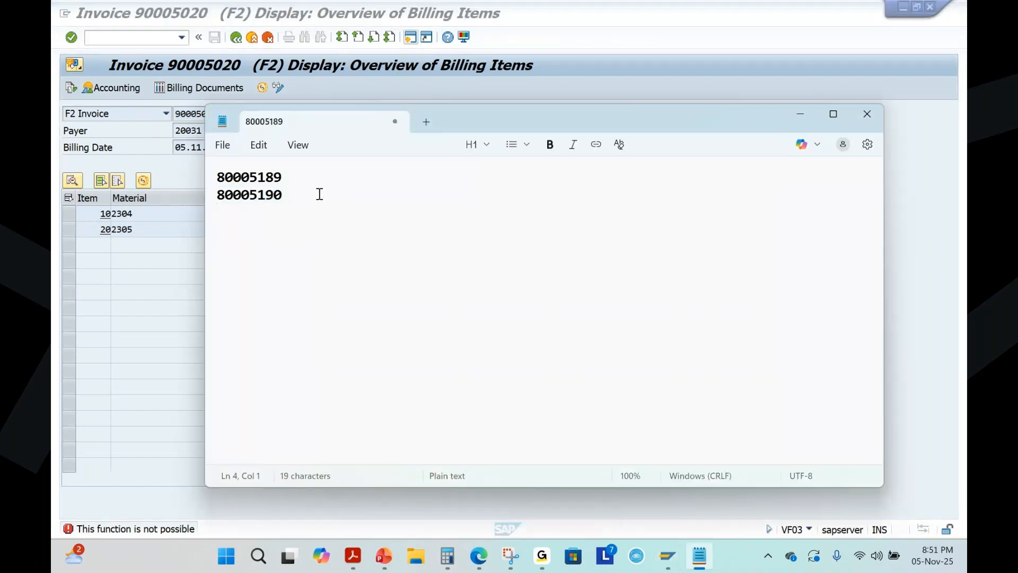
pyautogui.hotkey('ctrl', 'v')
# Call the outbound delivery display with /nvl03n and show the document flow of the first delivery noted in Notepad.
pyautogui.click(122, 39)
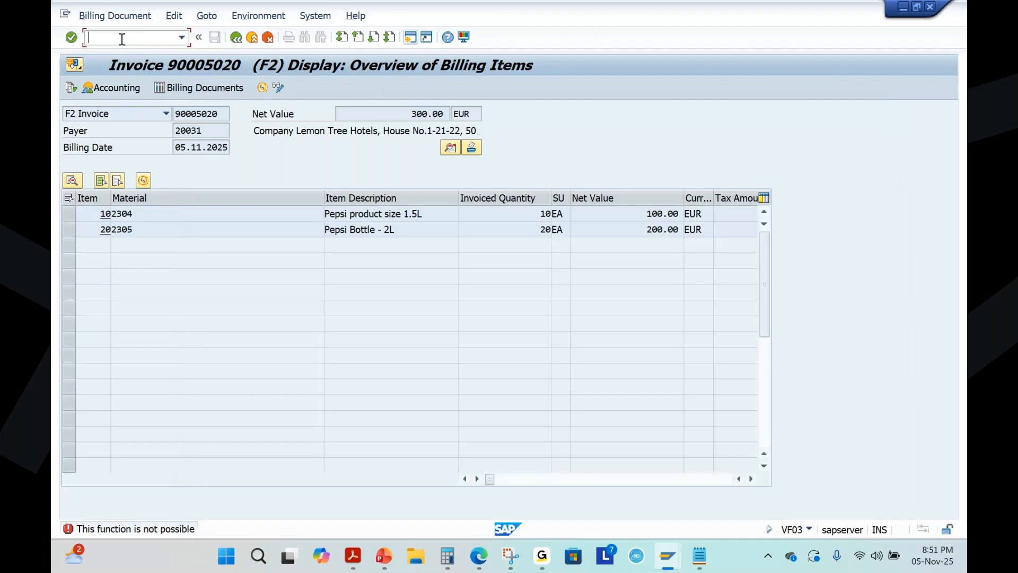
pyautogui.write('/nvl03n')
pyautogui.press('Return')
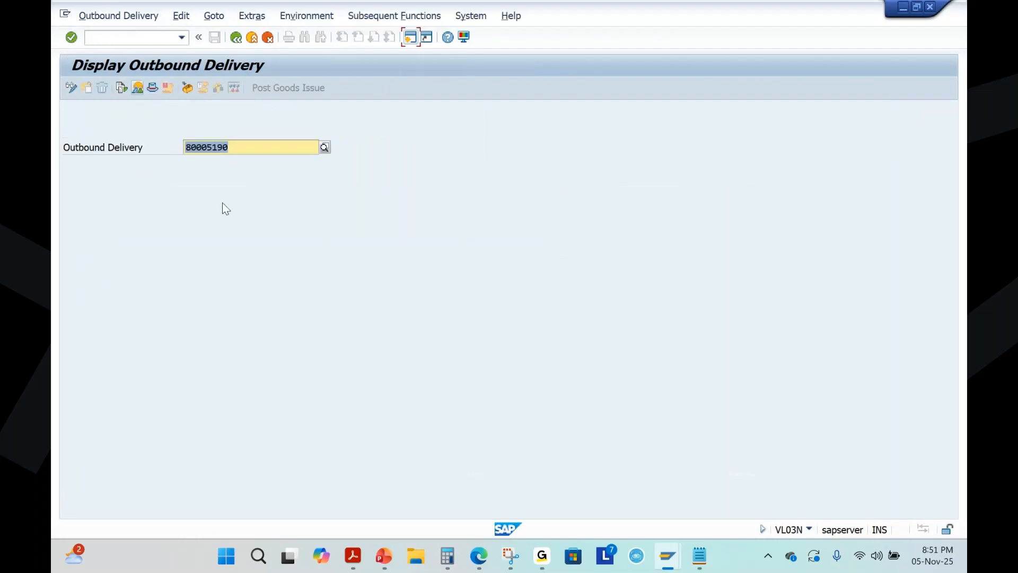
pyautogui.hotkey('alt', 'Tab')
pyautogui.moveTo(282, 179); pyautogui.dragTo(219, 187)
pyautogui.hotkey('ctrl', 'c')
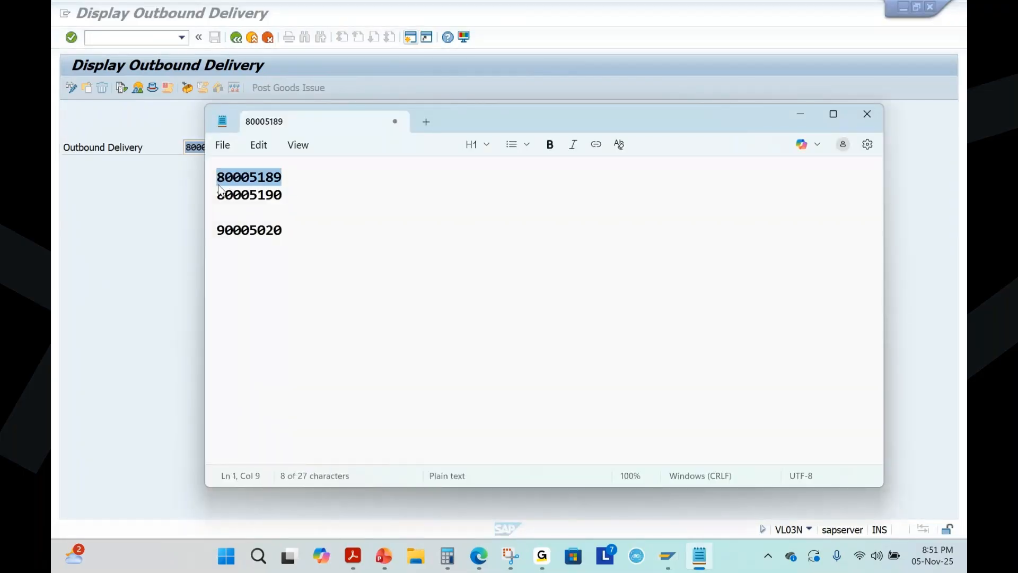
pyautogui.hotkey('alt', 'Tab')
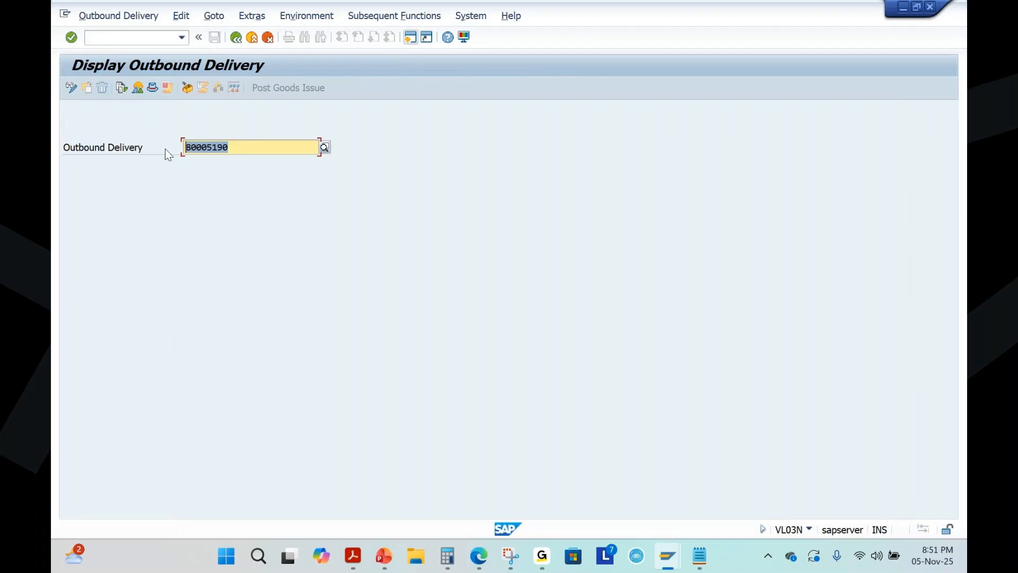
pyautogui.hotkey('ctrl', 'v')
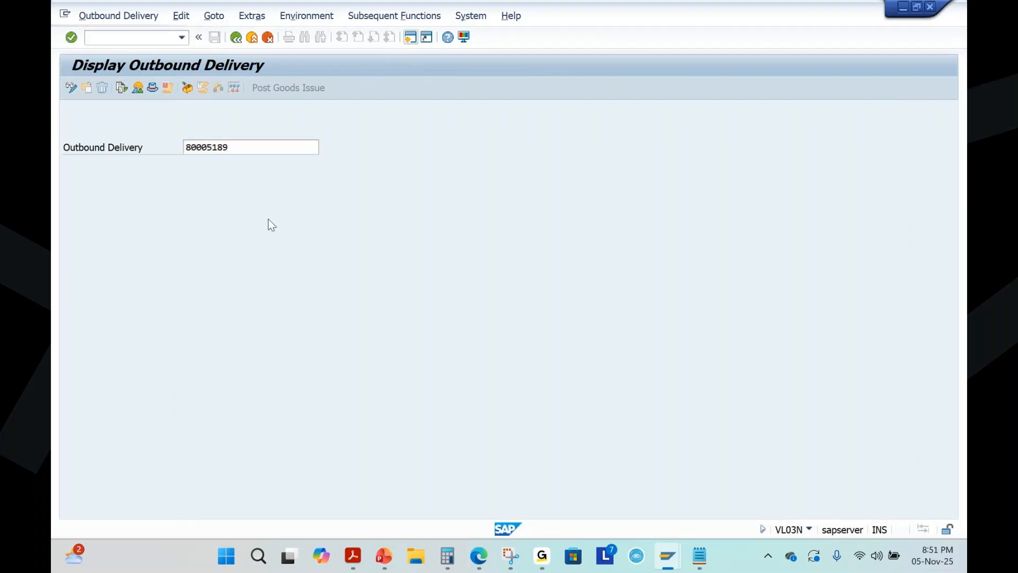
pyautogui.press('Return')
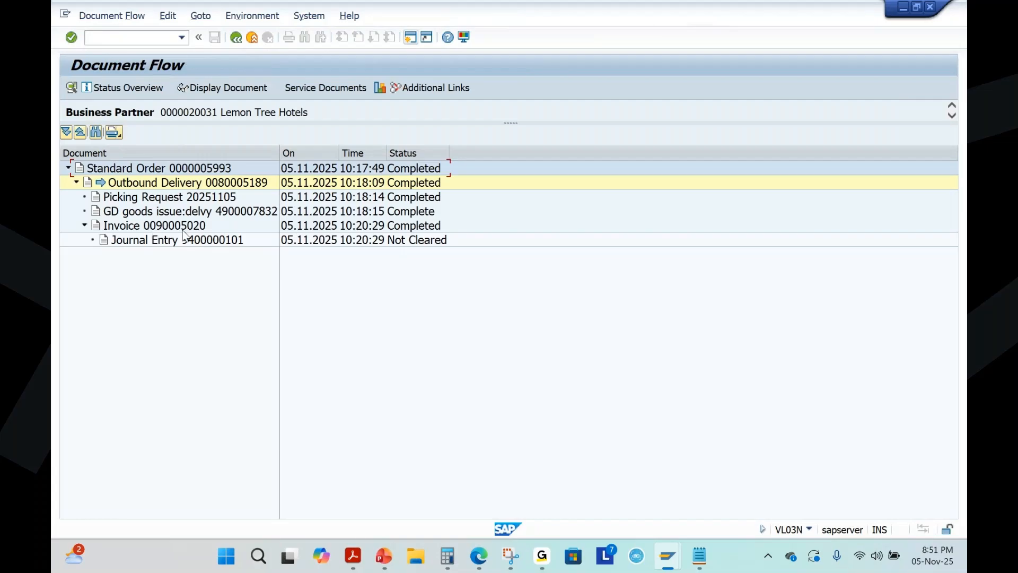
# Compare the invoice in the first delivery's document flow with the invoice number noted in Notepad.
pyautogui.click(184, 229)
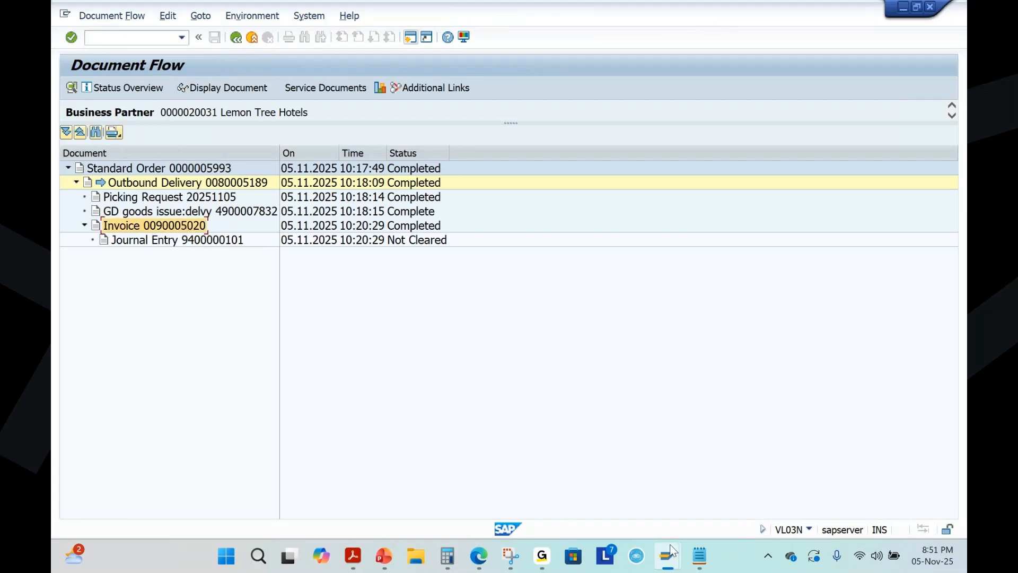
pyautogui.click(700, 555)
pyautogui.moveTo(281, 231); pyautogui.dragTo(215, 235)
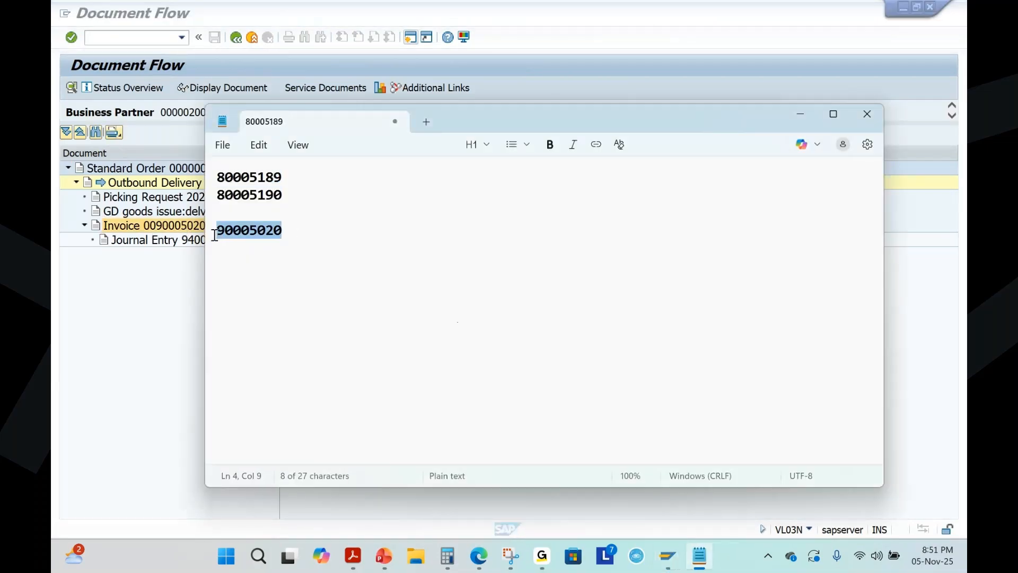
pyautogui.hotkey('alt', 'Tab')
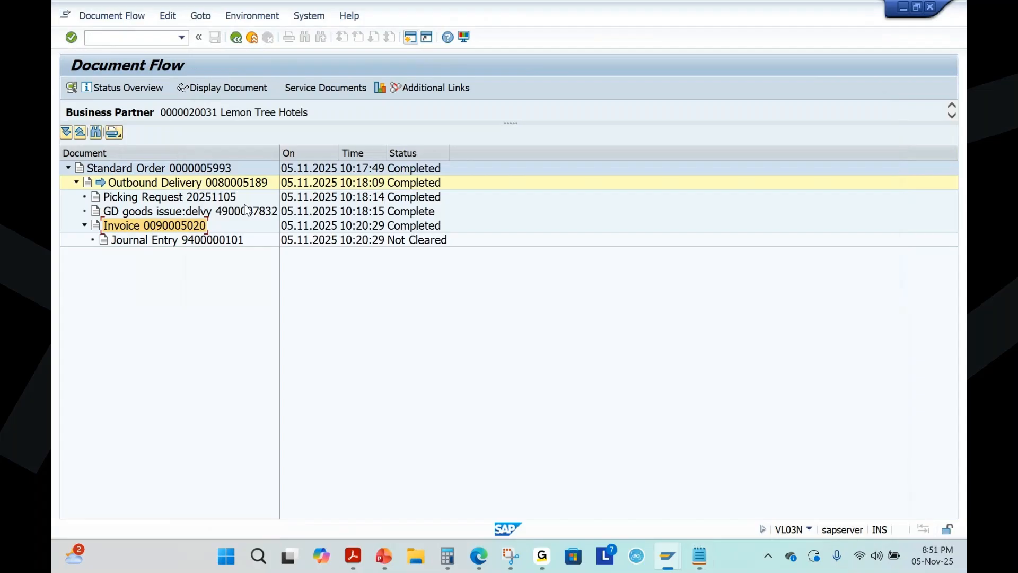
# Return to the outbound delivery display and show the document flow of the second noted delivery.
pyautogui.press('F3')
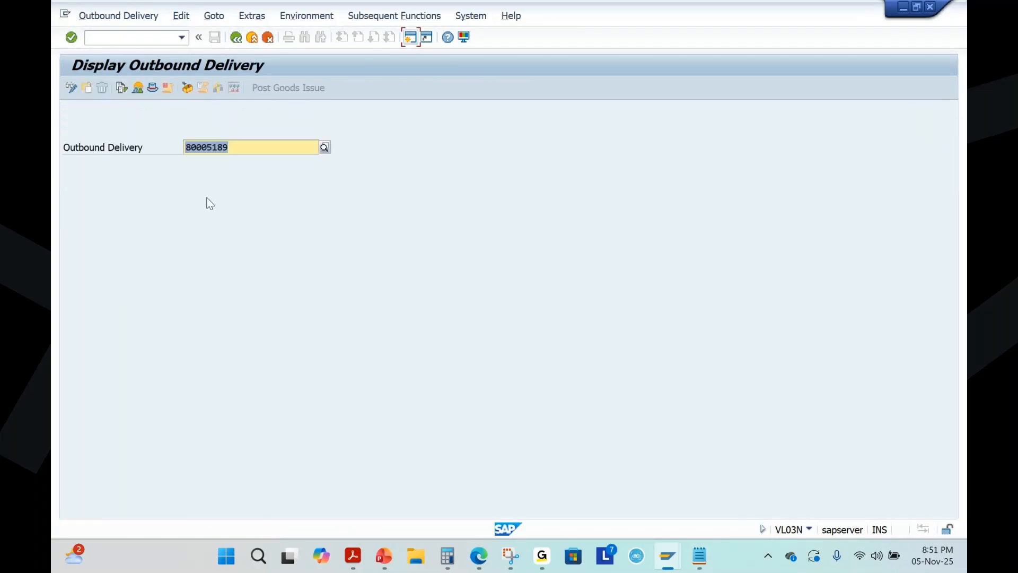
pyautogui.click(234, 146)
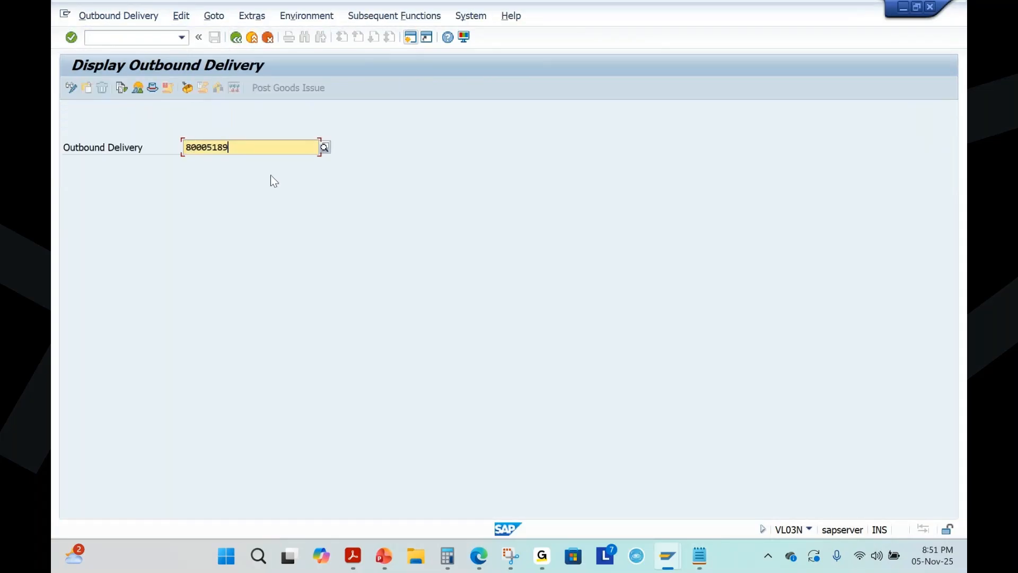
pyautogui.press('BackSpace')
pyautogui.press('BackSpace')
pyautogui.write('90')
pyautogui.press('Return')
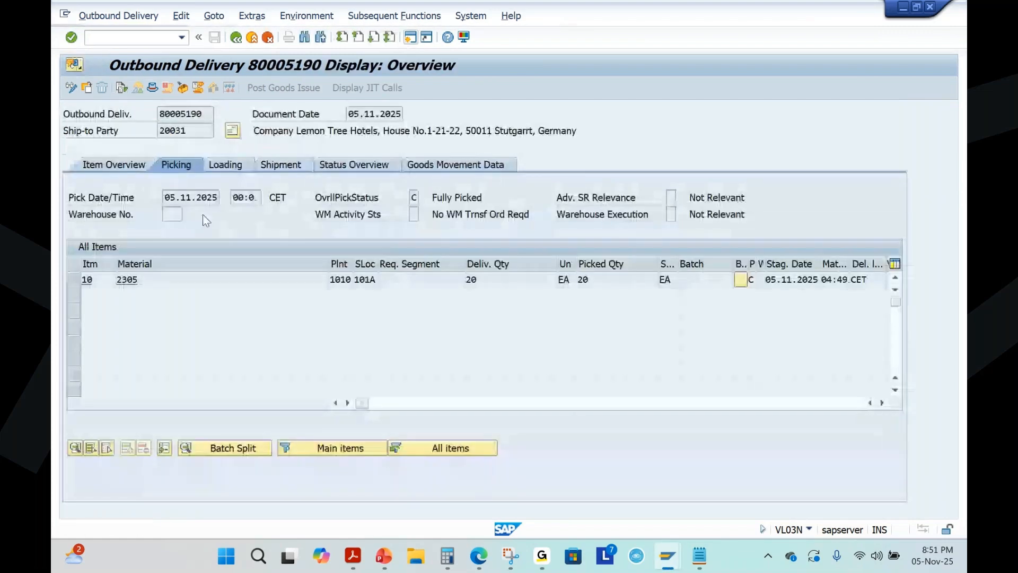
pyautogui.press('F7')
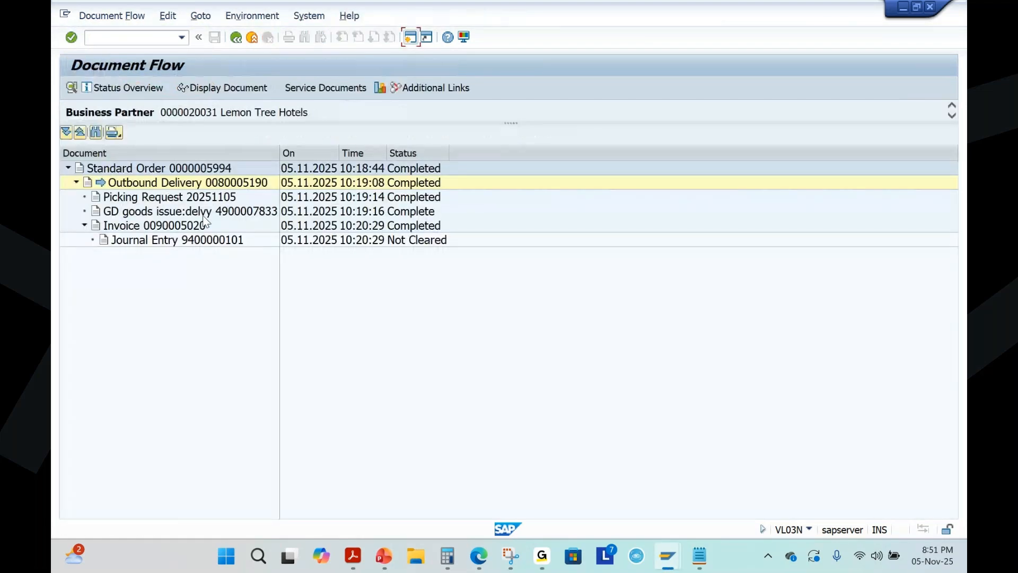
# Compare the invoice in the second delivery's document flow with the invoice number noted in Notepad.
pyautogui.click(188, 230)
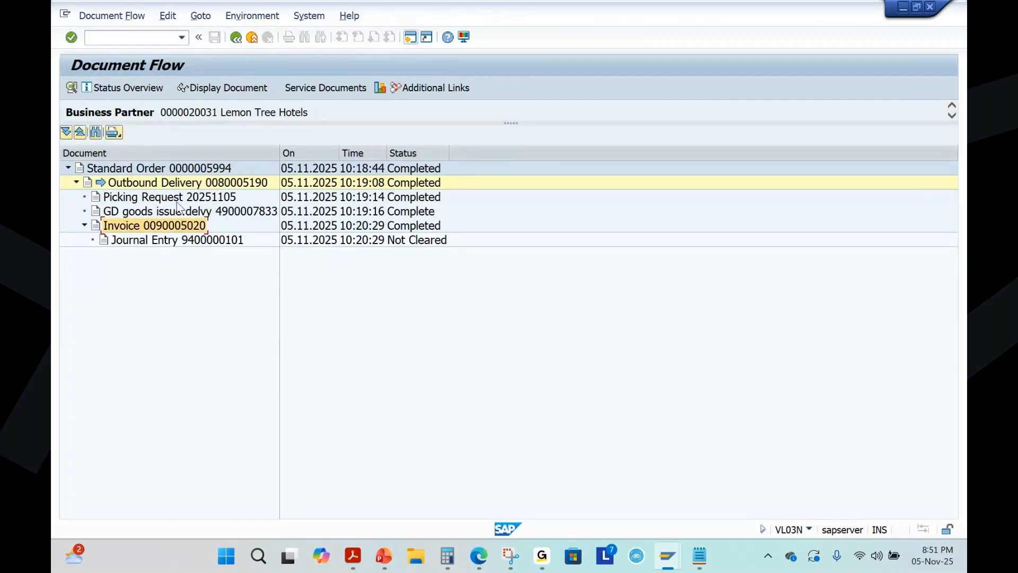
pyautogui.click(700, 556)
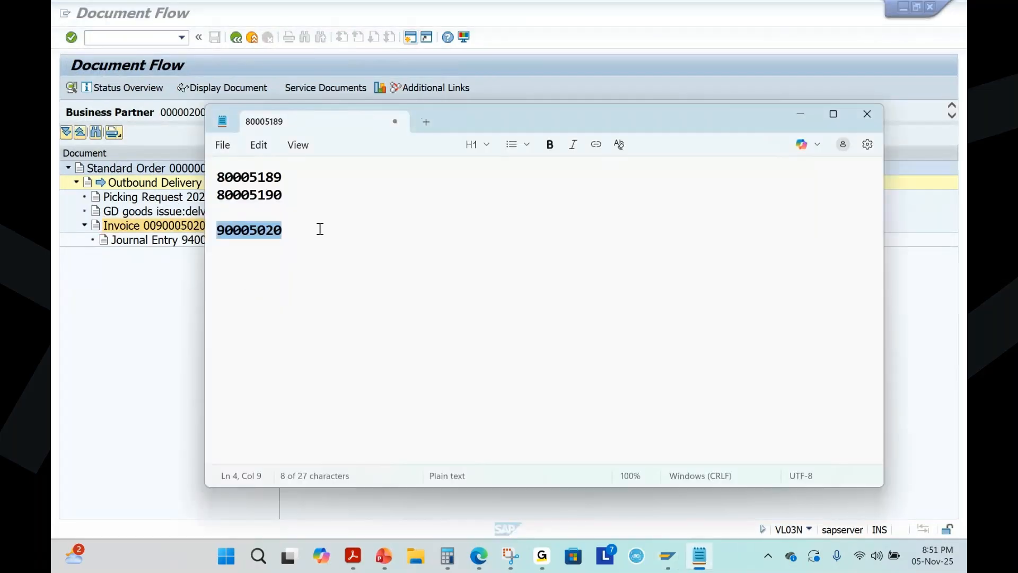
pyautogui.click(624, 526)
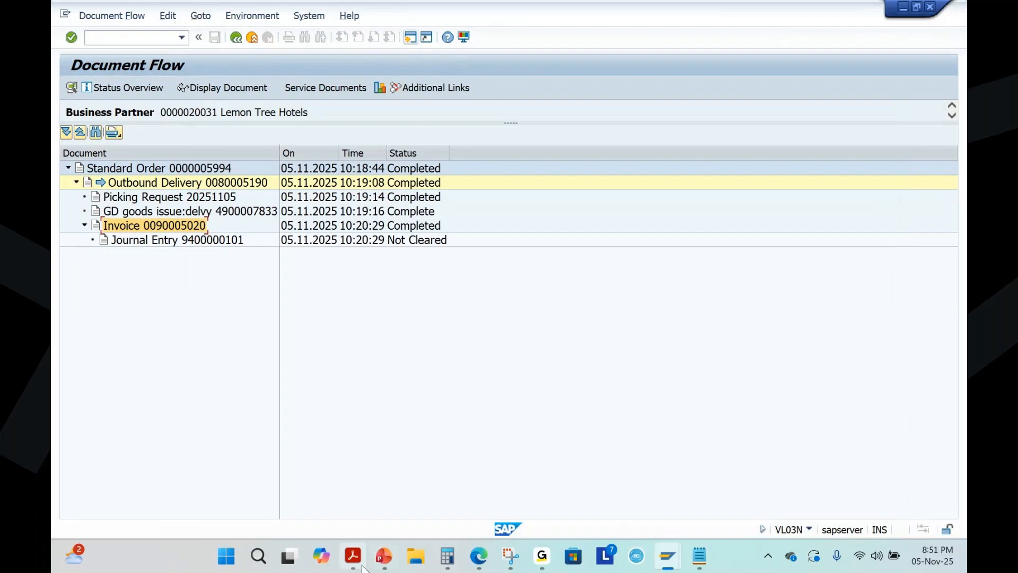
# Switch to PowerPoint, present the slides from the Invoice Split title and advance to the automatic and item-dependent split explanation.
pyautogui.click(383, 564)
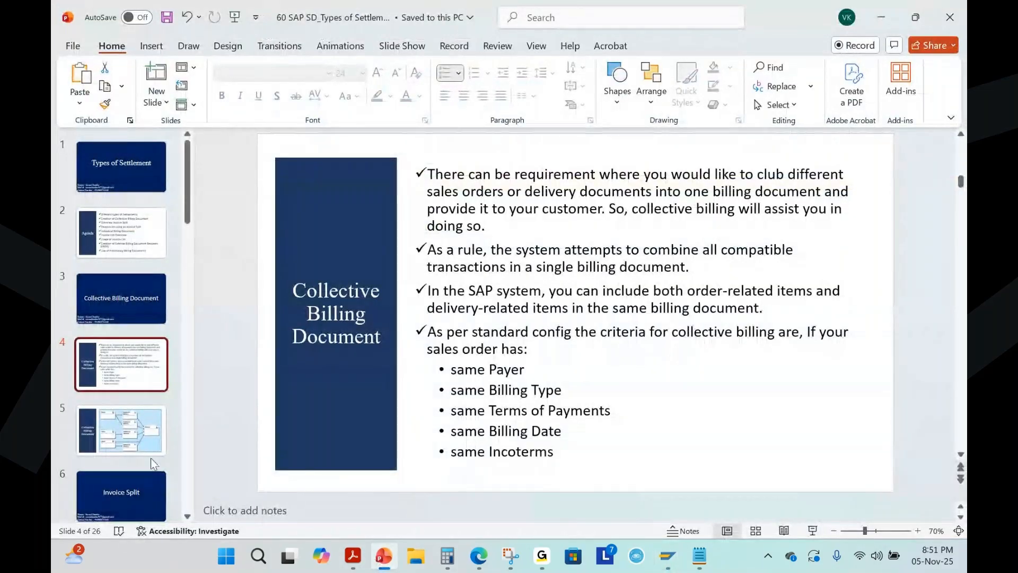
pyautogui.click(127, 433)
pyautogui.scroll(-2, 112, 403)
pyautogui.click(109, 376)
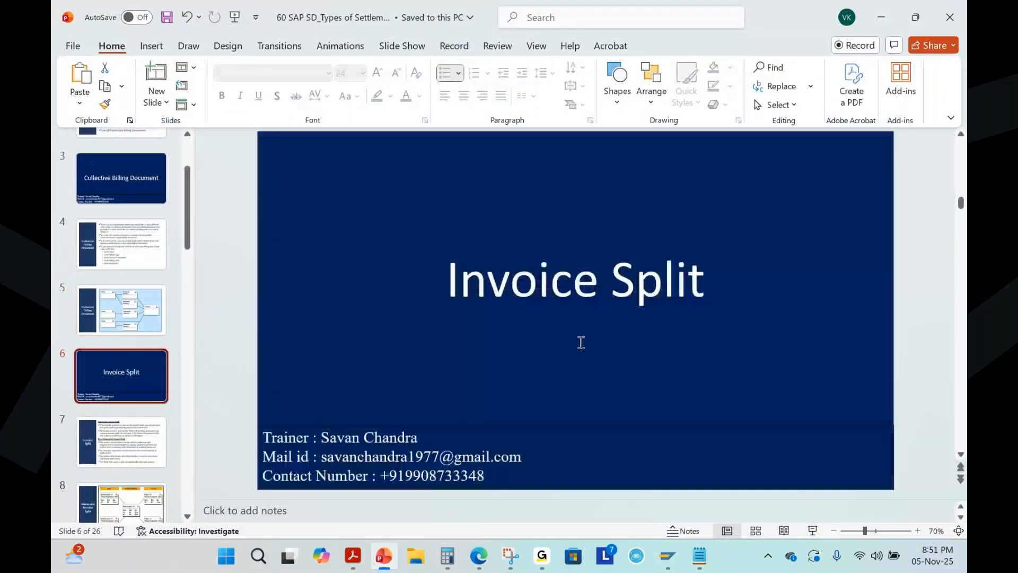
pyautogui.click(813, 531)
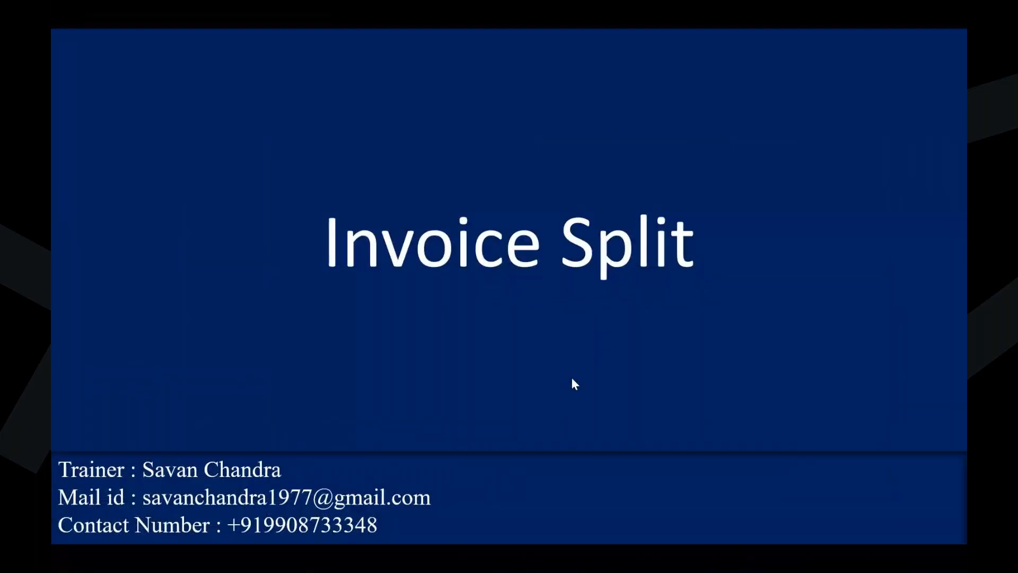
pyautogui.click(572, 379)
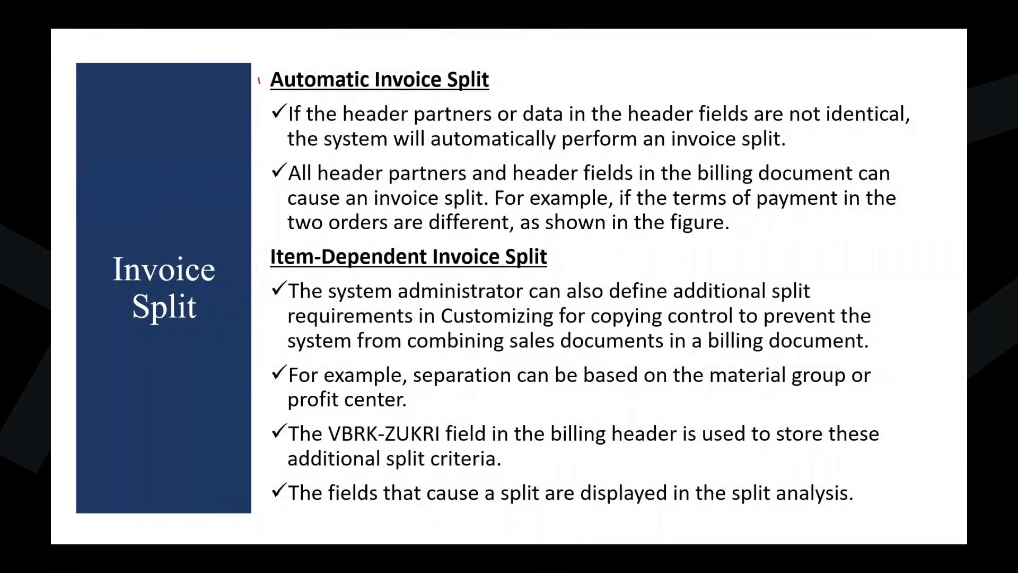
pyautogui.moveTo(259, 80); pyautogui.dragTo(321, 62)
pyautogui.moveTo(261, 274)
pyautogui.mouseDown()
pyautogui.moveTo(337, 253)
pyautogui.moveTo(264, 284)
pyautogui.mouseUp()
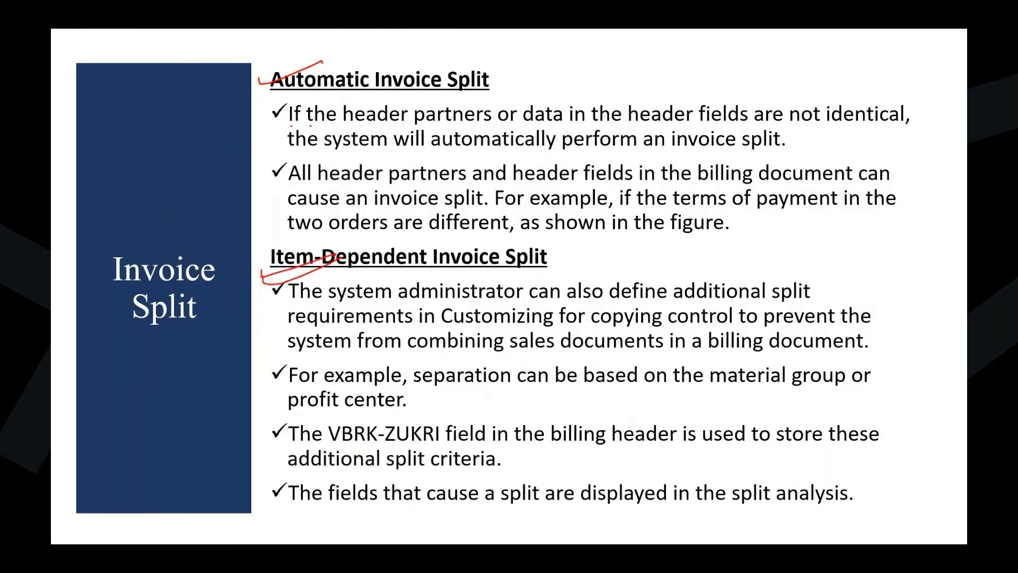
pyautogui.moveTo(291, 127); pyautogui.dragTo(907, 126)
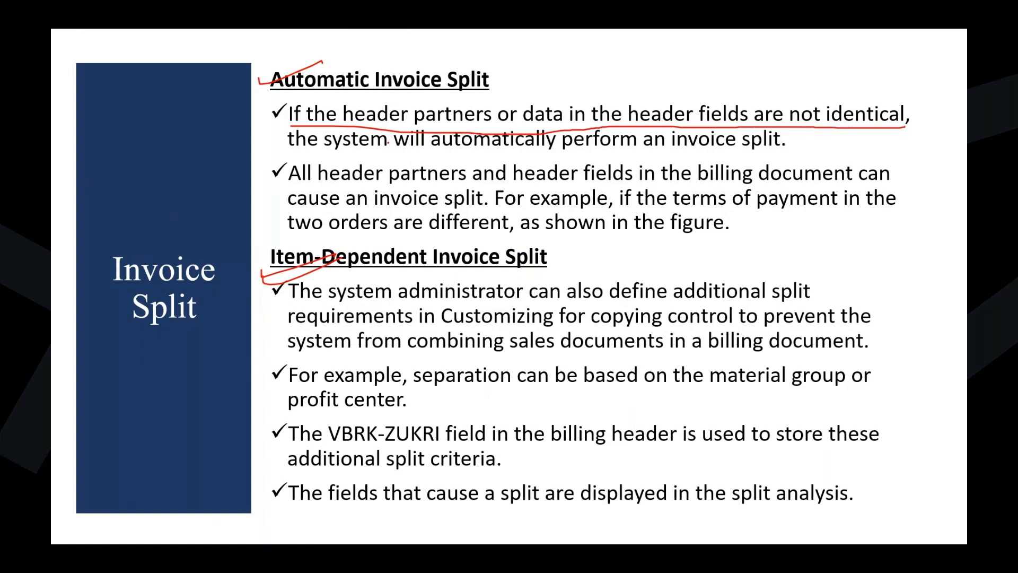
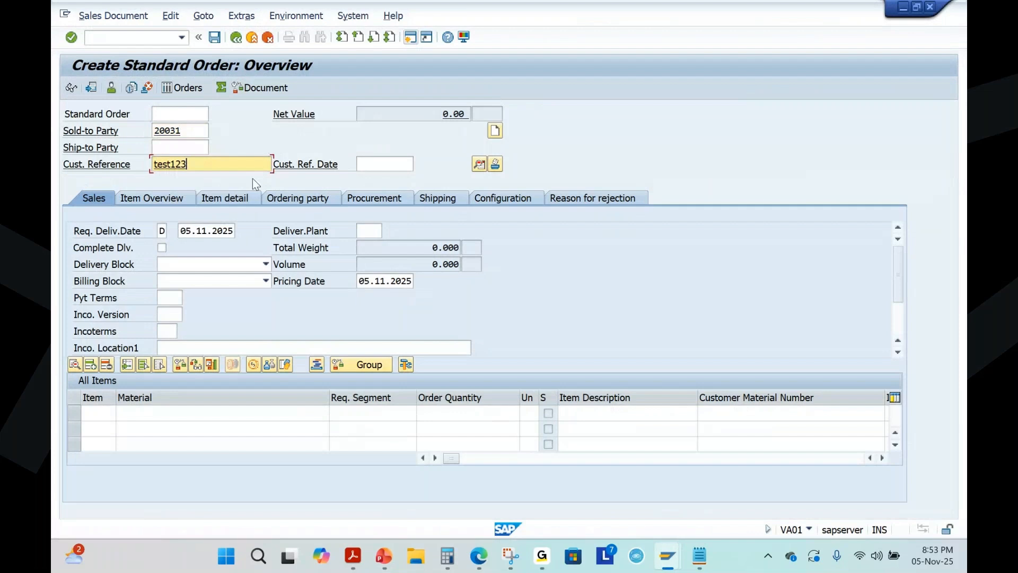
# Set the standard order's customer reference date to 27.10.2025 and enter material 2304 as the first item.
pyautogui.click(374, 164)
pyautogui.click(374, 179)
pyautogui.click(138, 413)
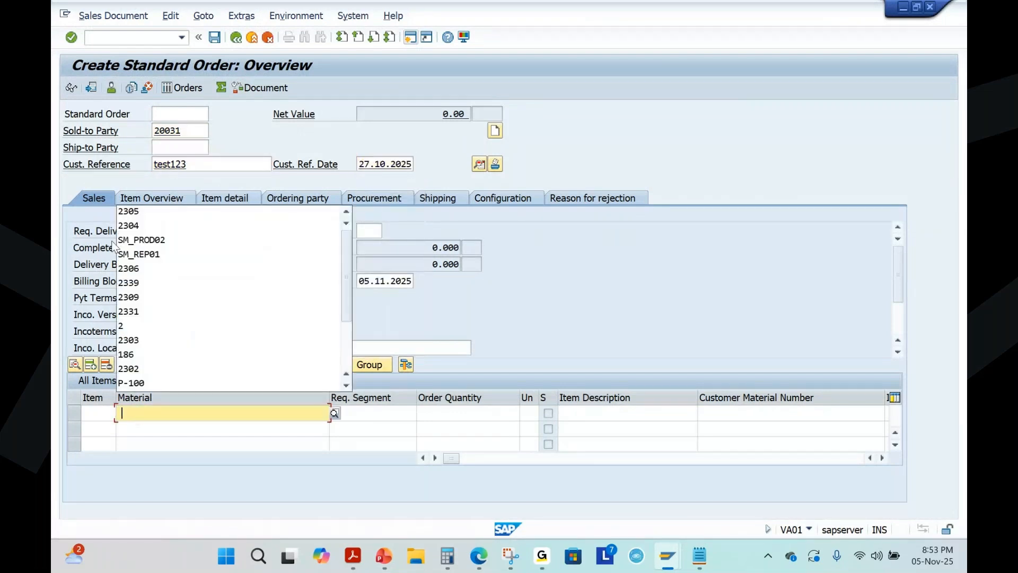
pyautogui.click(133, 211)
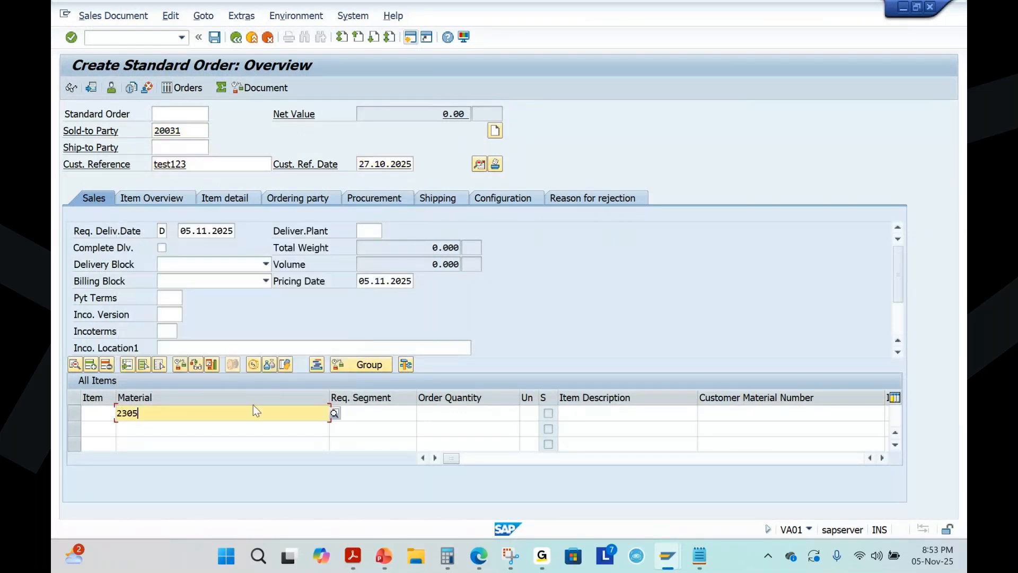
pyautogui.doubleClick(152, 416)
pyautogui.write('2304')
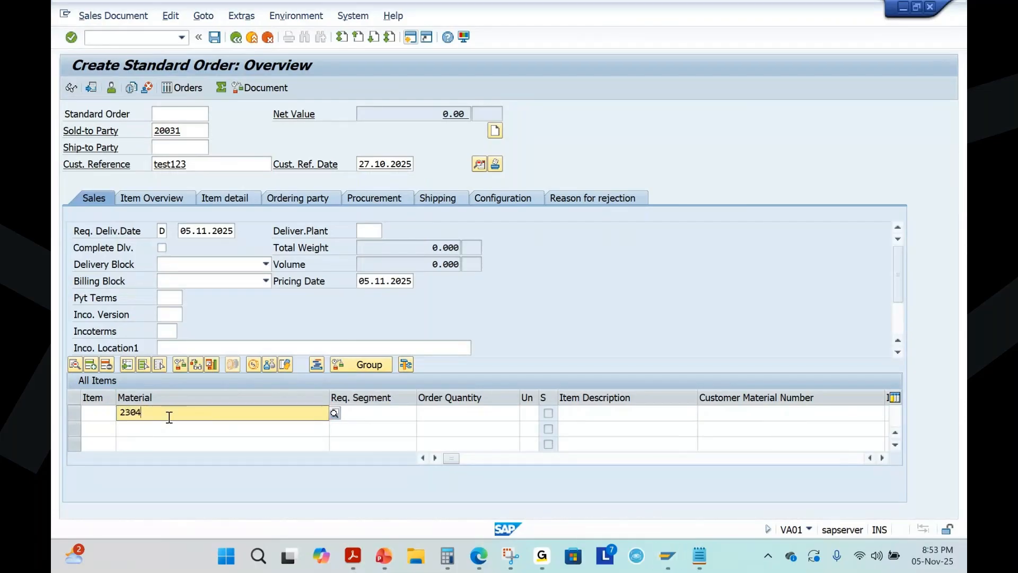
# Set the order quantity of material 2304 to 10 and continue without using the open quotations.
pyautogui.click(133, 437)
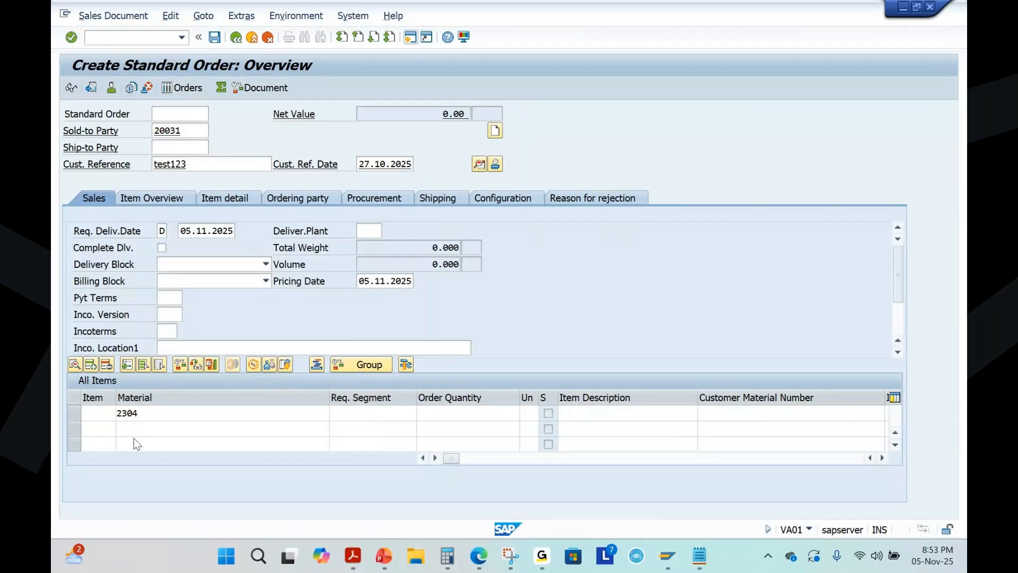
pyautogui.click(445, 406)
pyautogui.click(505, 224)
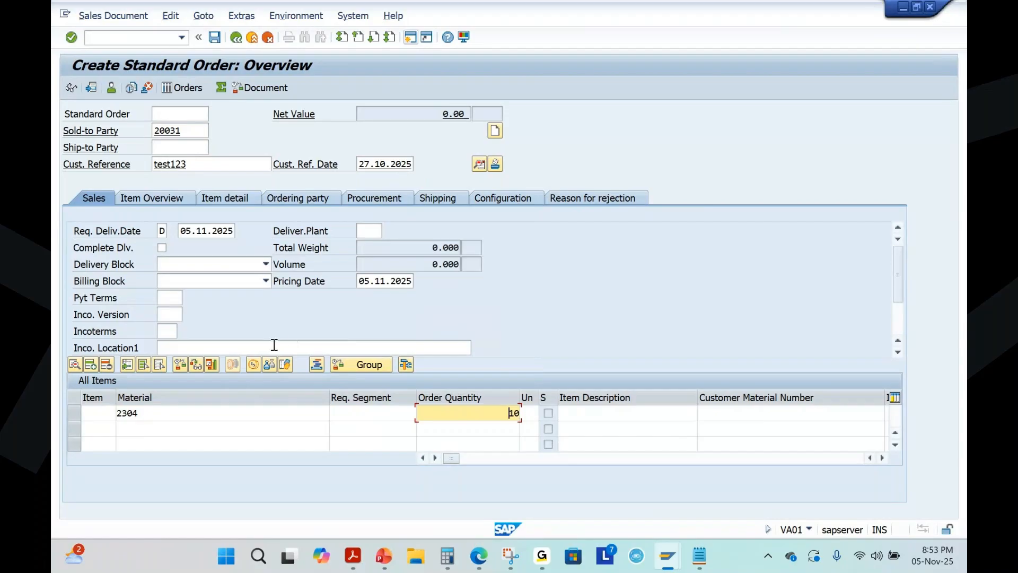
pyautogui.click(71, 38)
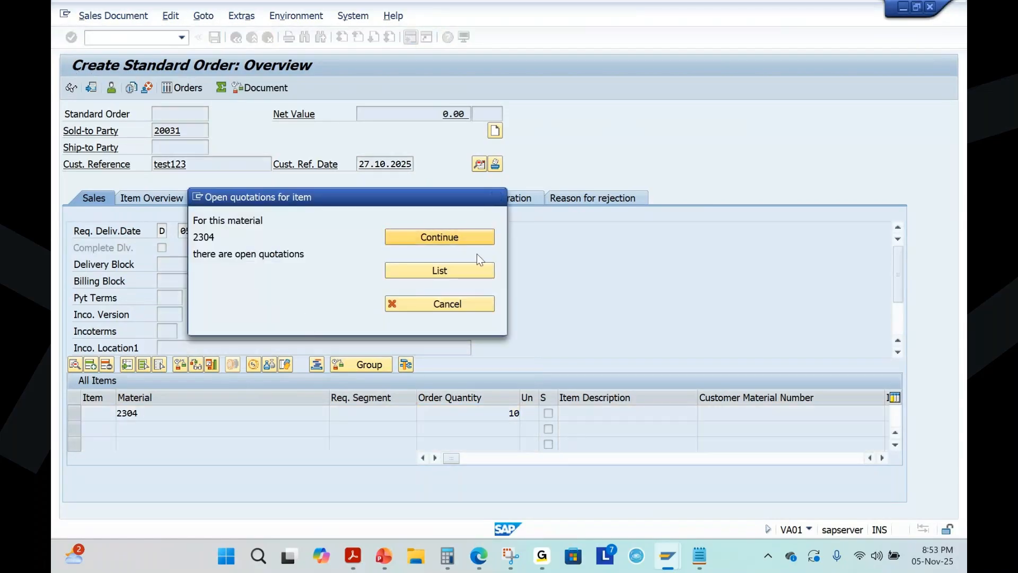
pyautogui.press('Return')
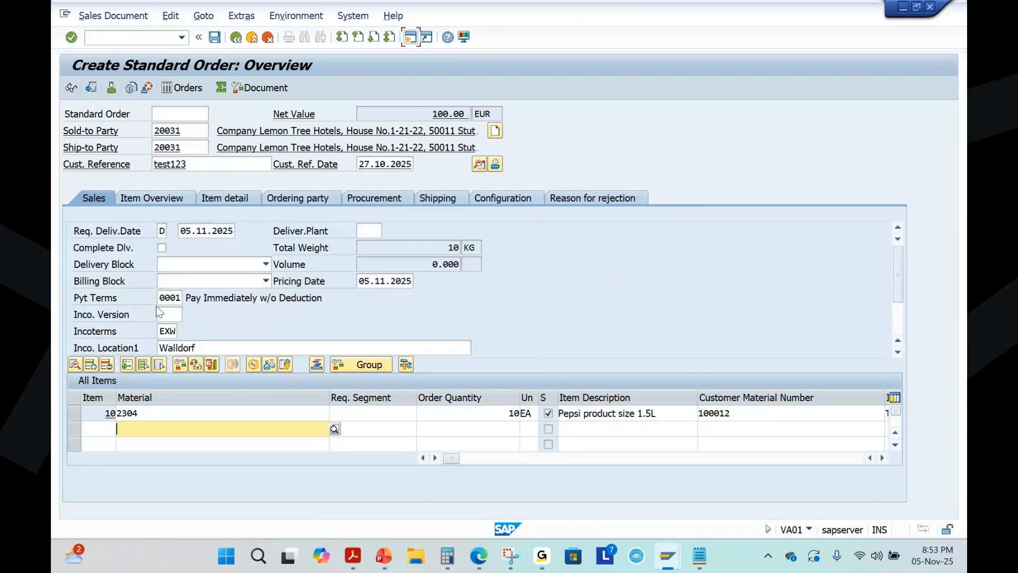
# Save the order with payment terms 0001, create its outbound delivery with a picked quantity of 10 and post goods issue.
pyautogui.click(162, 299)
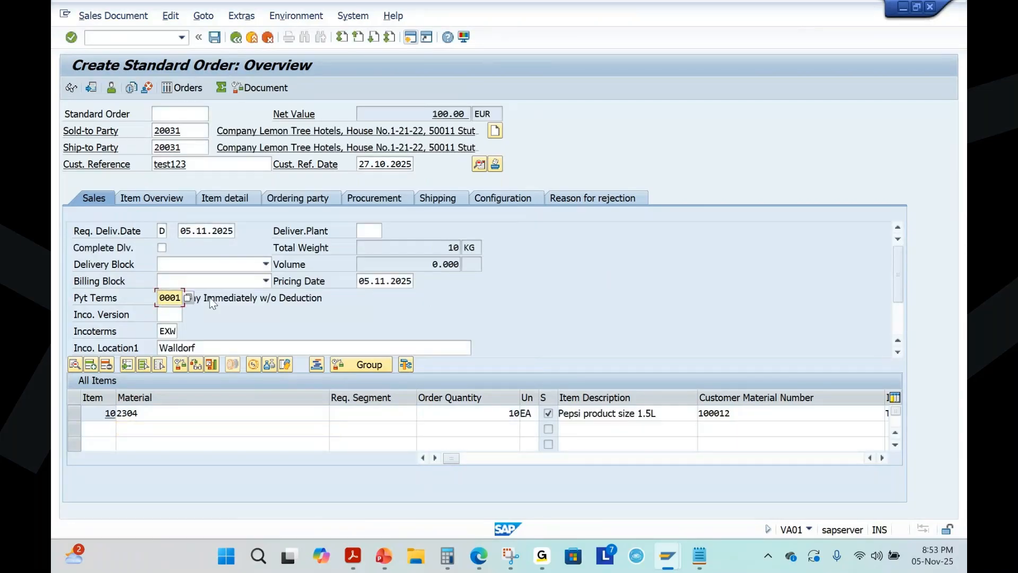
pyautogui.doubleClick(161, 300)
pyautogui.click(113, 15)
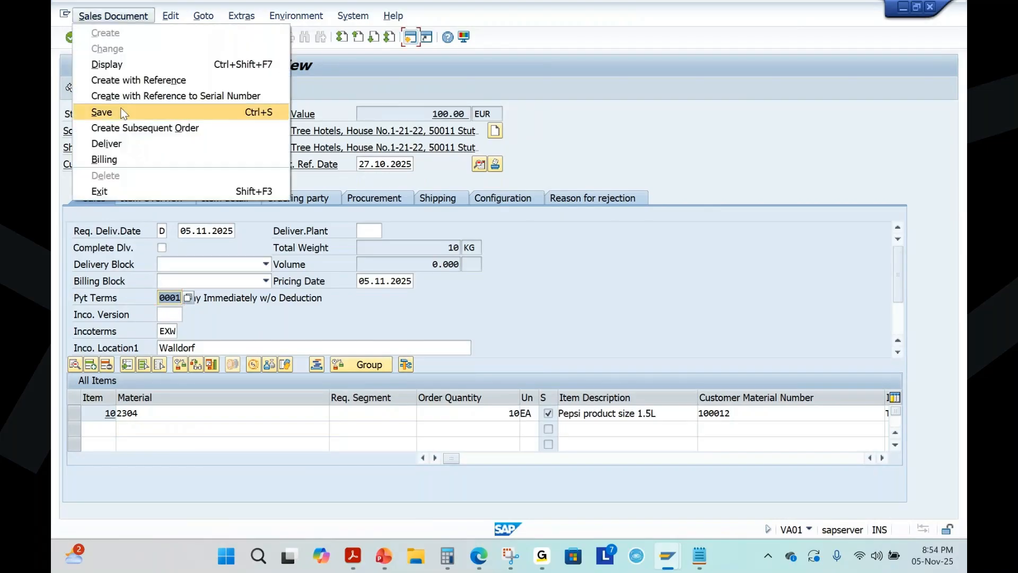
pyautogui.click(107, 144)
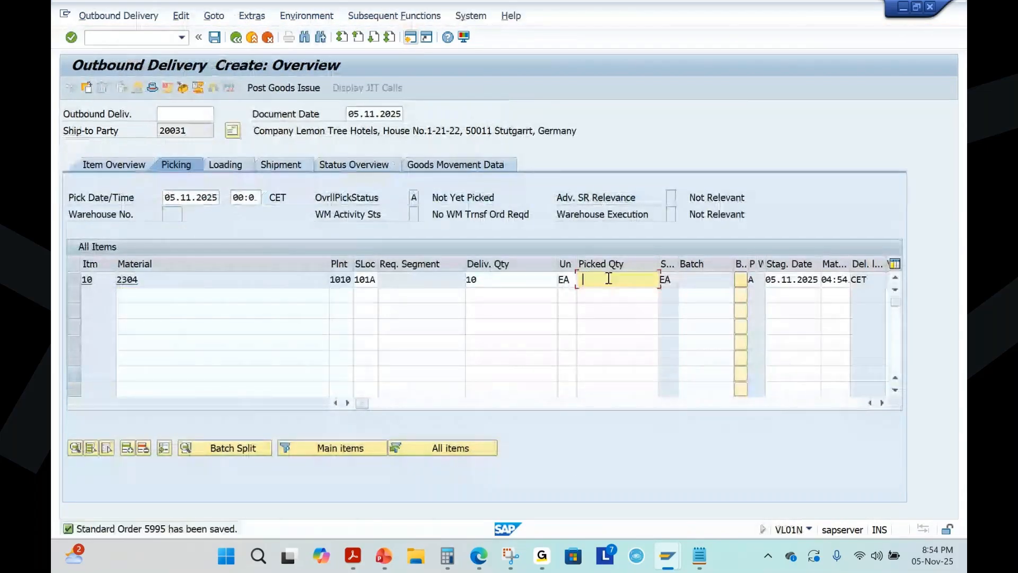
pyautogui.write('10')
pyautogui.press('Return')
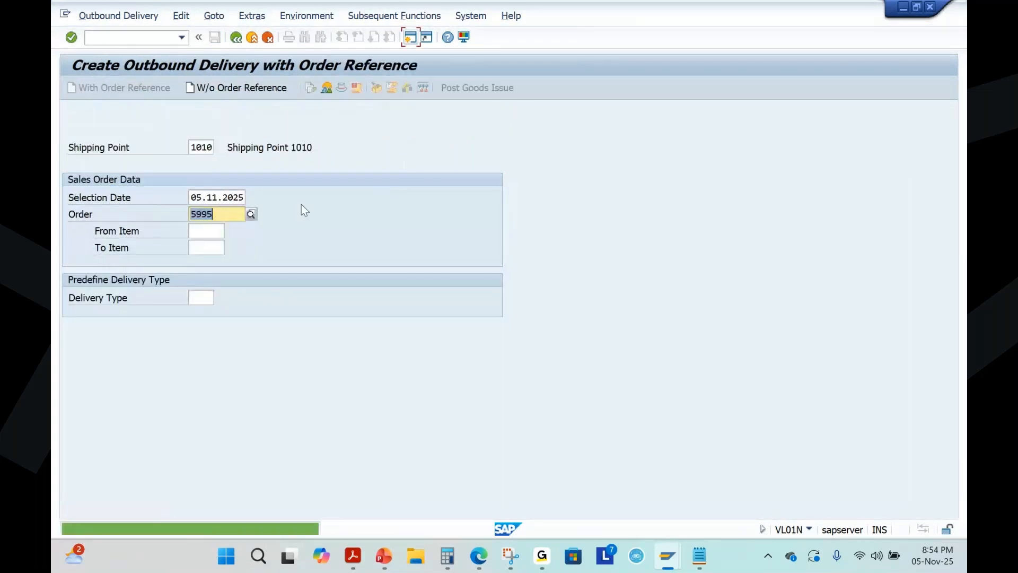
# Open the display screen for the new outbound delivery and record its delivery number in Notepad.
pyautogui.click(119, 16)
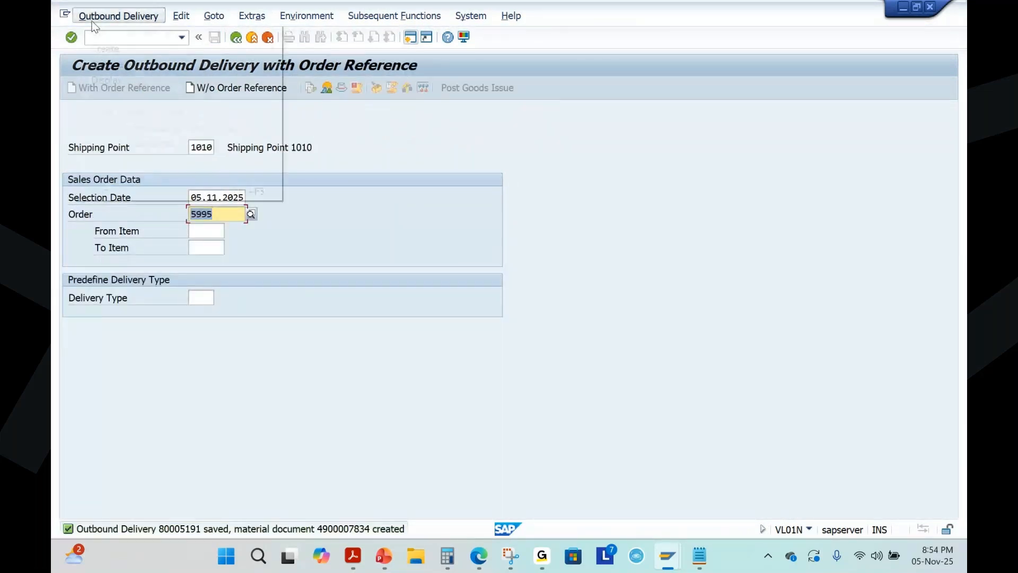
pyautogui.click(103, 77)
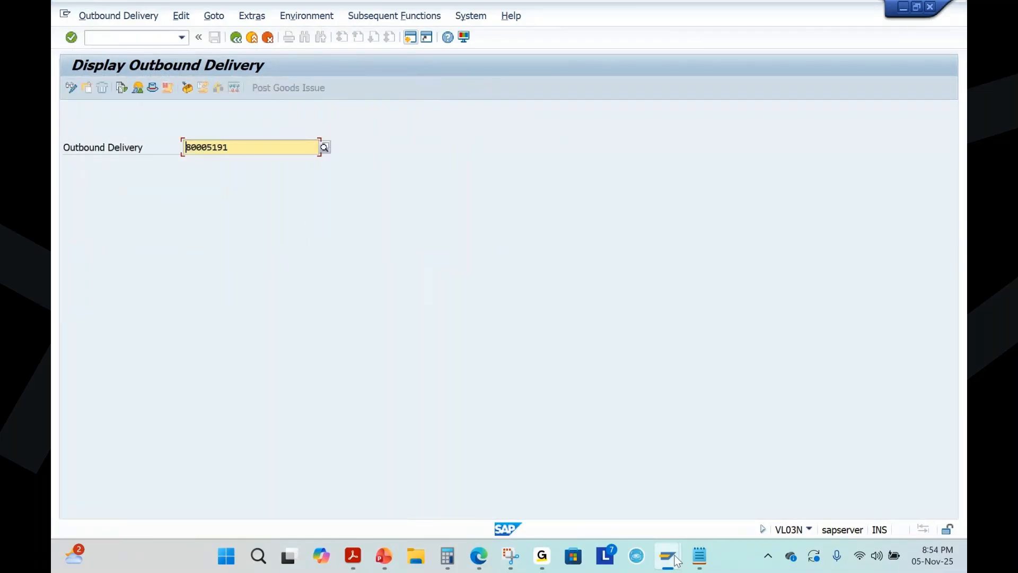
pyautogui.click(698, 555)
pyautogui.write('80005191')
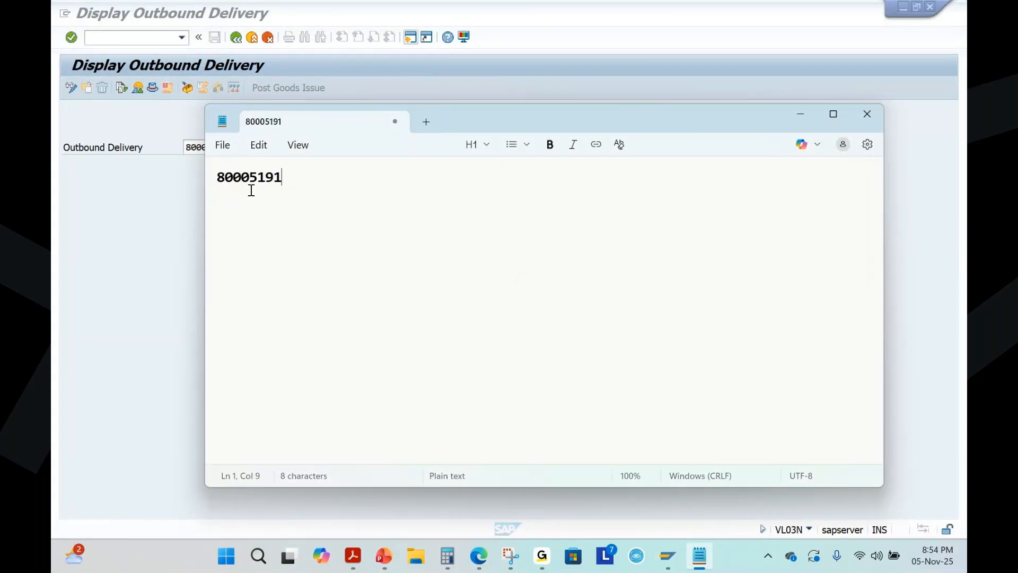
# Look up the standard order in the delivery's document flow and enter its number before the delivery number in Notepad, separated by a hyphen.
pyautogui.click(214, 180)
pyautogui.click(218, 182)
pyautogui.hotkey('alt', 'Tab')
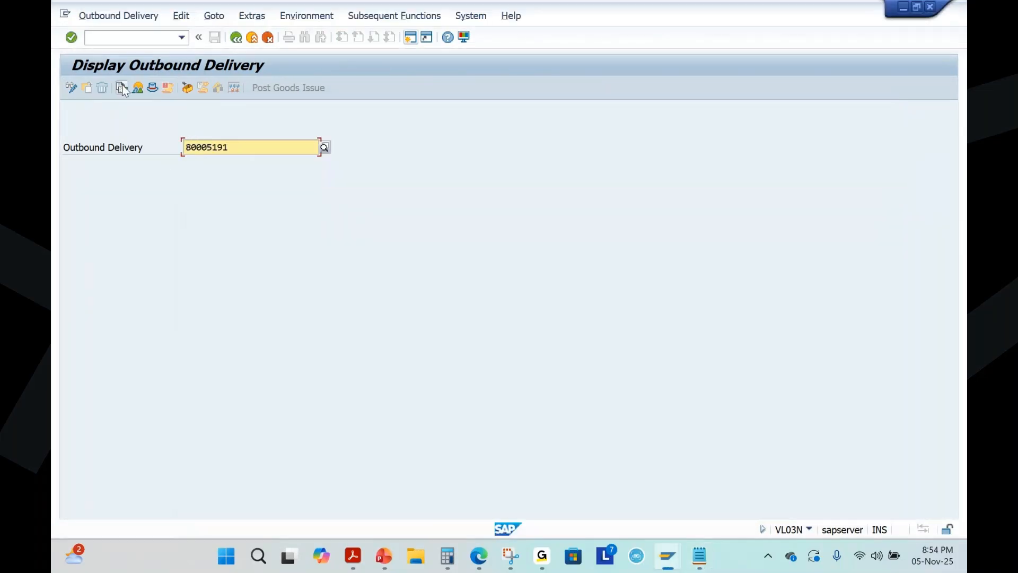
pyautogui.click(122, 87)
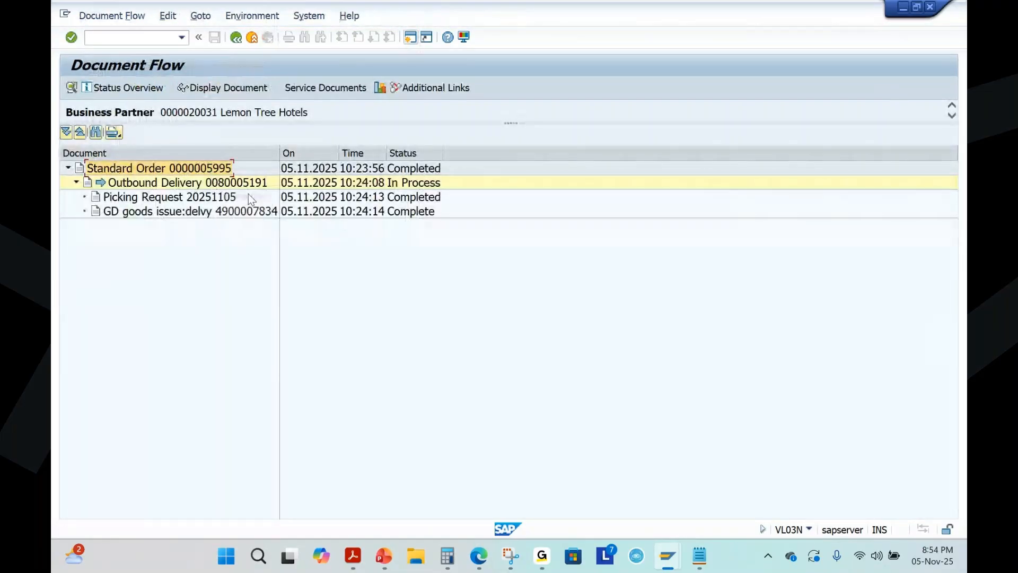
pyautogui.hotkey('alt', 'Tab')
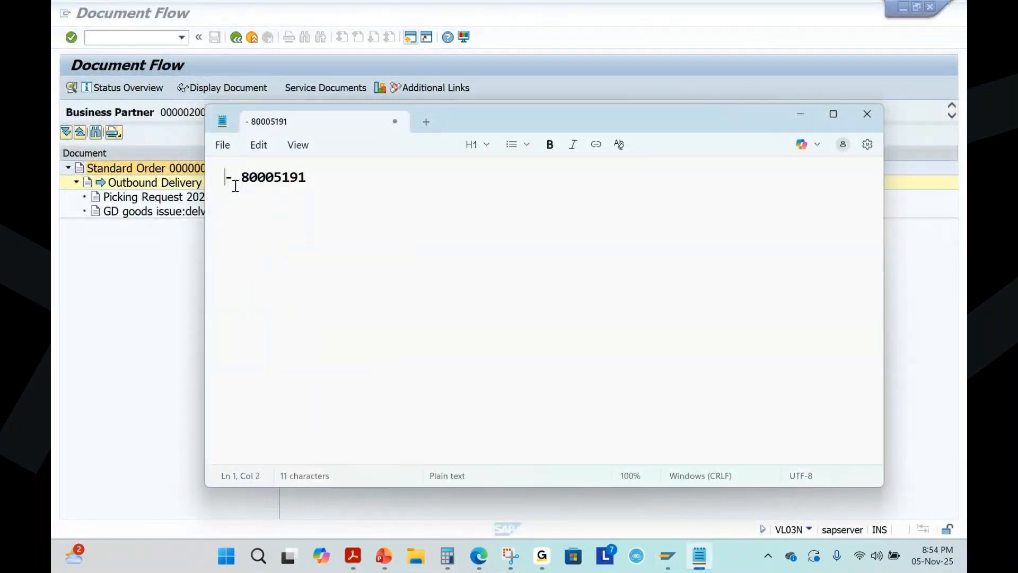
pyautogui.write('5995')
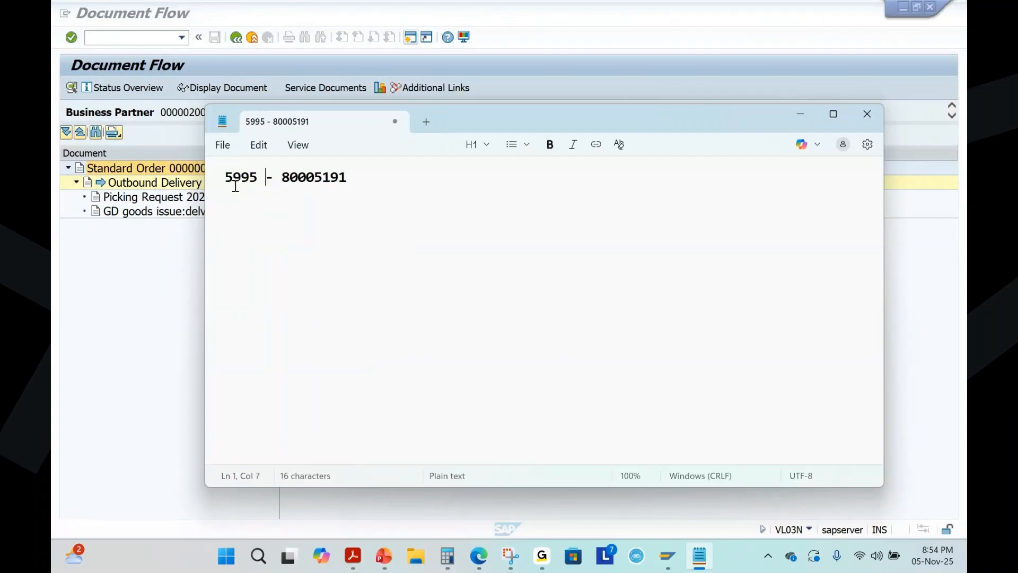
pyautogui.click(357, 180)
pyautogui.click(815, 113)
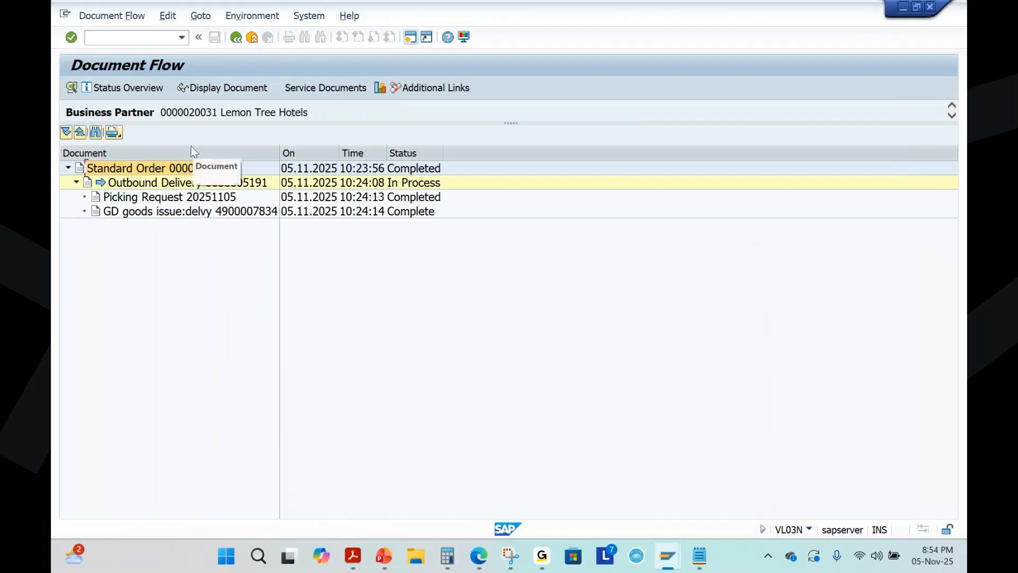
# Display the standard order from the document flow, add its payment terms 0001 to the Notepad line and return to the document flow.
pyautogui.click(223, 87)
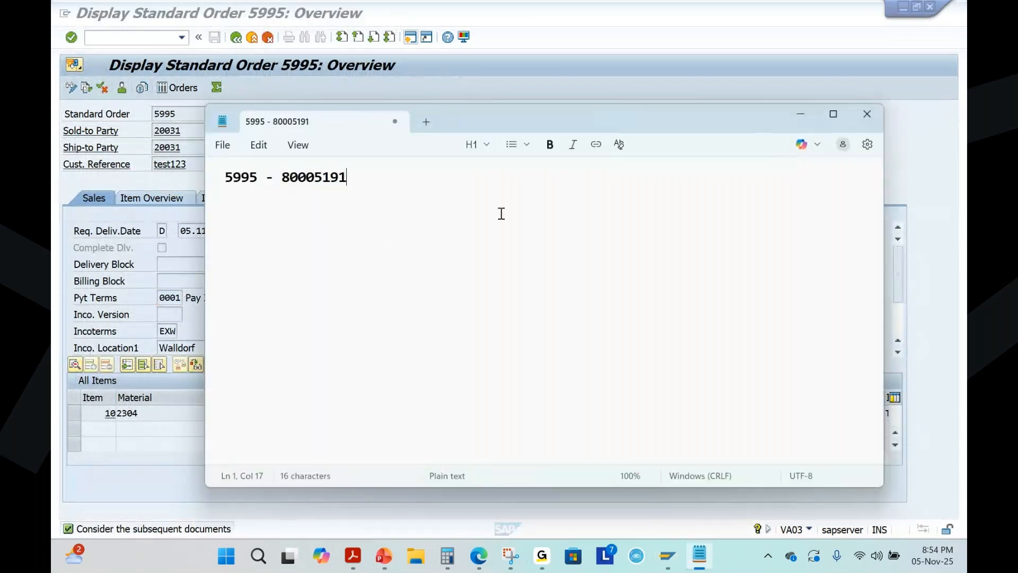
pyautogui.hotkey('alt', 'Tab')
pyautogui.write('- 0001')
pyautogui.hotkey('alt', 'Tab')
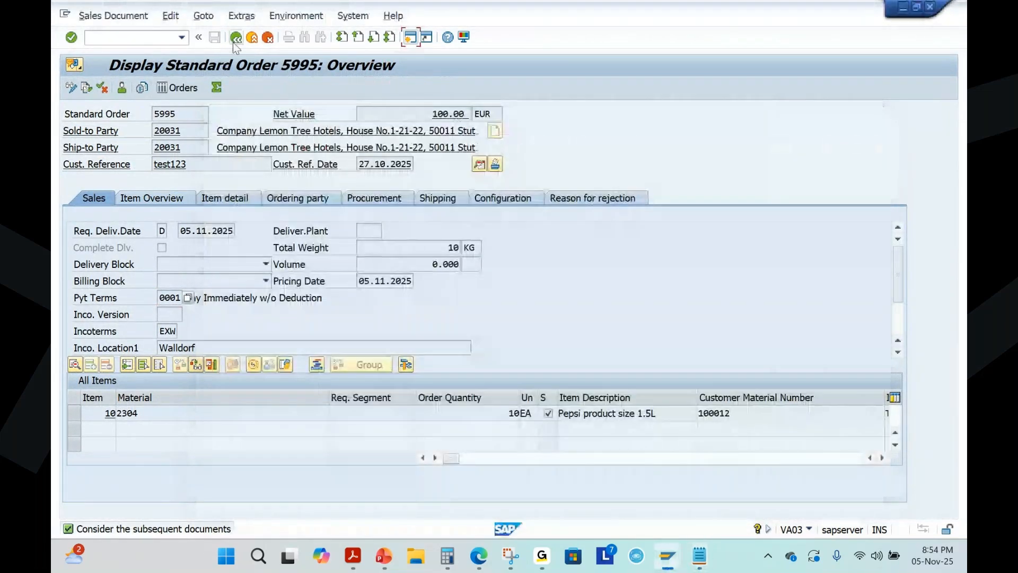
pyautogui.press('F5')
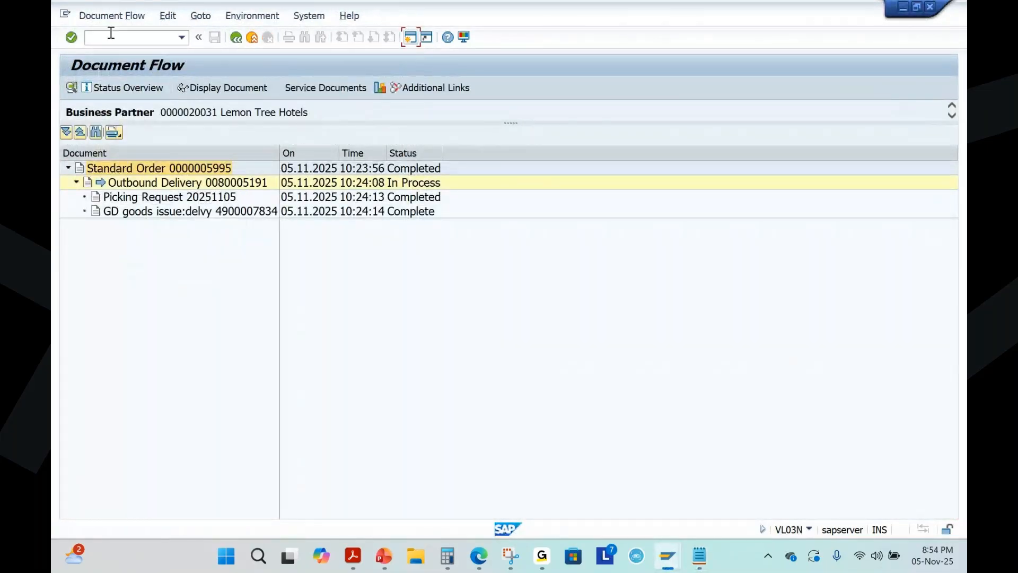
# Start another standard order in VA01 with order type OR, sales organization 1010, distribution channel 10 and division 00.
pyautogui.click(110, 33)
pyautogui.write('/nva03')
pyautogui.press('Return')
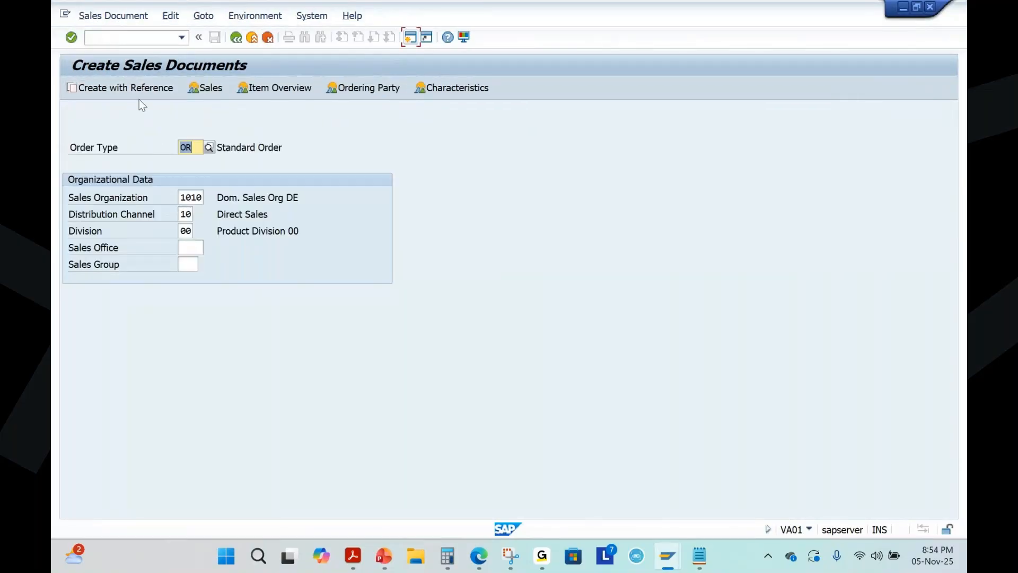
pyautogui.click(72, 38)
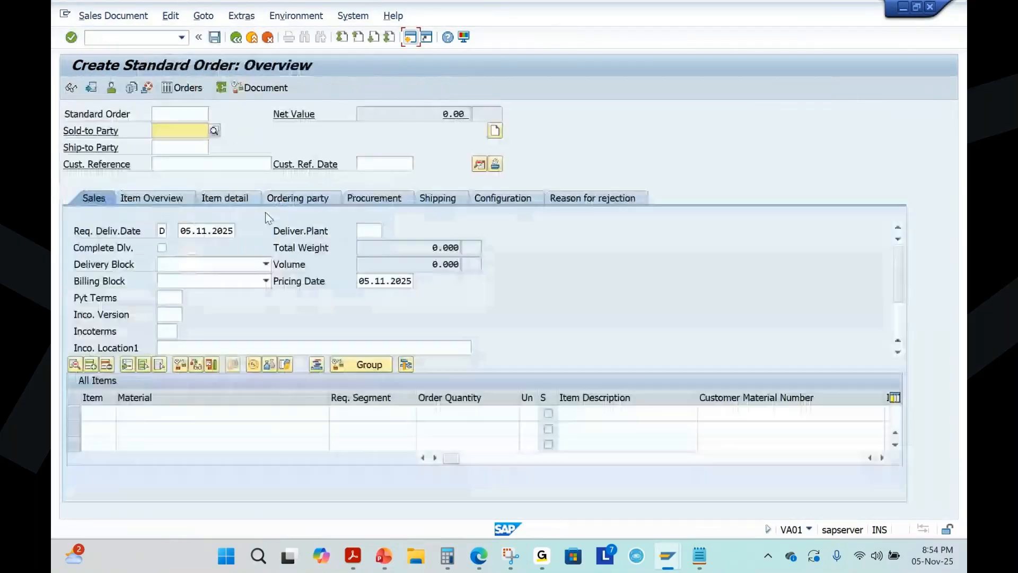
# Enter the same customer as sold-to party, customer reference test123 and customer reference date 27.10.2025.
pyautogui.click(175, 130)
pyautogui.click(175, 148)
pyautogui.click(180, 166)
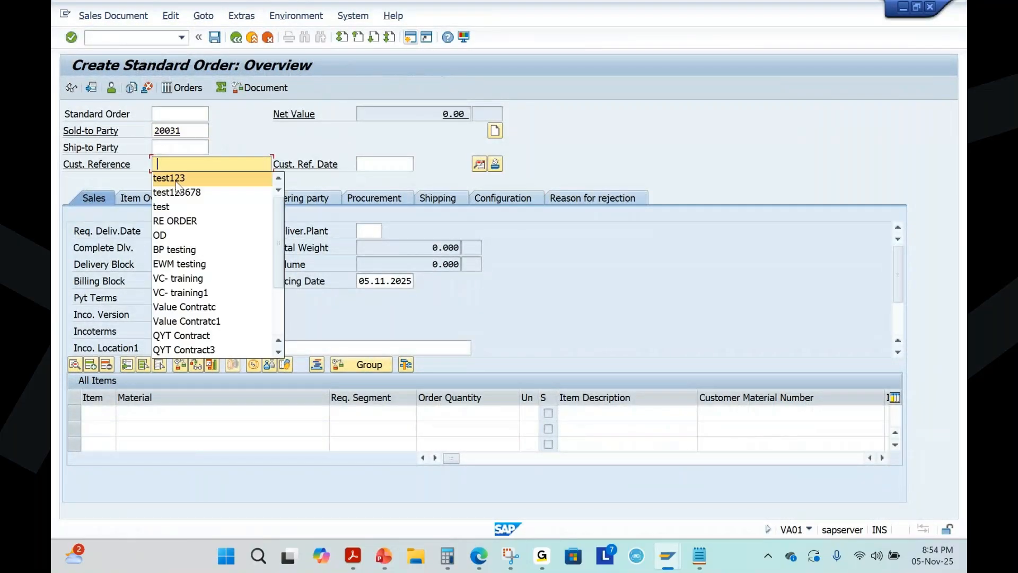
pyautogui.click(181, 176)
pyautogui.click(386, 165)
pyautogui.click(380, 179)
# Enter material 2305 with an order quantity of 10 and continue without using the open quotations.
pyautogui.click(141, 416)
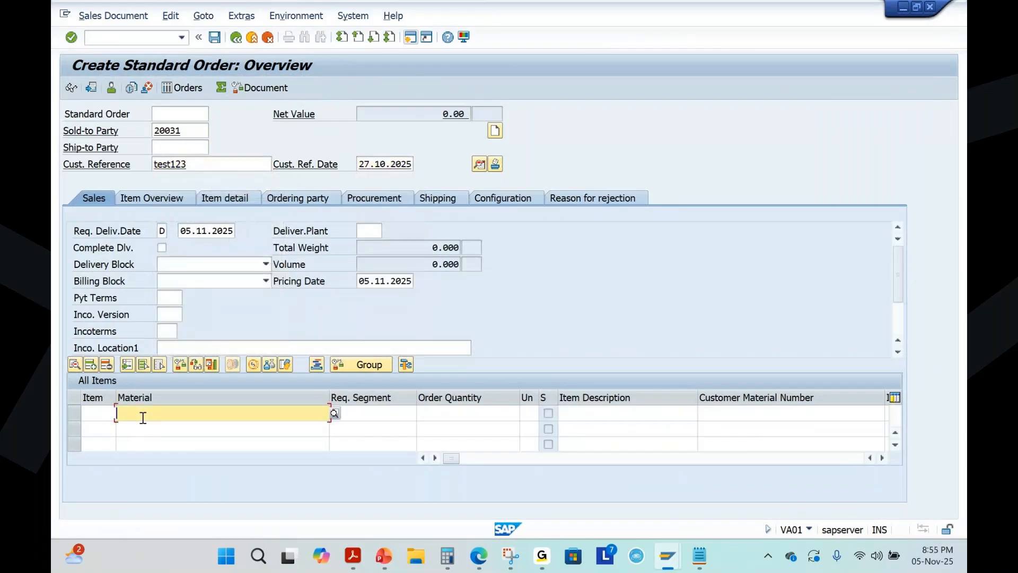
pyautogui.click(132, 226)
pyautogui.click(461, 416)
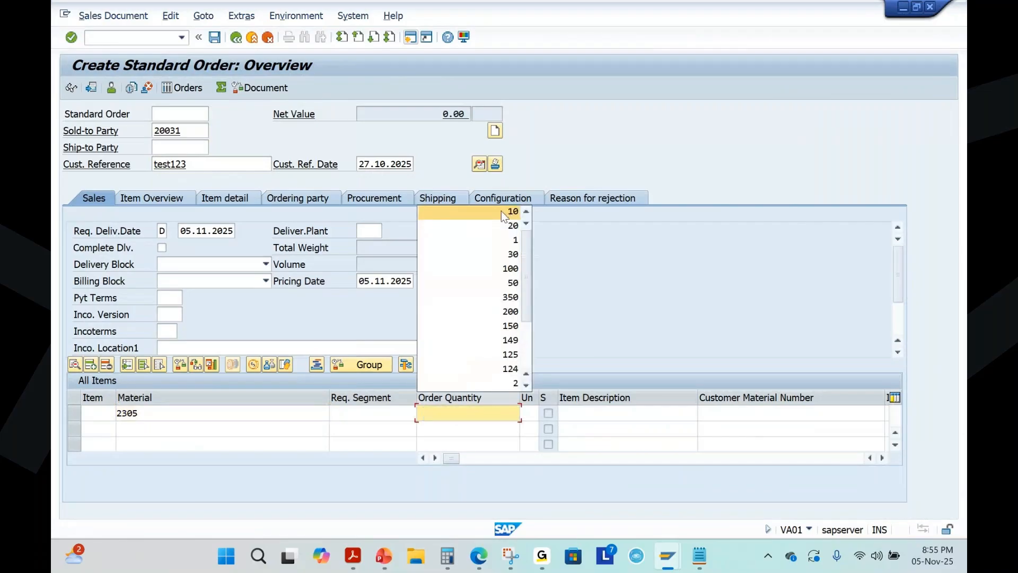
pyautogui.click(501, 211)
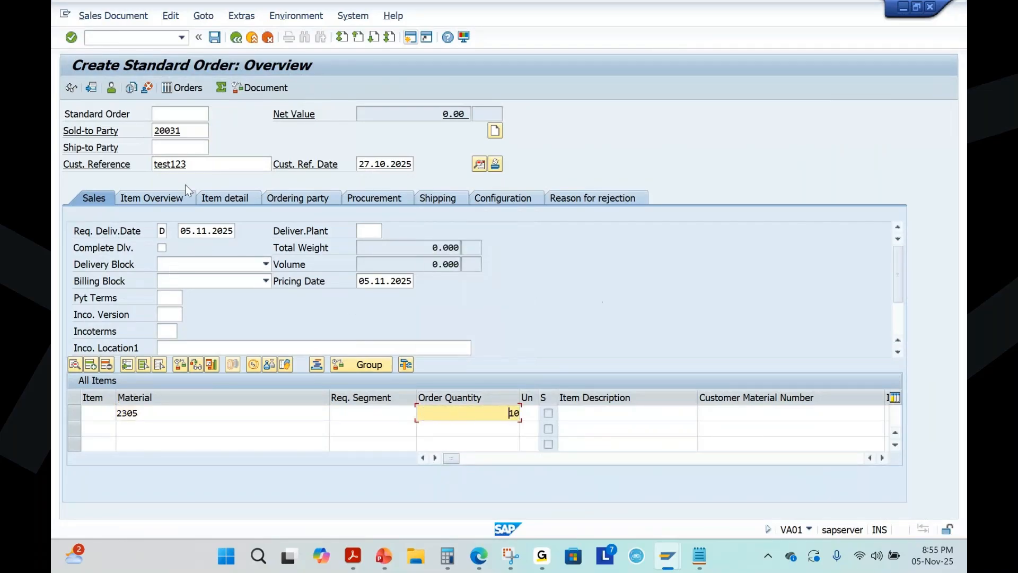
pyautogui.press('Return')
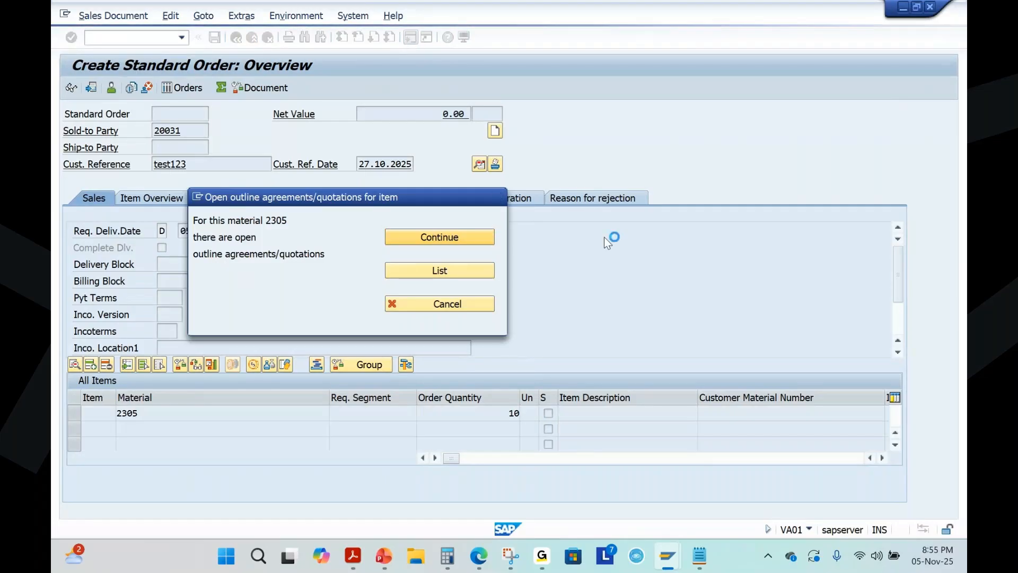
pyautogui.press('Return')
# Change the order's payment terms to 0002, within 14 days 2 % cash discount.
pyautogui.click(171, 298)
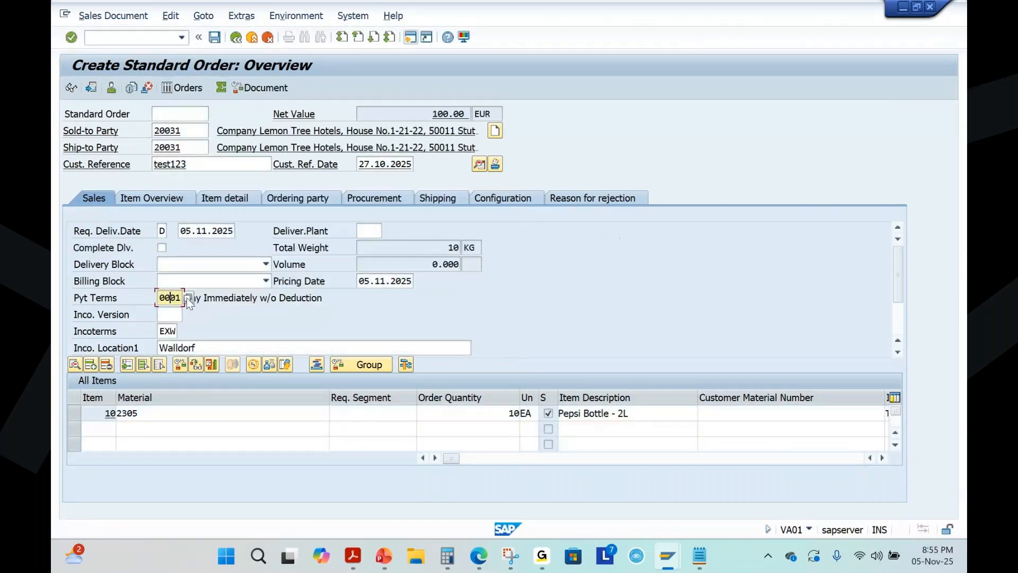
pyautogui.press('F4')
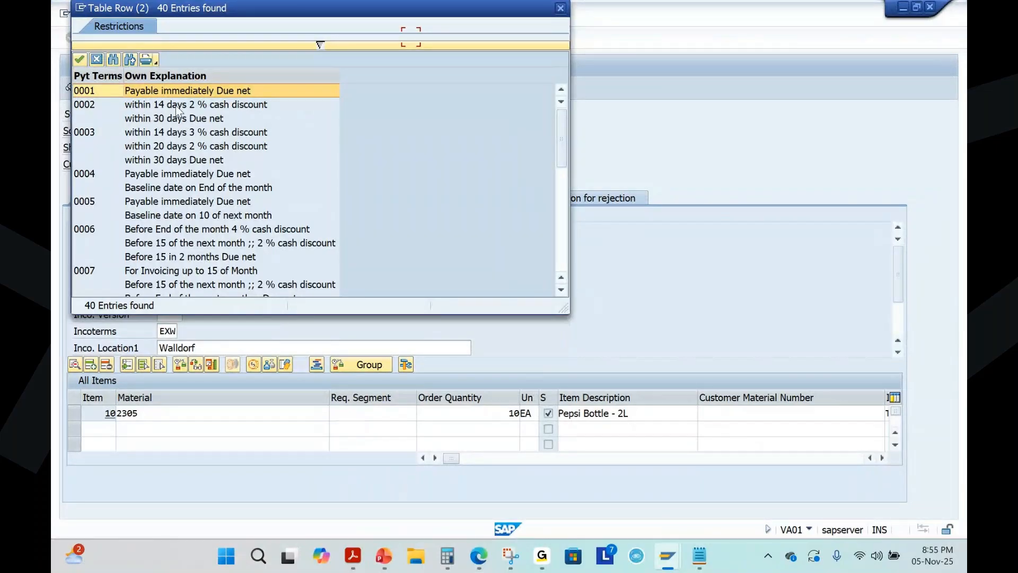
pyautogui.doubleClick(177, 109)
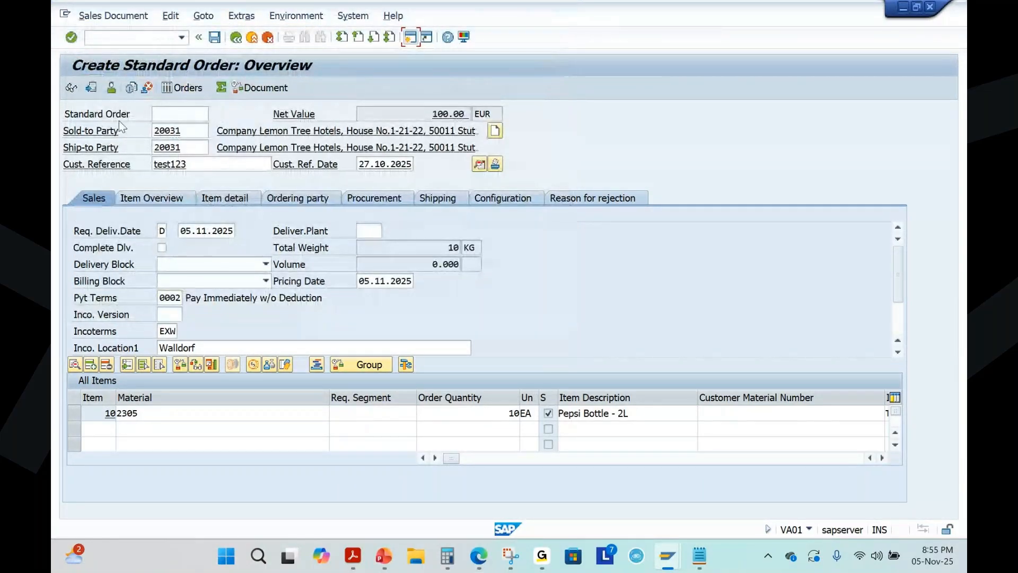
pyautogui.press('Return')
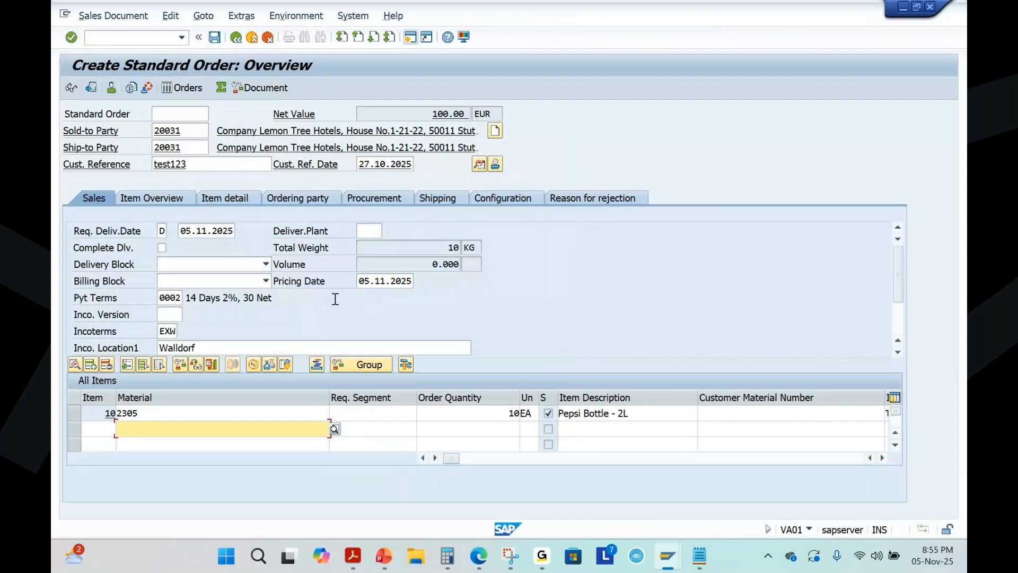
# Check the payment terms in the billing document data of the material 2305 item and return to the order overview.
pyautogui.click(131, 412)
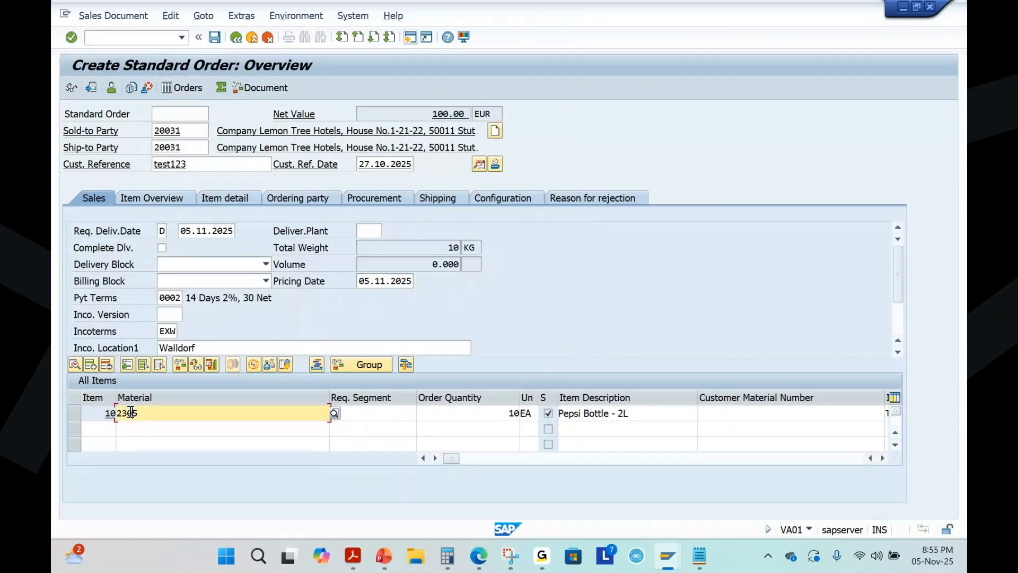
pyautogui.doubleClick(131, 413)
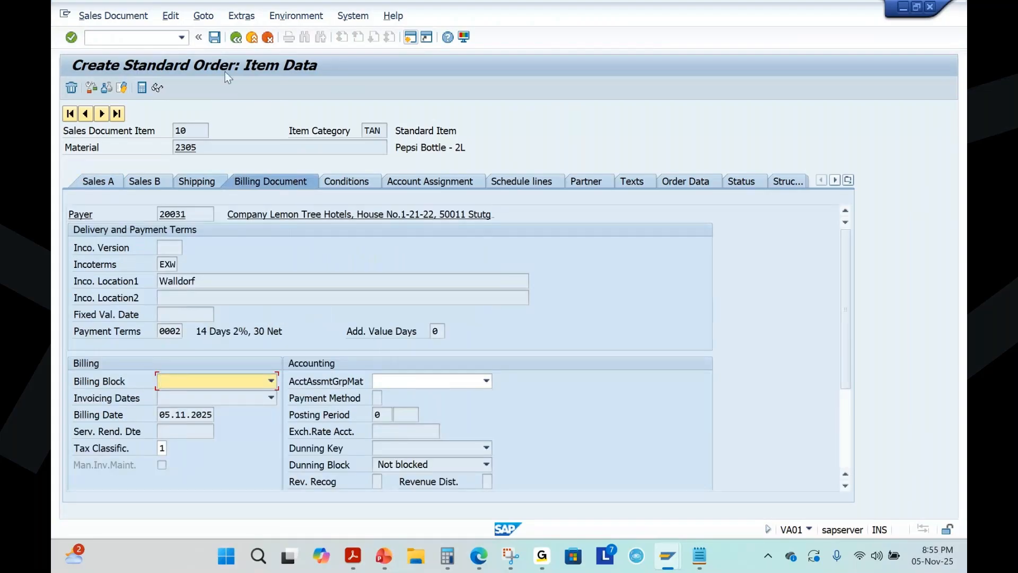
pyautogui.click(237, 39)
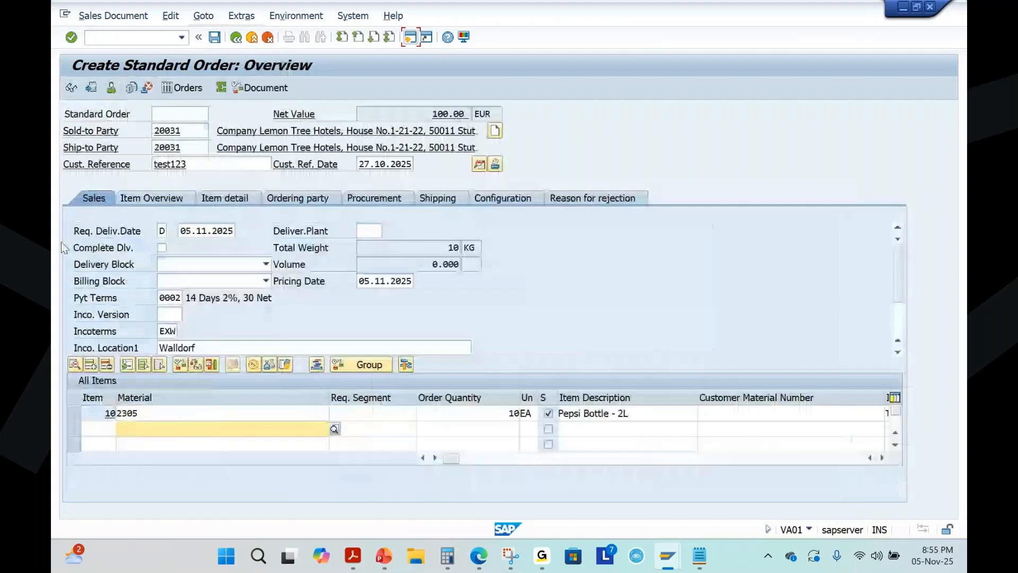
# Save the standard order and record its order number on a new line in Notepad, followed by a hyphen.
pyautogui.click(101, 19)
pyautogui.click(383, 110)
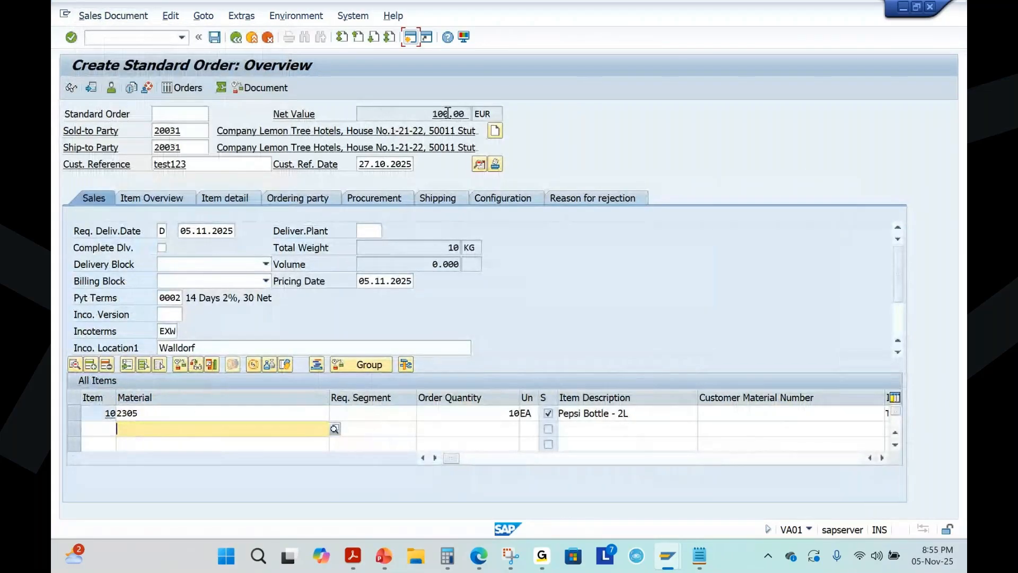
pyautogui.click(214, 37)
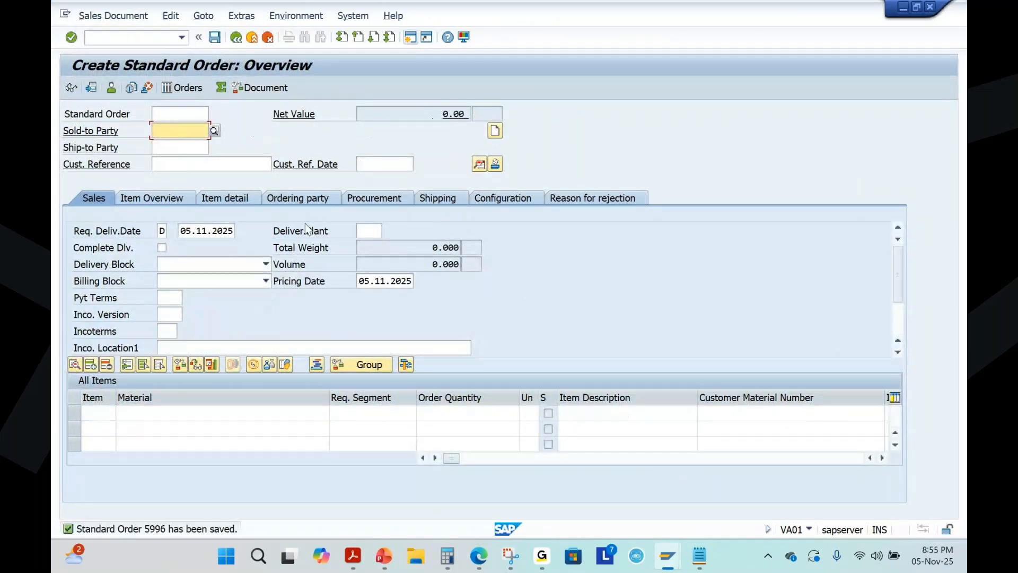
pyautogui.hotkey('alt', 'Tab')
pyautogui.press('Return')
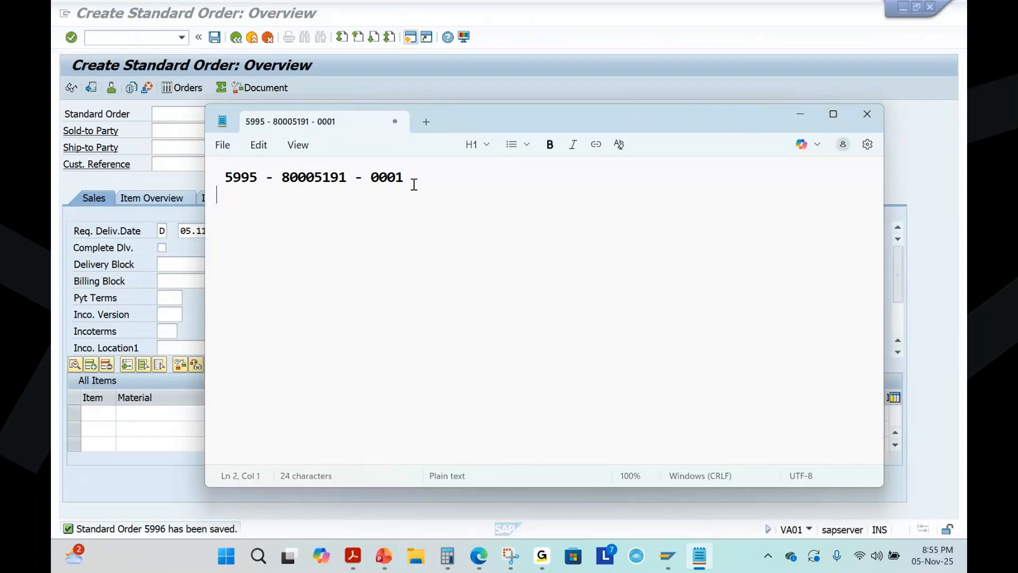
pyautogui.write('5996 -')
pyautogui.hotkey('alt', 'Tab')
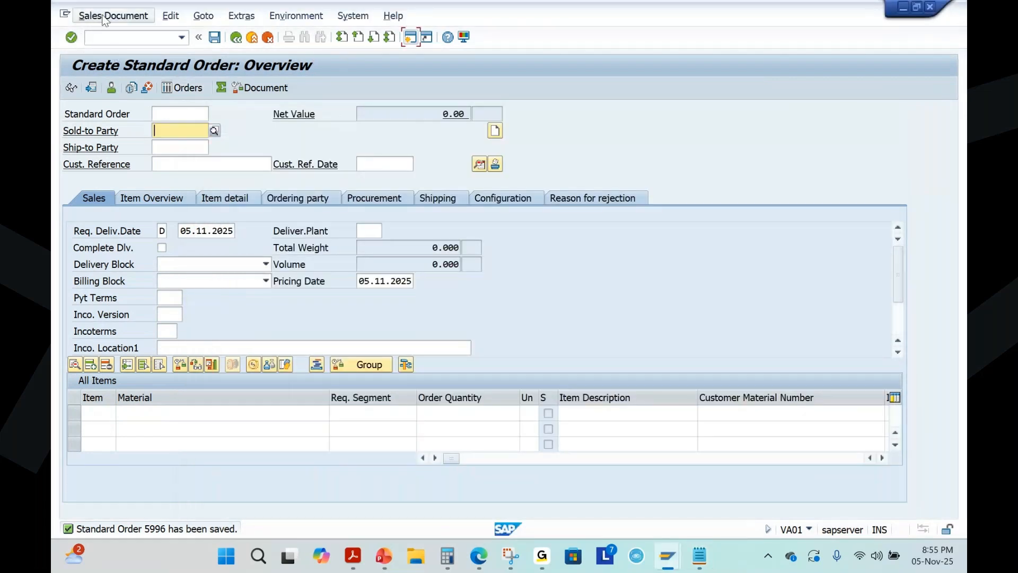
# Create the outbound delivery for the saved order with a picked quantity of 10 for material 2305 and post goods issue.
pyautogui.click(113, 16)
pyautogui.click(114, 143)
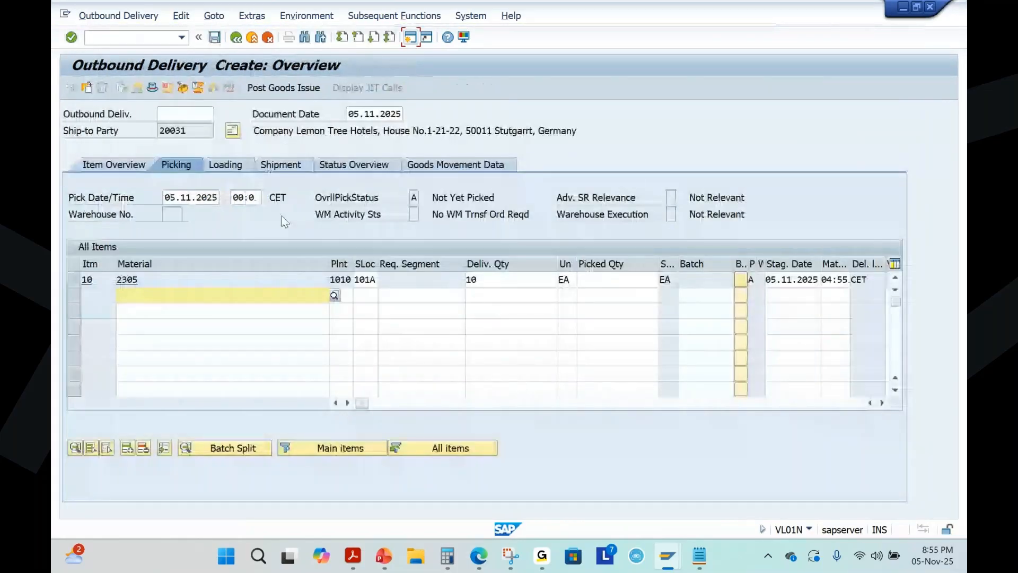
pyautogui.click(605, 283)
pyautogui.write('10')
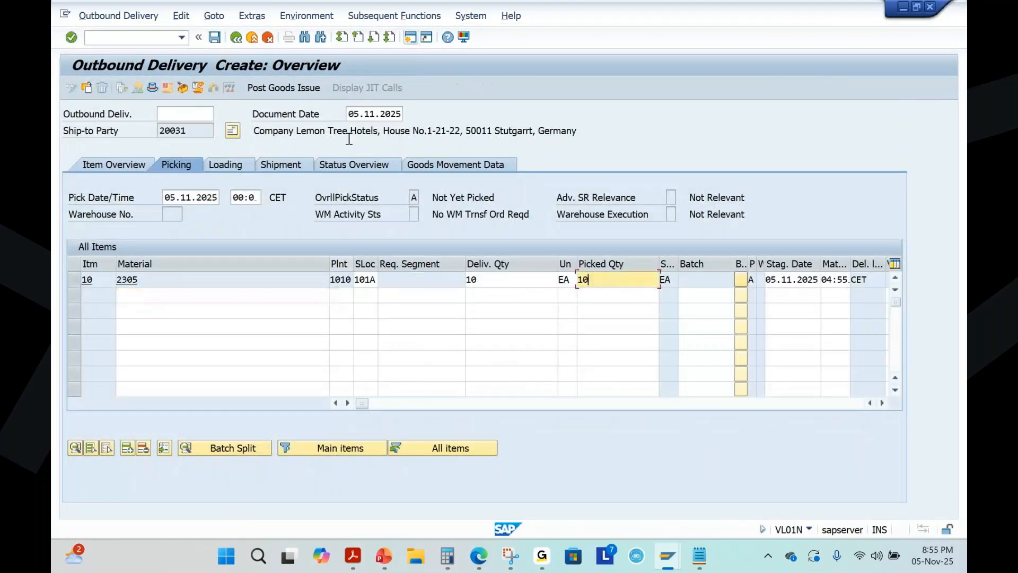
pyautogui.click(274, 87)
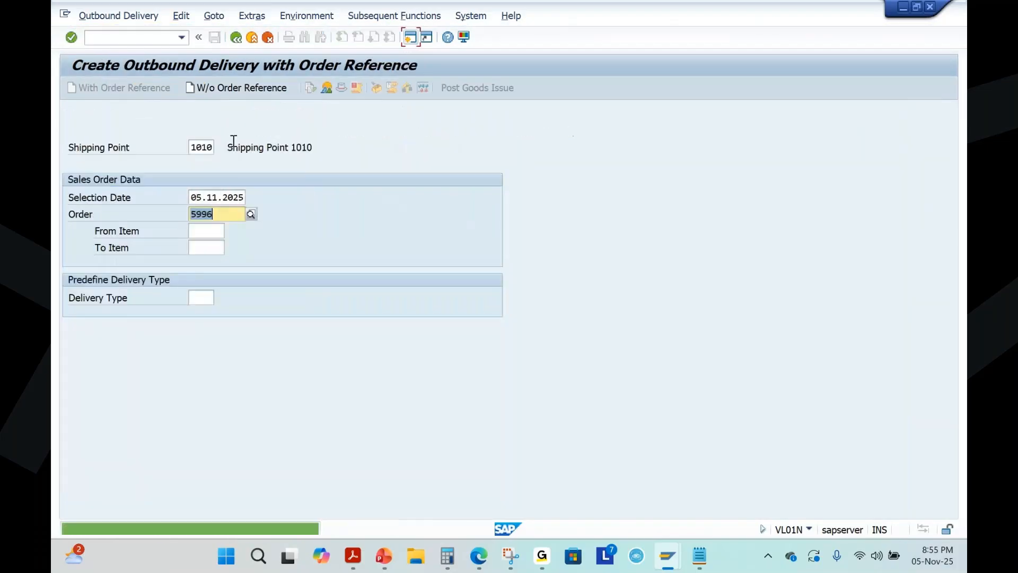
# Look up the new outbound delivery's number and record it in Notepad beside its order number, followed by payment terms 0002.
pyautogui.click(119, 15)
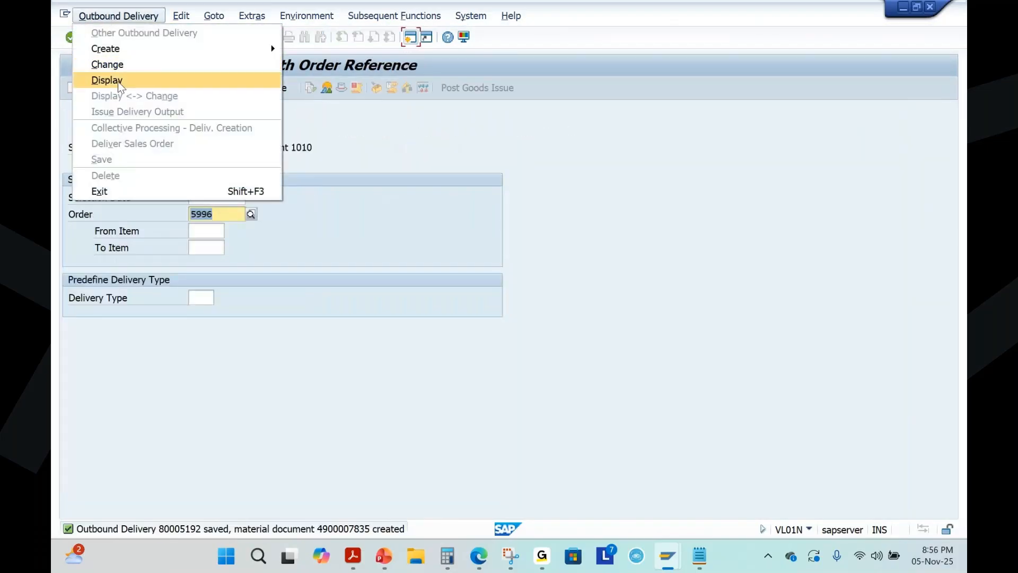
pyautogui.click(117, 82)
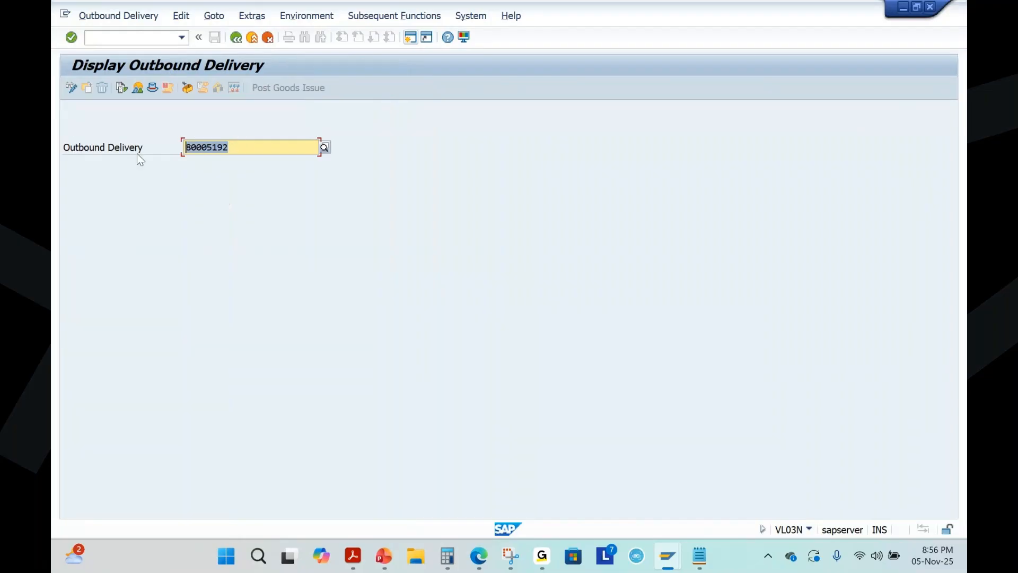
pyautogui.click(137, 154)
pyautogui.hotkey('alt', 'Tab')
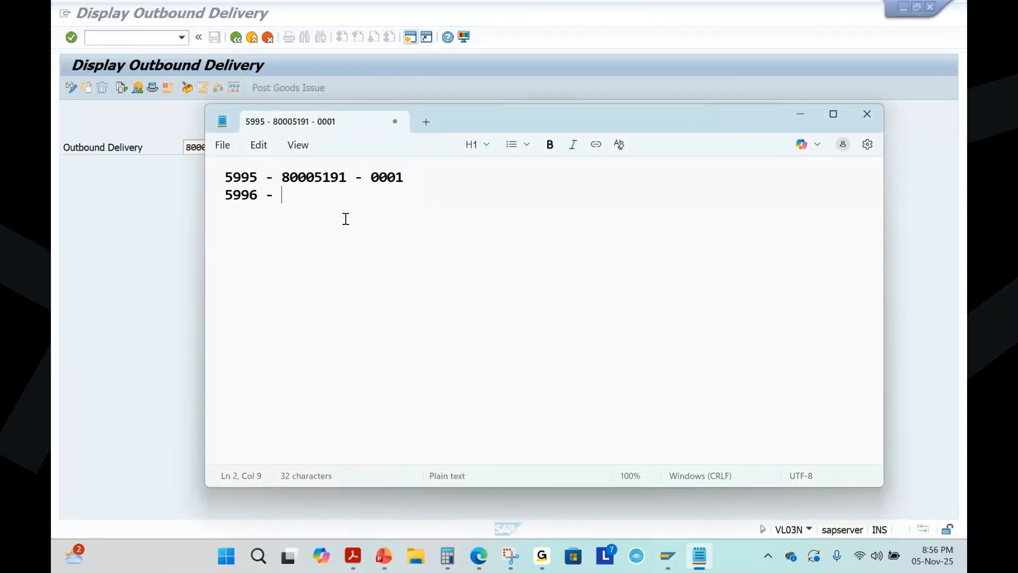
pyautogui.write('80005192')
pyautogui.write('- 8')
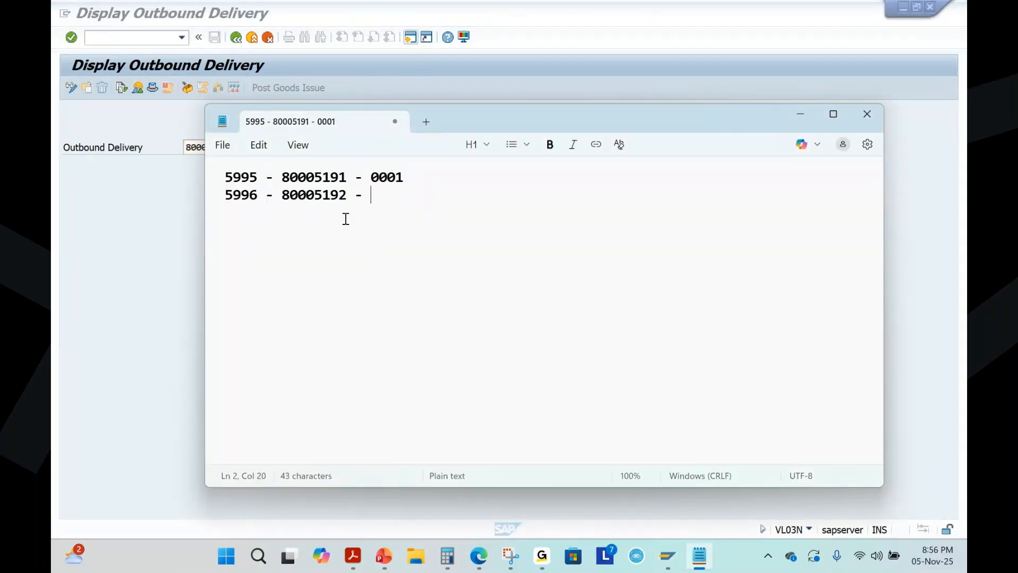
pyautogui.write('0005192')
pyautogui.press('BackSpace')
pyautogui.write('05192')
pyautogui.hotkey('alt', 'Tab')
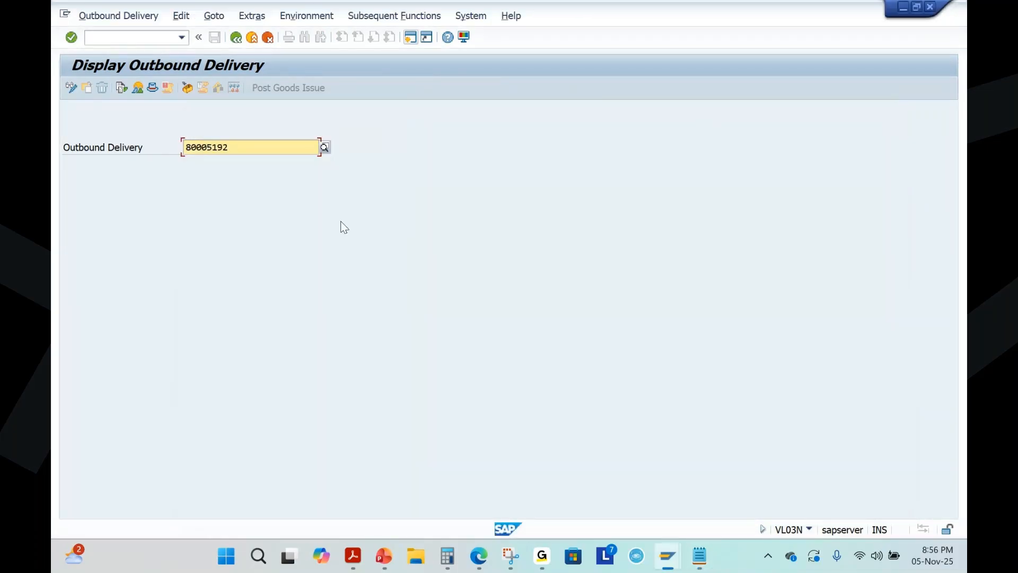
# Review the Automatic Invoice Split slide in PowerPoint and return to SAP.
pyautogui.hotkey('ctrl', 'a')
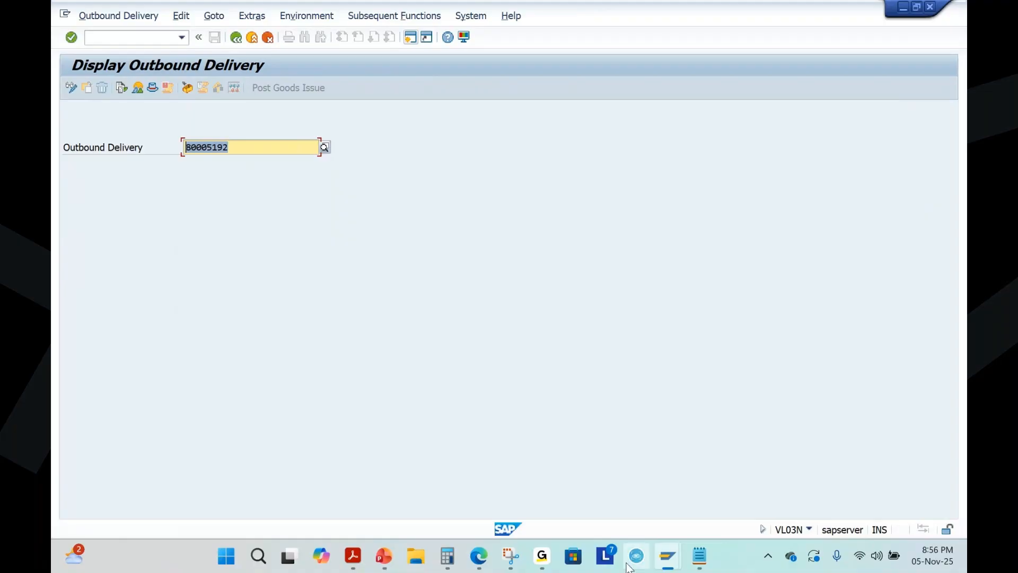
pyautogui.click(384, 555)
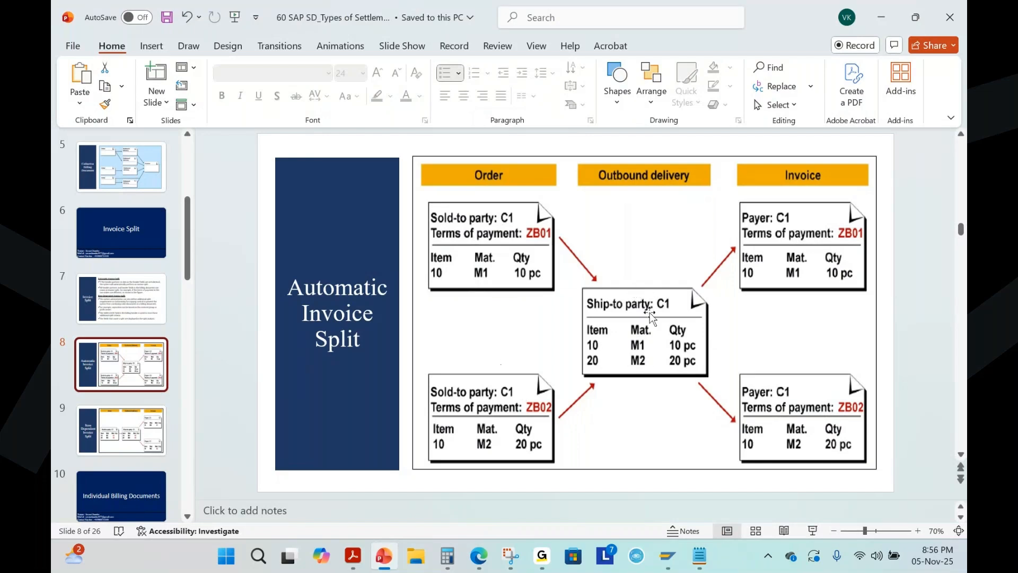
pyautogui.hotkey('alt', 'Tab')
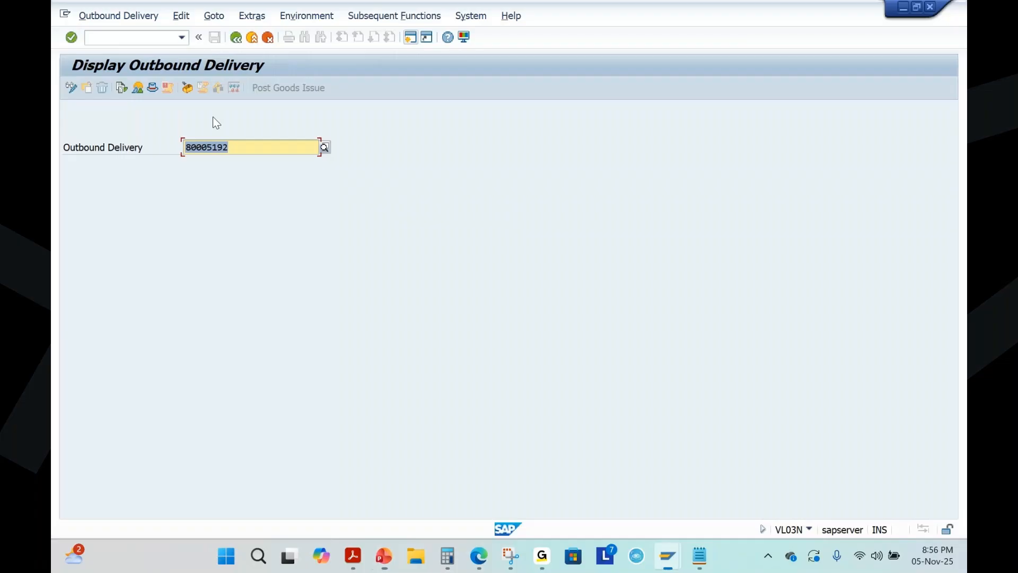
pyautogui.click(236, 38)
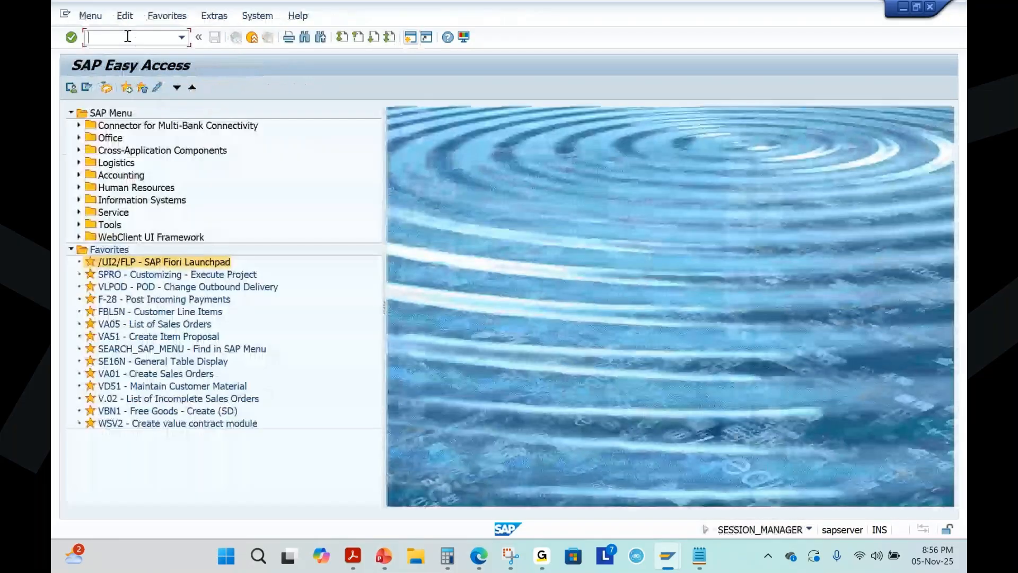
pyautogui.click(128, 36)
pyautogui.write('vl10')
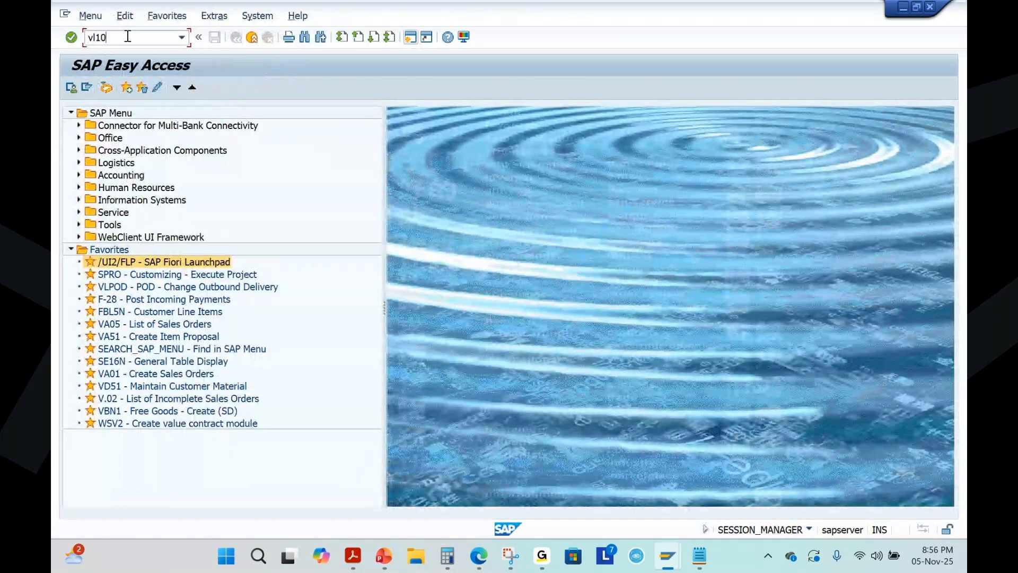
pyautogui.write('a')
pyautogui.press('Return')
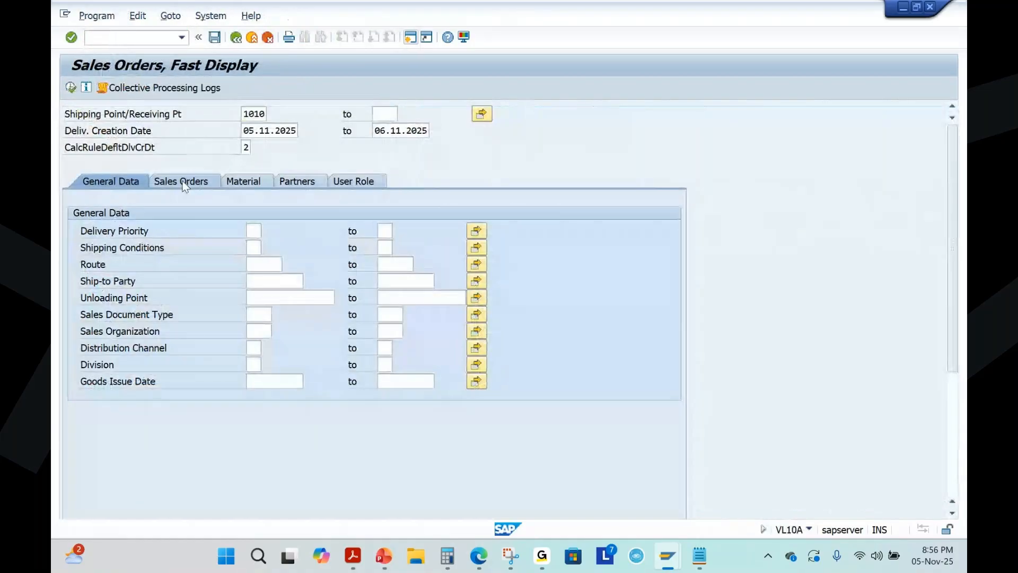
pyautogui.click(182, 181)
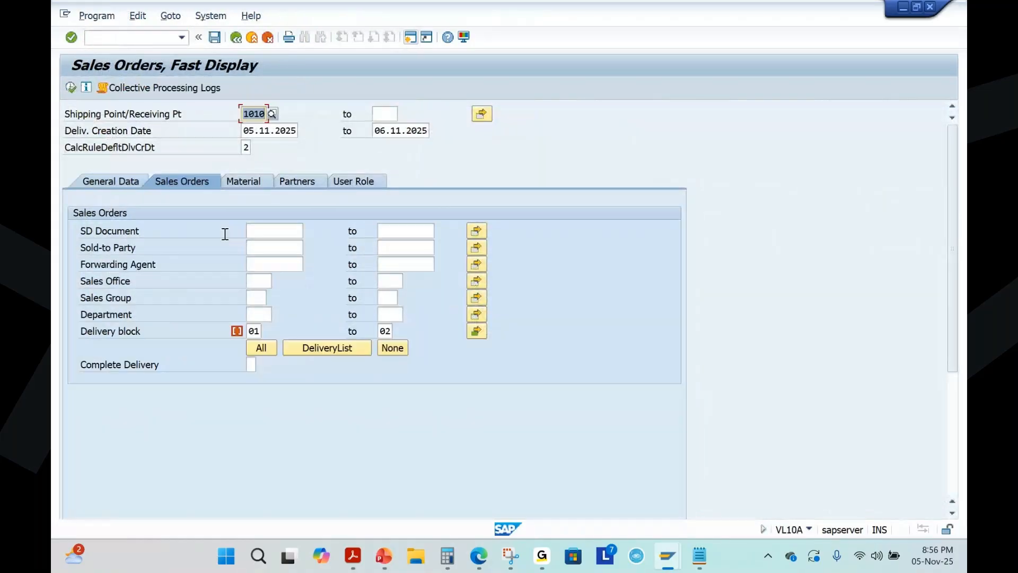
pyautogui.click(265, 235)
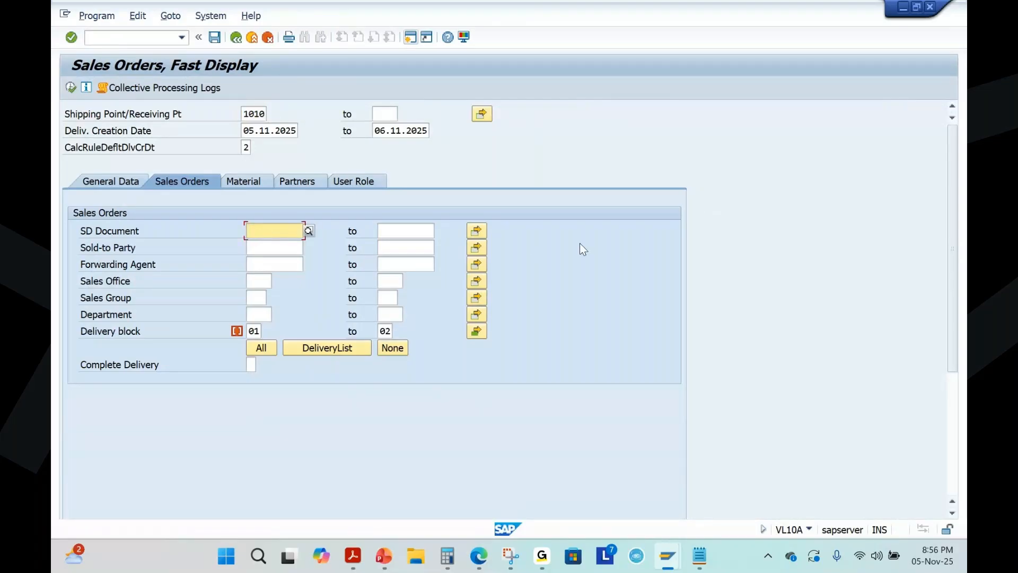
# Check the order and delivery notes in Notepad against the Automatic Invoice Split slide in PowerPoint, and return to SAP.
pyautogui.hotkey('alt', 'Tab')
pyautogui.hotkey('alt', 'Tab')
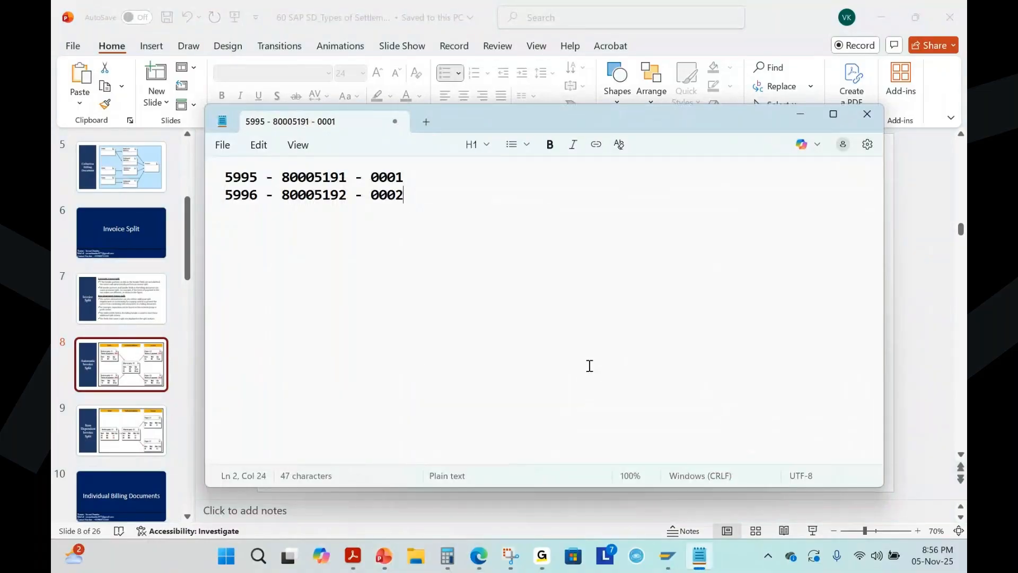
pyautogui.hotkey('alt', 'Tab')
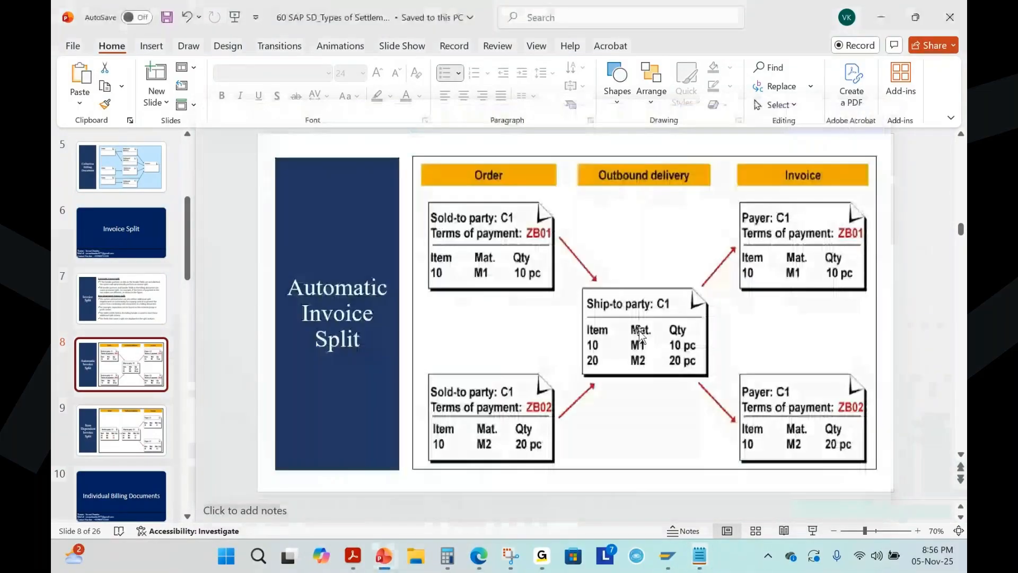
pyautogui.hotkey('alt', 'Tab')
pyautogui.hotkey('alt', 'Tab')
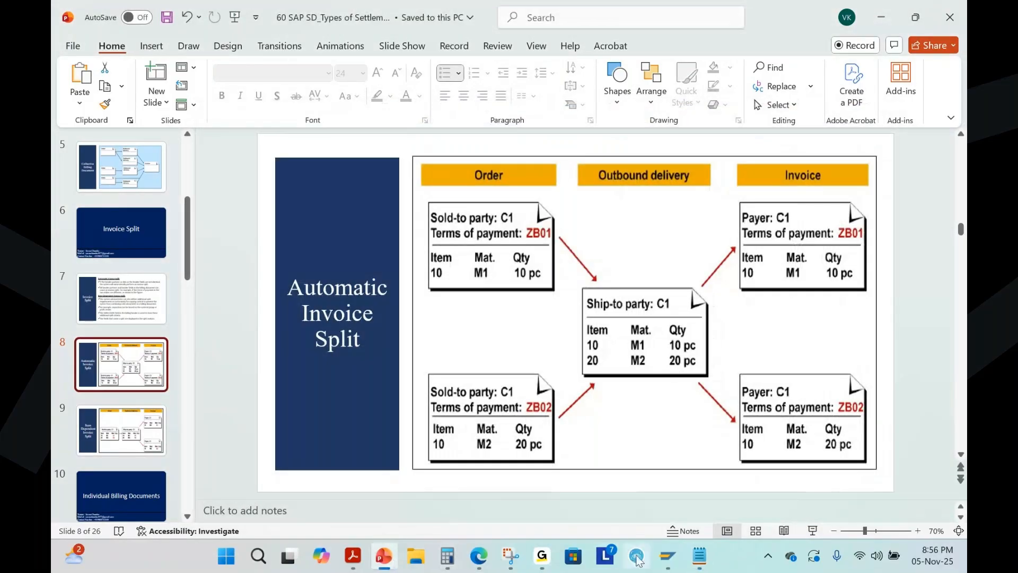
pyautogui.moveTo(668, 555)
pyautogui.click(725, 484)
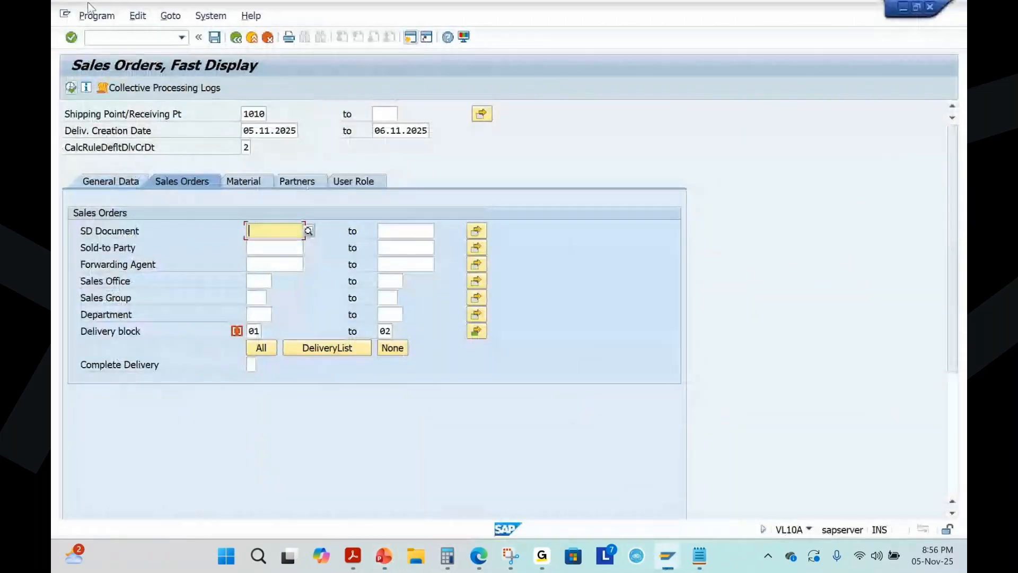
# Start a new standard order with transaction VA01 for the same sold-to party, with customer reference test123 and reference date 27.10.2025.
pyautogui.click(120, 42)
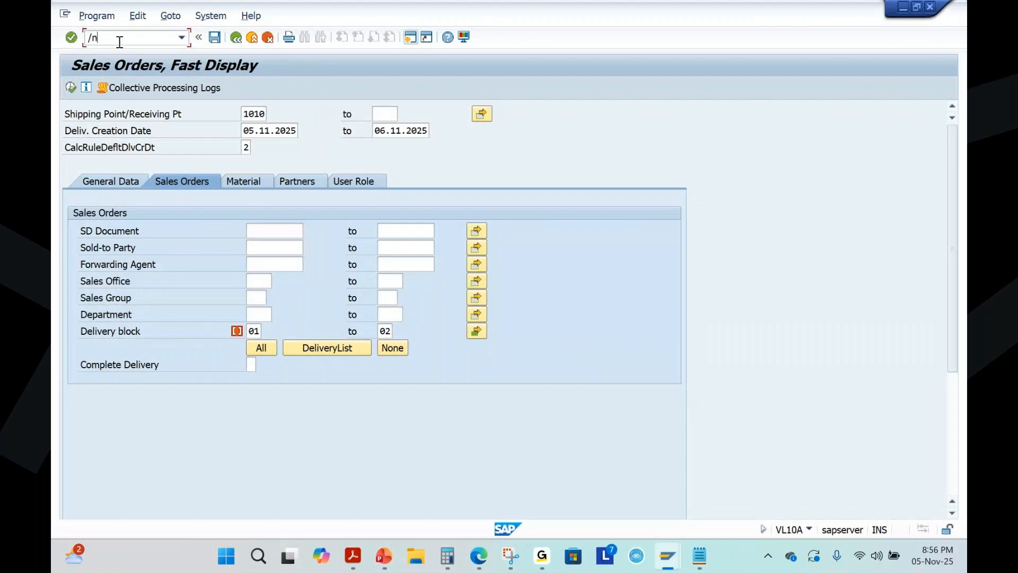
pyautogui.write('/nva01')
pyautogui.press('Return')
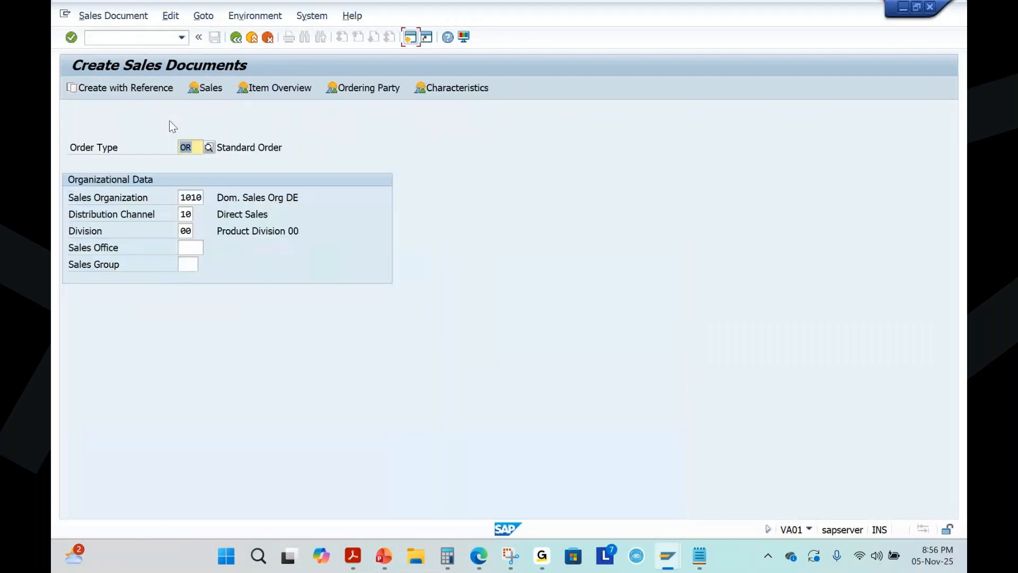
pyautogui.press('Return')
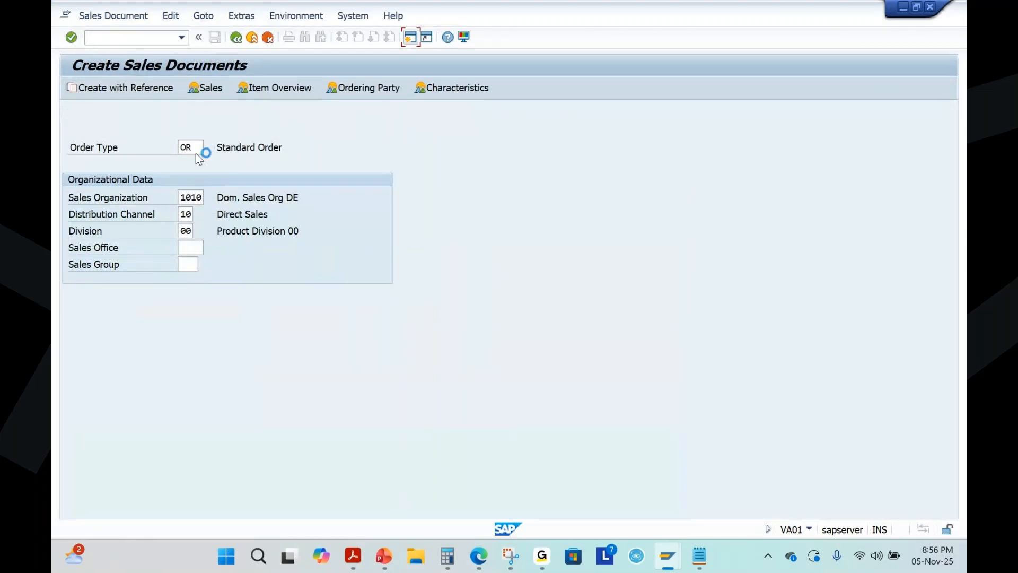
pyautogui.click(169, 159)
pyautogui.click(177, 164)
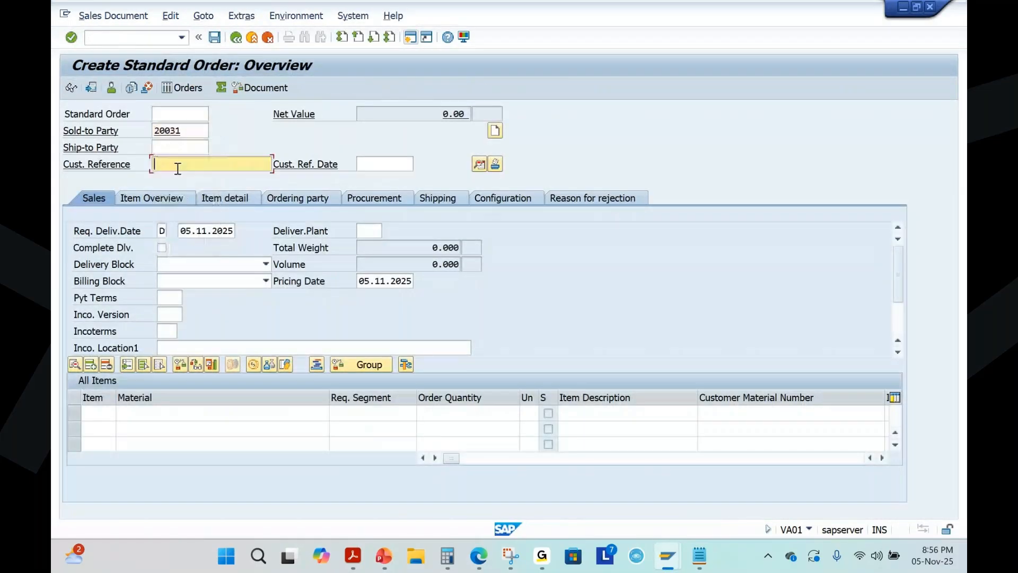
pyautogui.write('test123')
pyautogui.click(366, 164)
pyautogui.click(378, 177)
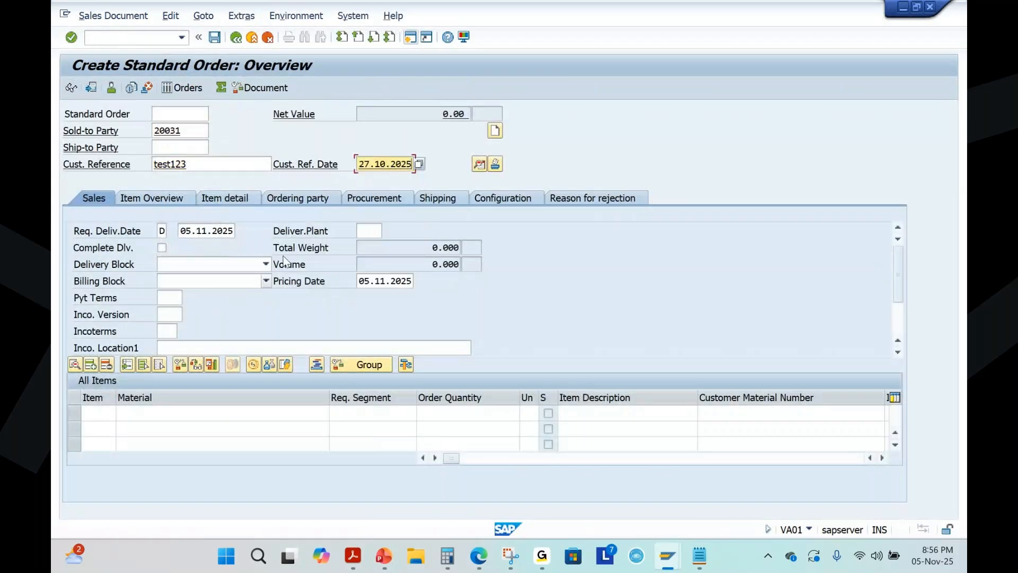
# Enter material 2304 with an order quantity of 10 and apply the entries to the order.
pyautogui.click(135, 416)
pyautogui.click(139, 225)
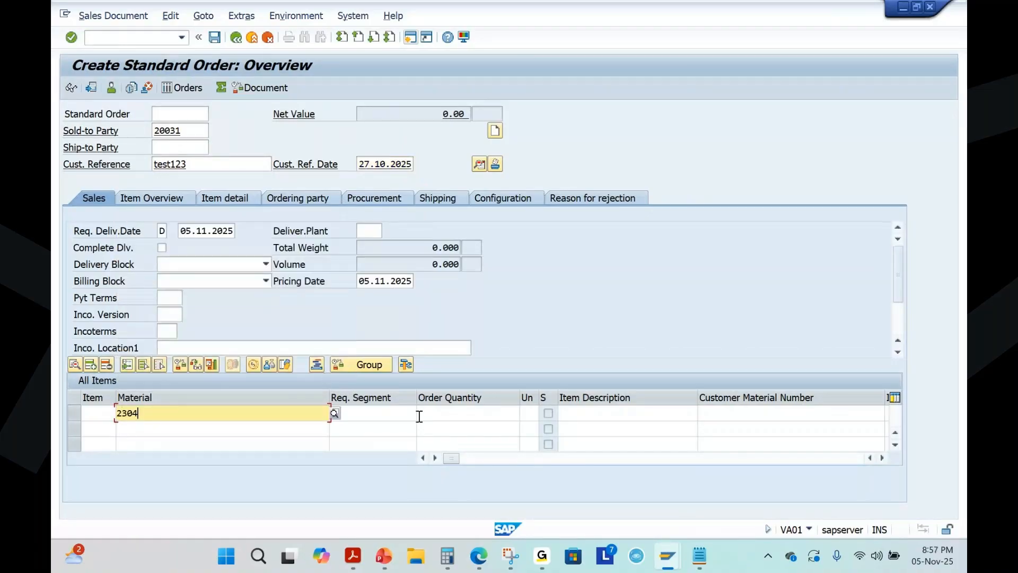
pyautogui.click(440, 413)
pyautogui.click(476, 211)
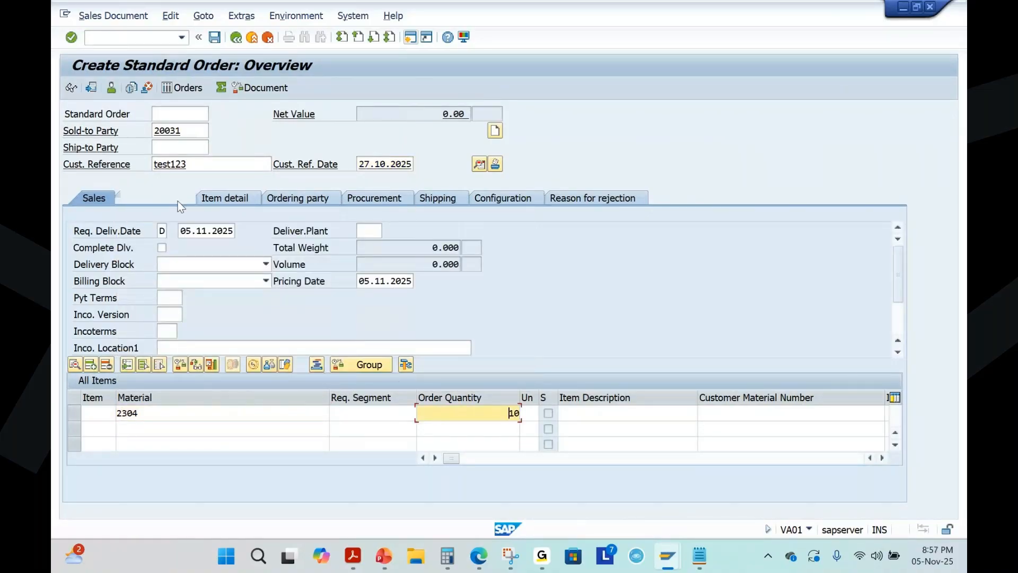
pyautogui.click(71, 37)
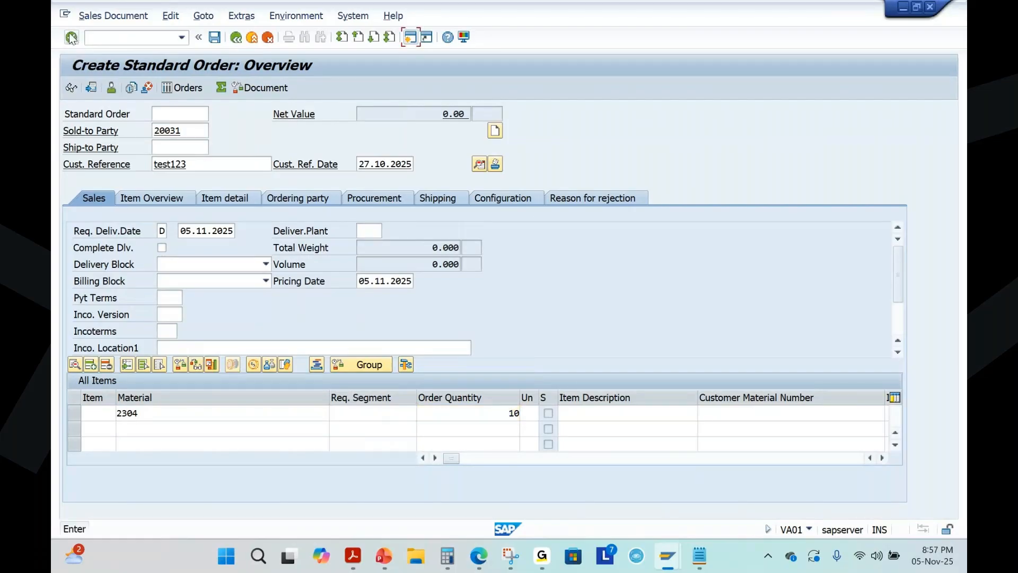
pyautogui.click(453, 236)
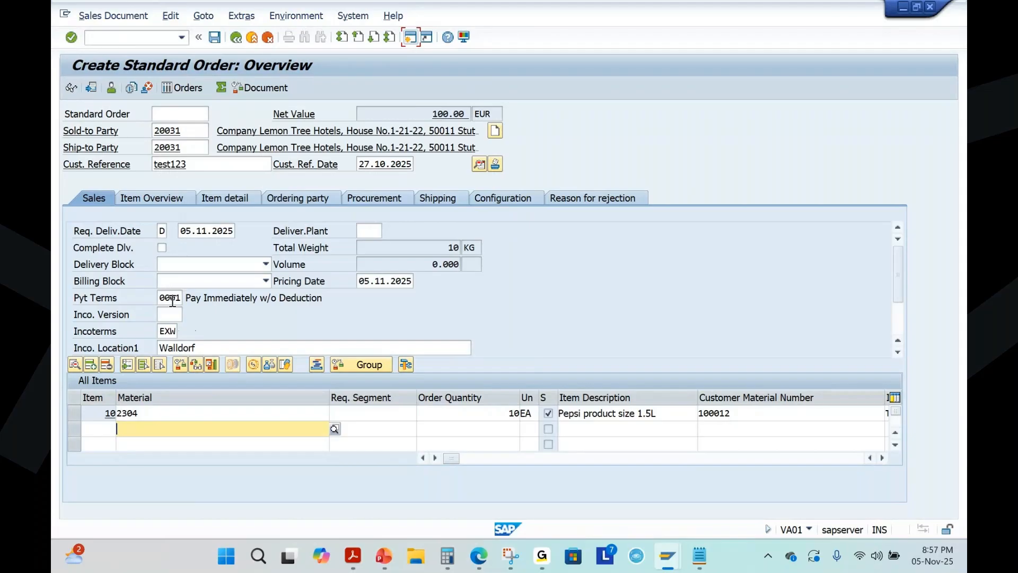
# Save the standard order and replace the order number on the first Notepad line with the new one.
pyautogui.hotkey('ctrl', 's')
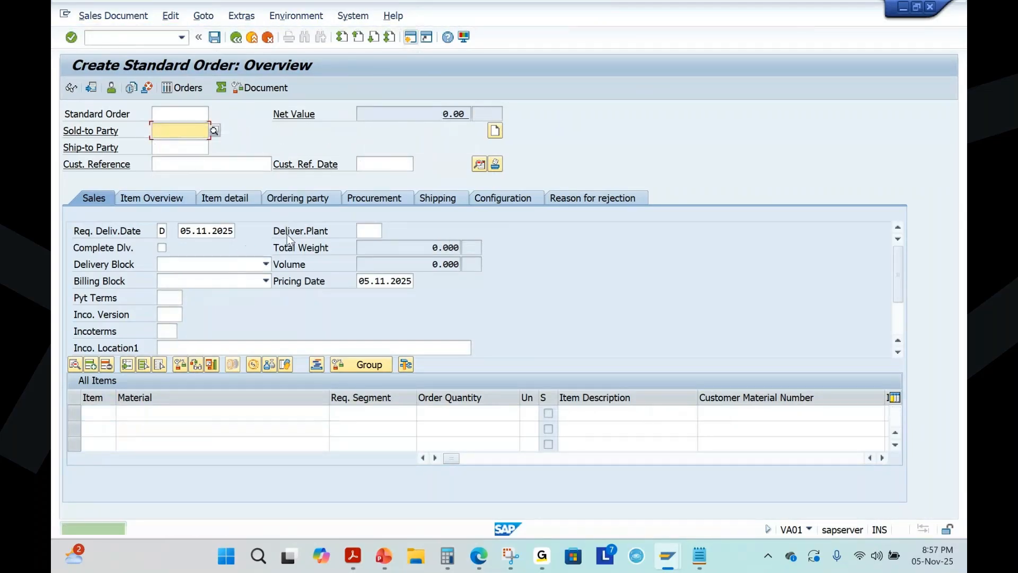
pyautogui.hotkey('alt', 'Tab')
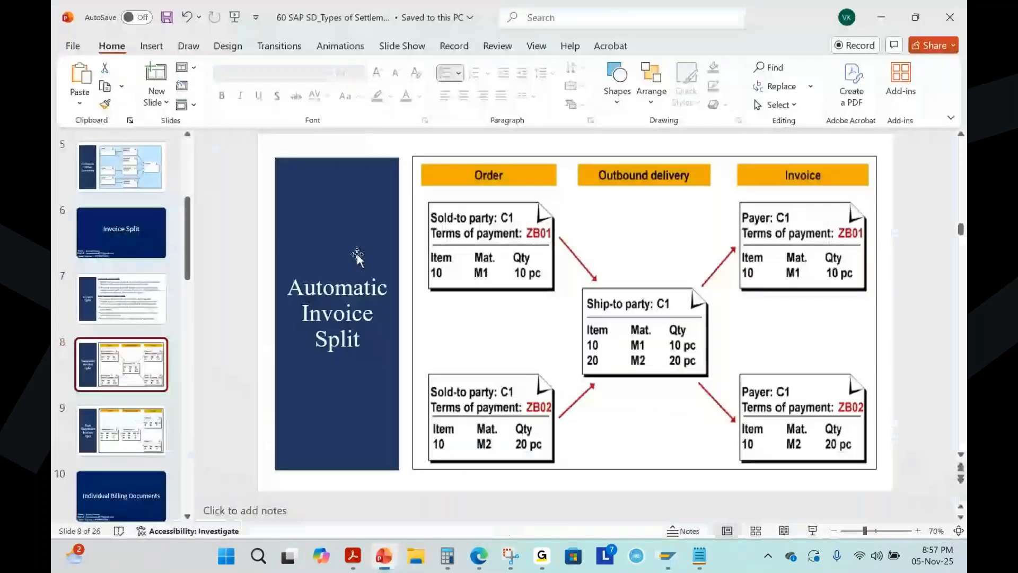
pyautogui.hotkey('alt', 'Tab')
pyautogui.click(262, 179)
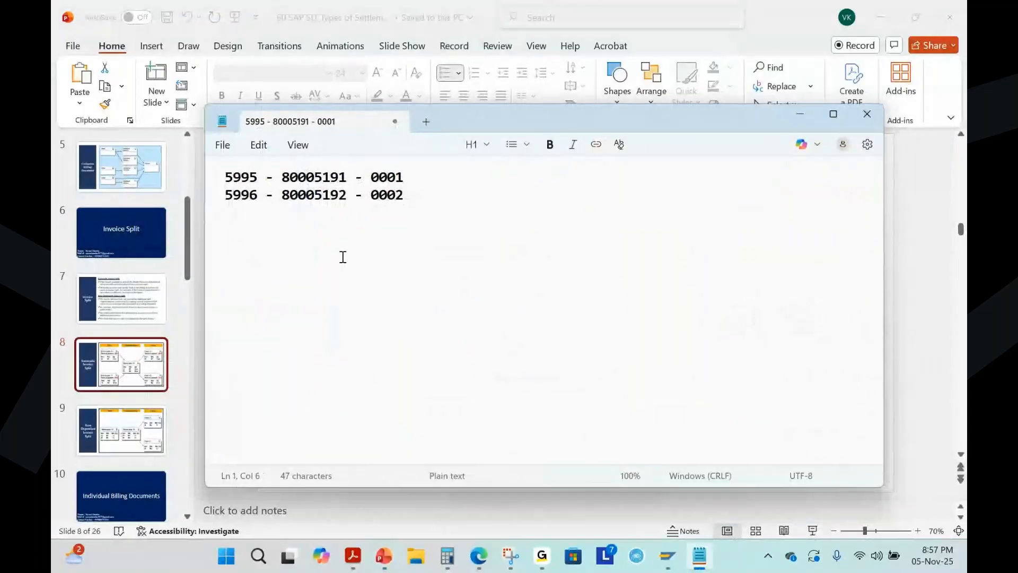
pyautogui.press('BackSpace')
pyautogui.write('7')
# Remove the old delivery number and its extra hyphen from the first Notepad line and return to SAP.
pyautogui.moveTo(281, 177); pyautogui.dragTo(347, 177)
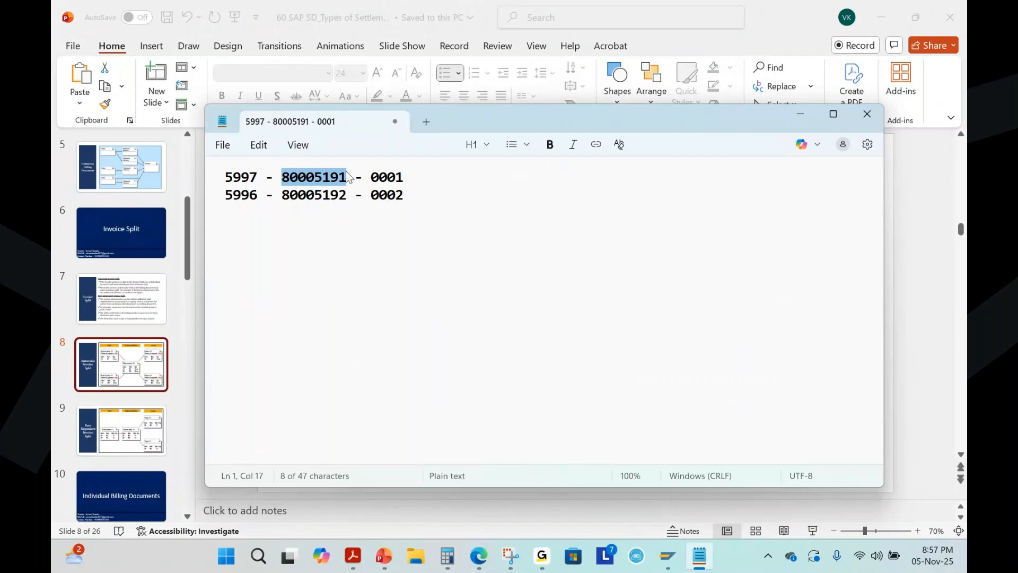
pyautogui.press('Delete')
pyautogui.press('Delete')
pyautogui.press('Delete')
pyautogui.press('Delete')
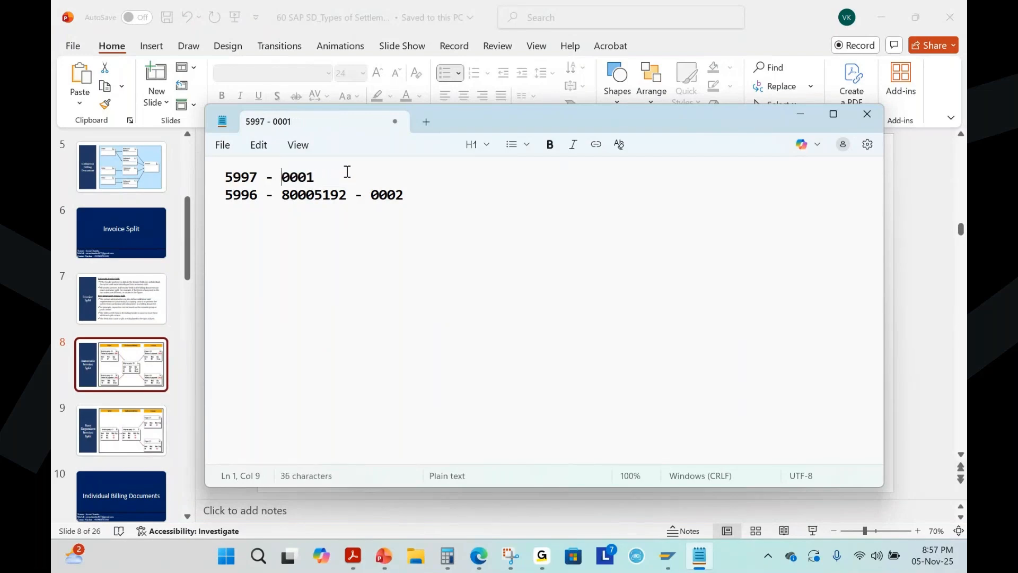
pyautogui.hotkey('alt', 'Tab')
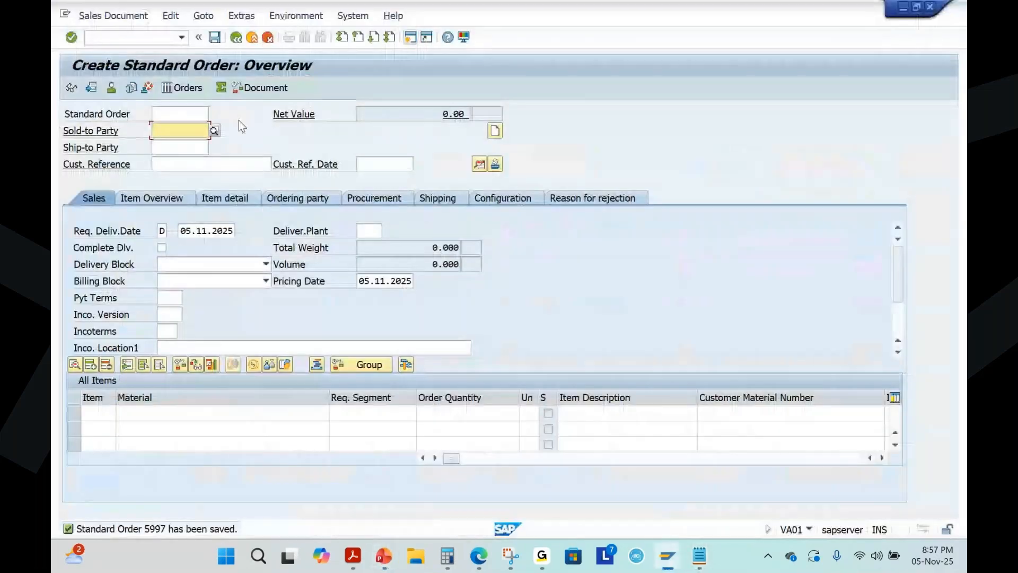
# Enter the same sold-to party in the new standard order, with customer reference test123 and reference date 27.10.2025.
pyautogui.click(207, 133)
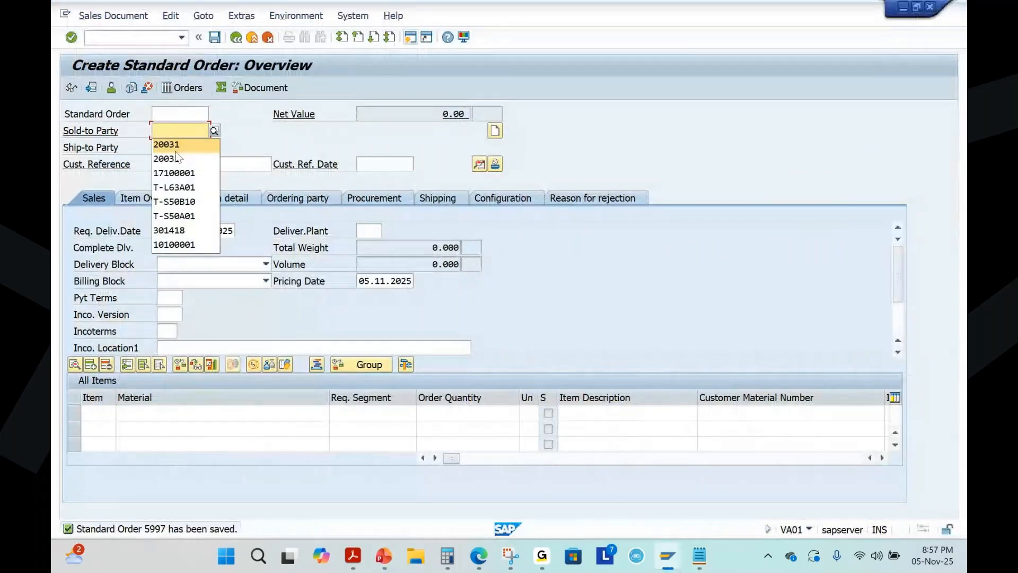
pyautogui.press('Return')
pyautogui.click(179, 167)
pyautogui.write('test123')
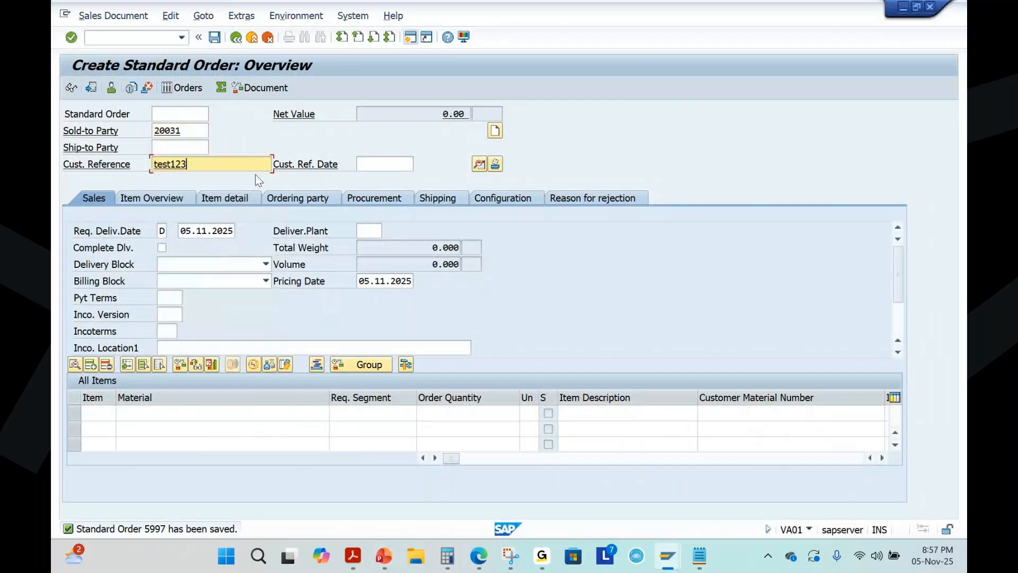
pyautogui.click(375, 164)
pyautogui.click(377, 180)
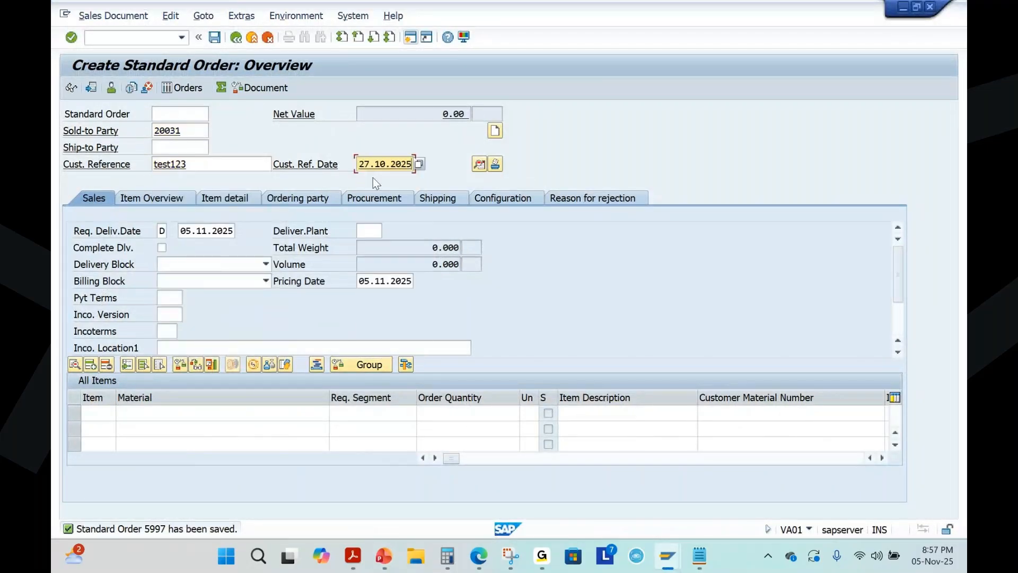
# Add material 2305 with an order quantity of 10 and apply the entries to the order.
pyautogui.click(153, 414)
pyautogui.click(167, 414)
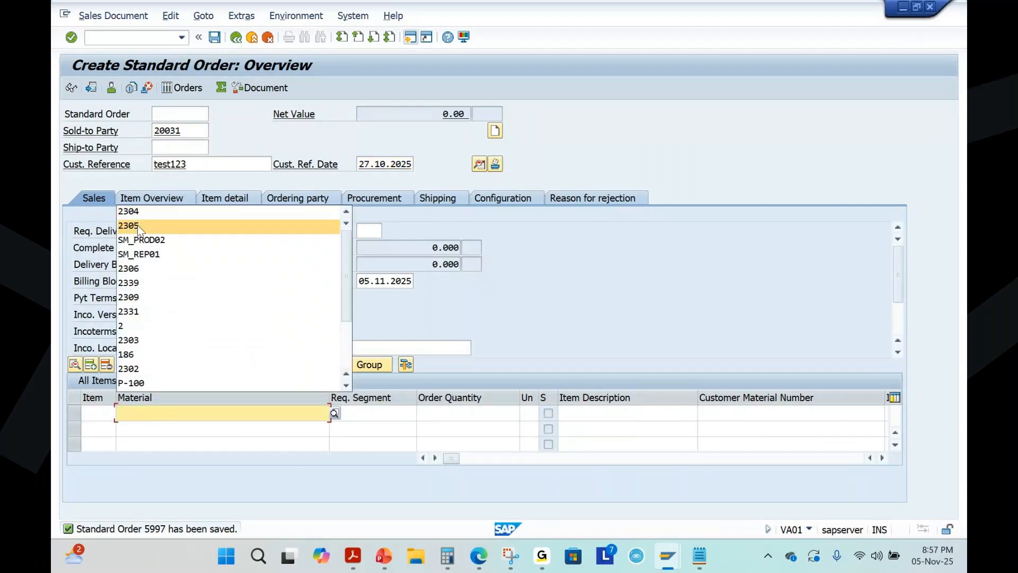
pyautogui.click(137, 225)
pyautogui.click(478, 414)
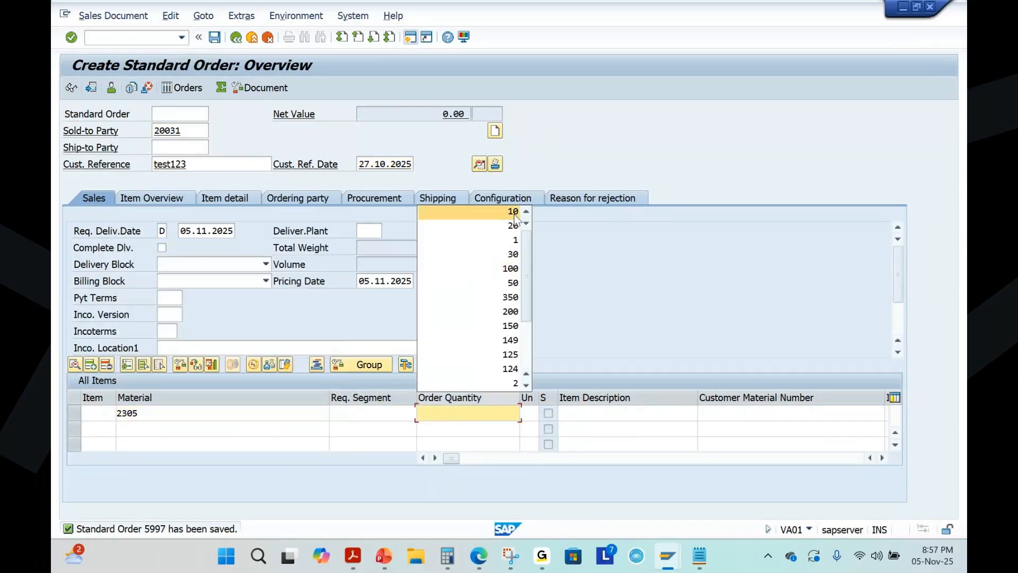
pyautogui.click(480, 215)
pyautogui.press('Return')
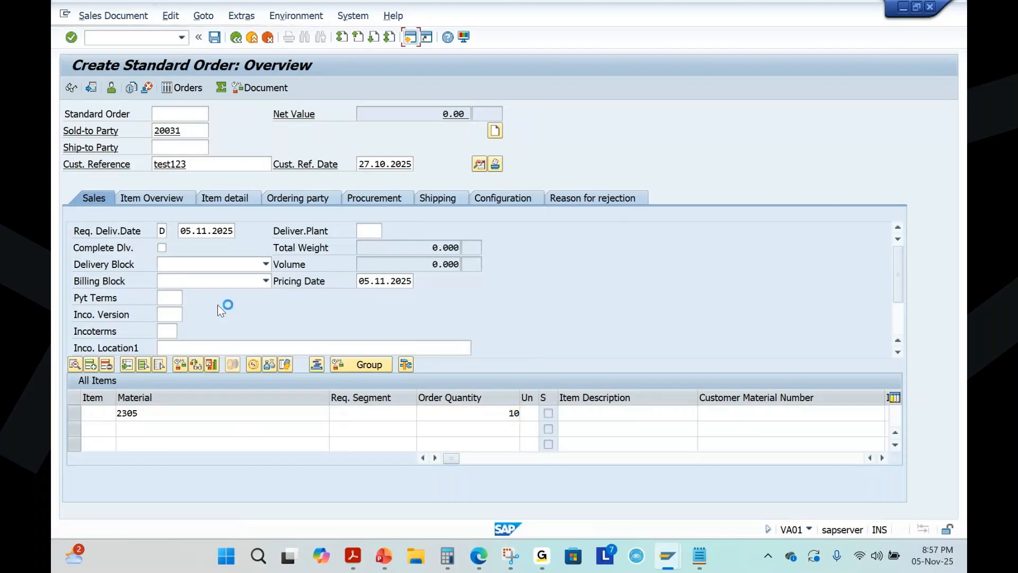
# Change the order's payment terms to 0002 and save the standard order.
pyautogui.click(433, 234)
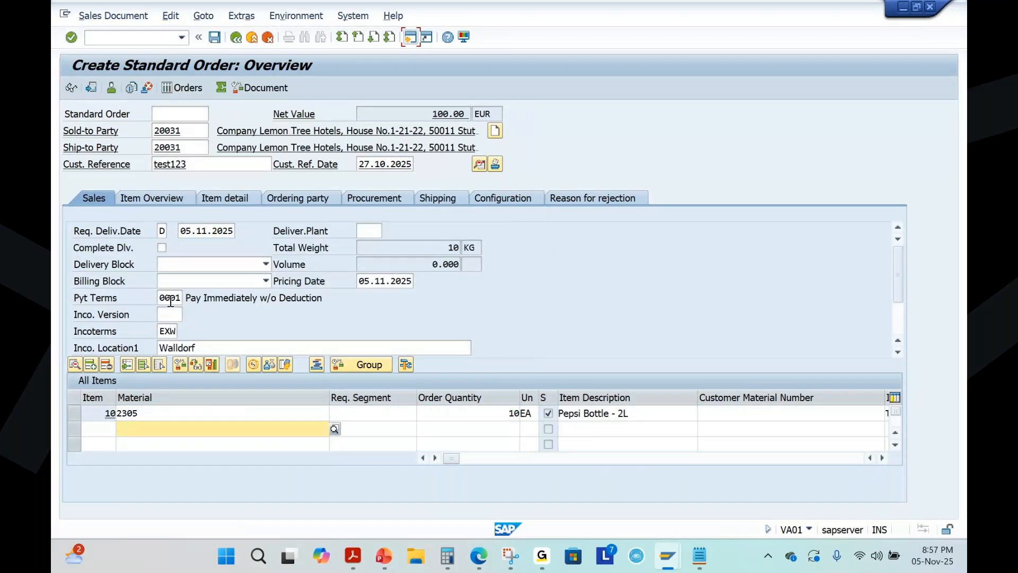
pyautogui.press('F4')
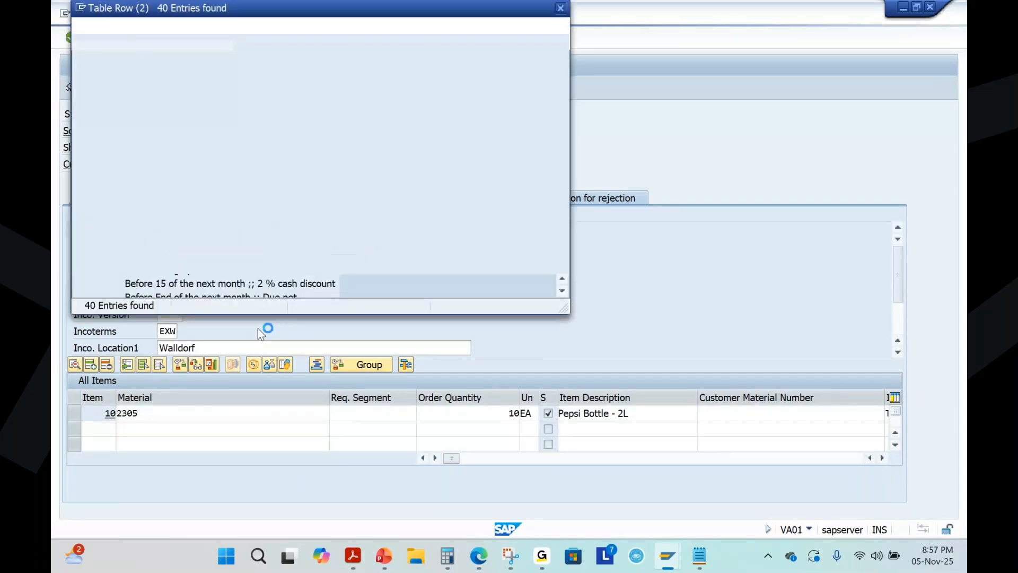
pyautogui.doubleClick(171, 106)
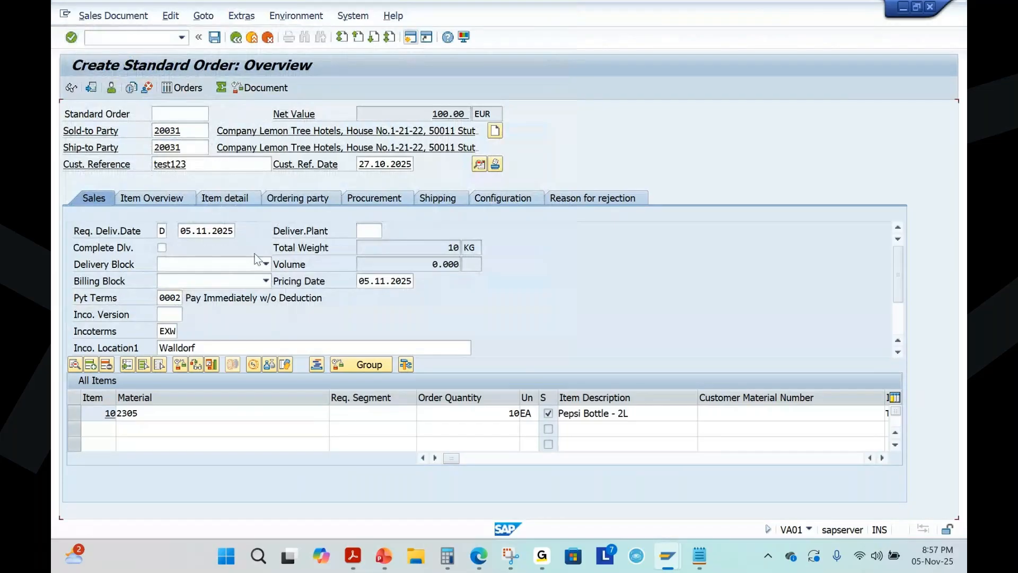
pyautogui.click(214, 37)
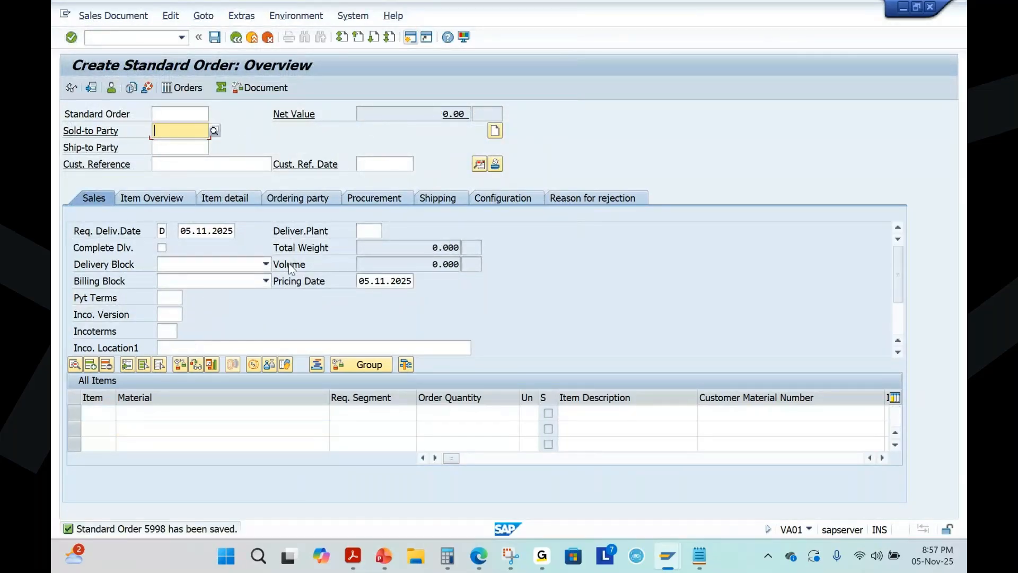
# Switch to Notepad and update the order number on the second line to the newly saved order.
pyautogui.hotkey('alt', 'Tab')
pyautogui.hotkey('alt', 'Tab')
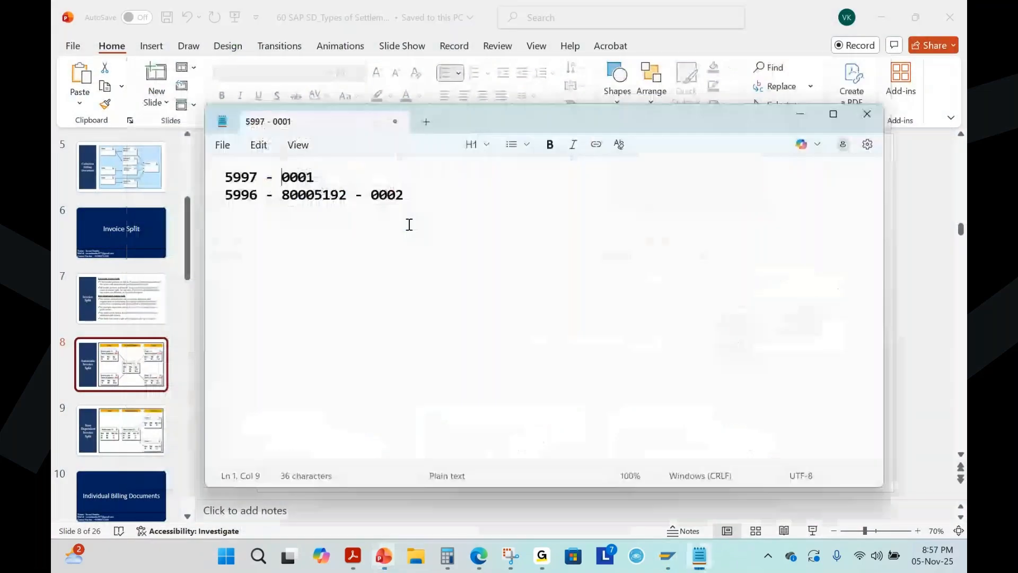
pyautogui.click(260, 195)
pyautogui.press('BackSpace')
pyautogui.write('8')
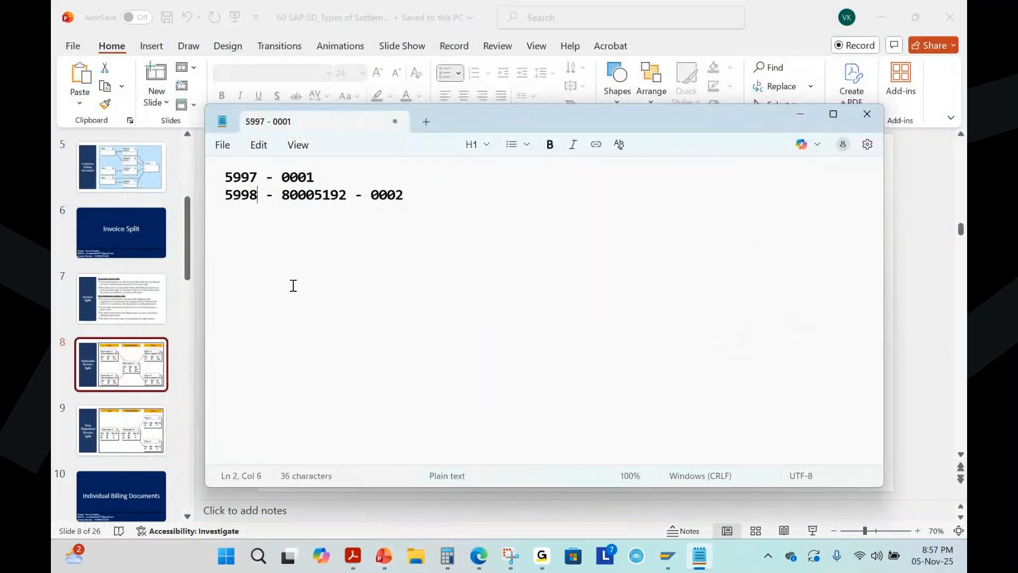
# Remove the old delivery number and its extra hyphen from the second Notepad line and return to SAP.
pyautogui.press('Right')
pyautogui.press('Right')
pyautogui.press('Right')
pyautogui.press('Delete')
pyautogui.press('Delete')
pyautogui.press('Delete')
pyautogui.press('Delete')
pyautogui.press('Delete')
pyautogui.press('Delete')
pyautogui.press('Delete')
pyautogui.press('Delete')
pyautogui.press('Delete')
pyautogui.press('Delete')
pyautogui.press('Delete')
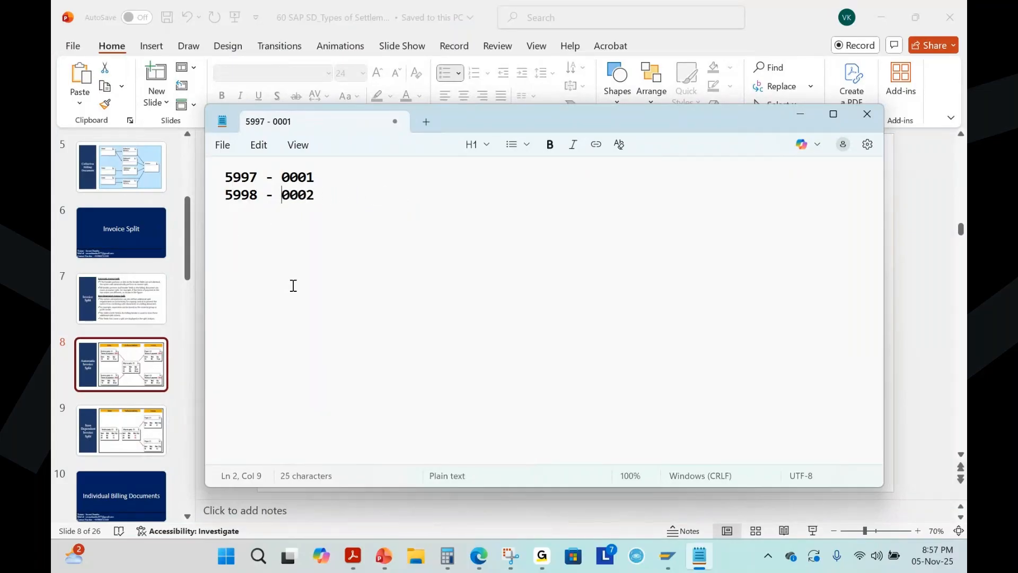
pyautogui.hotkey('alt', 'Tab')
pyautogui.hotkey('alt', 'Tab')
pyautogui.hotkey('alt', 'Tab')
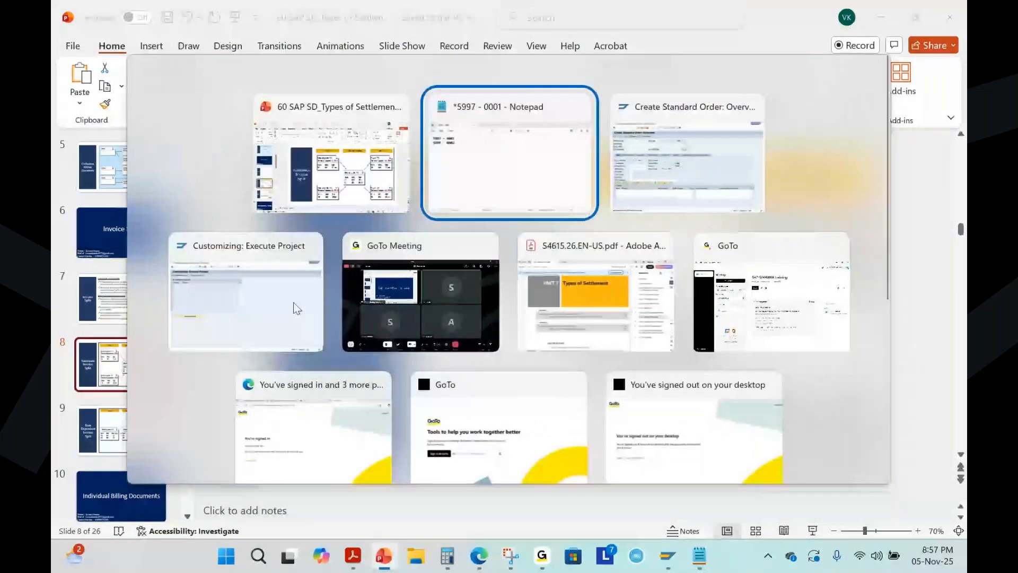
# Leave the sales order screen and open transaction VL10A for sales orders due for delivery.
pyautogui.click(102, 38)
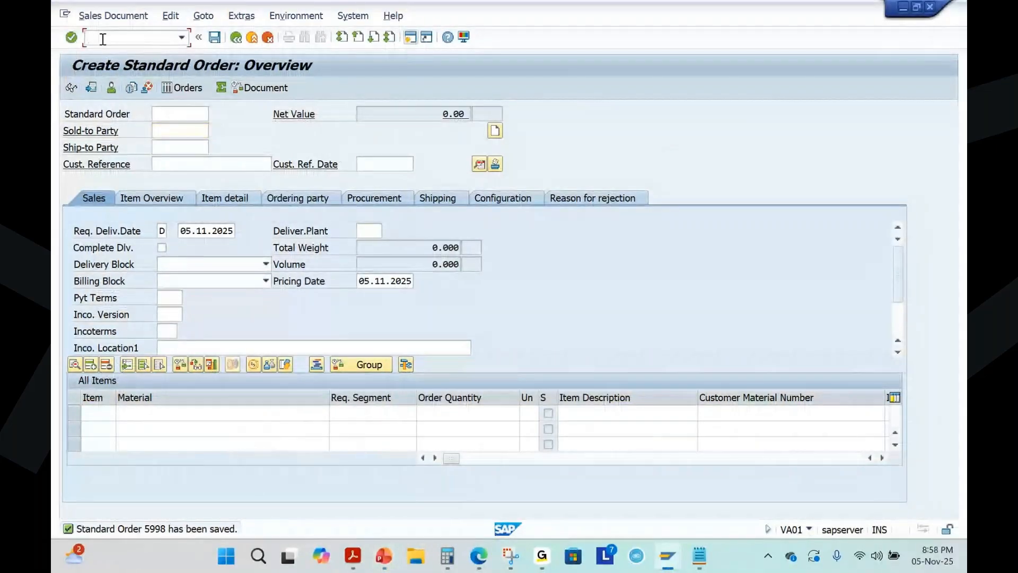
pyautogui.write('/N')
pyautogui.write('l01a')
pyautogui.press('Return')
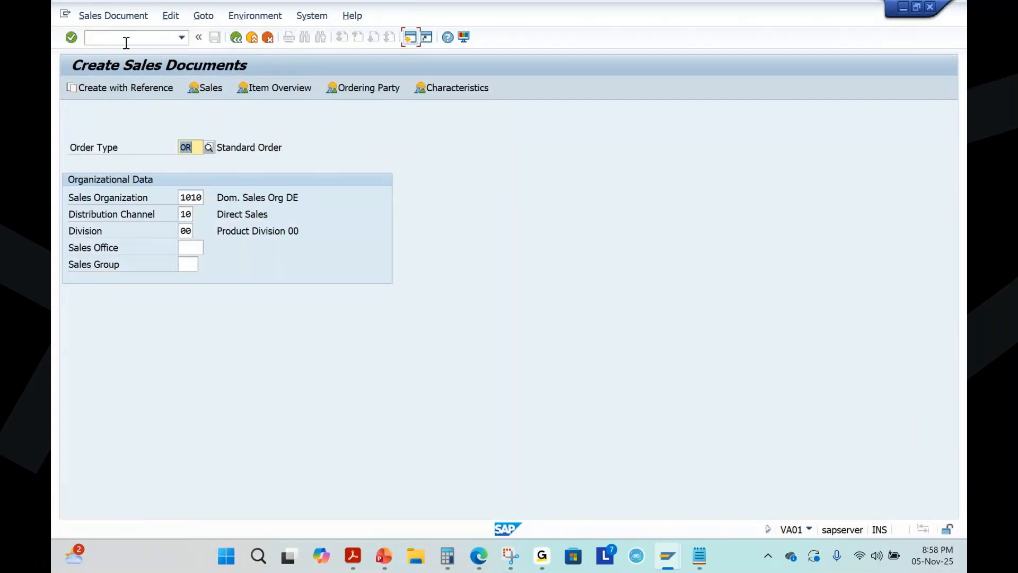
pyautogui.click(126, 43)
pyautogui.write('/n')
pyautogui.press('Return')
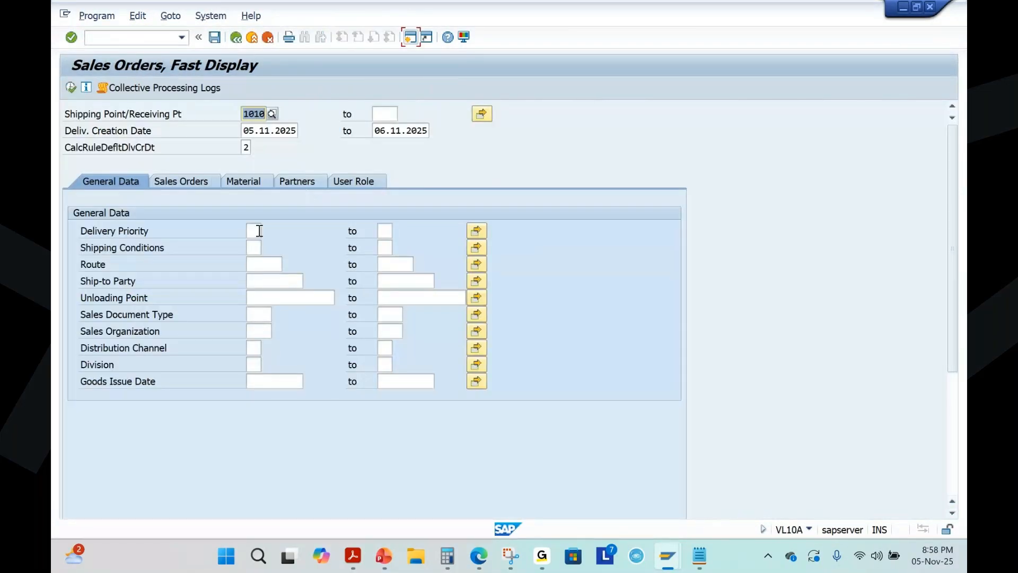
# Restrict the sales order selection to the SD document range covering the two orders noted in Notepad and run it.
pyautogui.click(194, 184)
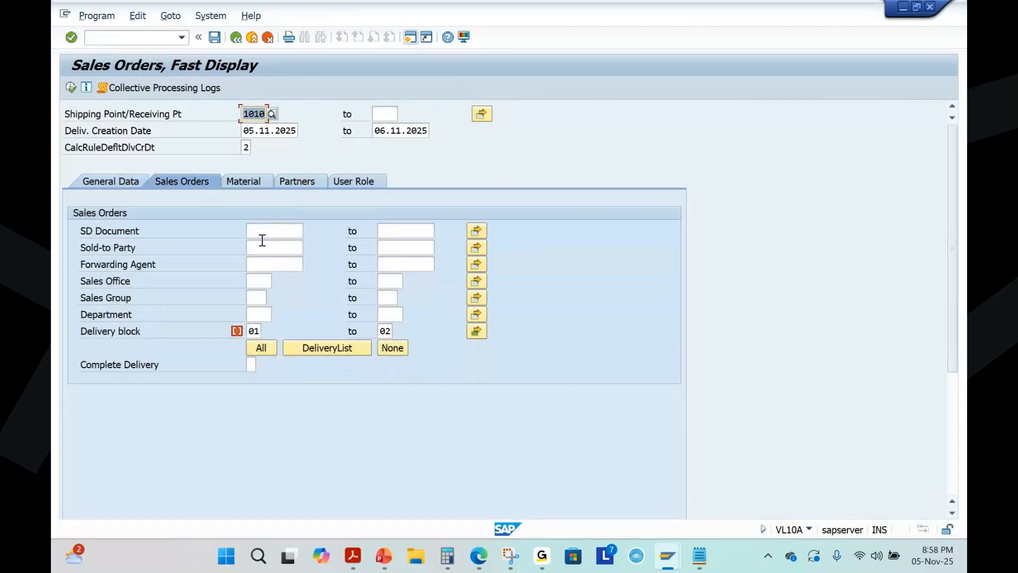
pyautogui.click(262, 230)
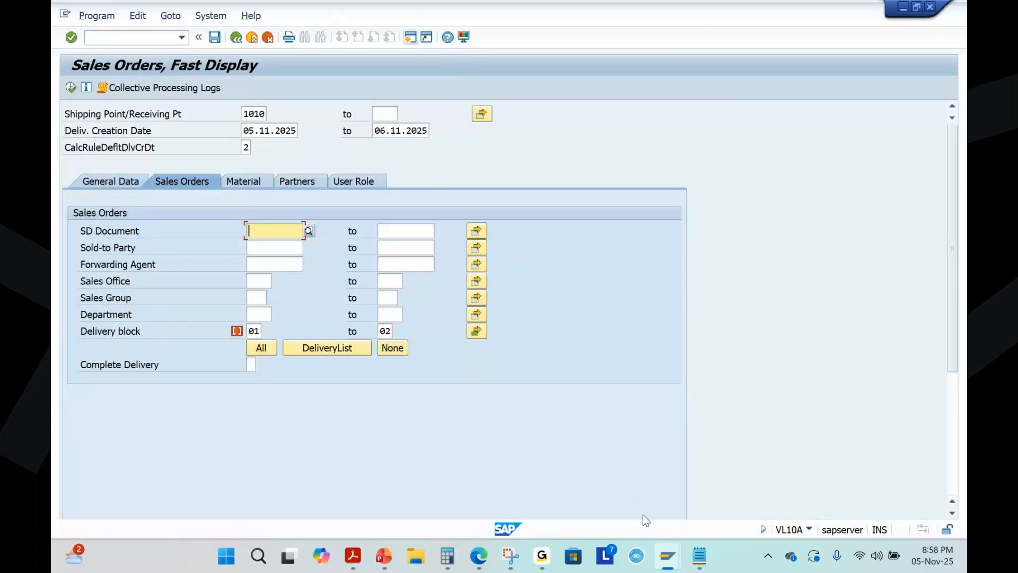
pyautogui.click(699, 556)
pyautogui.hotkey('alt', 'Tab')
pyautogui.write('5997')
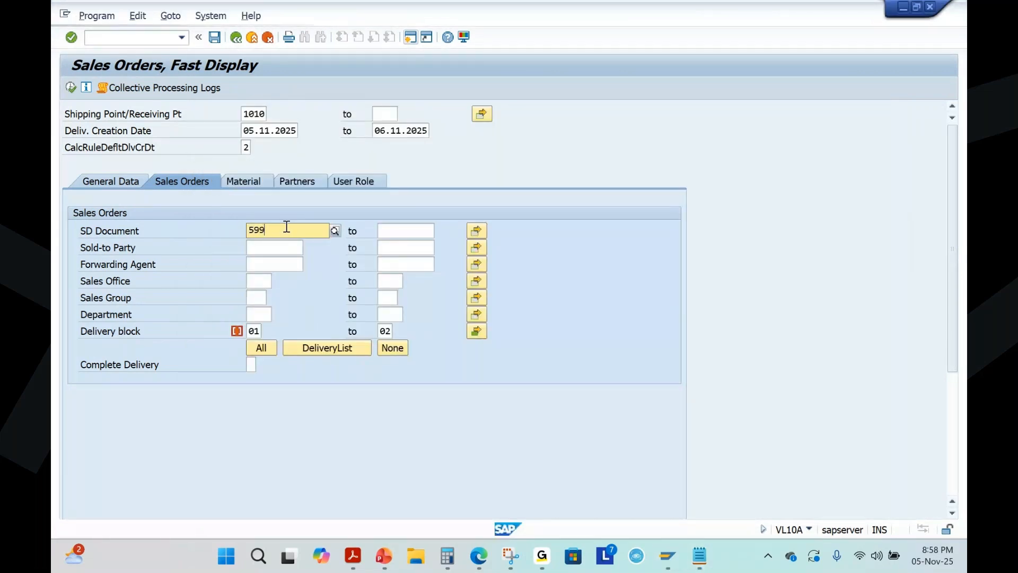
pyautogui.press('Tab')
pyautogui.write('5998')
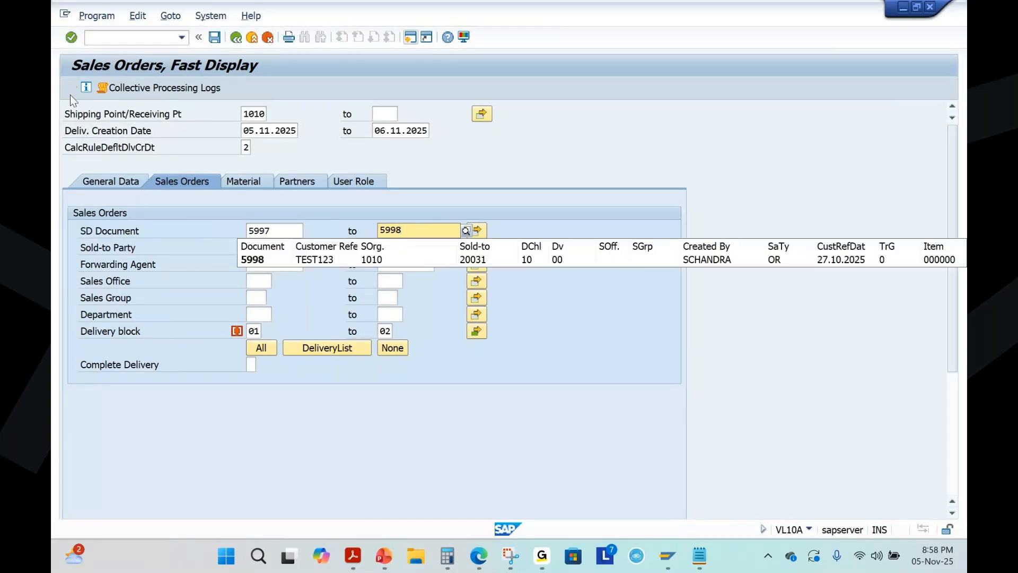
pyautogui.click(249, 261)
pyautogui.click(70, 87)
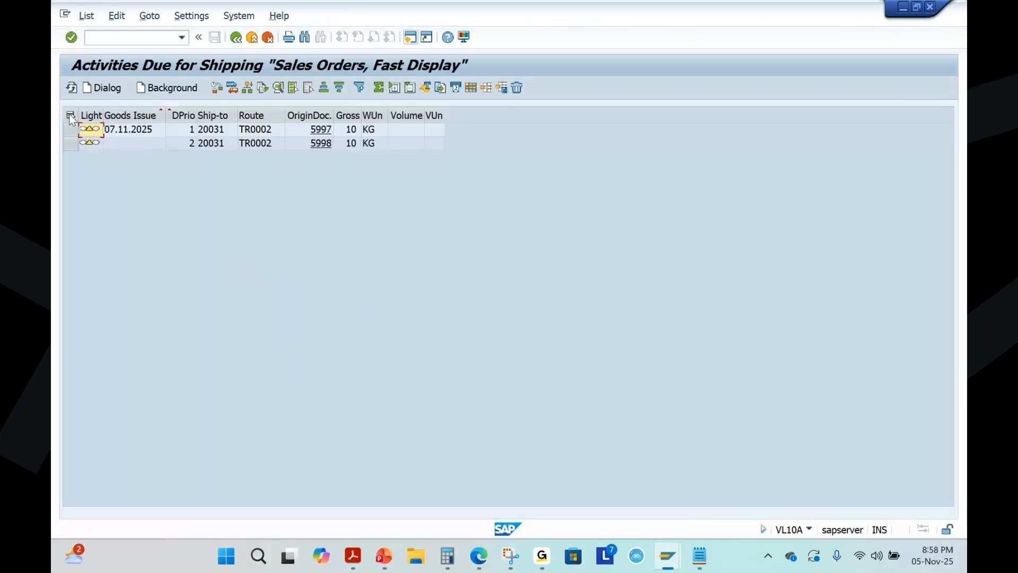
# Create the delivery for both due orders in background processing and open the delivery creation log.
pyautogui.click(70, 115)
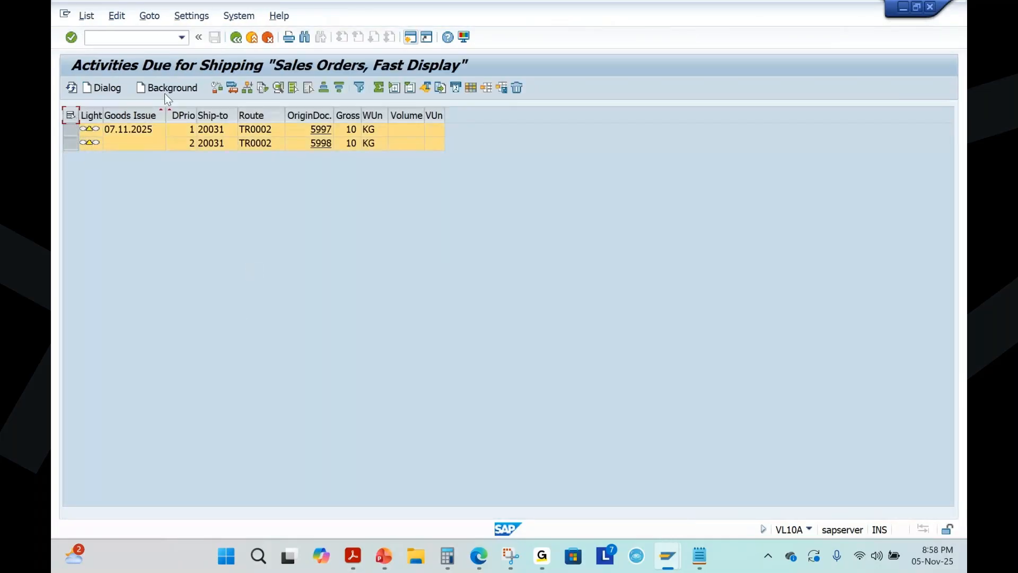
pyautogui.click(172, 88)
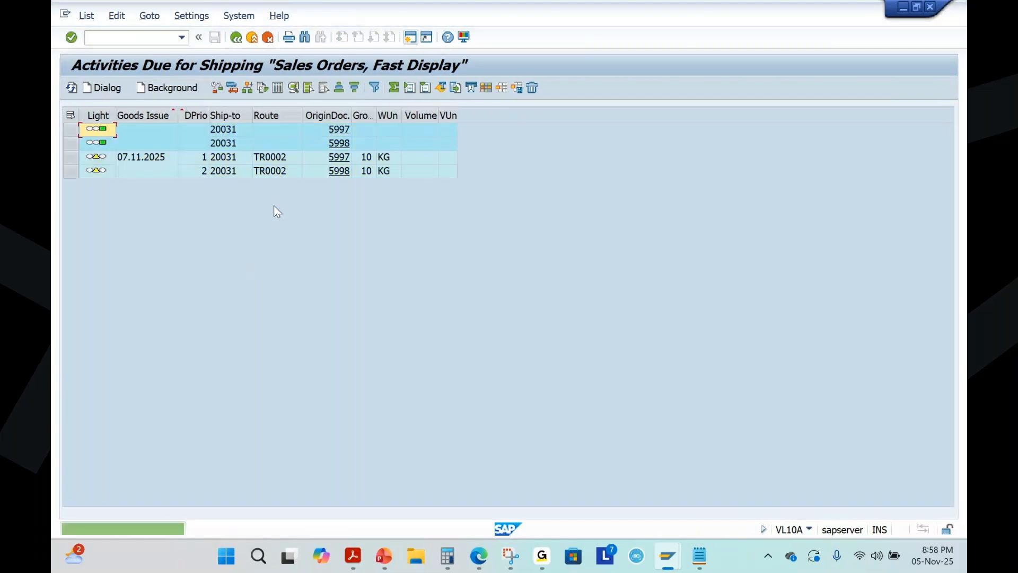
pyautogui.click(278, 88)
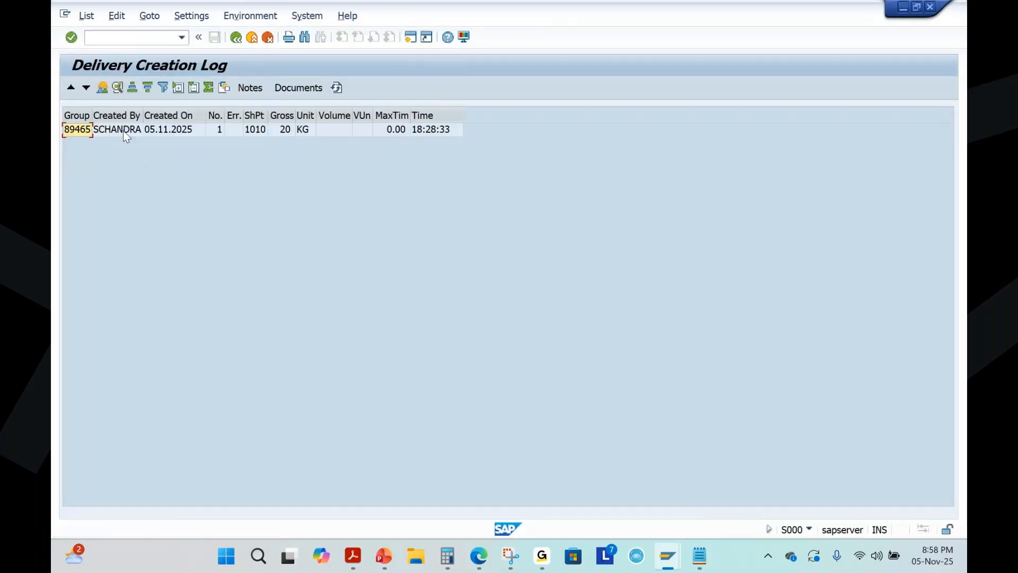
# List the documents of the logged delivery group and display the resulting outbound delivery.
pyautogui.click(73, 132)
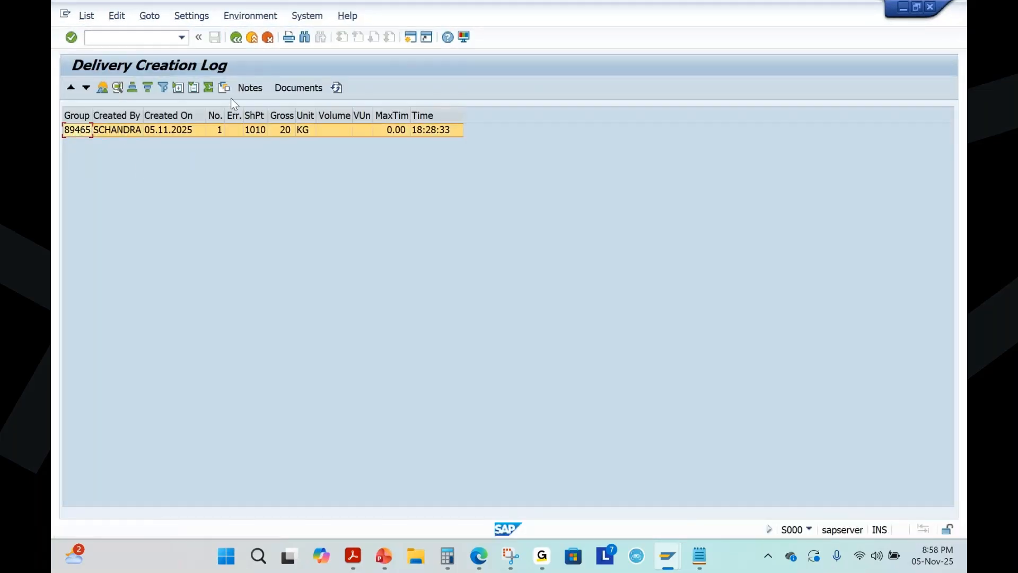
pyautogui.click(286, 89)
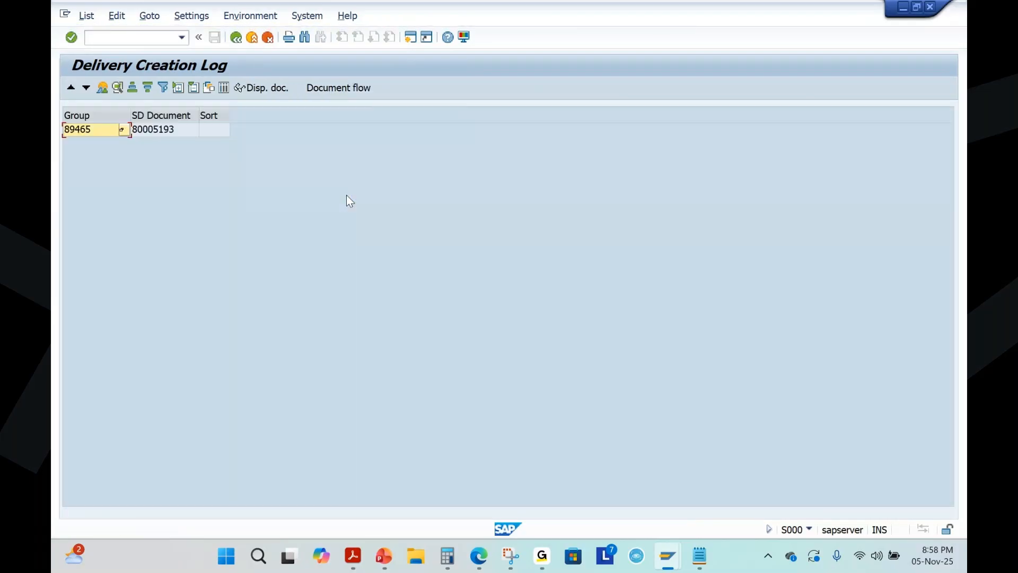
pyautogui.click(157, 129)
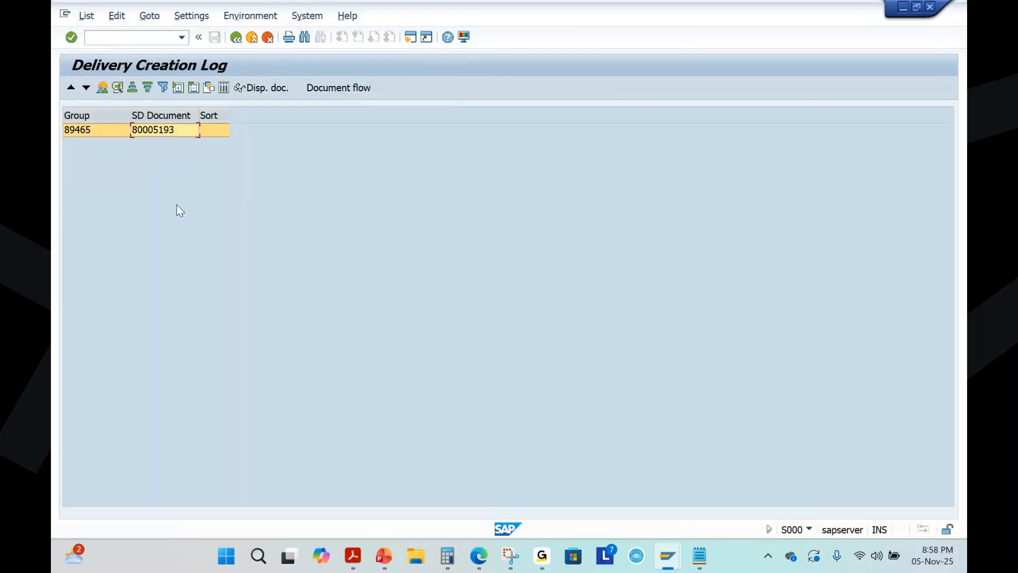
pyautogui.click(262, 88)
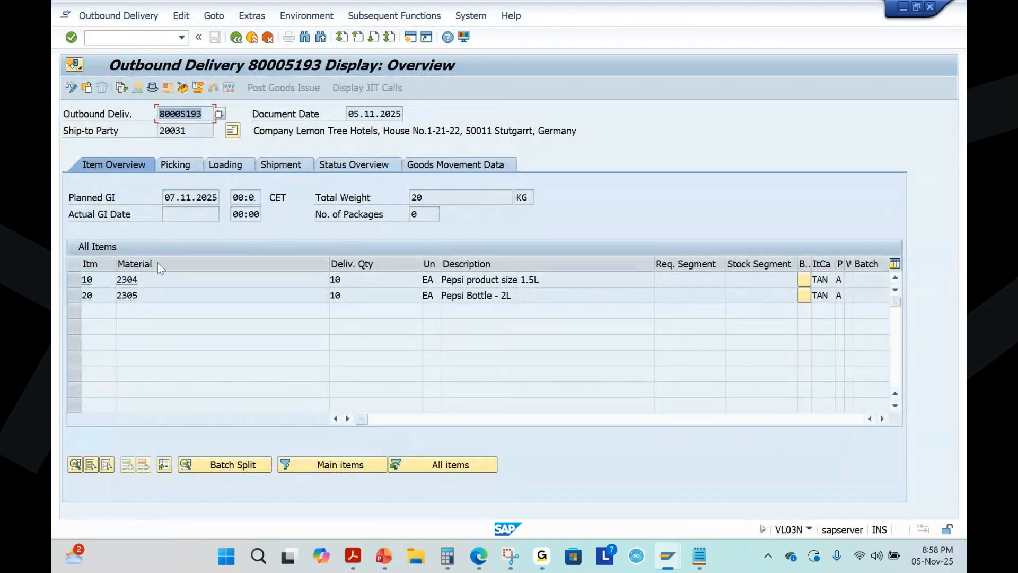
# Note the outbound delivery number in Notepad, one blank line below the two orders, and minimize Notepad.
pyautogui.click(699, 556)
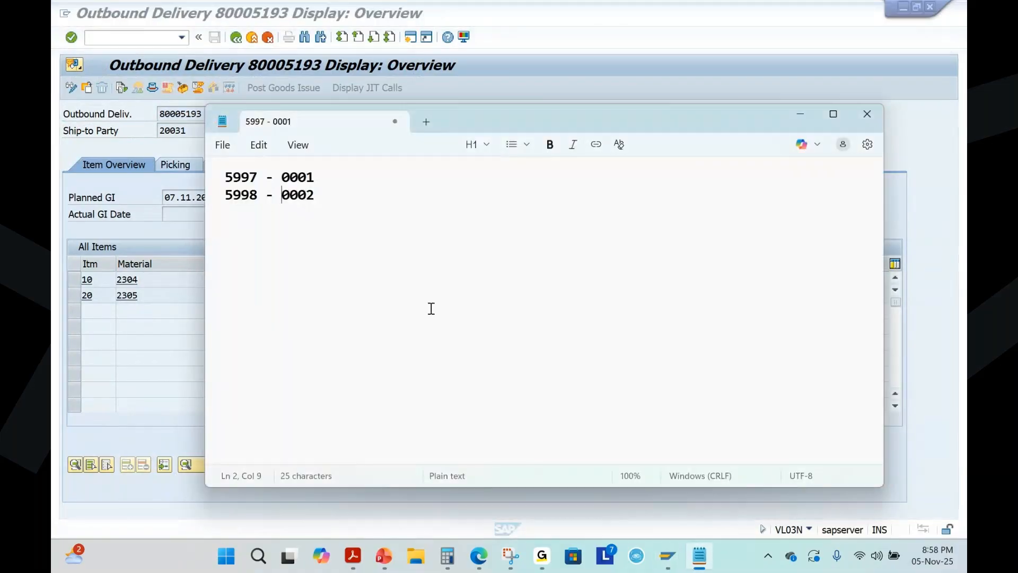
pyautogui.click(328, 194)
pyautogui.press('Return')
pyautogui.press('Return')
pyautogui.write('80005193')
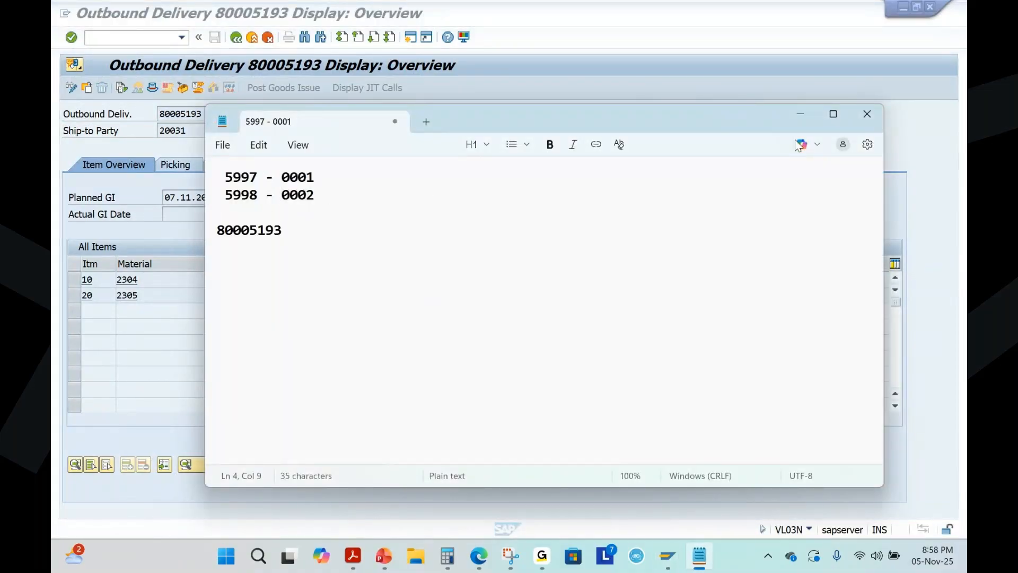
pyautogui.click(801, 113)
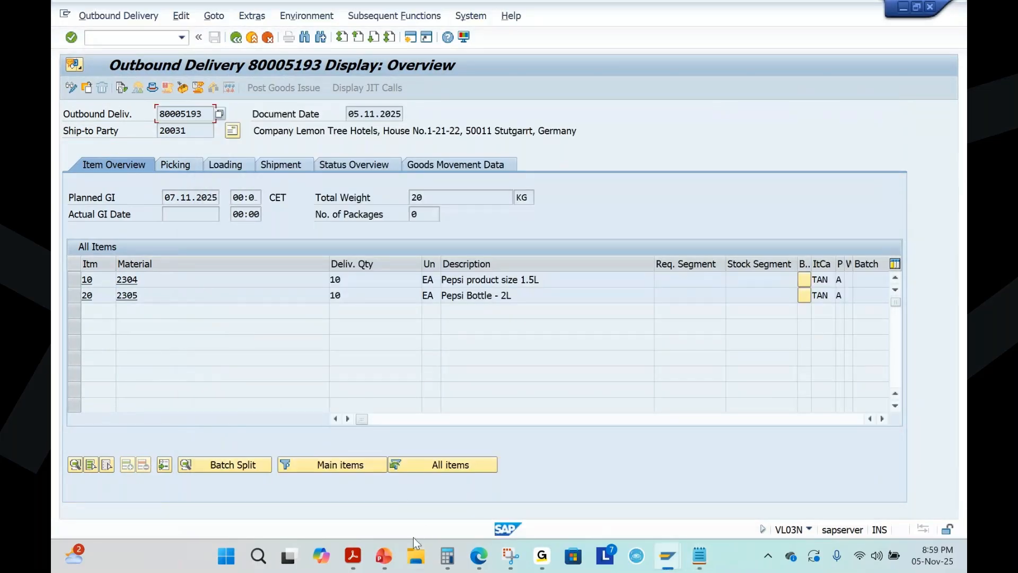
# Check the Automatic Invoice Split slide in PowerPoint and return to SAP to open the billing due list with transaction VF04.
pyautogui.click(384, 556)
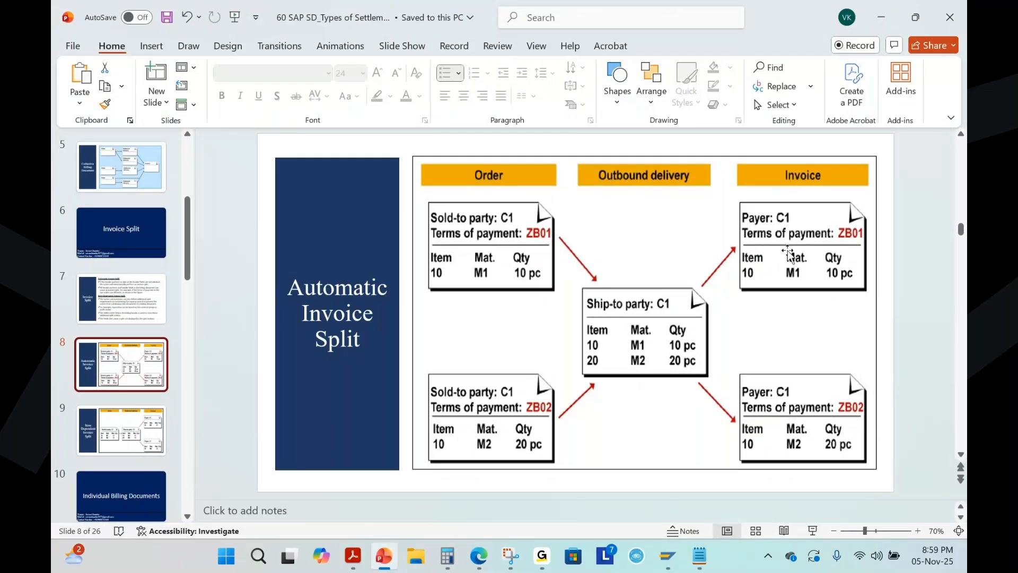
pyautogui.hotkey('alt', 'Tab')
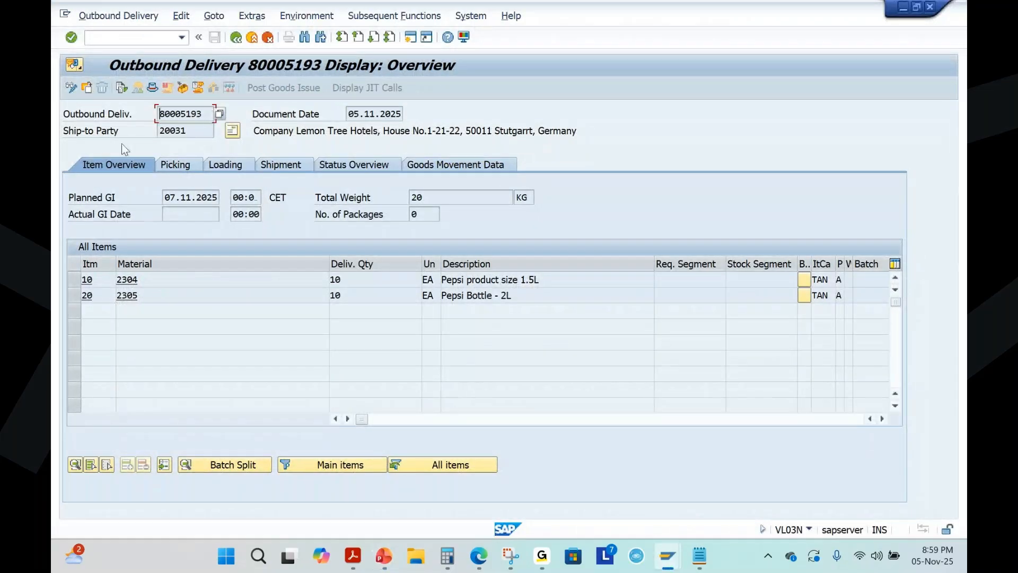
pyautogui.click(127, 37)
pyautogui.write('/NVF04')
pyautogui.press('Return')
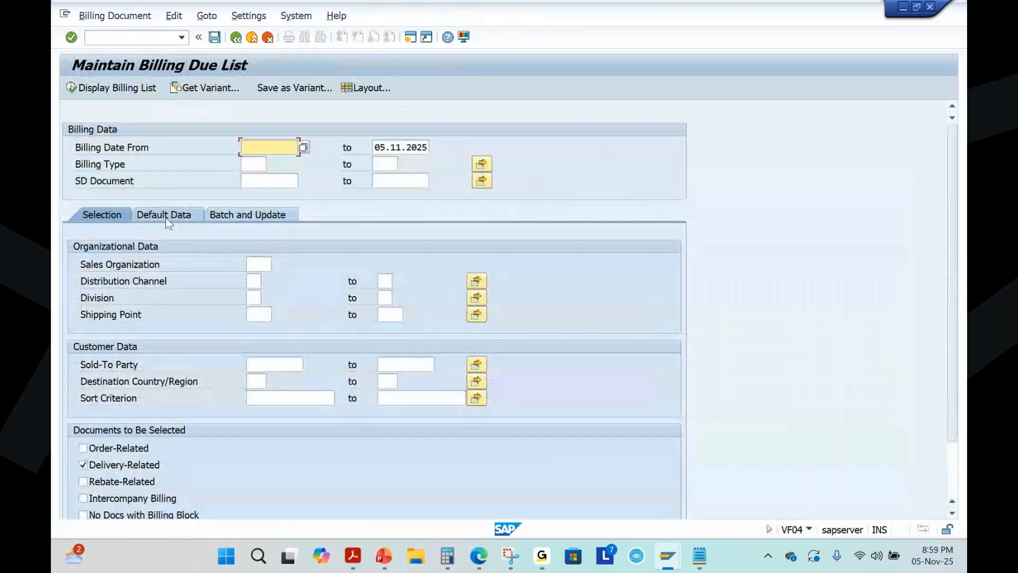
# Try to display the billing due list with the noted outbound delivery as SD document, and return to the selection.
pyautogui.click(270, 181)
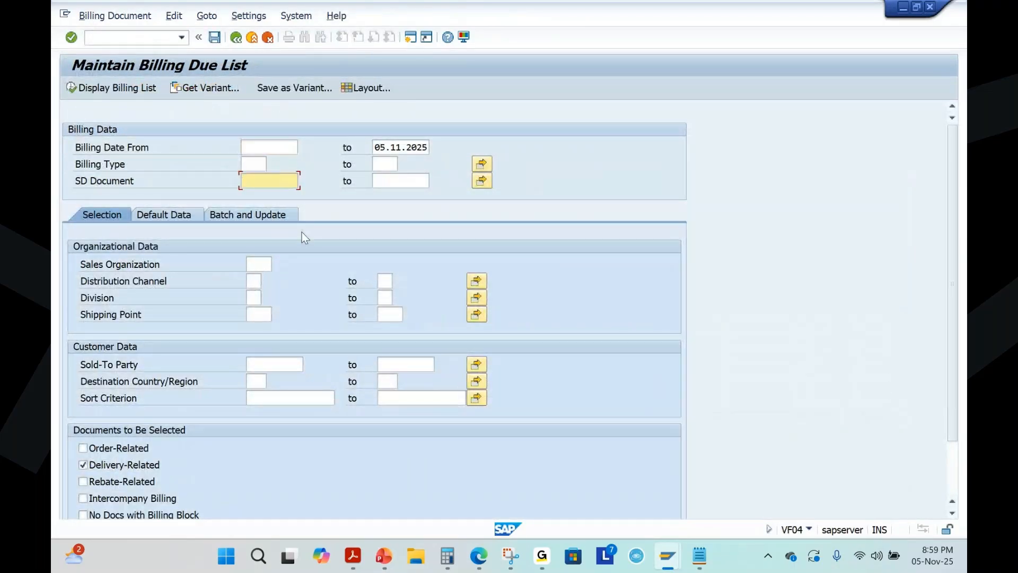
pyautogui.write('80005193')
pyautogui.click(115, 88)
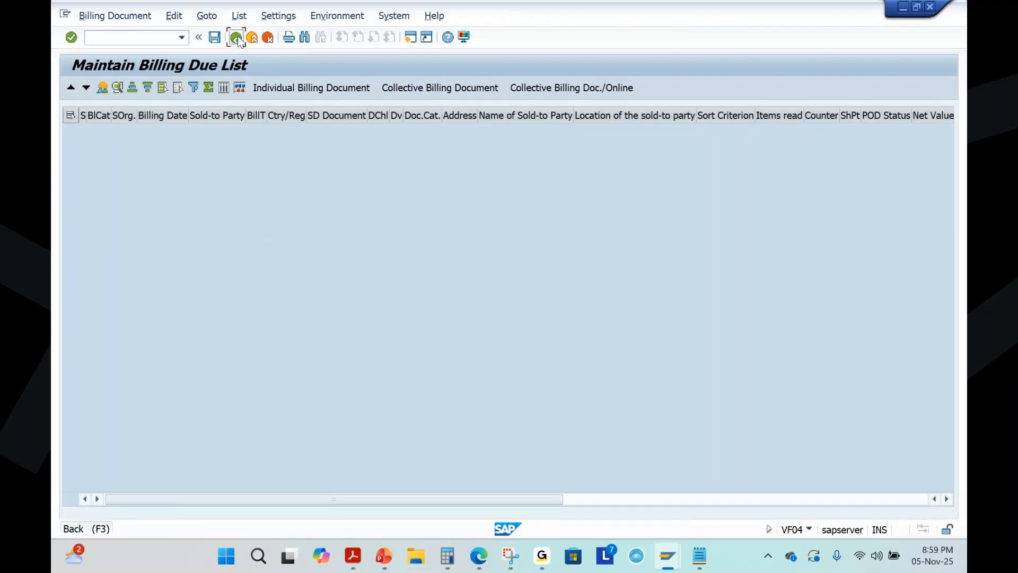
pyautogui.click(236, 38)
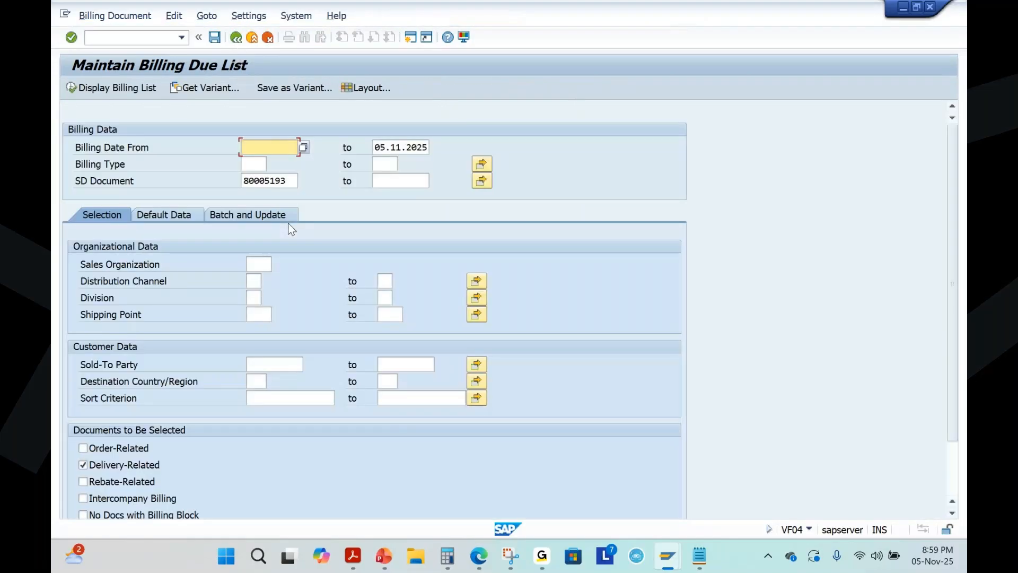
# Try the billing due list for the same delivery with the end of the billing date range set to 06.11.2025.
pyautogui.click(381, 147)
pyautogui.press('Delete')
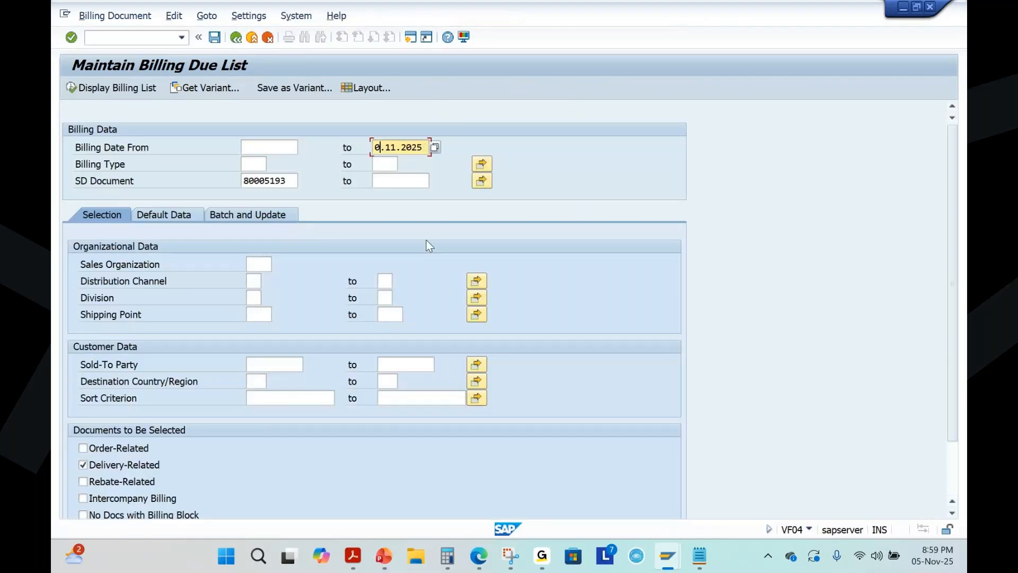
pyautogui.write('6')
pyautogui.click(104, 91)
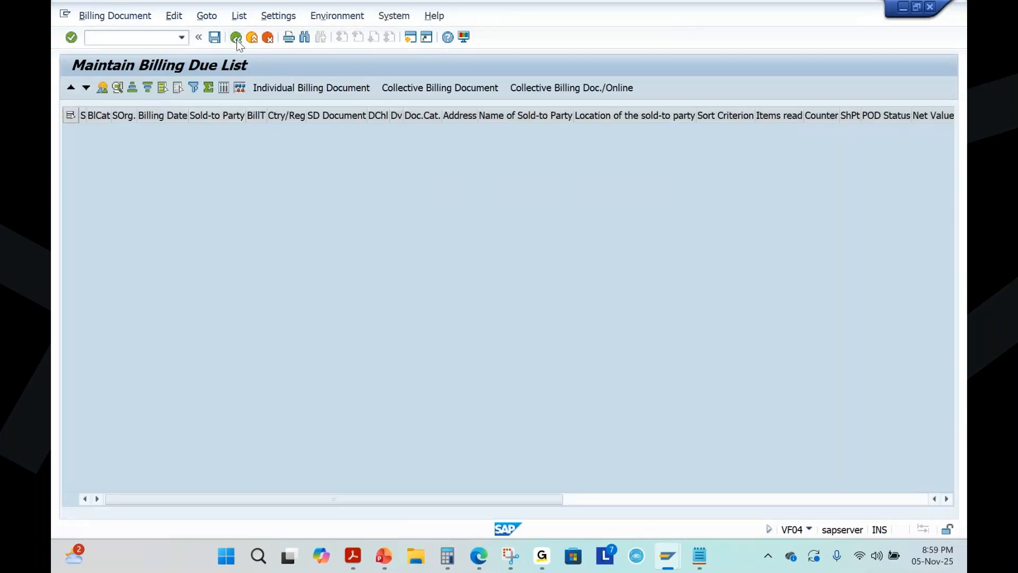
pyautogui.click(236, 38)
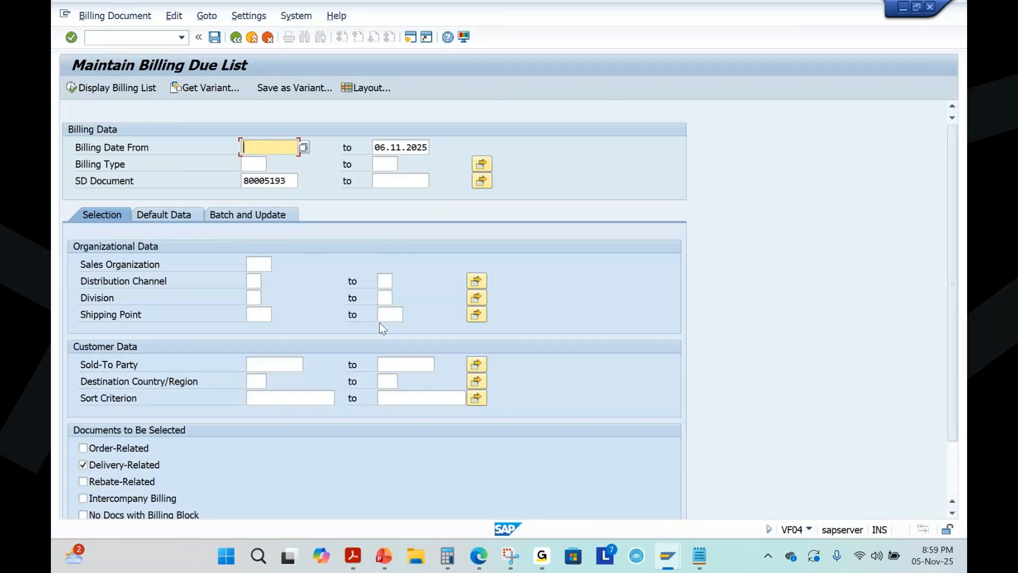
pyautogui.scroll(-3, 379, 324)
pyautogui.scroll(3, 379, 329)
pyautogui.click(287, 181)
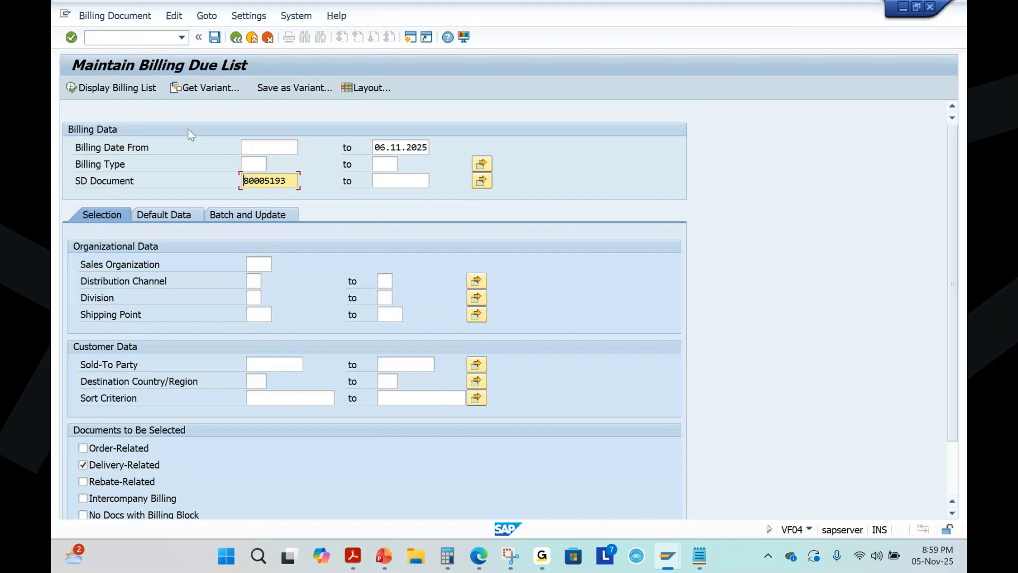
# Check the order numbers in Notepad, display the first order in SAP transaction VA03, and leave the transaction.
pyautogui.click(114, 37)
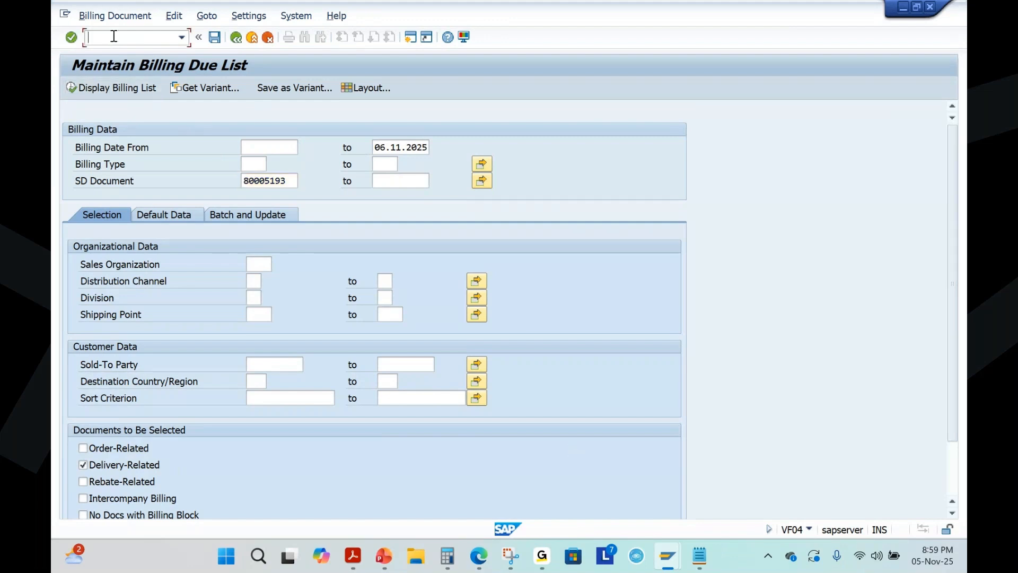
pyautogui.write('/NVA03')
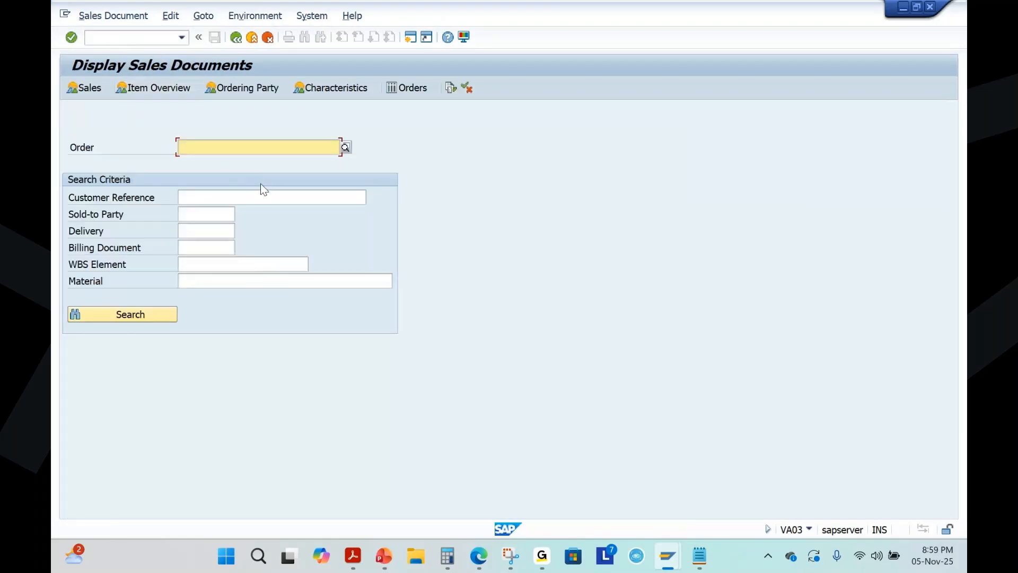
pyautogui.press('space')
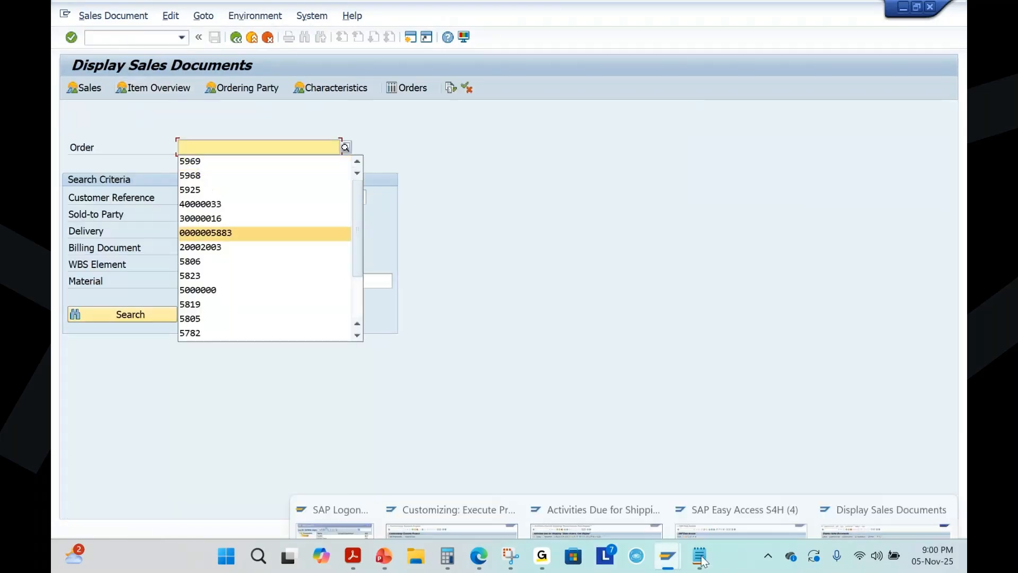
pyautogui.click(699, 555)
pyautogui.click(197, 190)
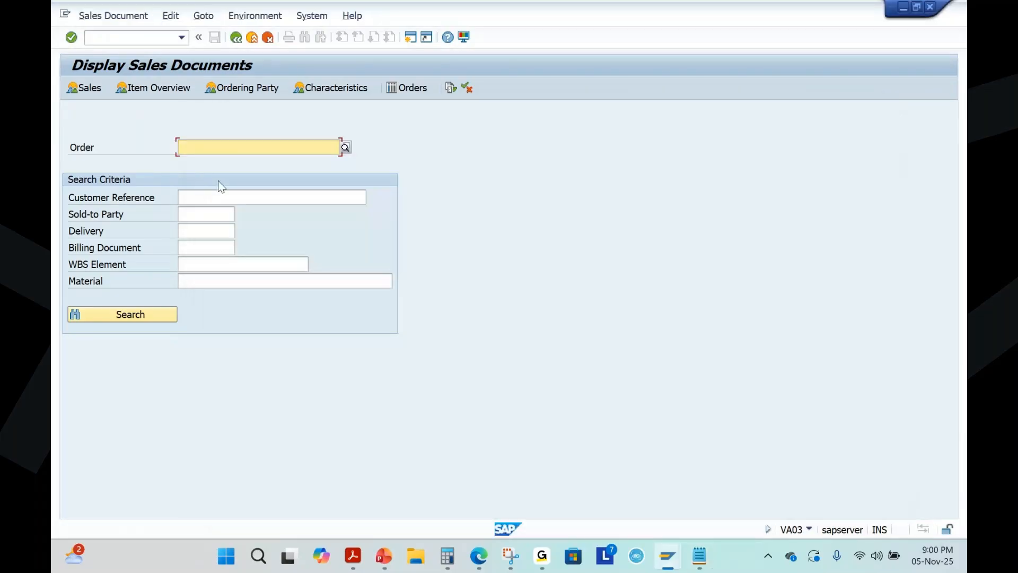
pyautogui.write('5895')
pyautogui.press('Return')
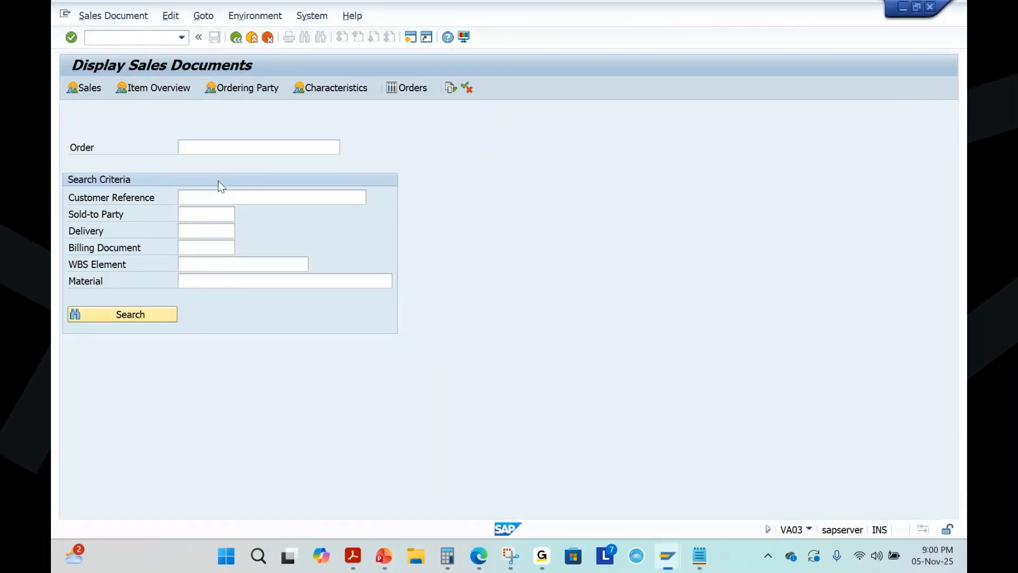
pyautogui.write('5997')
pyautogui.press('Return')
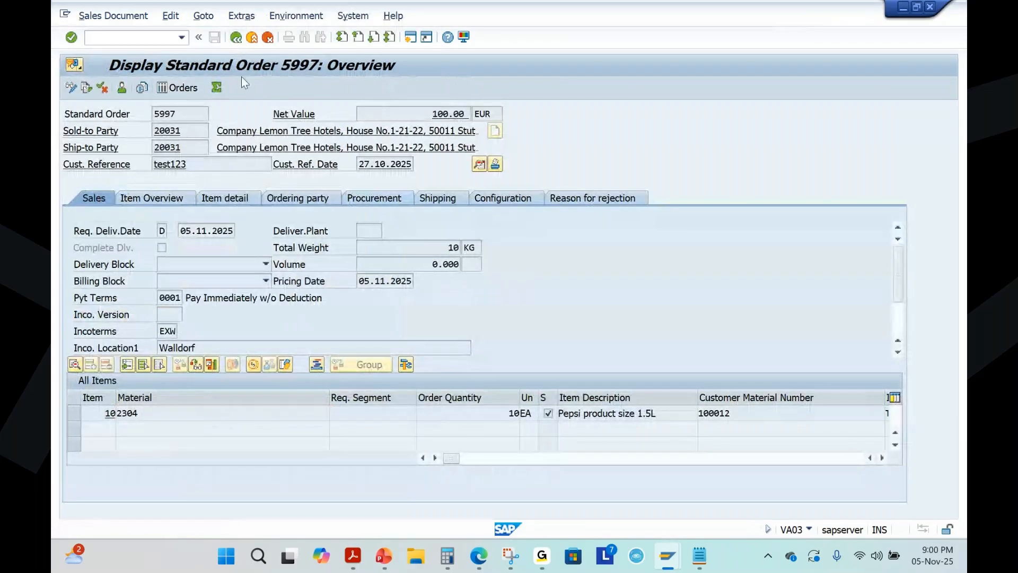
pyautogui.press('F5')
pyautogui.press('F3')
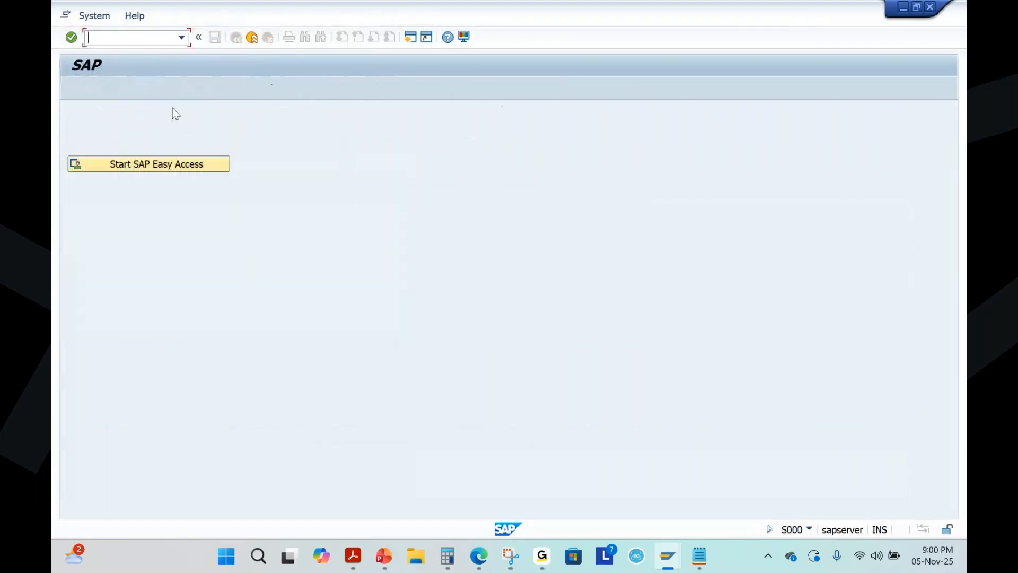
# Start SAP Easy Access and open the noted outbound delivery for change with transaction VL02N.
pyautogui.click(200, 170)
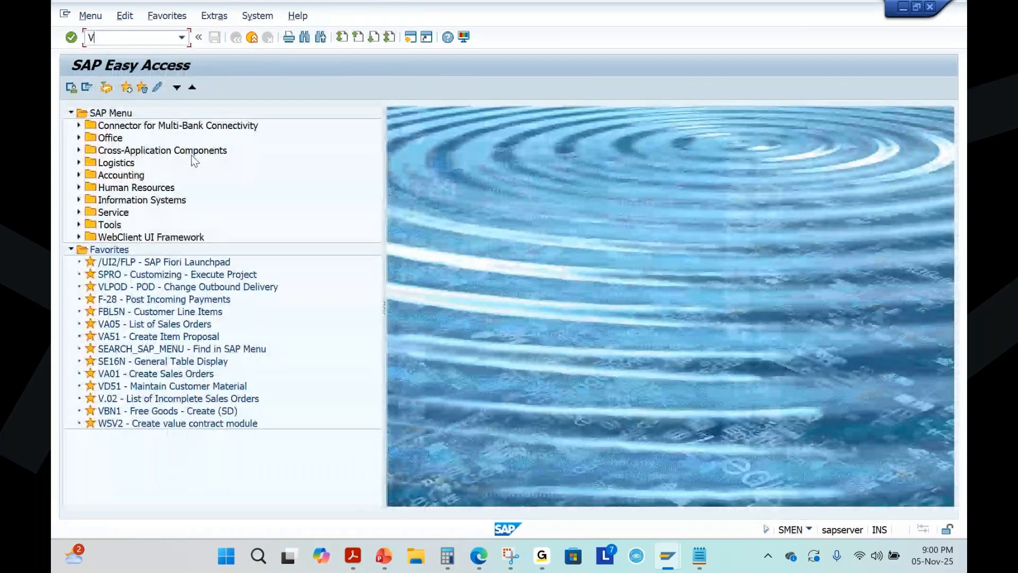
pyautogui.write('VL01')
pyautogui.press('BackSpace')
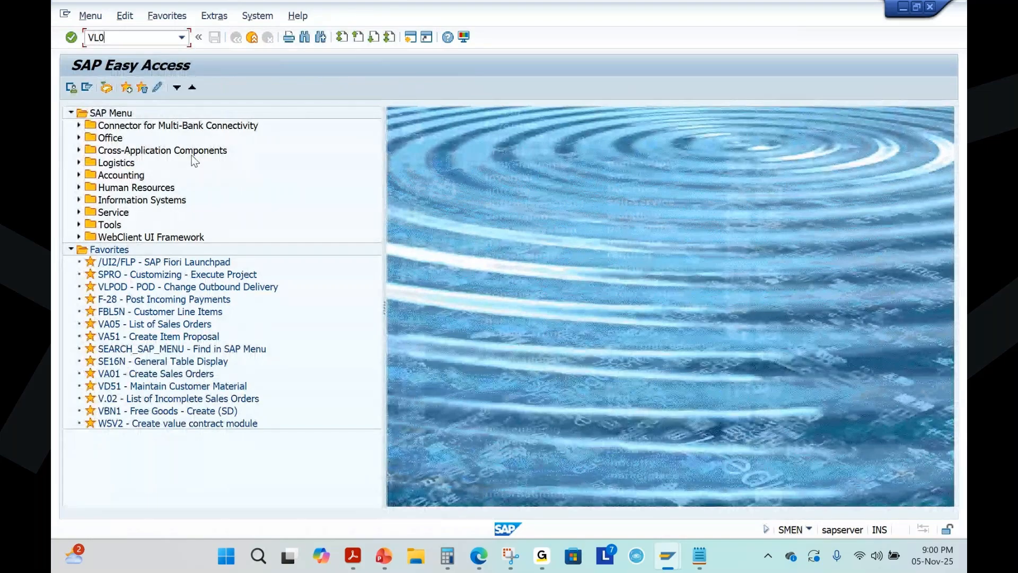
pyautogui.write('2N')
pyautogui.press('Return')
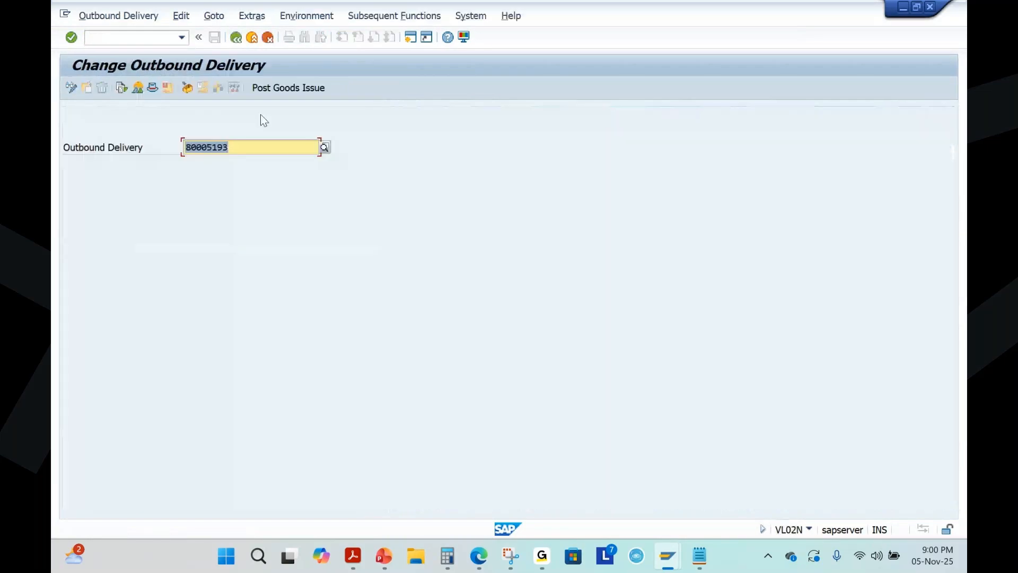
pyautogui.press('Return')
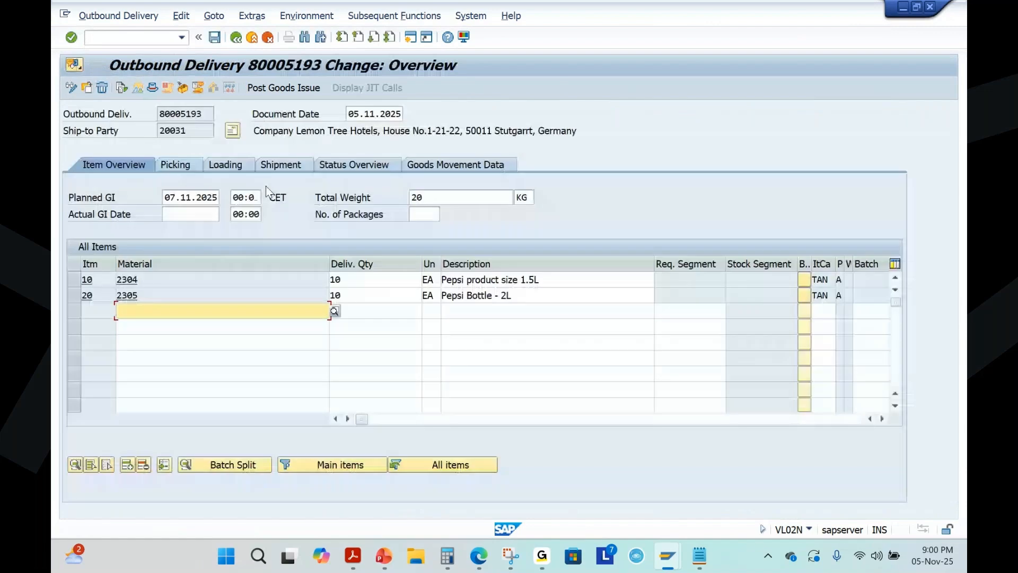
# Set the picked quantity to 10 for both delivery items, materials 2304 and 2305, and post goods issue.
pyautogui.click(180, 165)
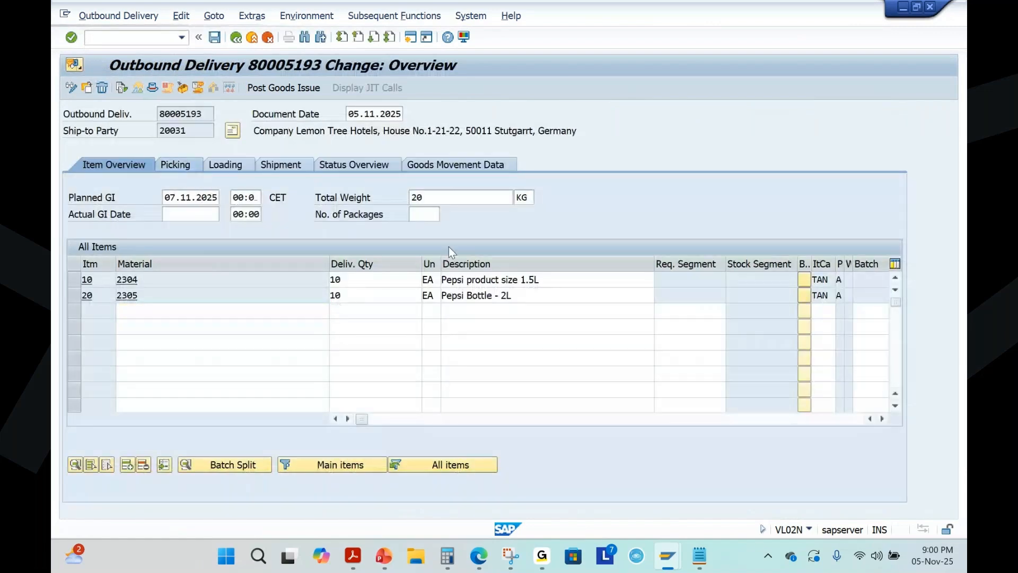
pyautogui.click(598, 279)
pyautogui.write('10')
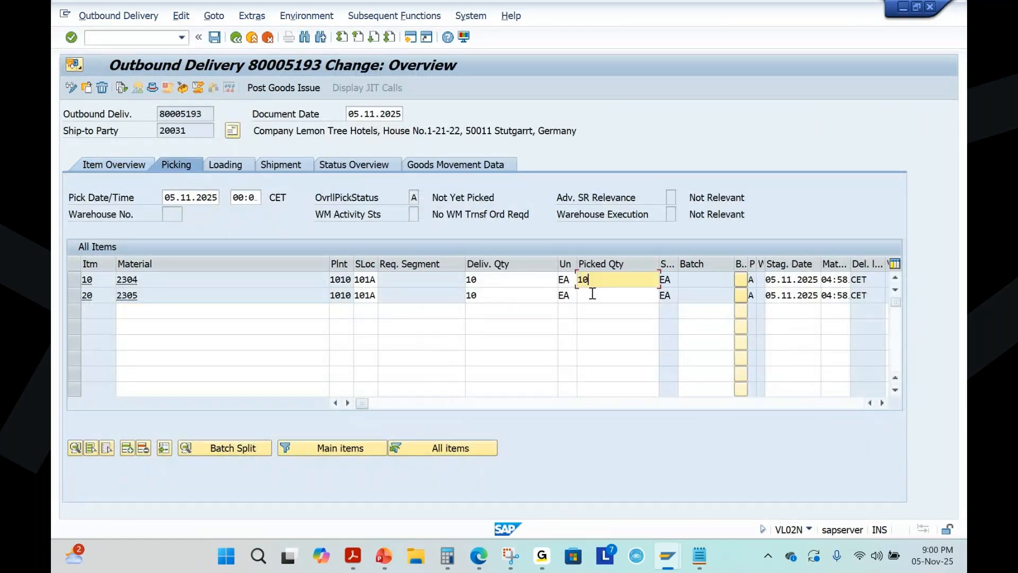
pyautogui.click(593, 295)
pyautogui.write('10')
pyautogui.click(270, 88)
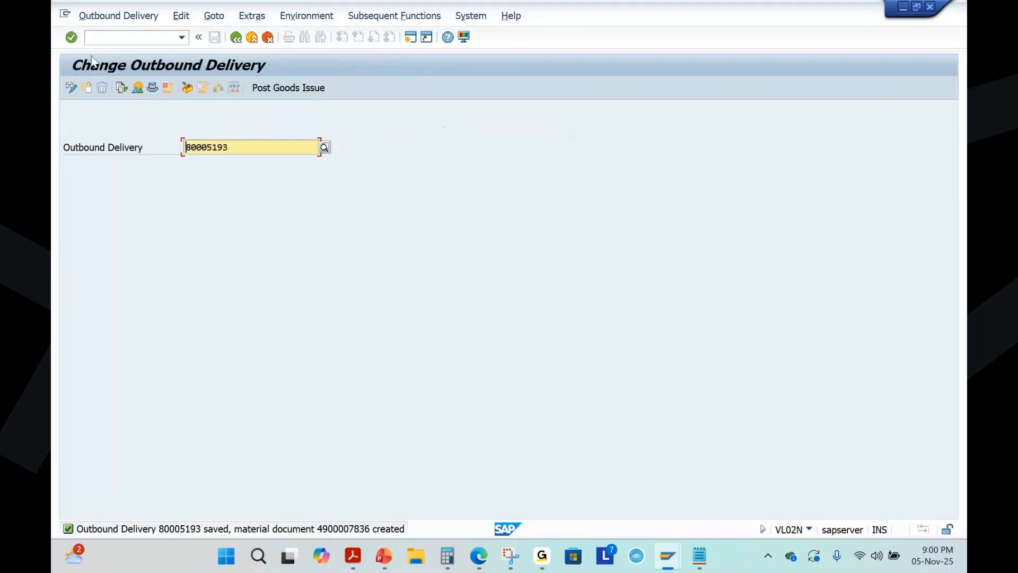
# Open transaction VF04, enter the outbound delivery as SD document, compare it with the Notepad notes, and display the billing list.
pyautogui.click(102, 41)
pyautogui.write('/NVF0')
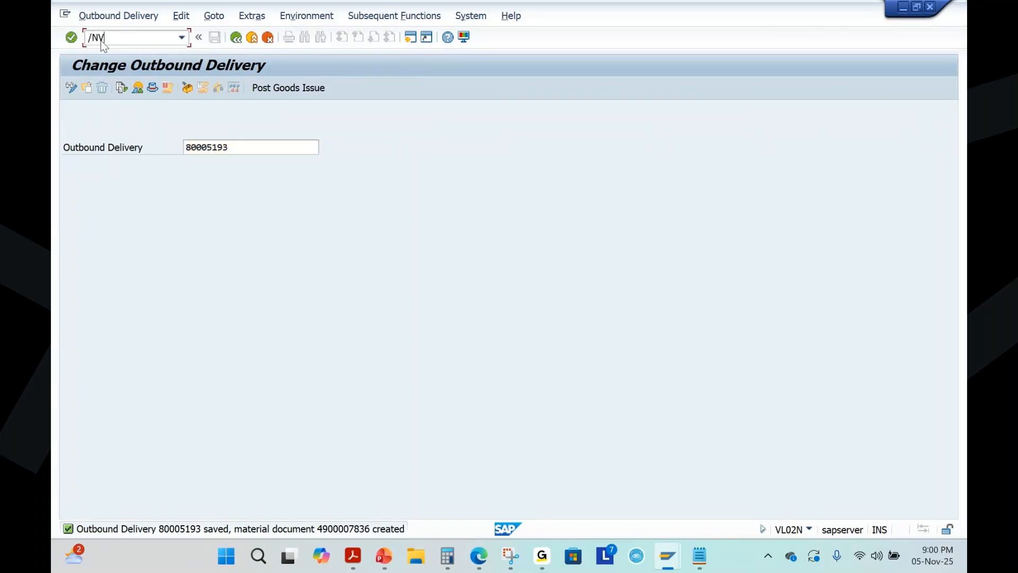
pyautogui.write('4')
pyautogui.press('Return')
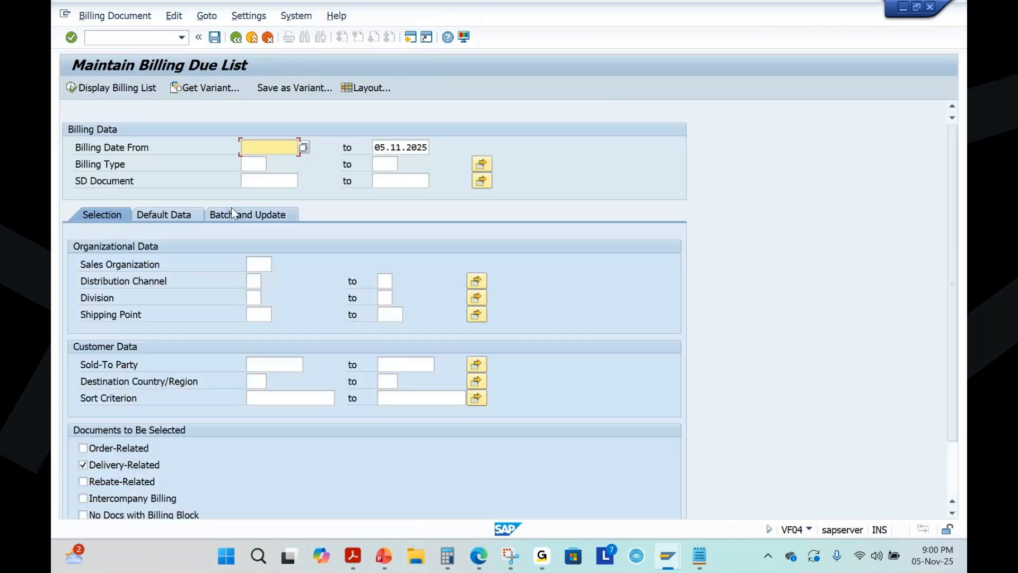
pyautogui.click(271, 186)
pyautogui.click(272, 195)
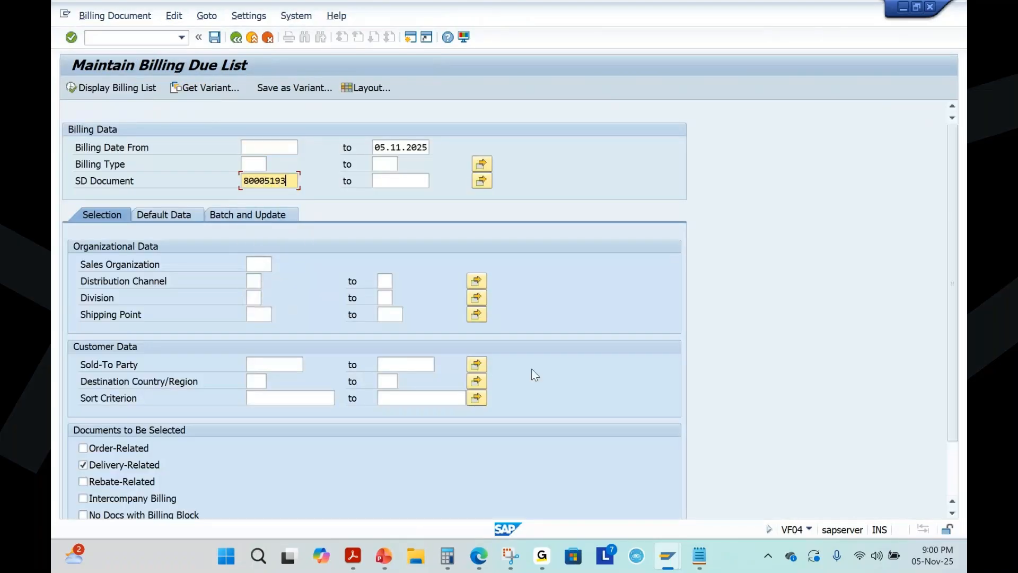
pyautogui.click(700, 552)
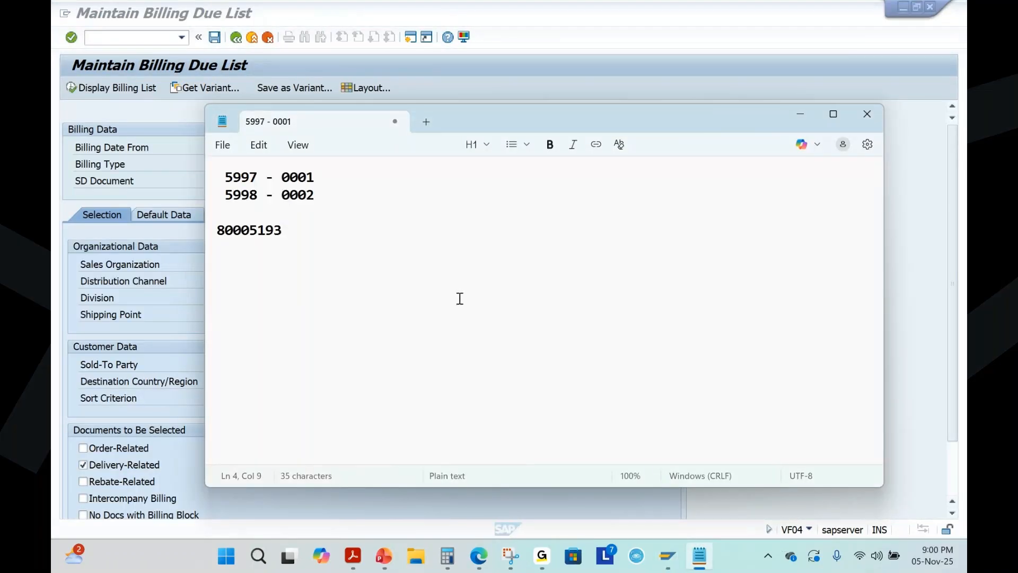
pyautogui.hotkey('alt', 'Tab')
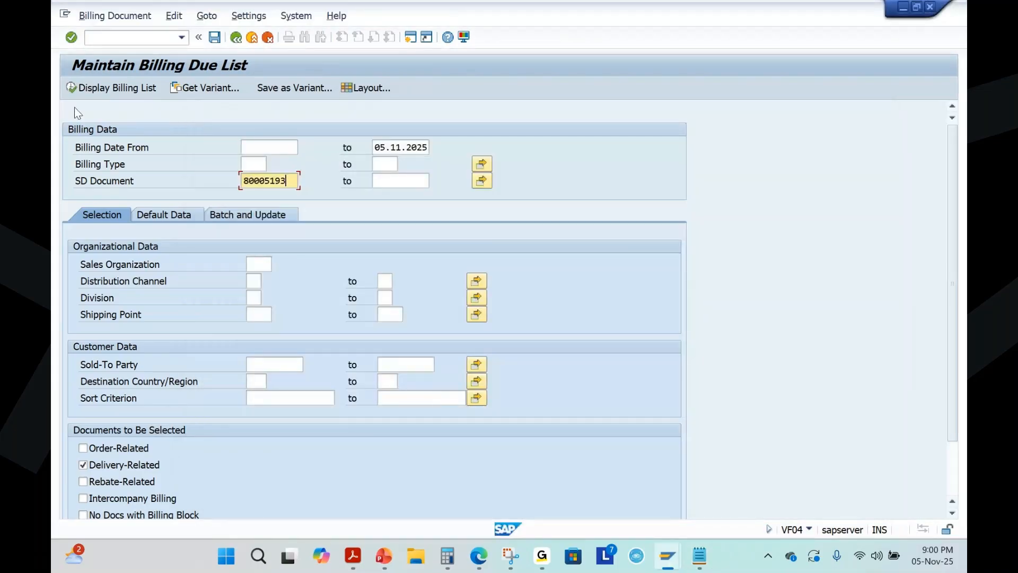
pyautogui.click(136, 87)
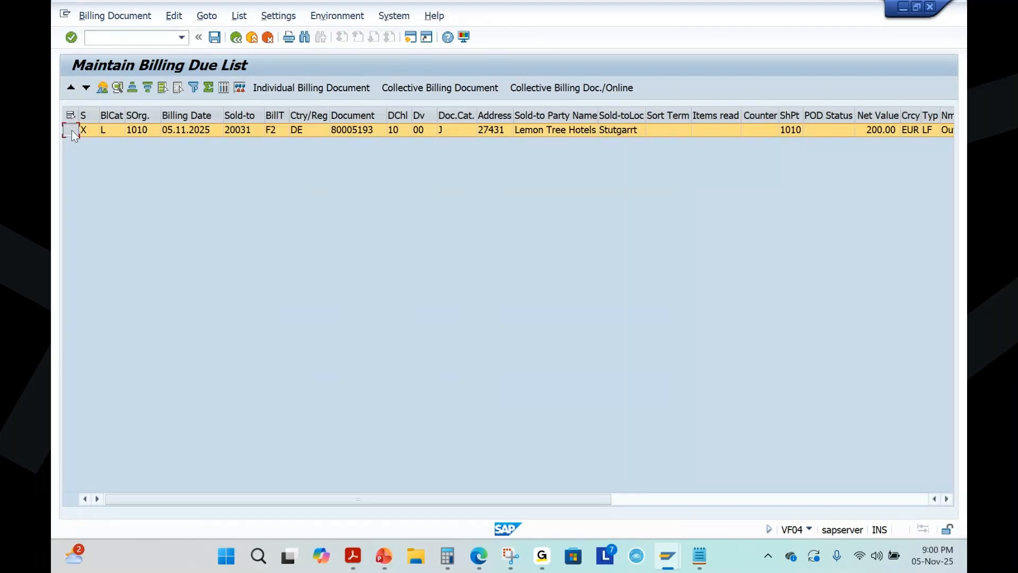
# Create collective billing for the listed delivery and list the resulting documents in the log of the collective run.
pyautogui.click(69, 134)
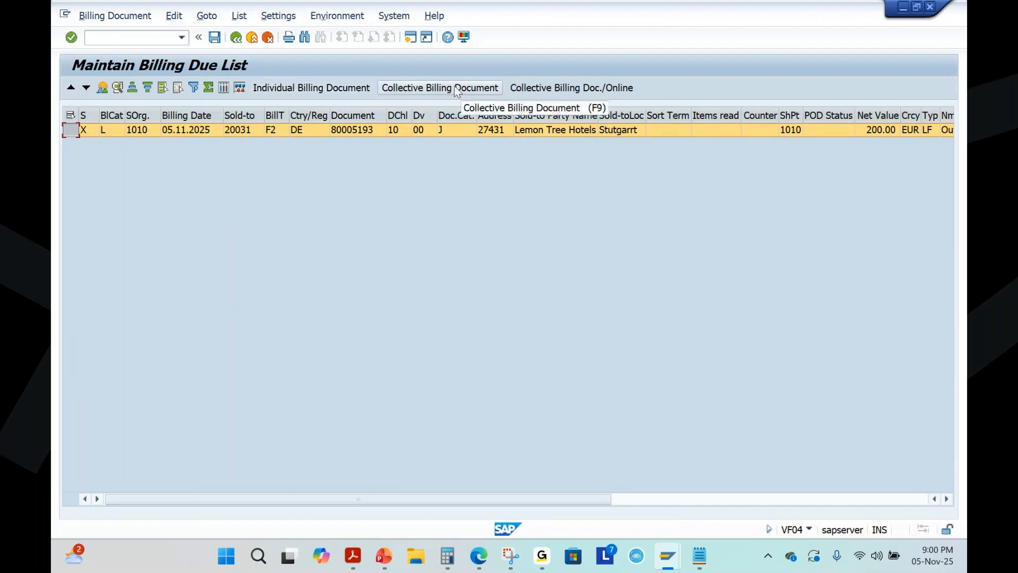
pyautogui.click(424, 90)
pyautogui.click(943, 418)
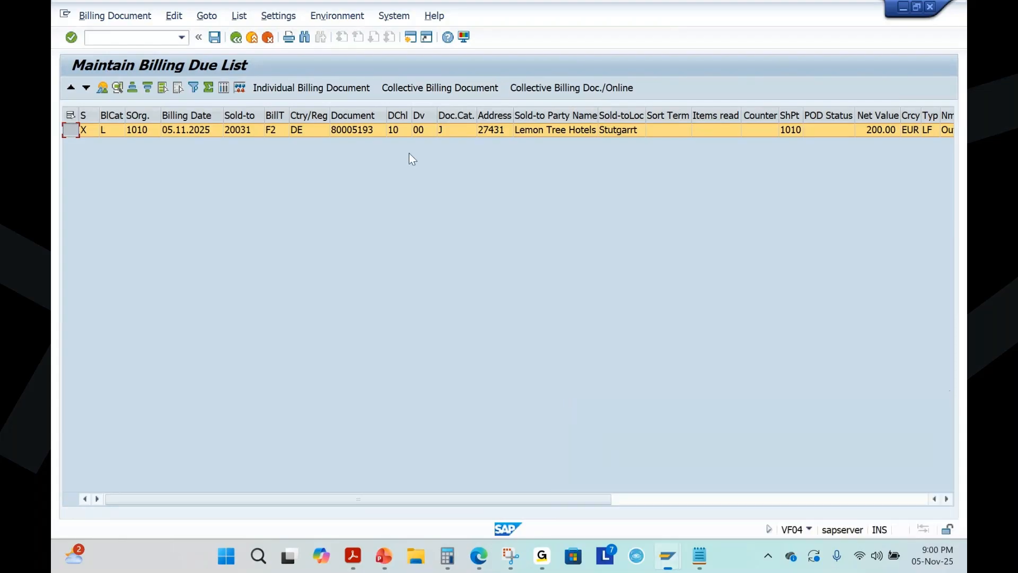
pyautogui.click(432, 90)
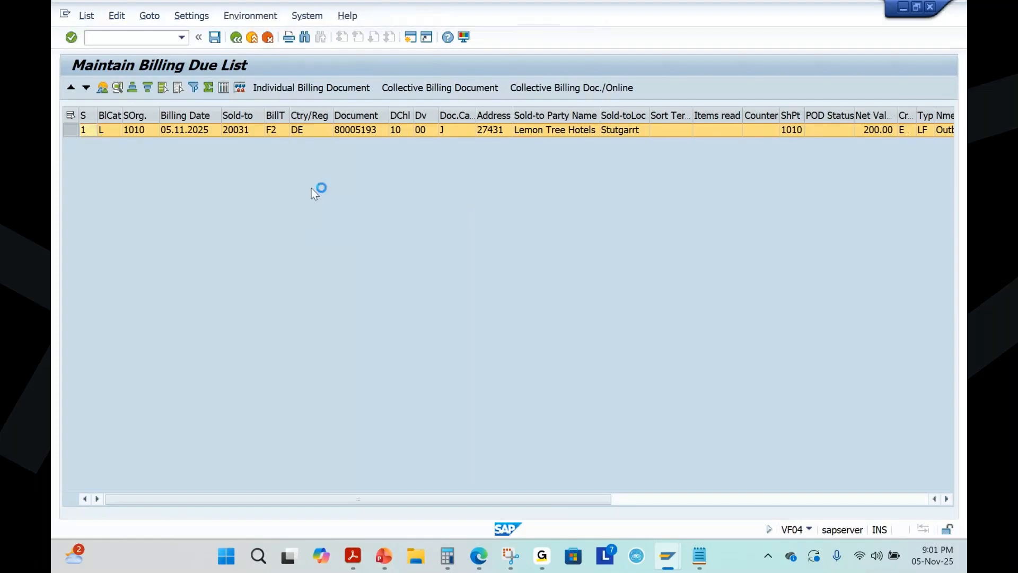
pyautogui.click(69, 128)
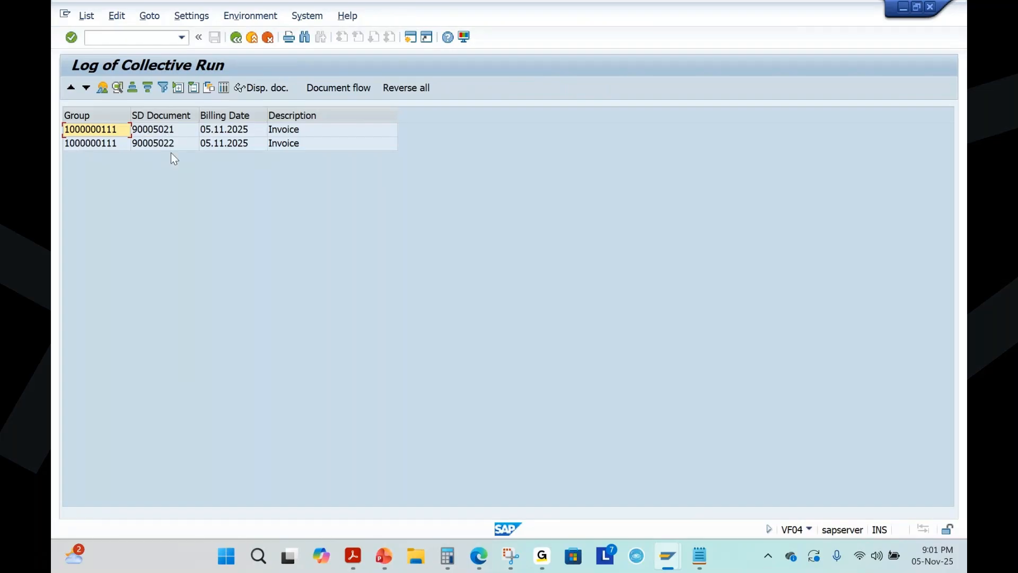
# Display the first invoice from the collective run log, check its billed material, and return to the log.
pyautogui.click(152, 134)
pyautogui.click(262, 88)
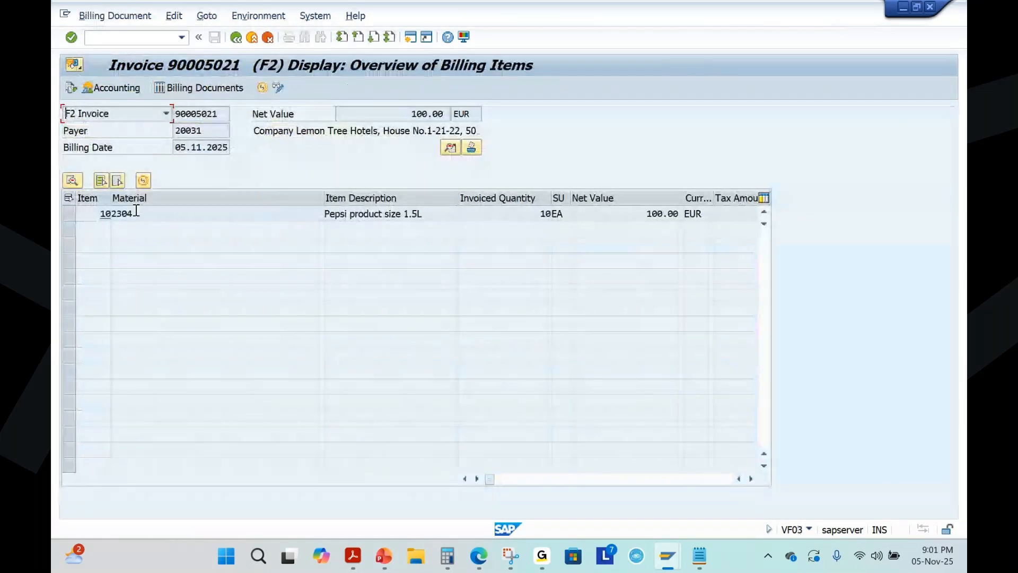
pyautogui.click(141, 212)
pyautogui.moveTo(112, 213); pyautogui.dragTo(141, 212)
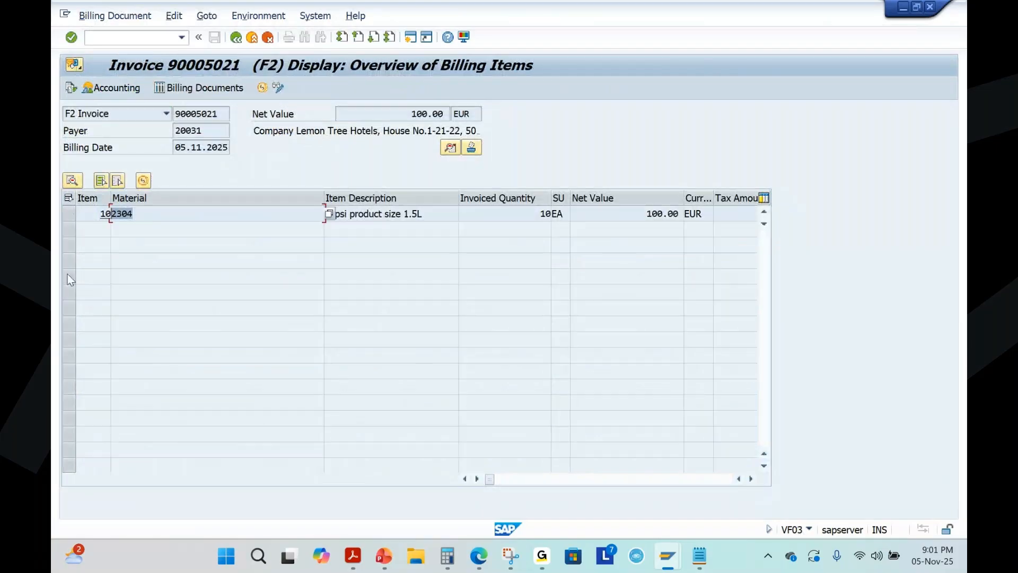
pyautogui.click(236, 37)
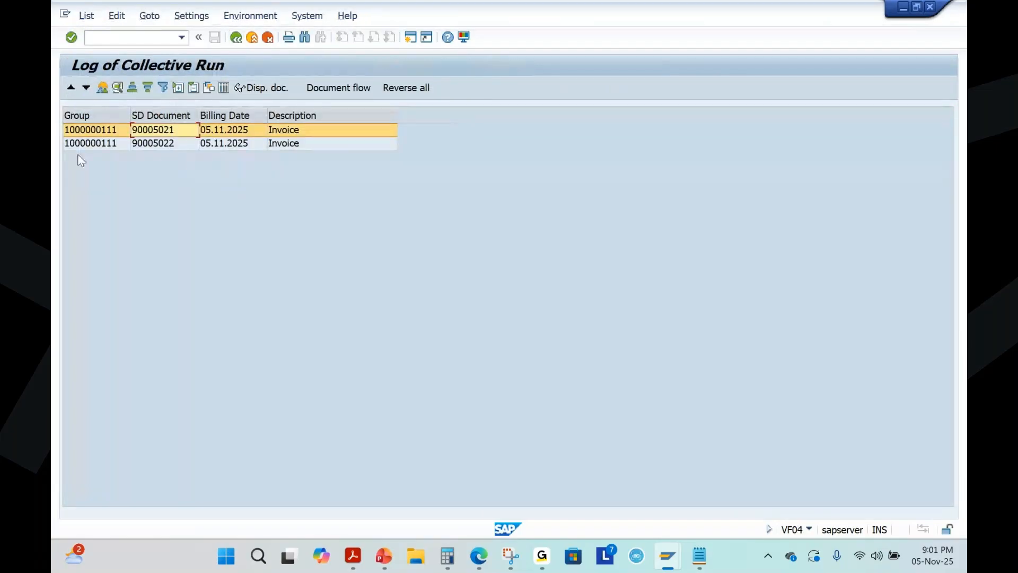
# Display the second invoice's document flow and compare its order with the Notepad notes and the Automatic Invoice Split slide in PowerPoint.
pyautogui.click(160, 143)
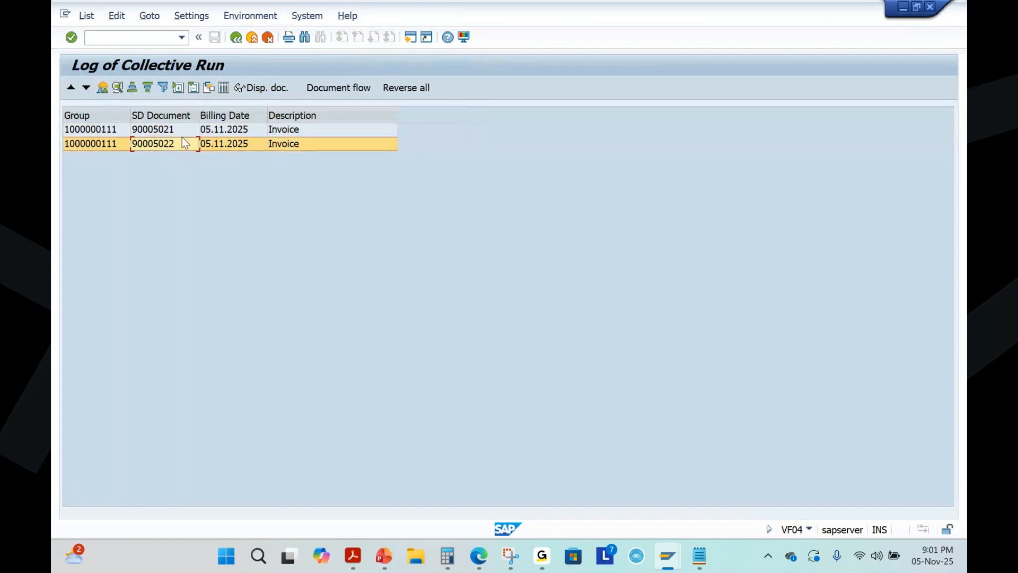
pyautogui.click(270, 88)
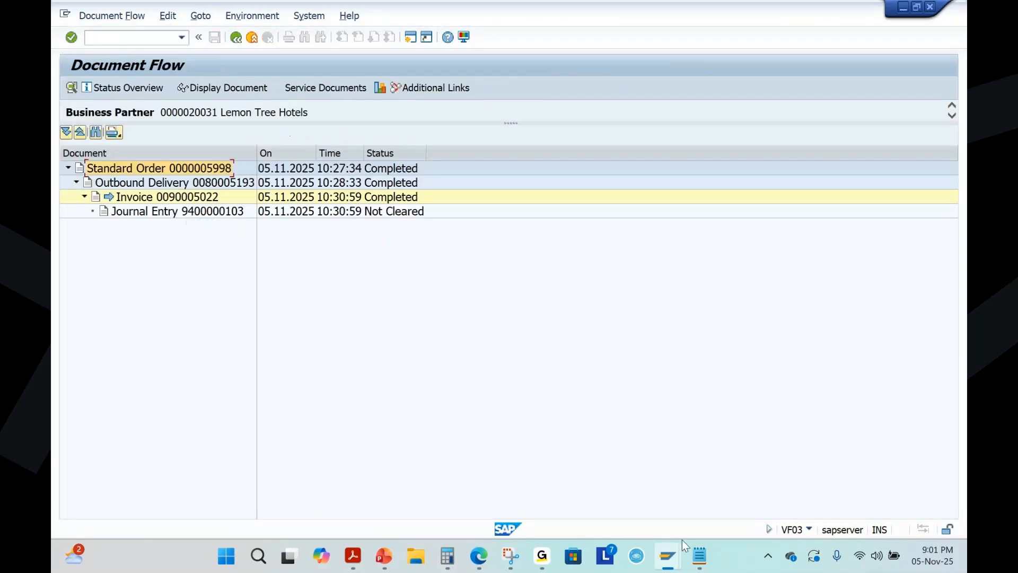
pyautogui.click(700, 556)
pyautogui.doubleClick(259, 197)
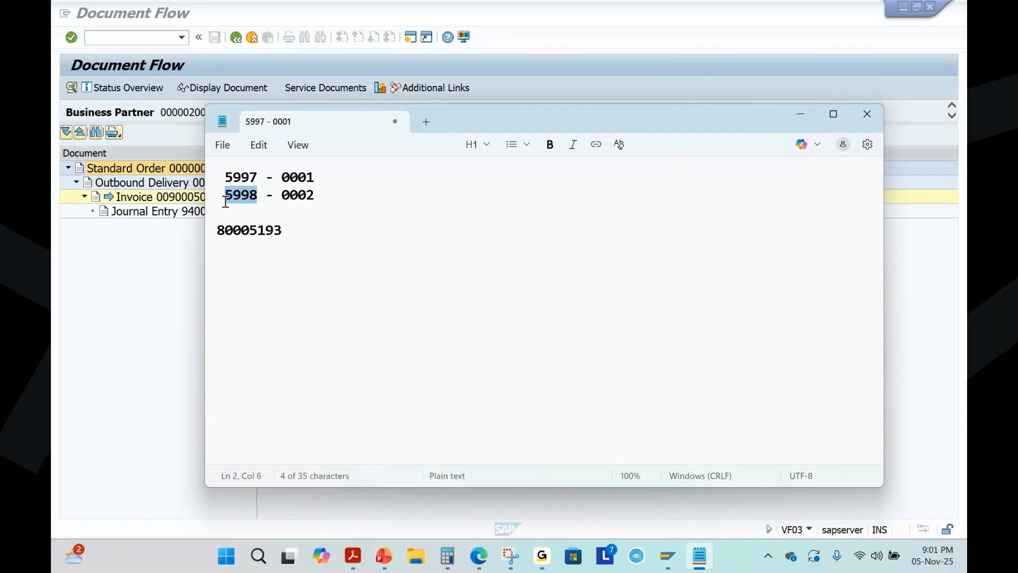
pyautogui.click(304, 237)
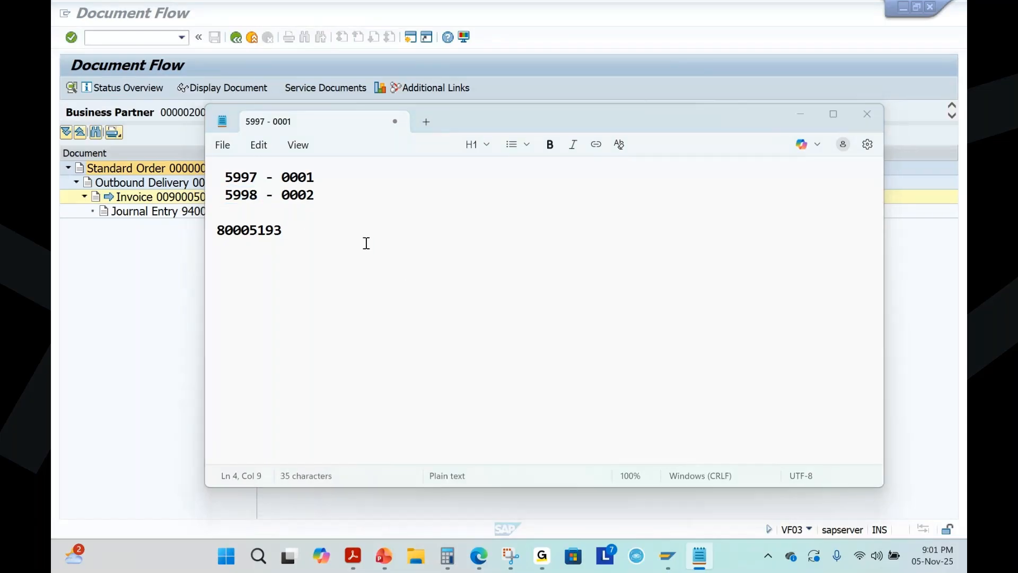
pyautogui.hotkey('alt', 'Tab')
pyautogui.click(379, 558)
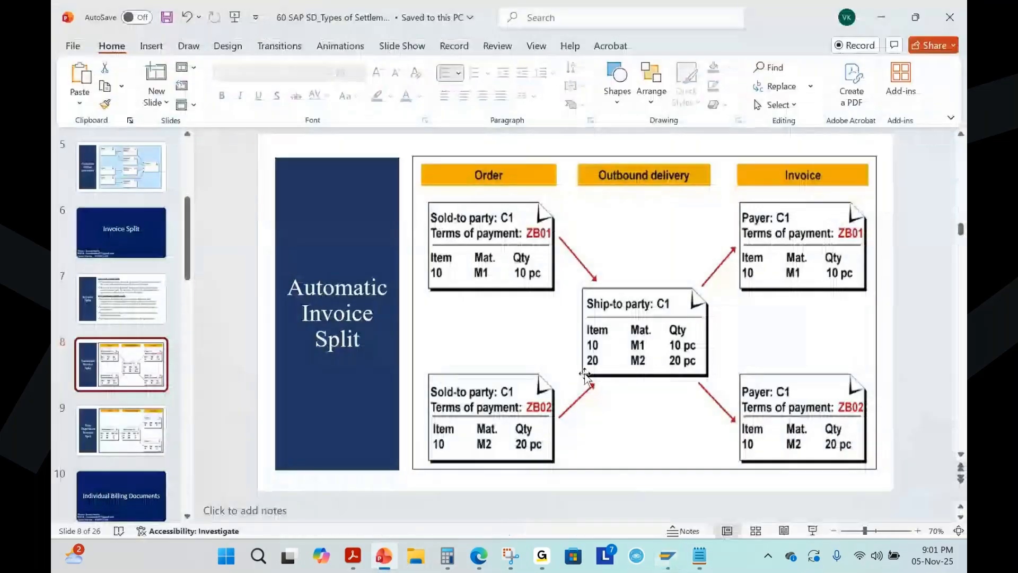
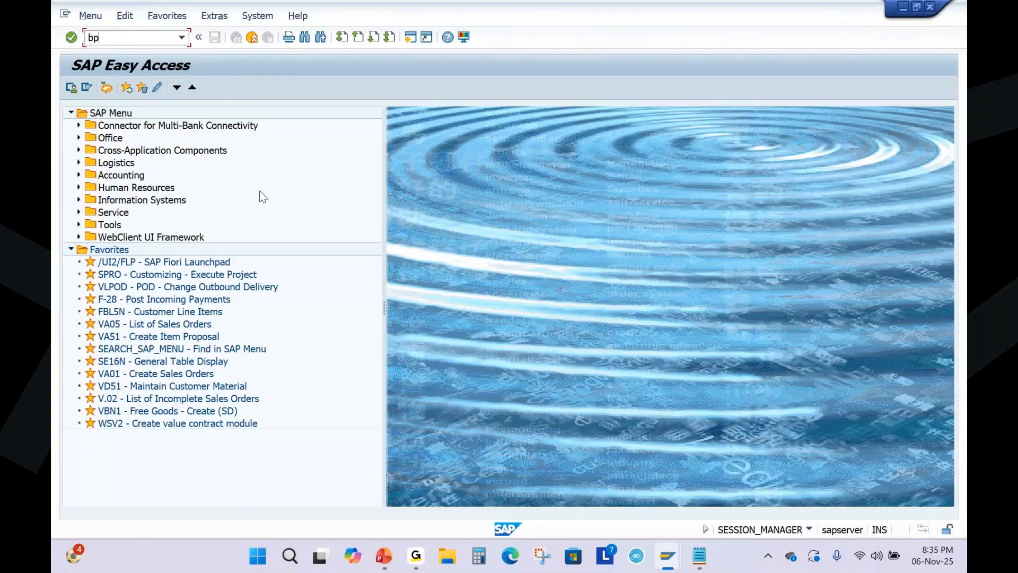
# In transaction BP, open the business partner Club Mahindra Holidays.
pyautogui.press('Return')
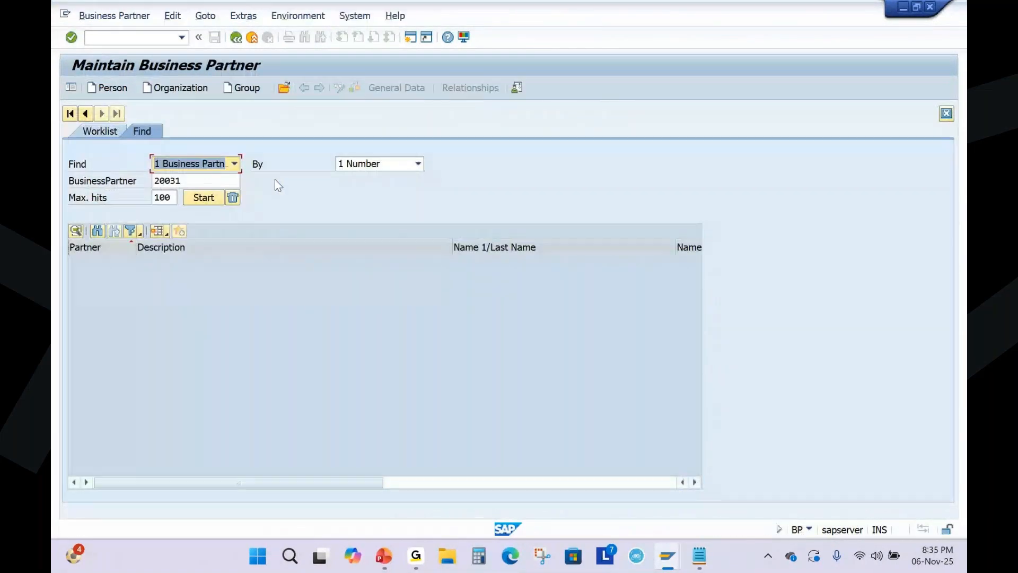
pyautogui.click(284, 88)
pyautogui.click(554, 320)
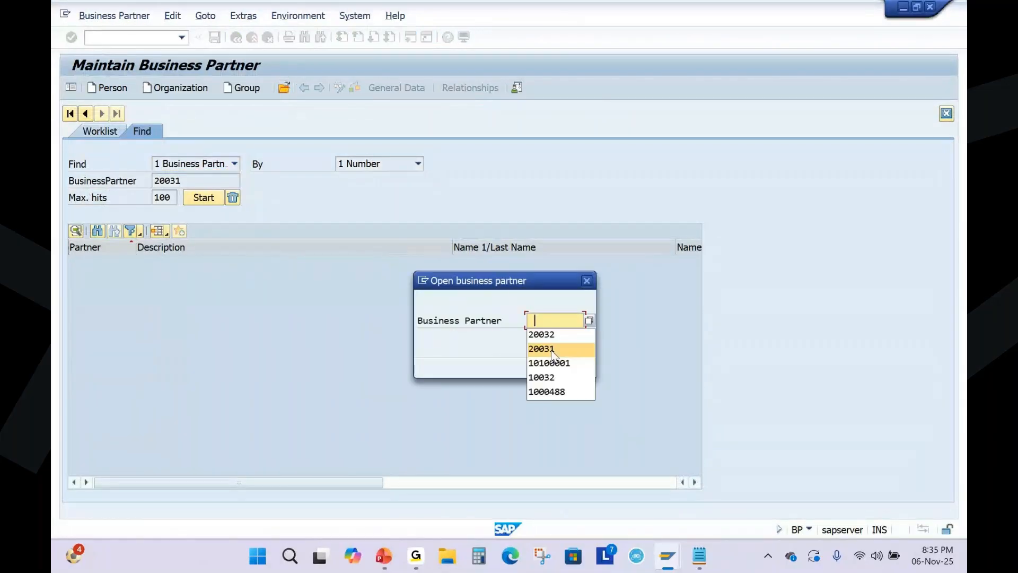
pyautogui.press('Return')
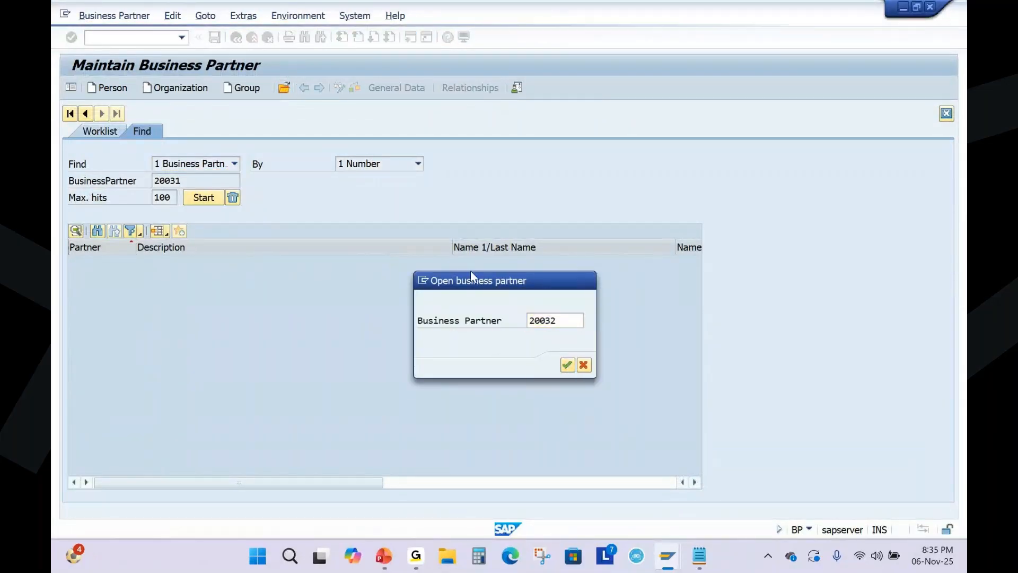
pyautogui.press('Return')
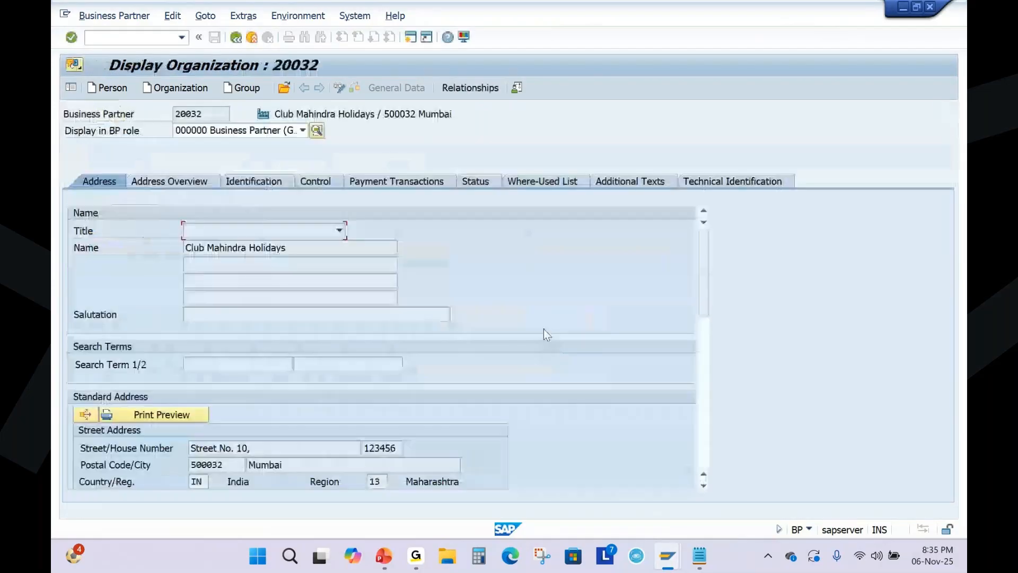
# Display the partner in role FLCU01 Customer and check the invoice list schedule in its sales and distribution billing data.
pyautogui.click(302, 130)
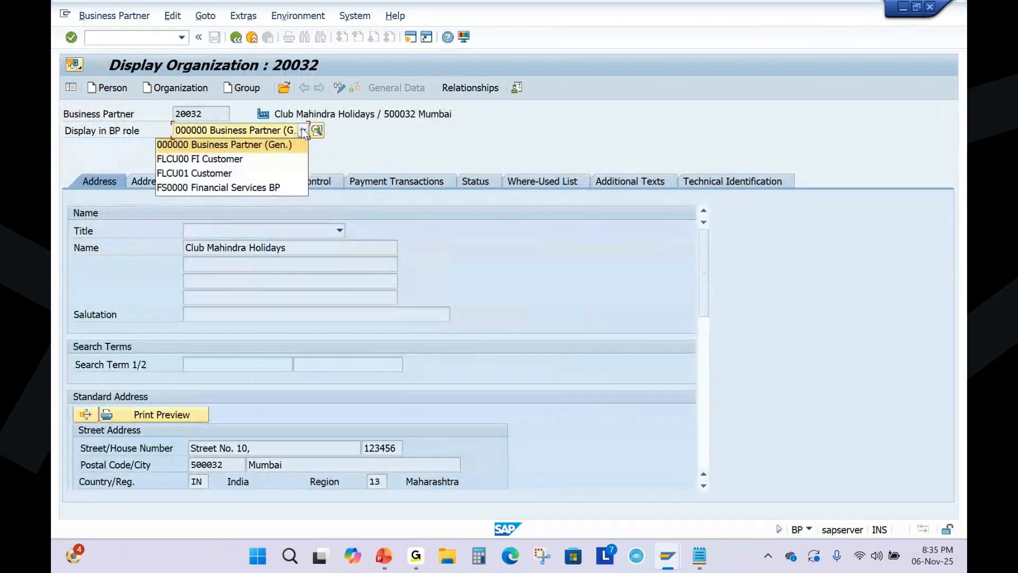
pyautogui.click(230, 173)
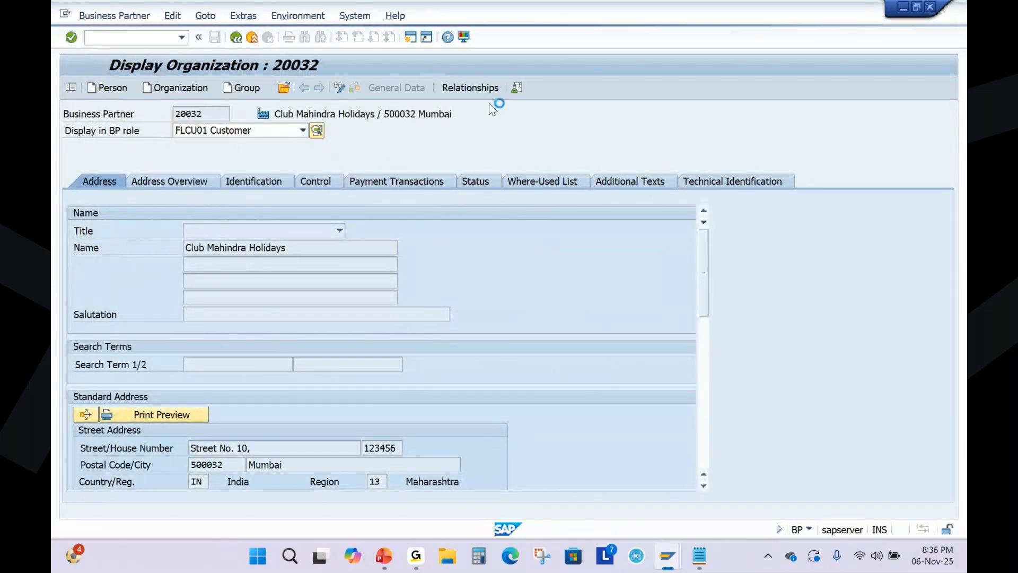
pyautogui.click(484, 89)
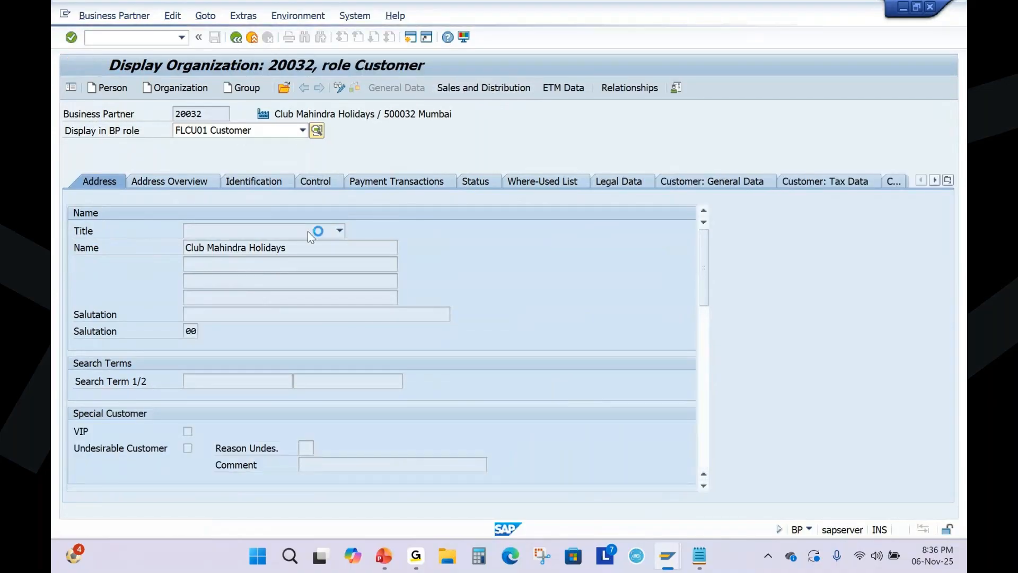
pyautogui.click(195, 265)
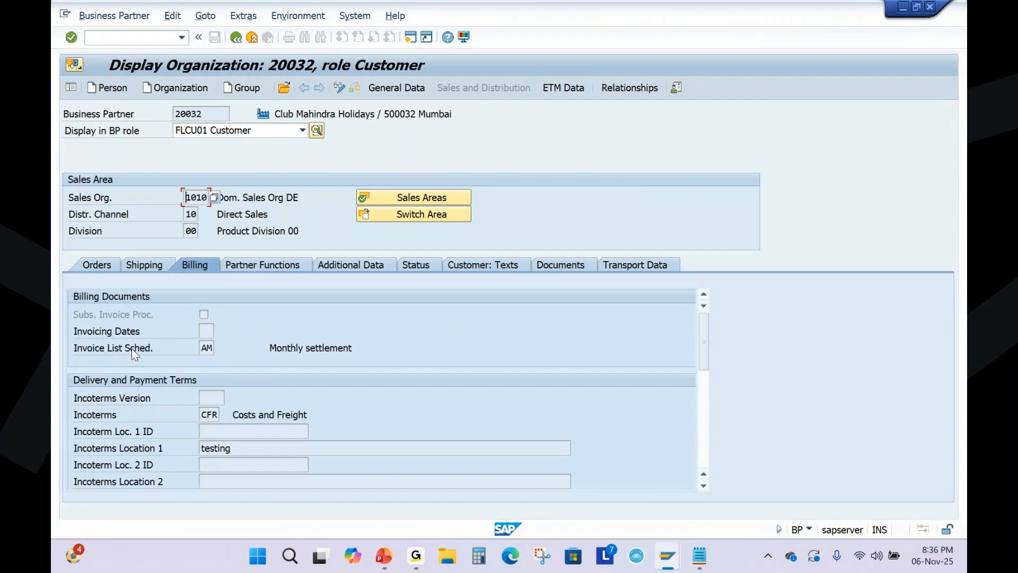
pyautogui.moveTo(202, 350); pyautogui.dragTo(350, 348)
pyautogui.moveTo(202, 348); pyautogui.dragTo(215, 348)
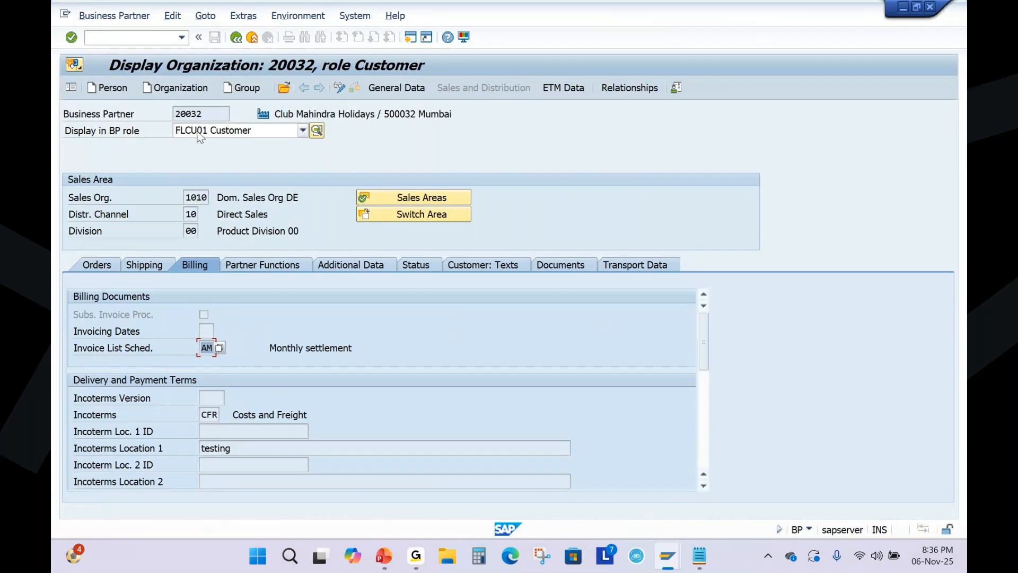
pyautogui.moveTo(209, 114); pyautogui.dragTo(164, 114)
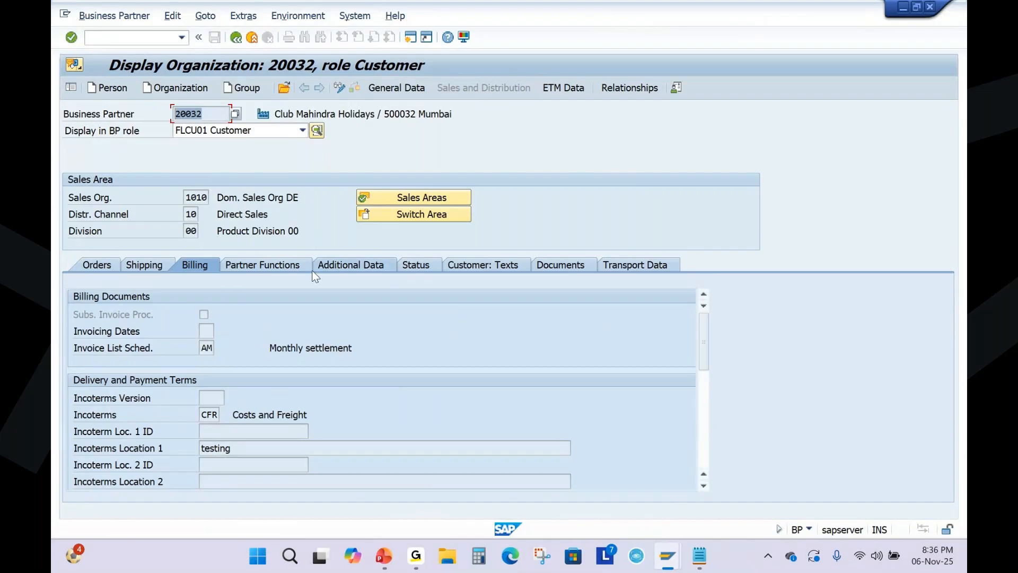
# In a new session, start VA01 with order type OR, sales organization 1010, distribution channel 10 and division 00.
pyautogui.click(411, 39)
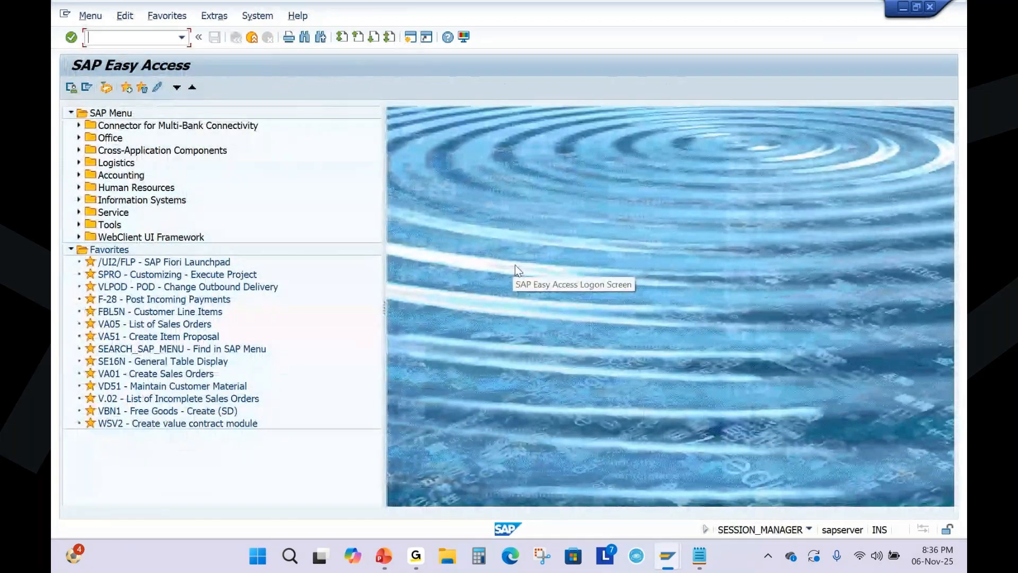
pyautogui.write('va01')
pyautogui.press('Return')
pyautogui.click(190, 147)
pyautogui.click(194, 178)
pyautogui.click(193, 196)
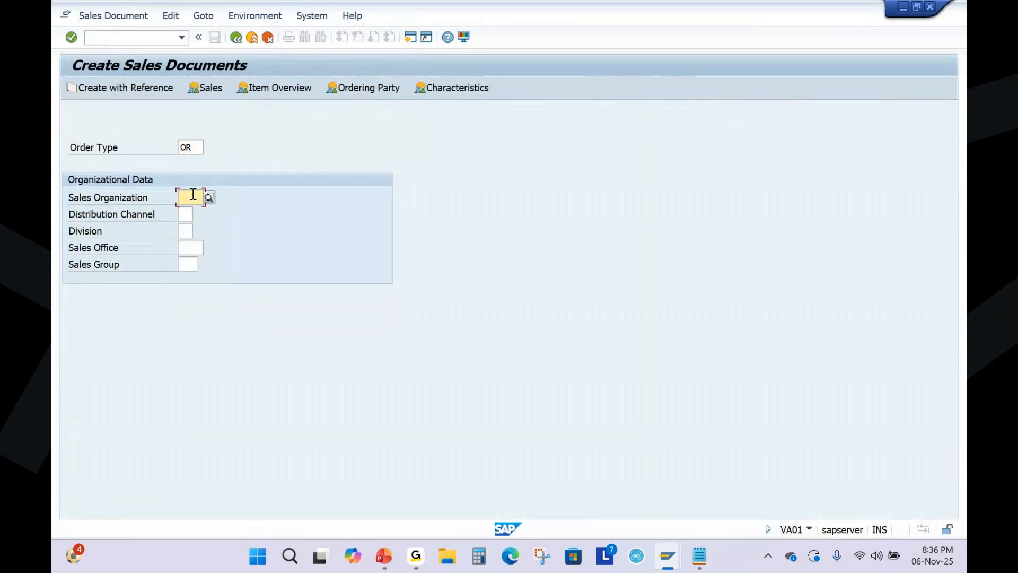
pyautogui.click(191, 213)
pyautogui.click(188, 214)
pyautogui.click(187, 229)
pyautogui.click(188, 242)
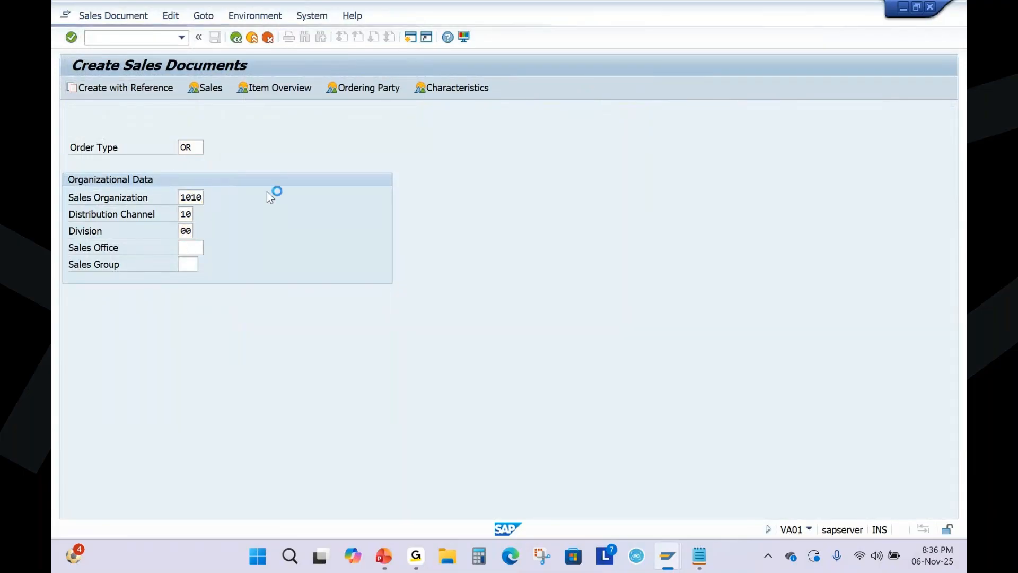
pyautogui.press('Return')
# Enter Club Mahindra Holidays' number as sold-to party, customer reference test123 and reference date 27.10.2025.
pyautogui.click(181, 130)
pyautogui.click(170, 158)
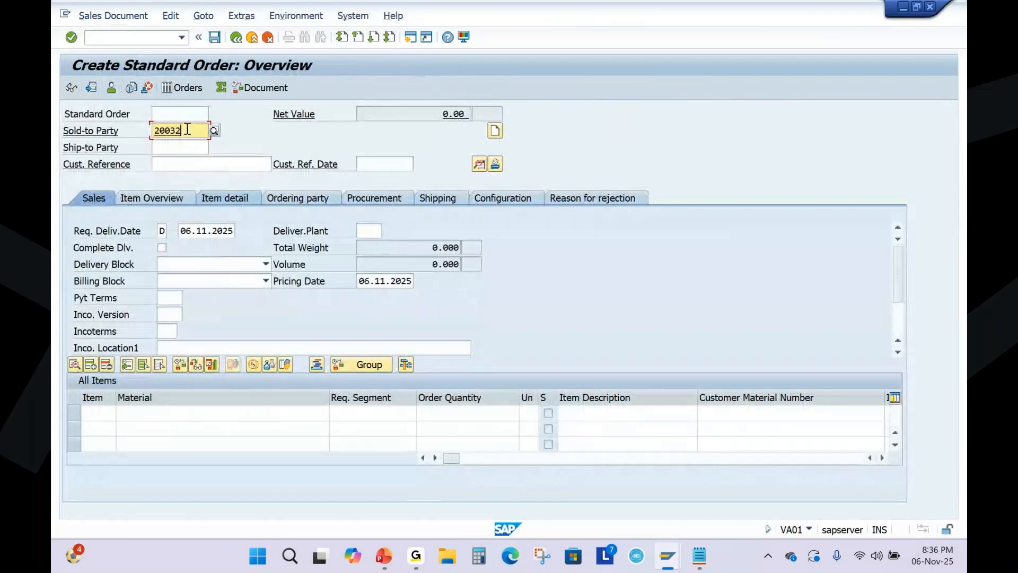
pyautogui.click(204, 169)
pyautogui.write('test123')
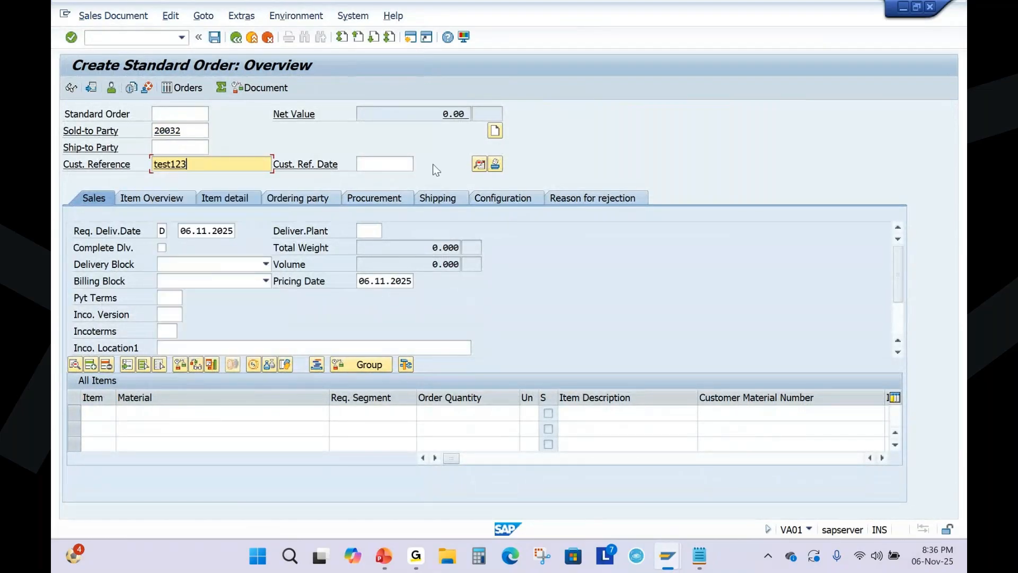
pyautogui.click(389, 164)
pyautogui.click(389, 179)
# Add material 2304 to the order with quantity 10 and confirm the entries.
pyautogui.click(154, 413)
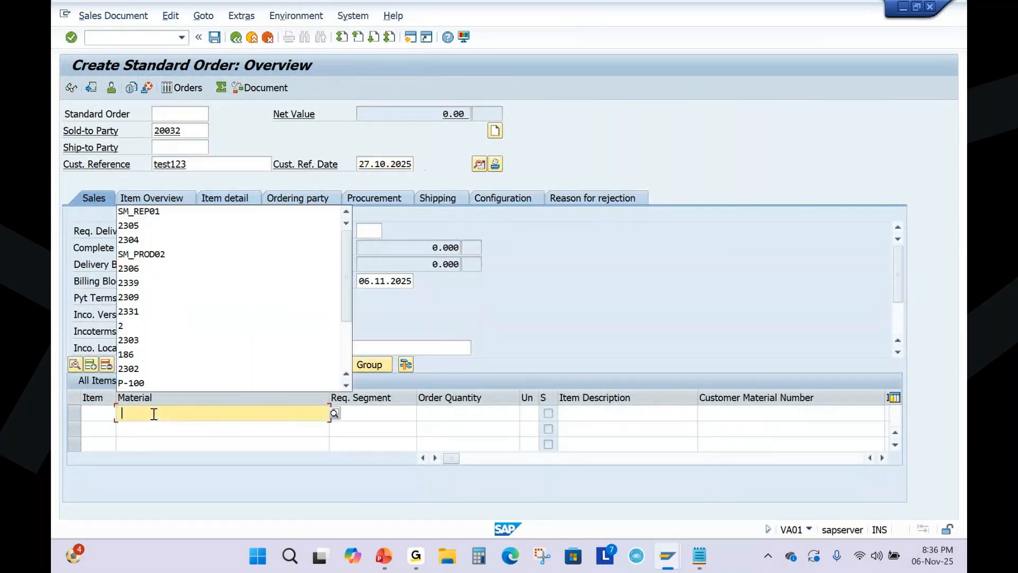
pyautogui.click(131, 241)
pyautogui.click(469, 417)
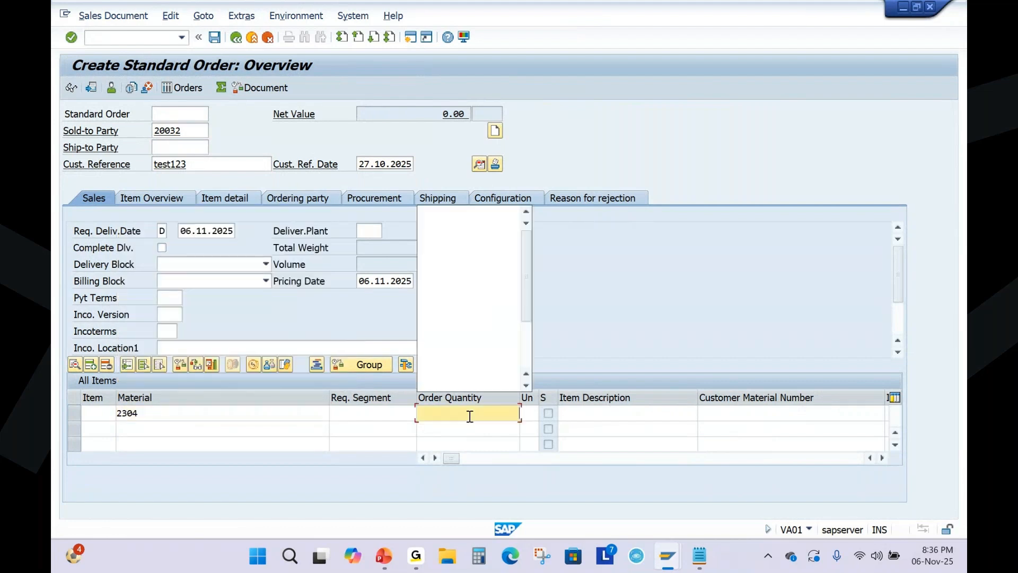
pyautogui.click(502, 212)
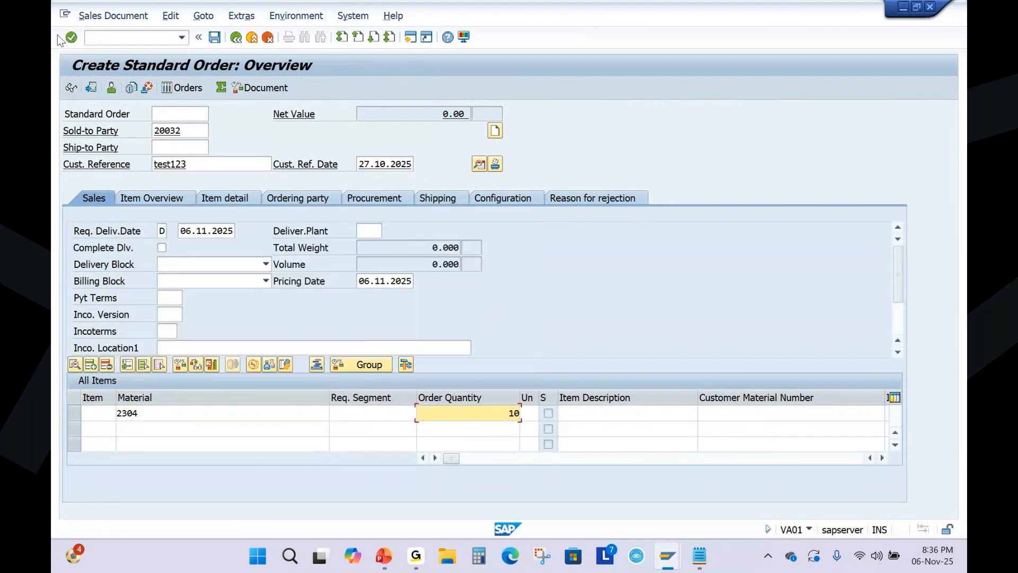
pyautogui.click(71, 37)
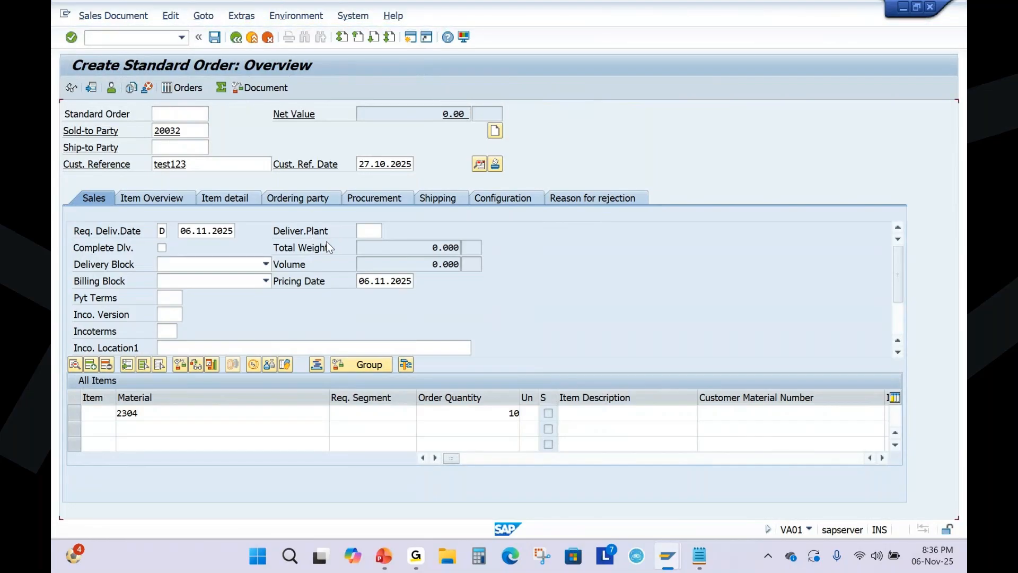
# Save the order by creating its outbound delivery, set the picked quantity of material 2304 to 10, and post goods issue.
pyautogui.click(123, 15)
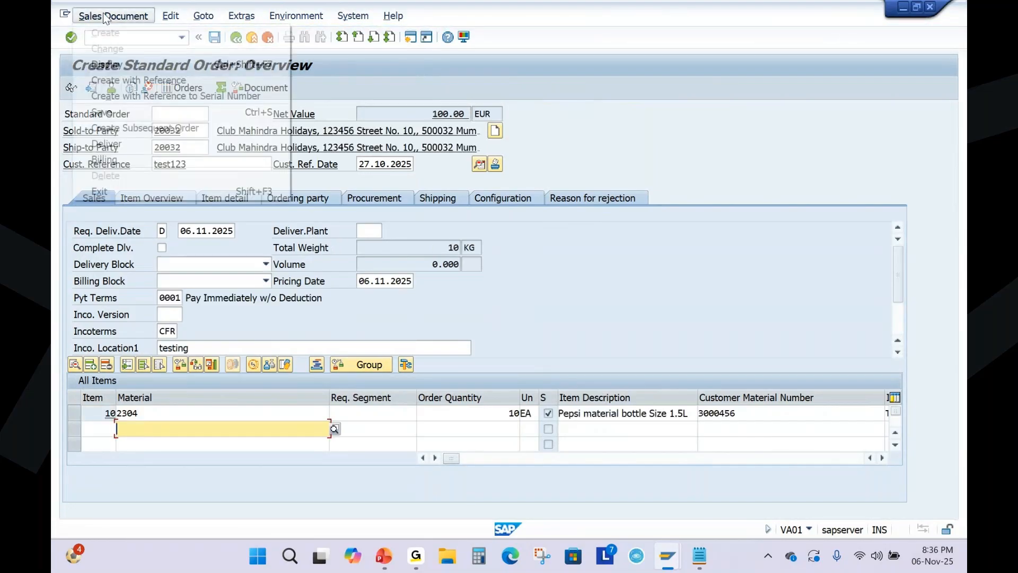
pyautogui.click(132, 145)
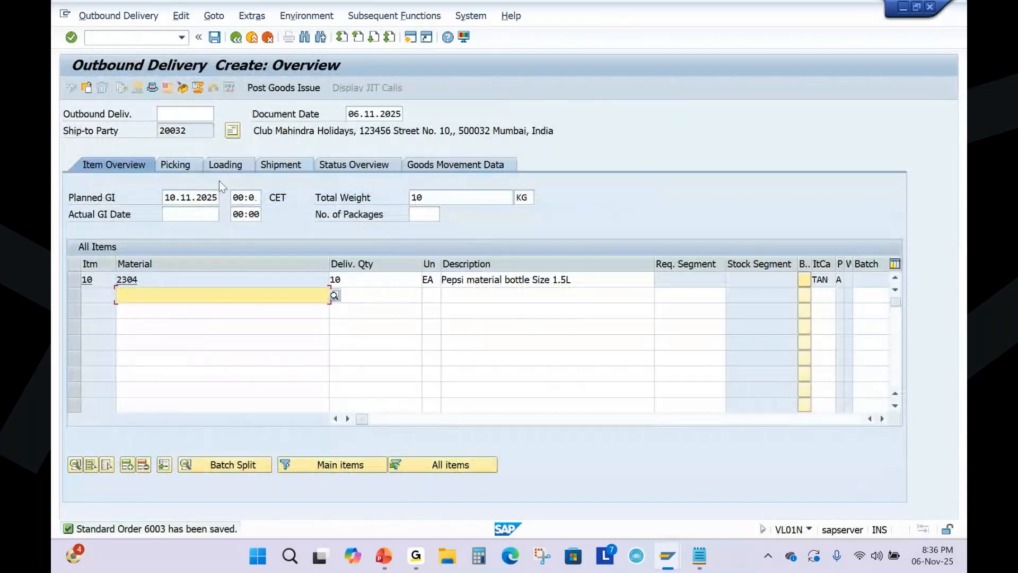
pyautogui.click(175, 165)
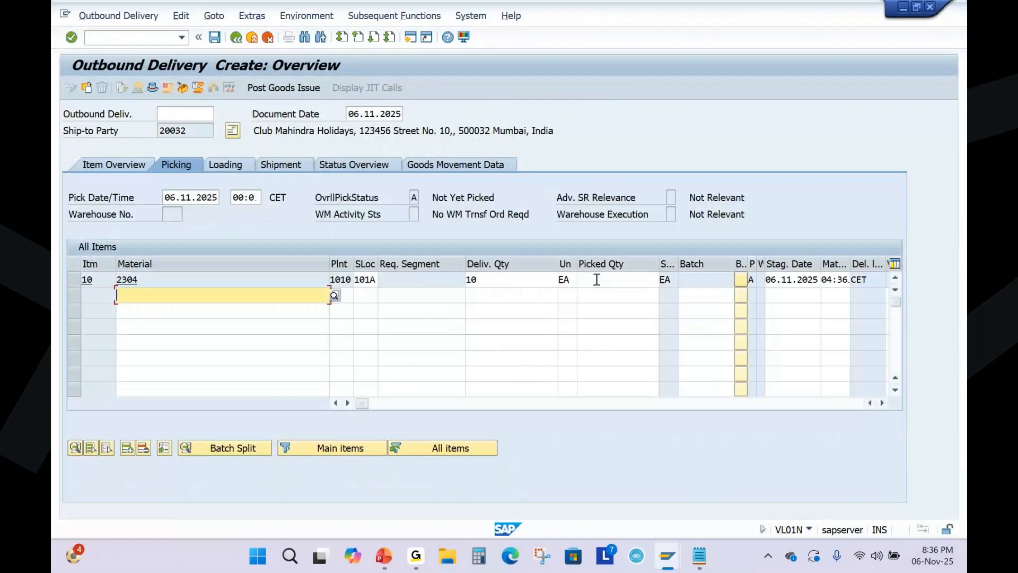
pyautogui.click(597, 280)
pyautogui.click(591, 295)
pyautogui.click(201, 88)
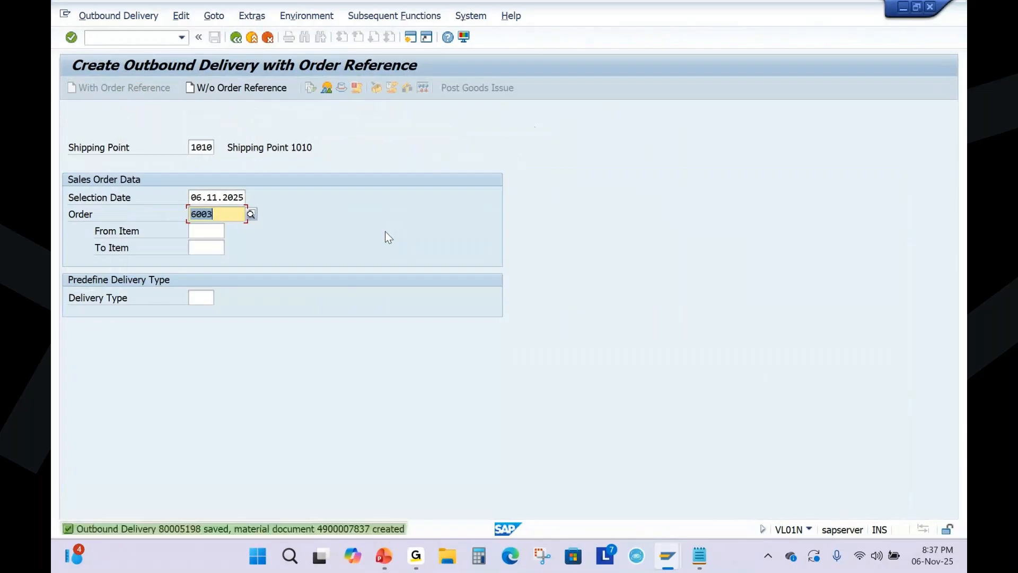
# Bring up the new outbound delivery's number in VL03N, then create and save its billing document in VF01.
pyautogui.click(118, 15)
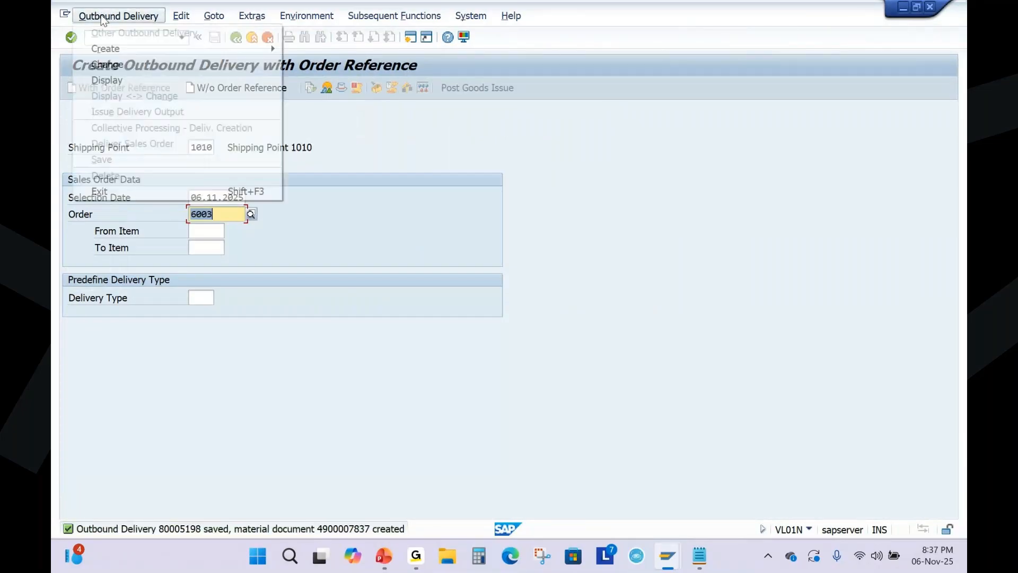
pyautogui.click(119, 80)
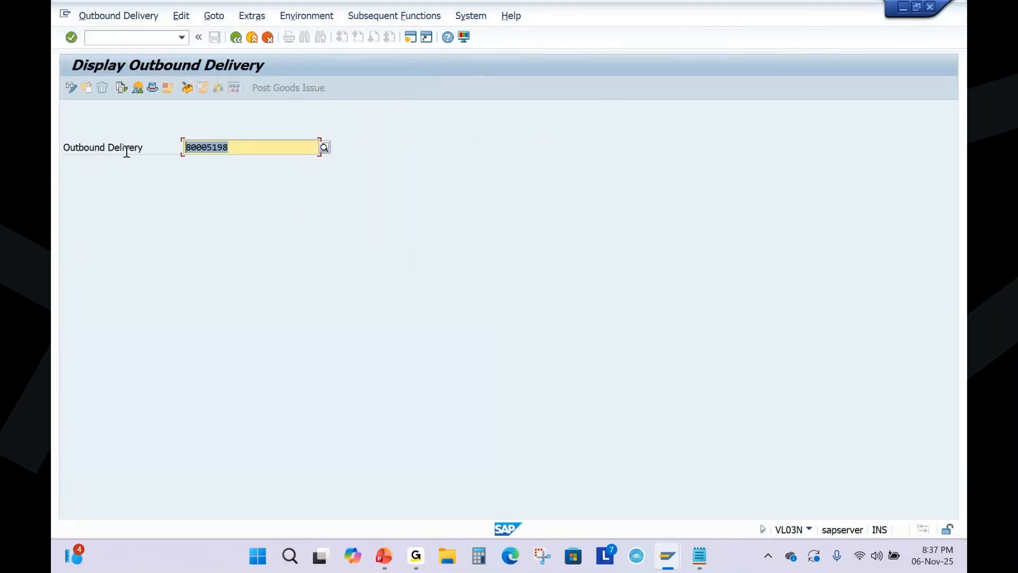
pyautogui.click(109, 36)
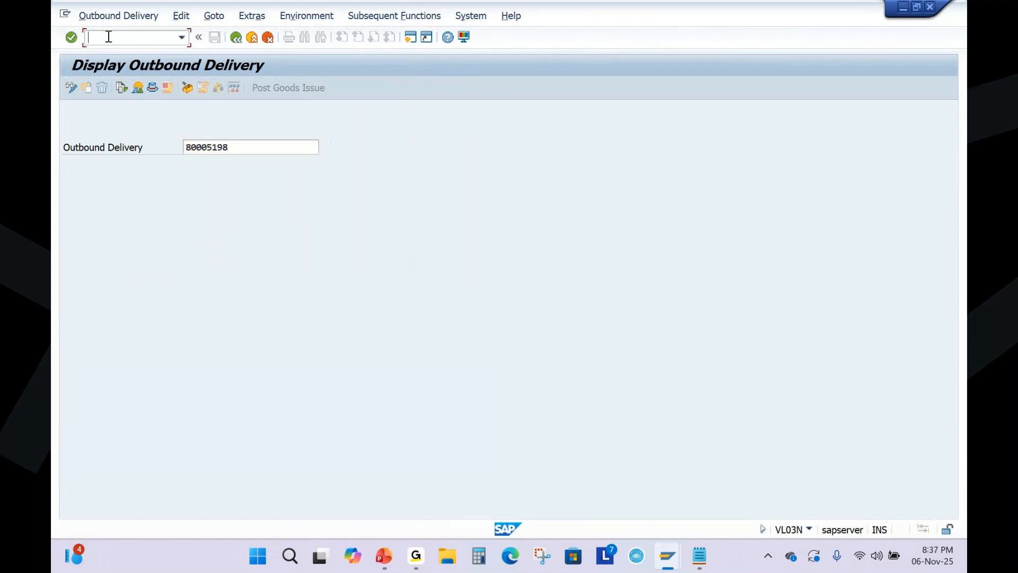
pyautogui.press('Return')
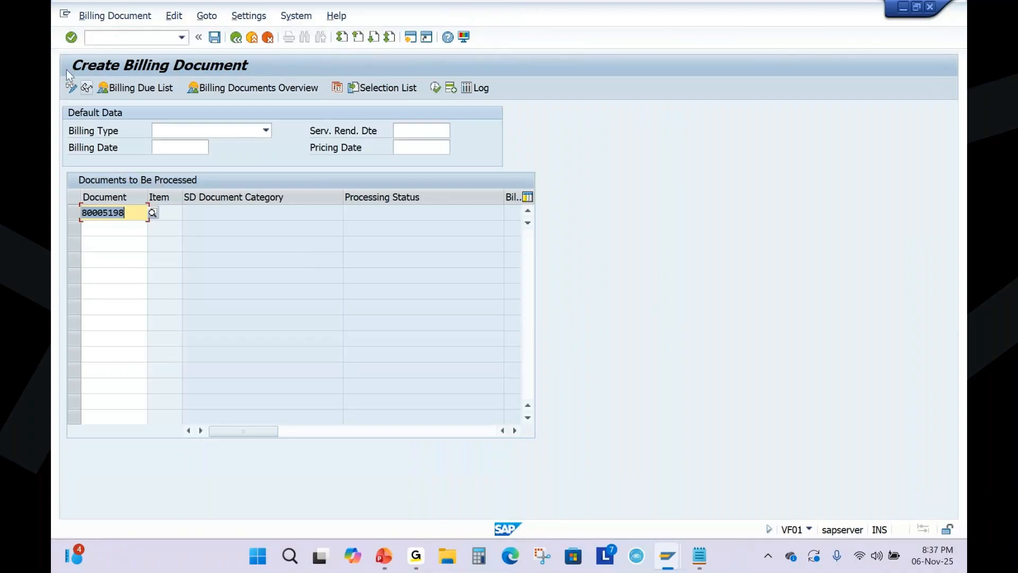
pyautogui.press('Return')
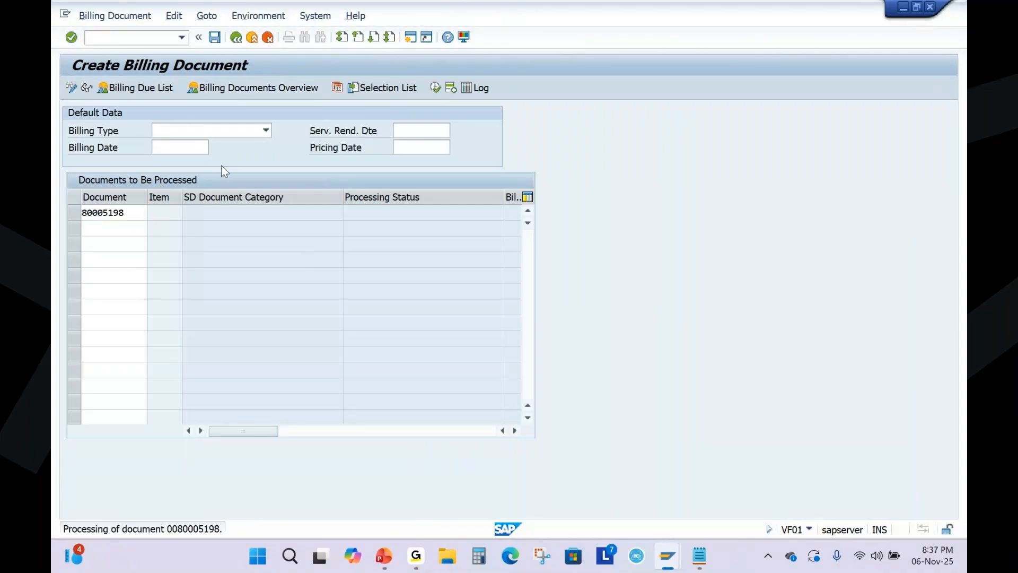
pyautogui.click(213, 39)
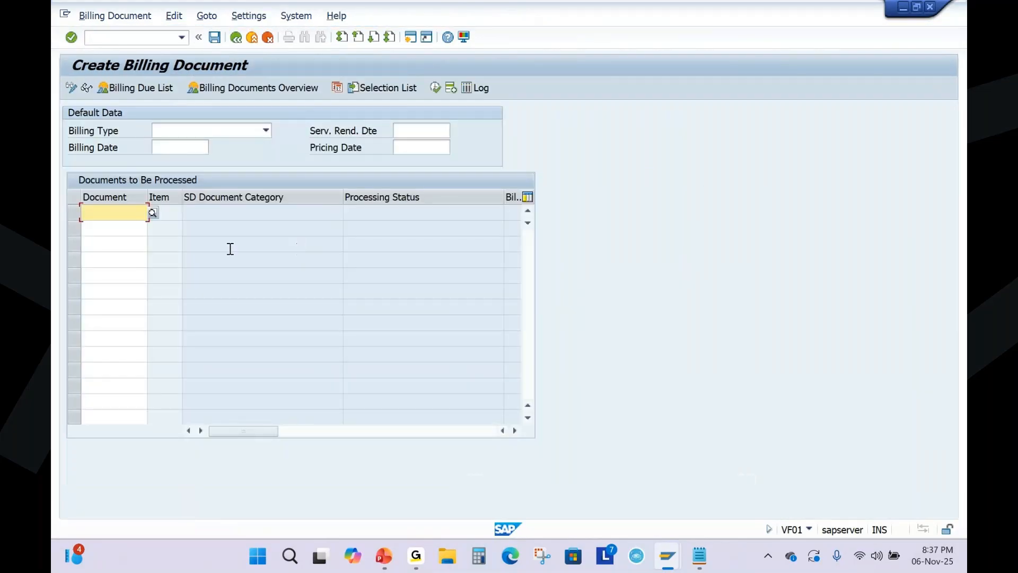
# Bring up the newly saved billing document's number in VF03 and note it in the blank Notepad file.
pyautogui.click(114, 17)
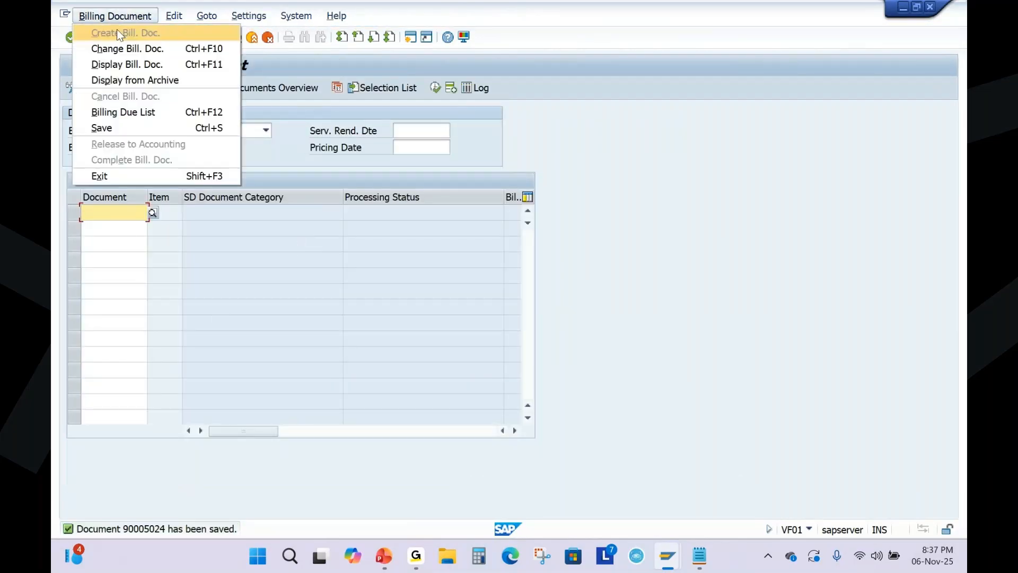
pyautogui.click(135, 65)
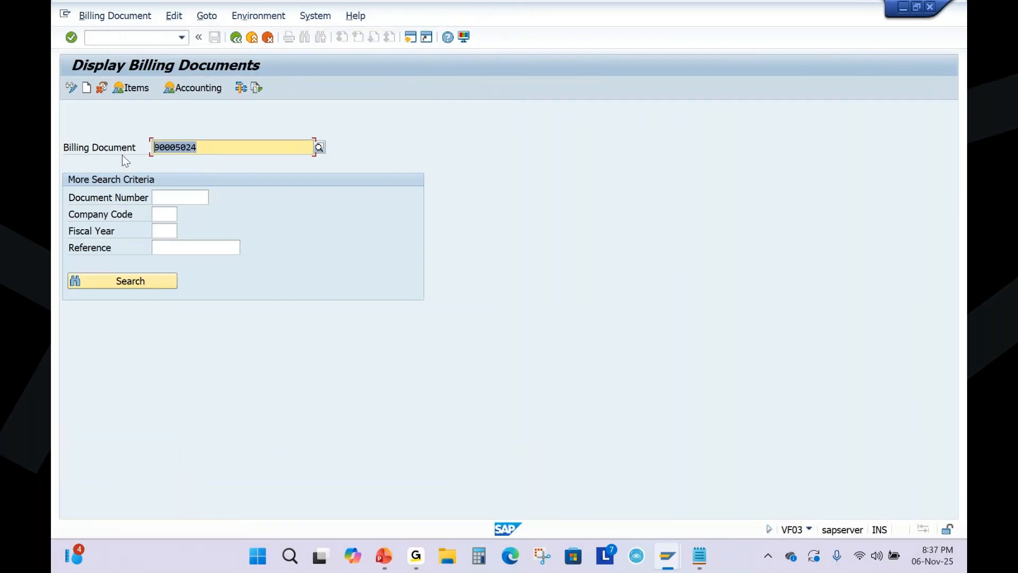
pyautogui.click(700, 555)
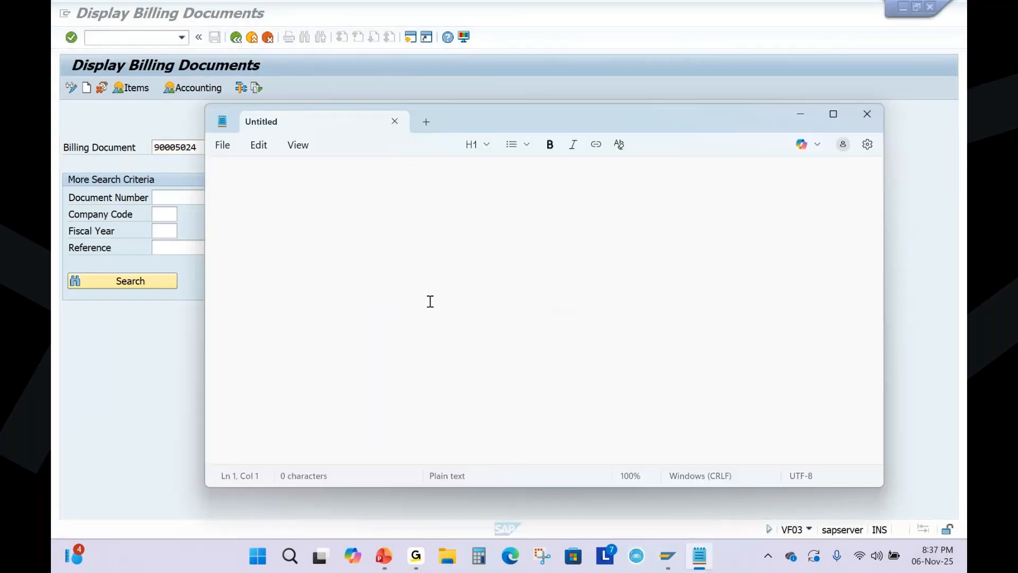
pyautogui.write('90005024')
pyautogui.click(807, 113)
# Start a standard order in VA01 with Club Mahindra Holidays' number as sold-to party, customer reference test123 and reference date 27.10.2025.
pyautogui.click(236, 37)
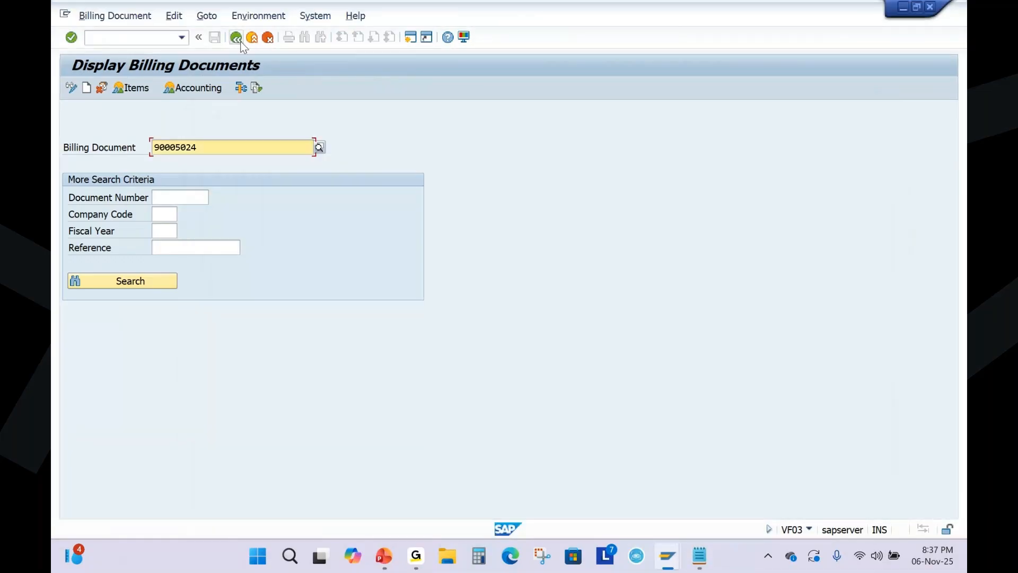
pyautogui.click(122, 37)
pyautogui.write('va01')
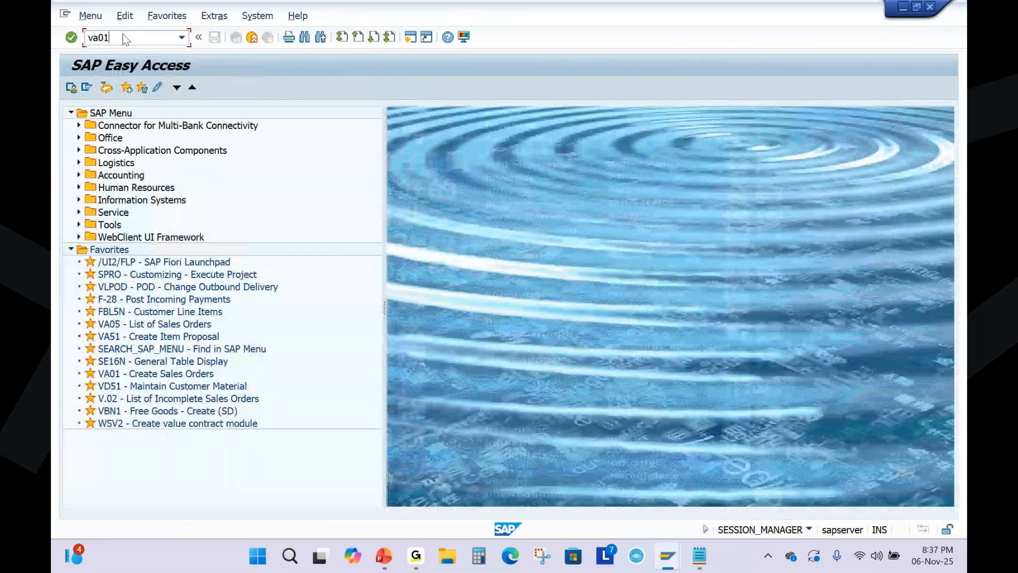
pyautogui.press('Return')
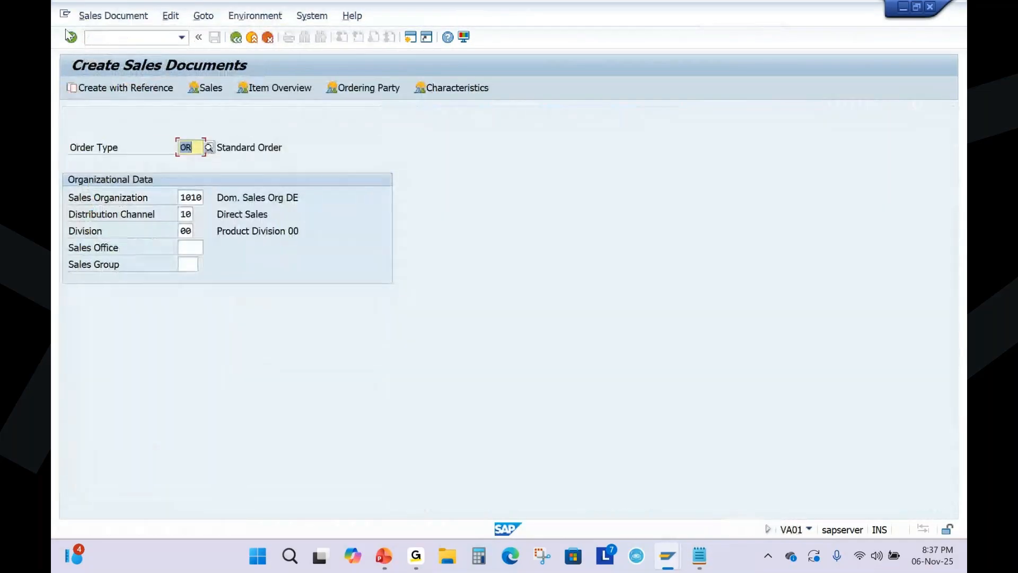
pyautogui.press('Return')
pyautogui.write('20032')
pyautogui.click(172, 163)
pyautogui.write('test123')
pyautogui.click(371, 163)
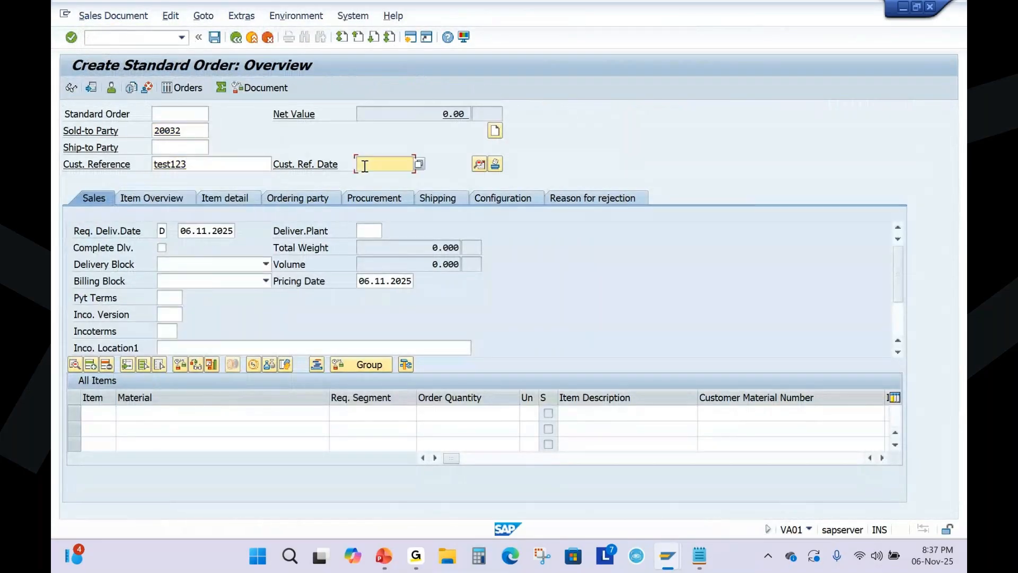
pyautogui.click(375, 177)
# Add material 2305 to the order with quantity 20 and confirm the entries.
pyautogui.click(134, 419)
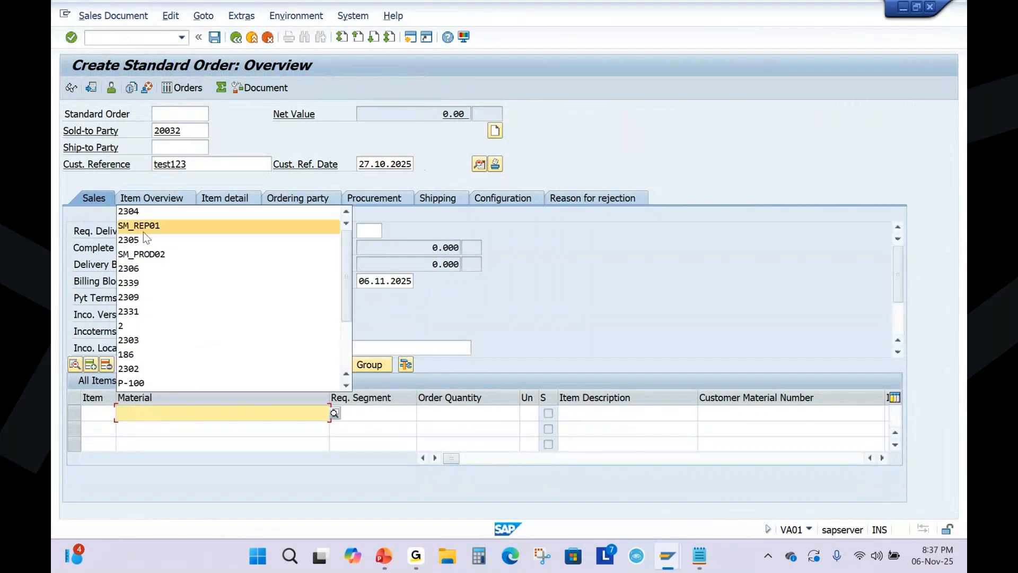
pyautogui.click(144, 231)
pyautogui.click(462, 415)
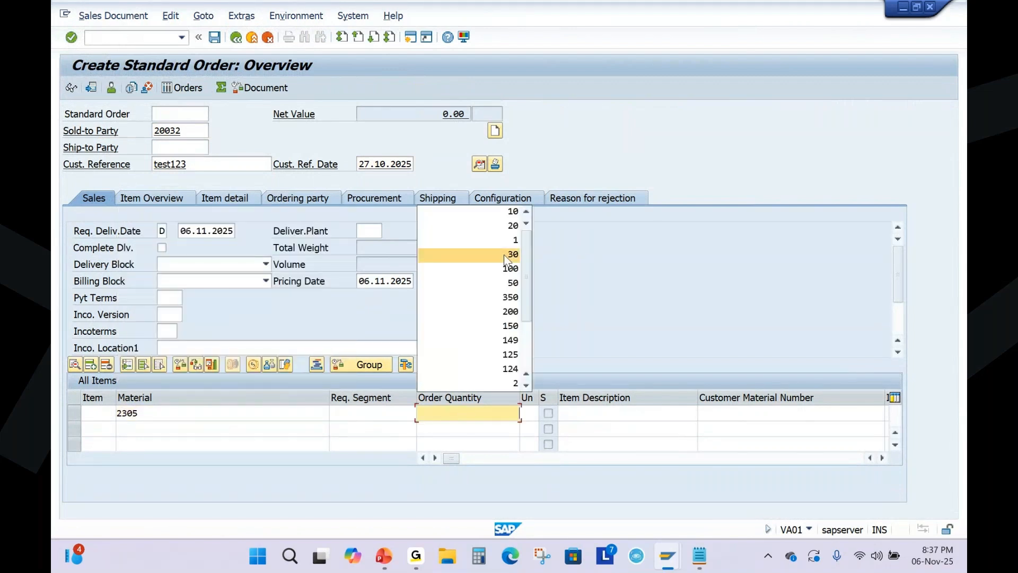
pyautogui.click(509, 229)
pyautogui.click(71, 36)
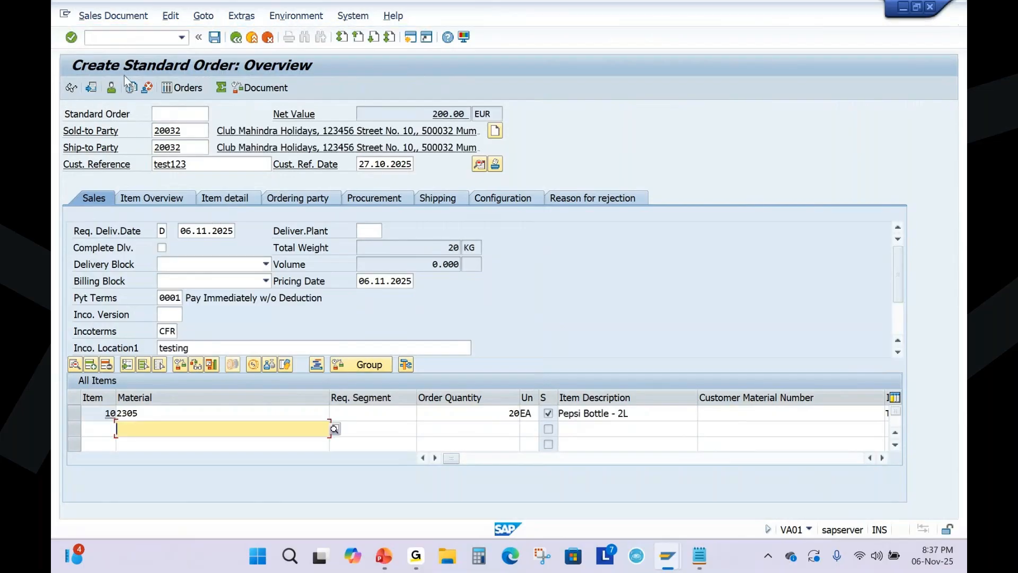
# Check the billing date in the billing data of the material 2305 item and return to the order overview.
pyautogui.doubleClick(122, 416)
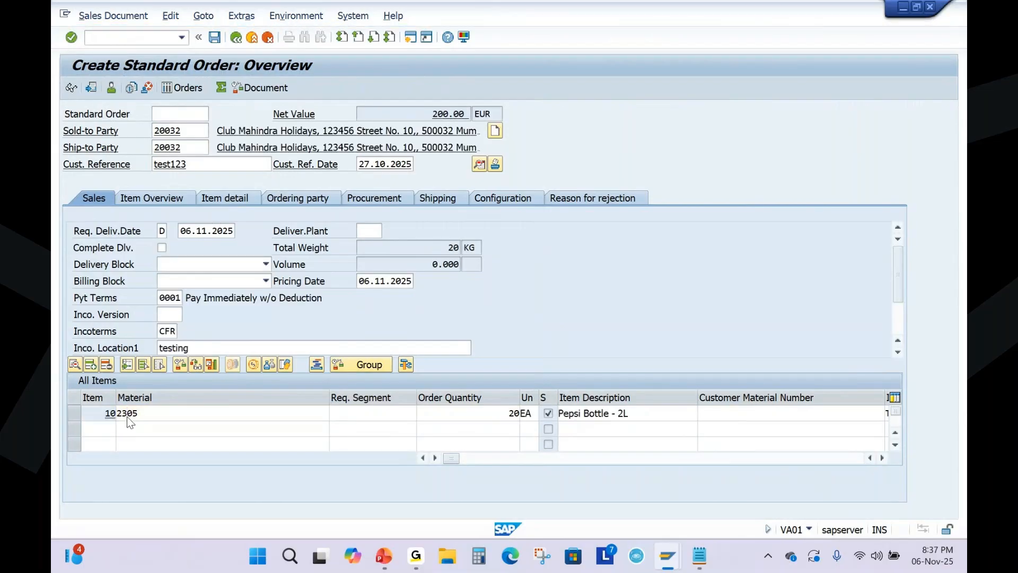
pyautogui.click(268, 182)
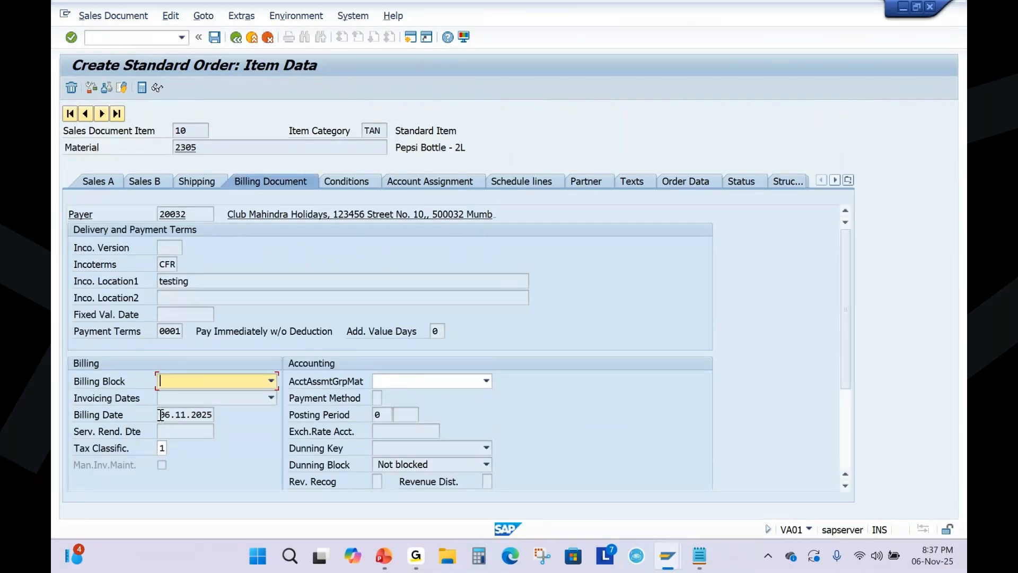
pyautogui.click(161, 415)
pyautogui.click(235, 38)
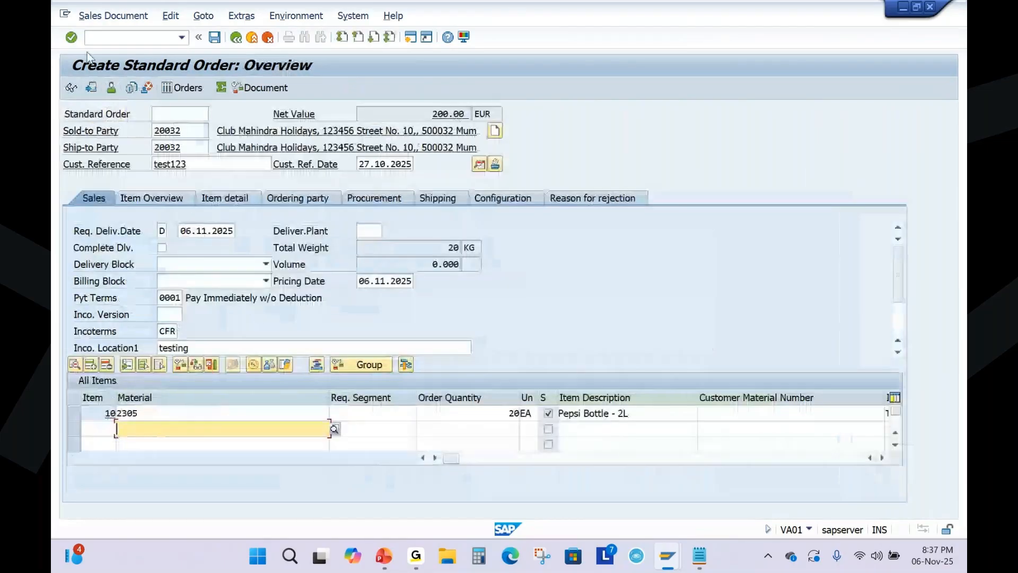
# Save the order by creating its outbound delivery, set the picked quantity of material 2305 to 20, and post goods issue.
pyautogui.click(98, 17)
pyautogui.click(106, 144)
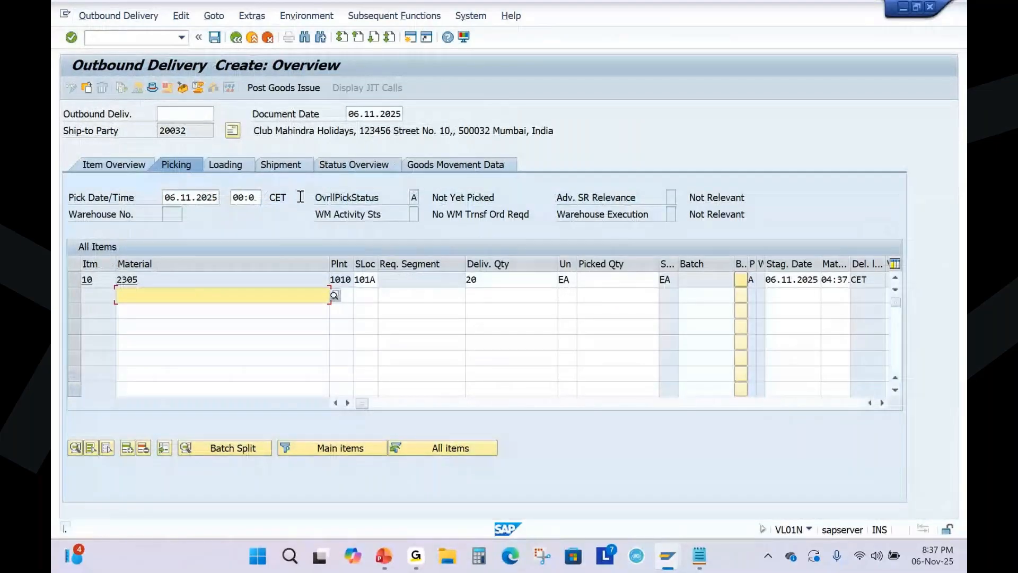
pyautogui.click(590, 279)
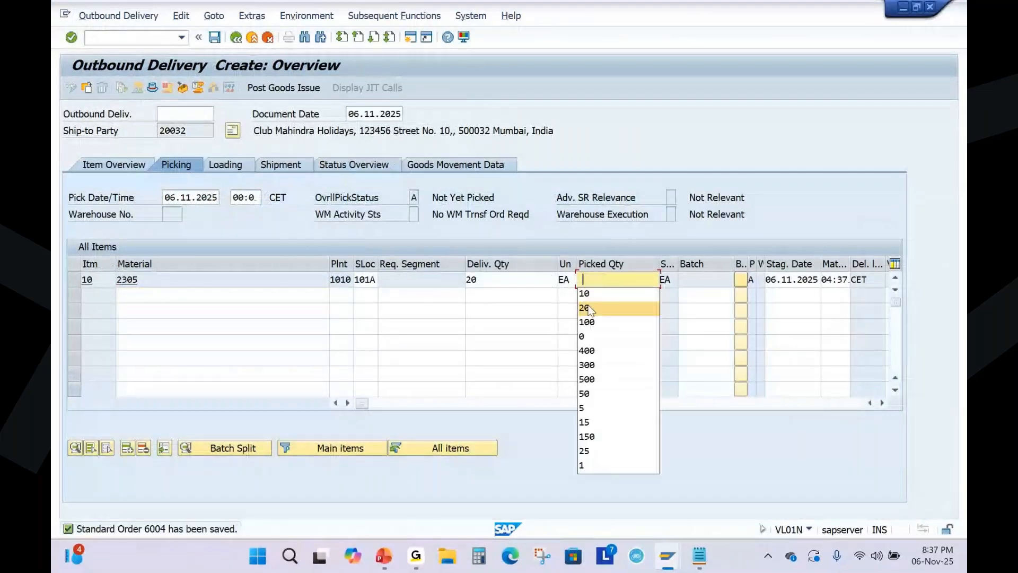
pyautogui.click(586, 309)
pyautogui.press('Return')
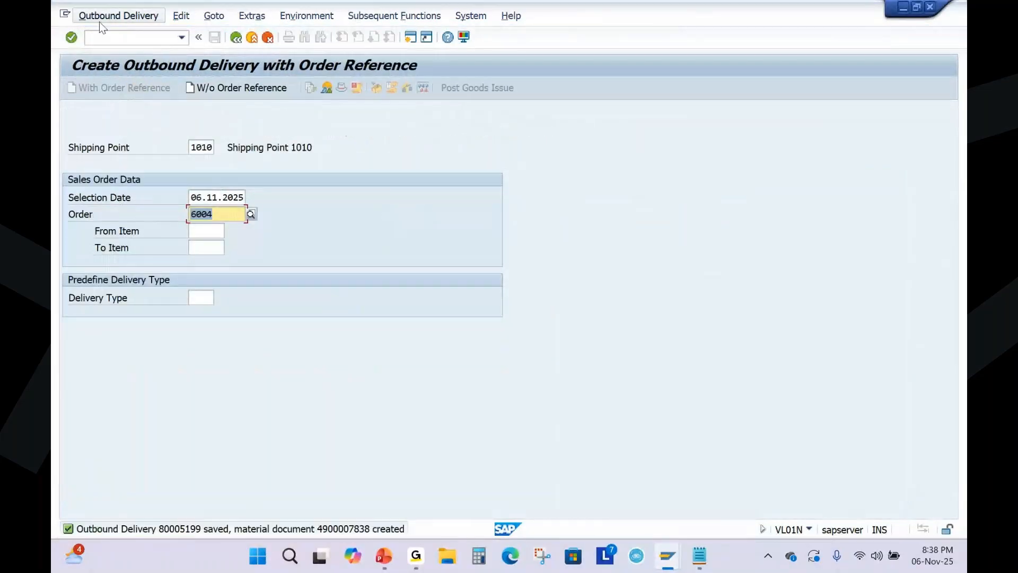
# Bring up the material 2305 delivery's number in VL03N, and create and save its F2 invoice in VF01.
pyautogui.click(99, 20)
pyautogui.click(106, 80)
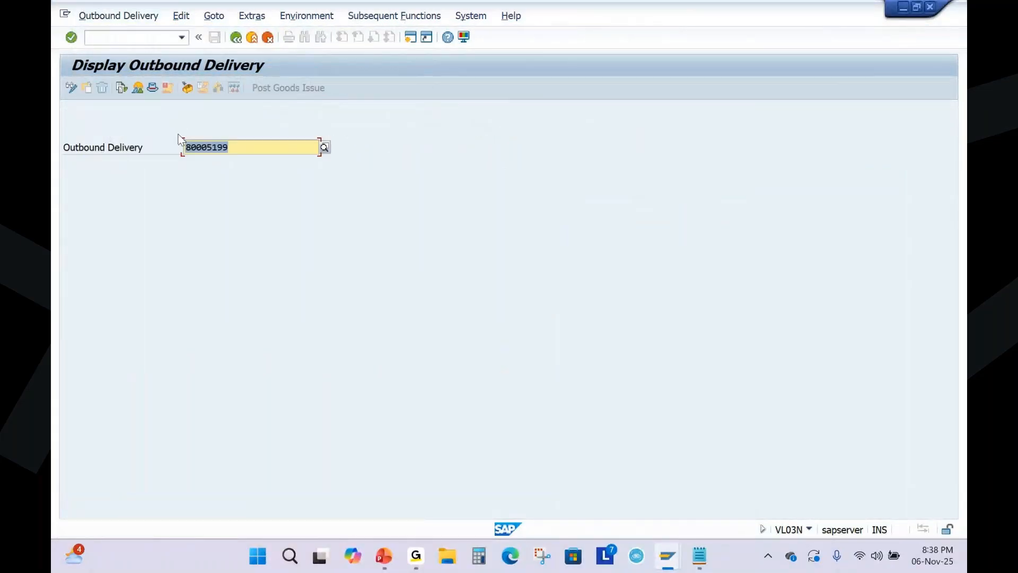
pyautogui.click(119, 35)
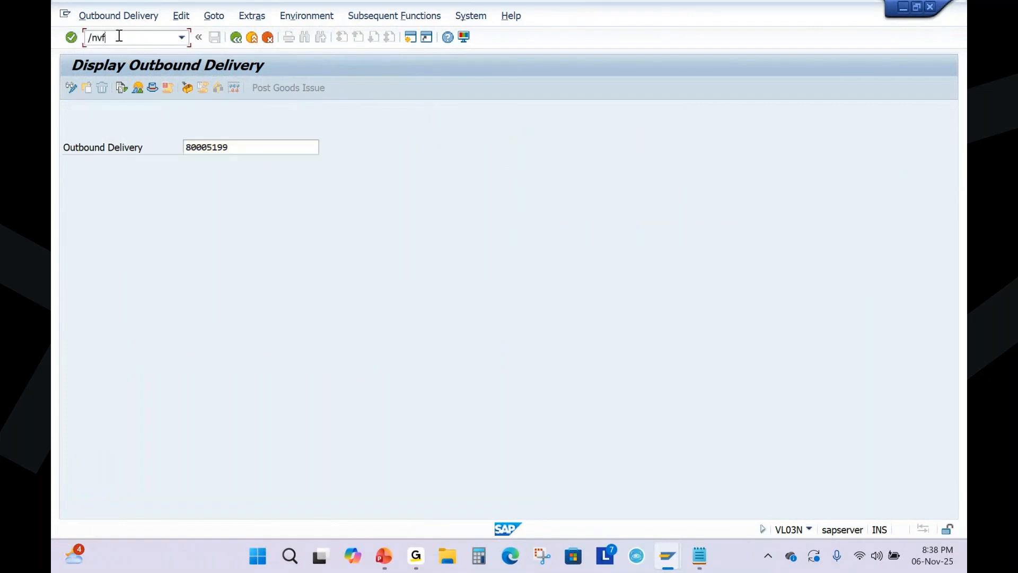
pyautogui.write('/nvf01')
pyautogui.press('Return')
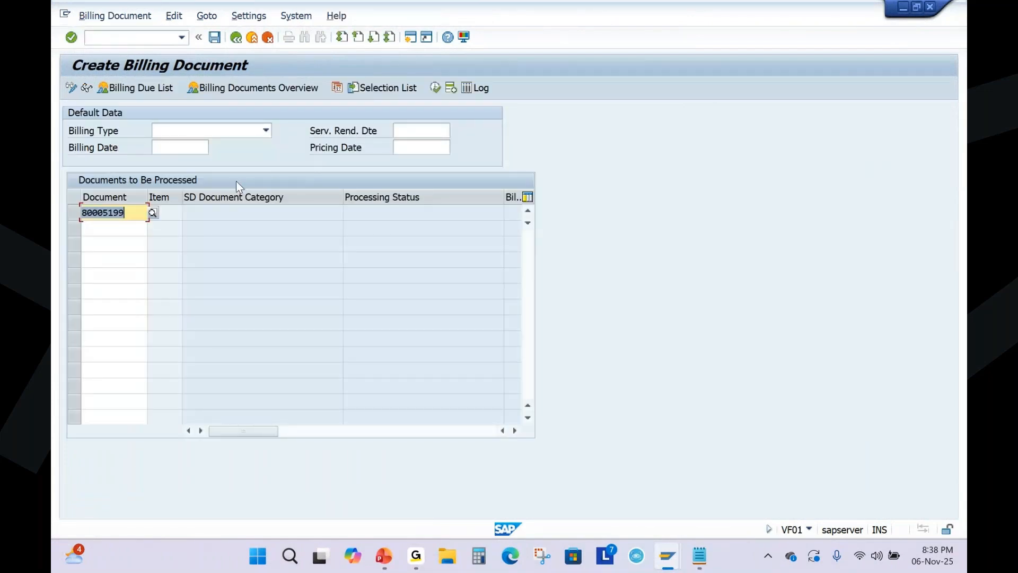
pyautogui.press('Return')
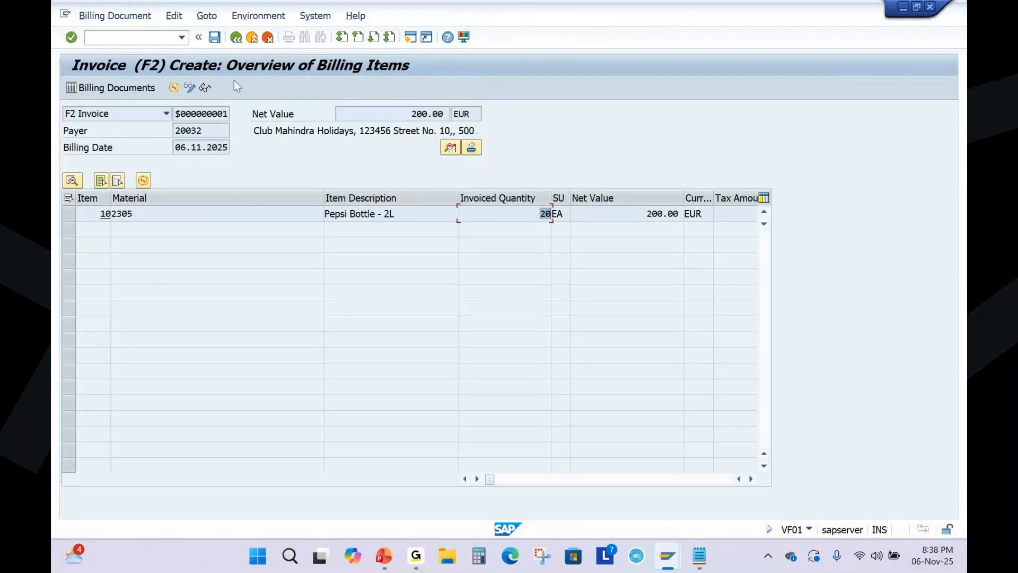
pyautogui.click(214, 37)
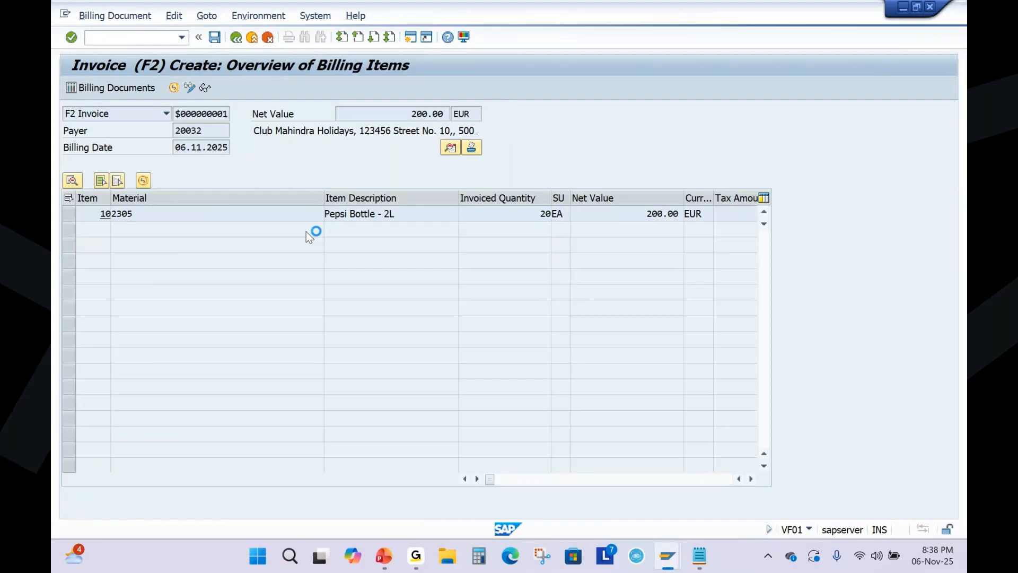
# Bring up the second invoice's number in VF03 and add it to the Notepad list below the first.
pyautogui.click(115, 15)
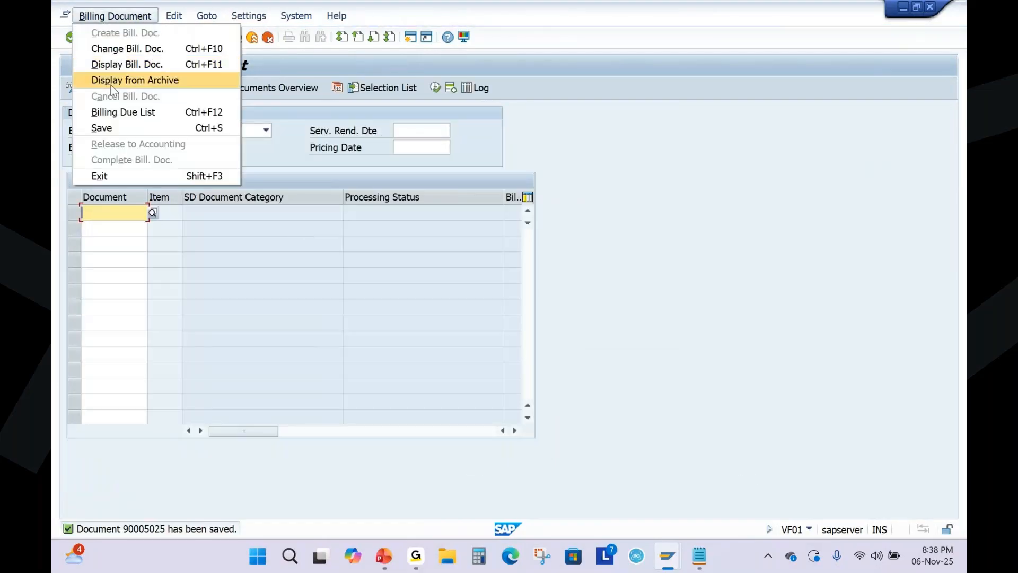
pyautogui.click(127, 64)
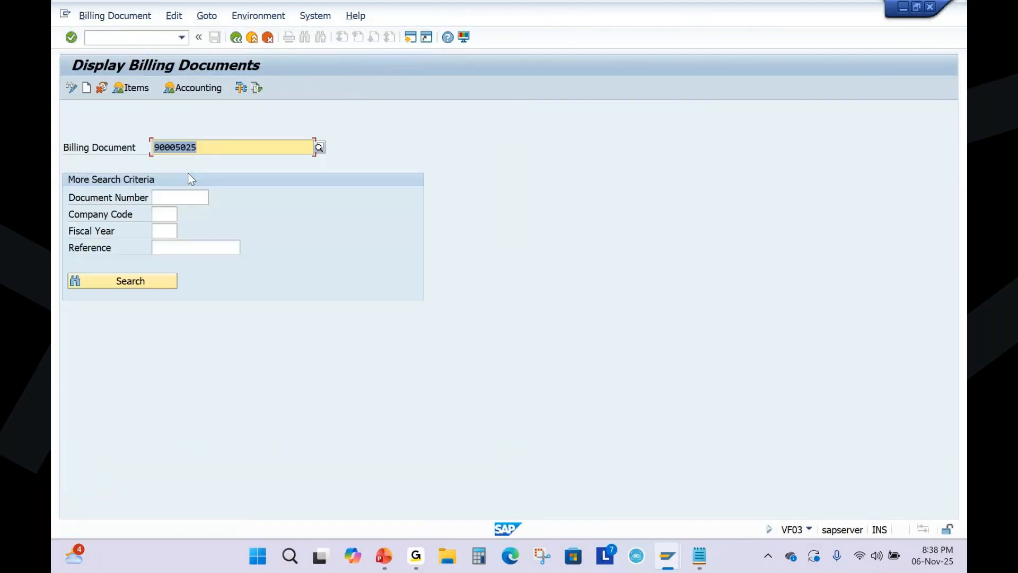
pyautogui.click(699, 556)
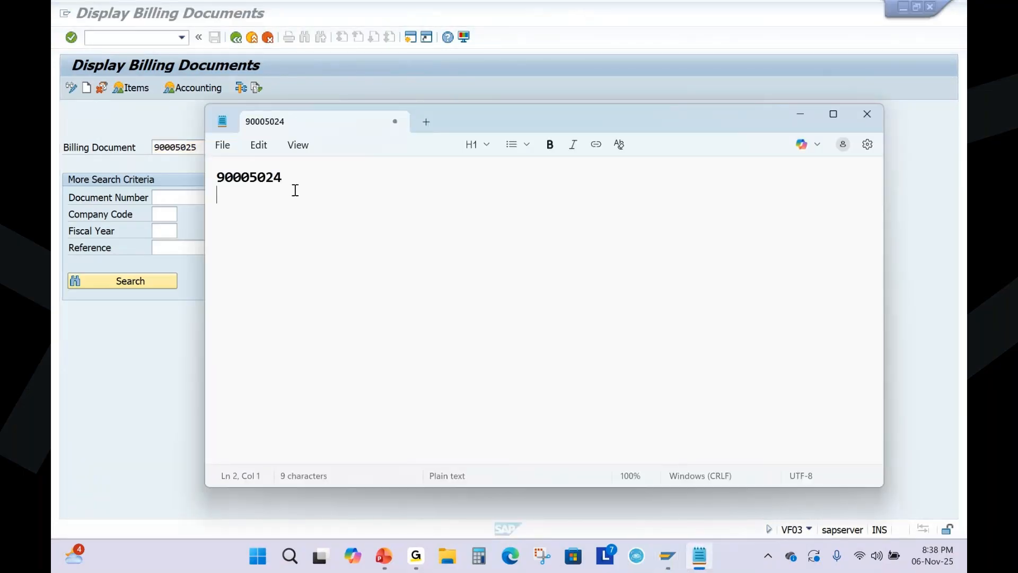
pyautogui.write('90005025')
# Annotate the two noted invoice numbers with their amounts, 100 EUR for the first and 200 EUR for the second.
pyautogui.click(295, 175)
pyautogui.write('- ')
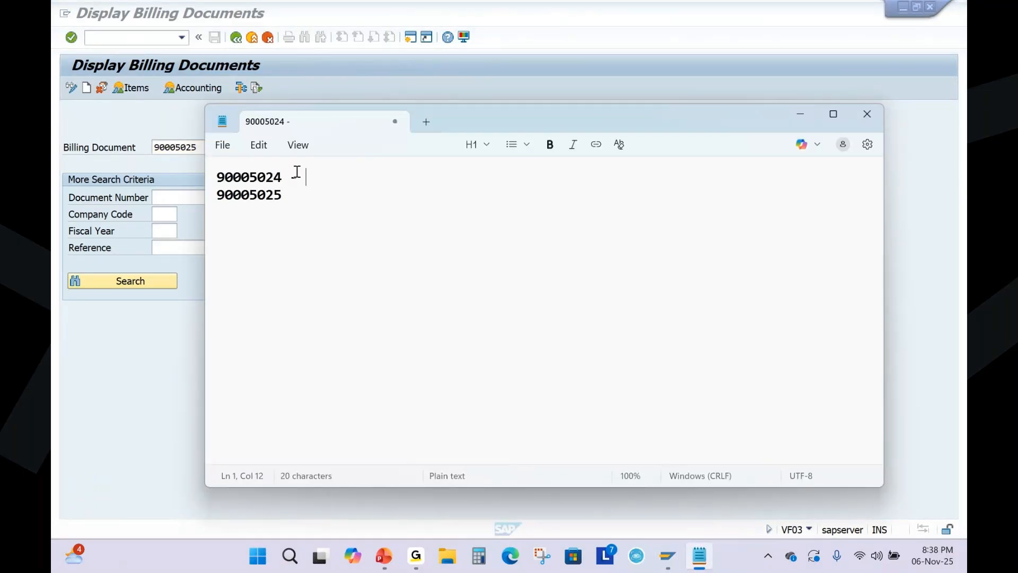
pyautogui.write('100 EYU')
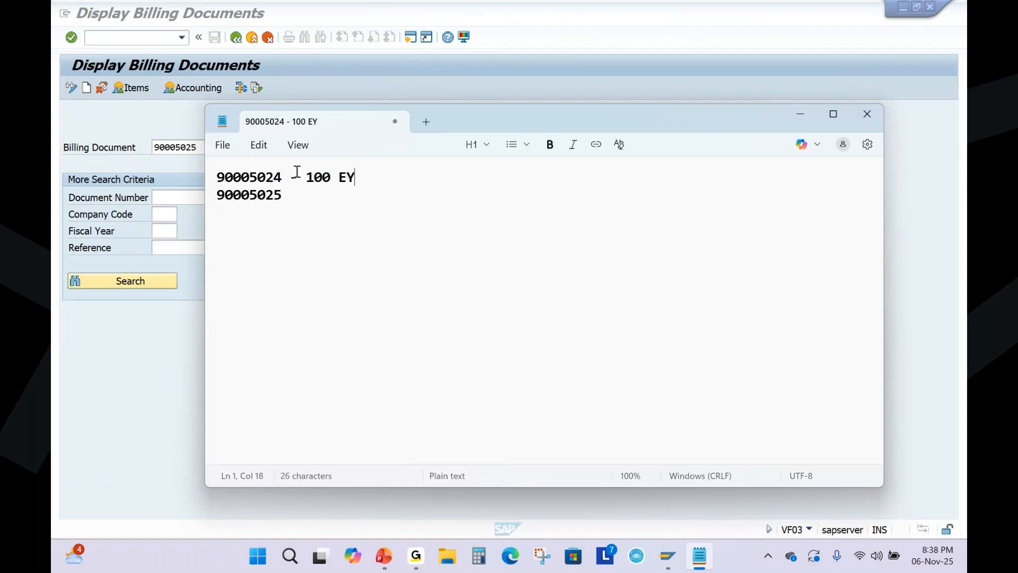
pyautogui.press('BackSpace')
pyautogui.press('BackSpace')
pyautogui.write('UR')
pyautogui.click(305, 192)
pyautogui.write('- 2')
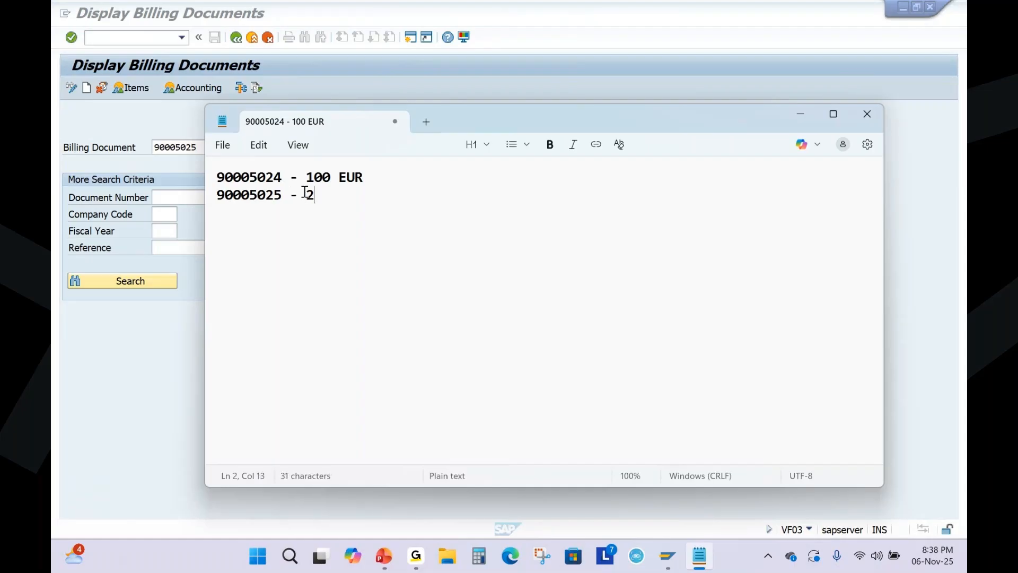
pyautogui.write('00 EU')
# Display the second invoice in VF03 and compare its net value with the amount in the Notepad list.
pyautogui.hotkey('alt', 'Tab')
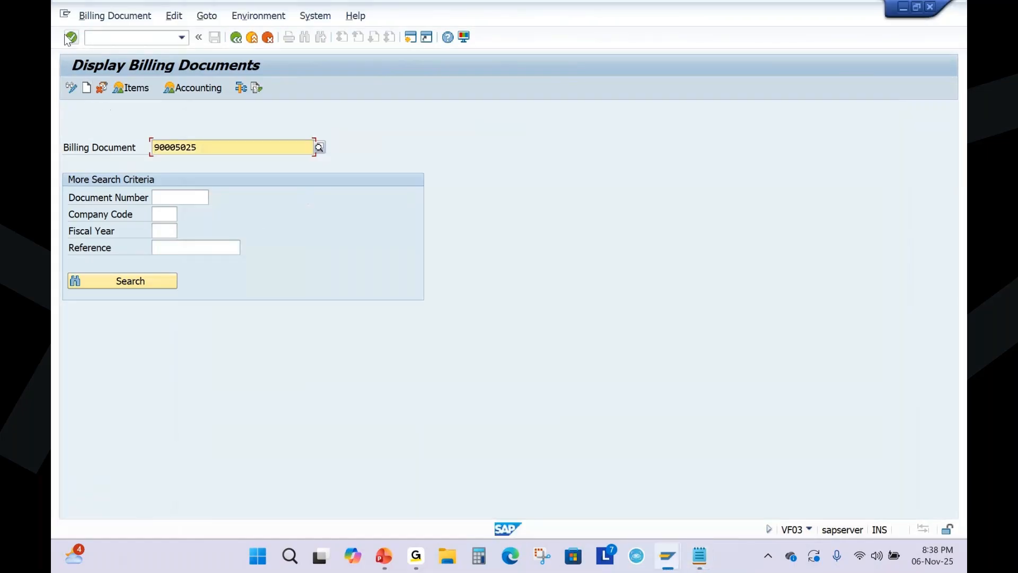
pyautogui.press('Return')
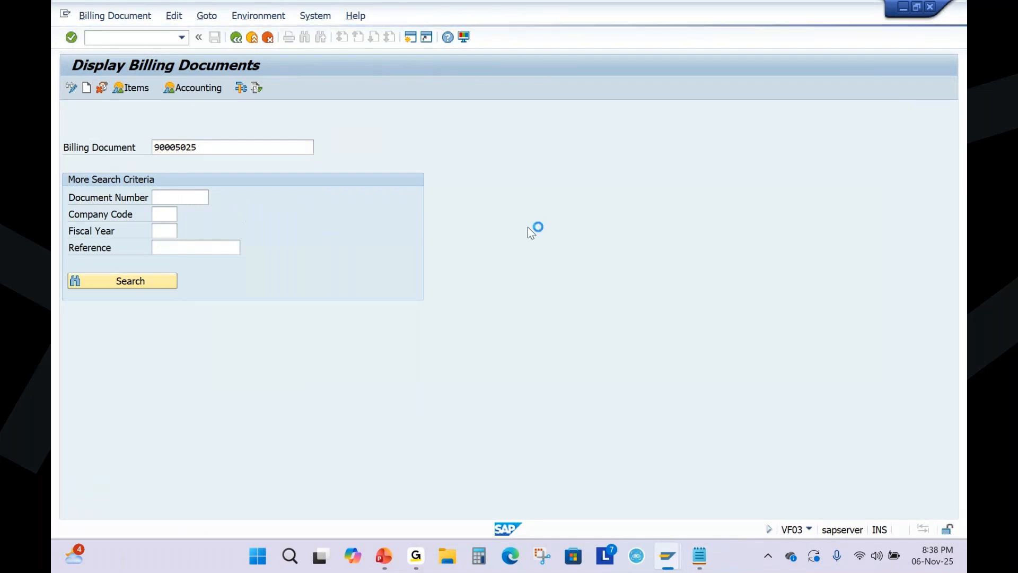
pyautogui.moveTo(647, 214); pyautogui.dragTo(715, 216)
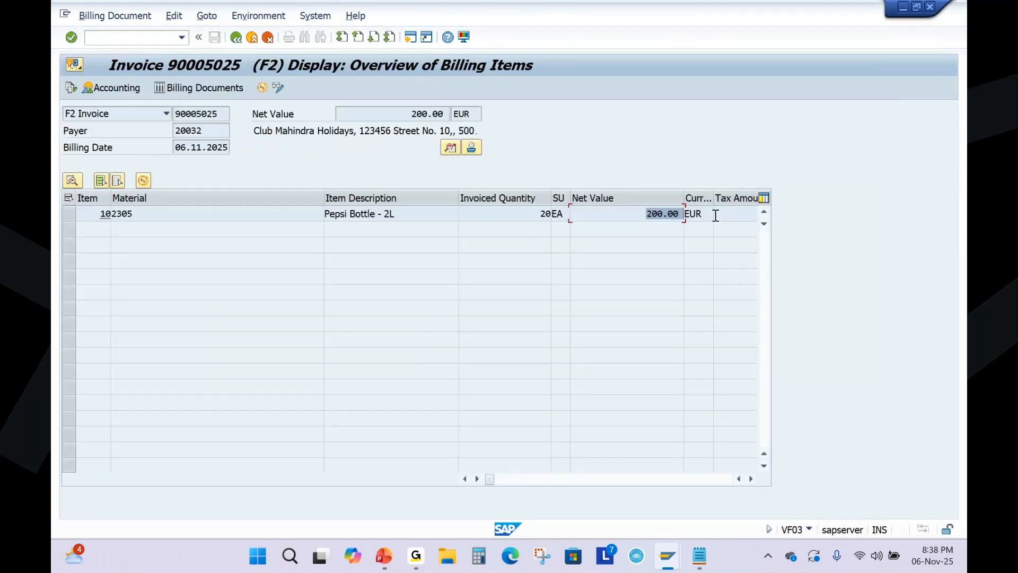
pyautogui.click(709, 563)
pyautogui.moveTo(307, 195); pyautogui.dragTo(374, 190)
pyautogui.hotkey('alt', 'Tab')
pyautogui.click(236, 37)
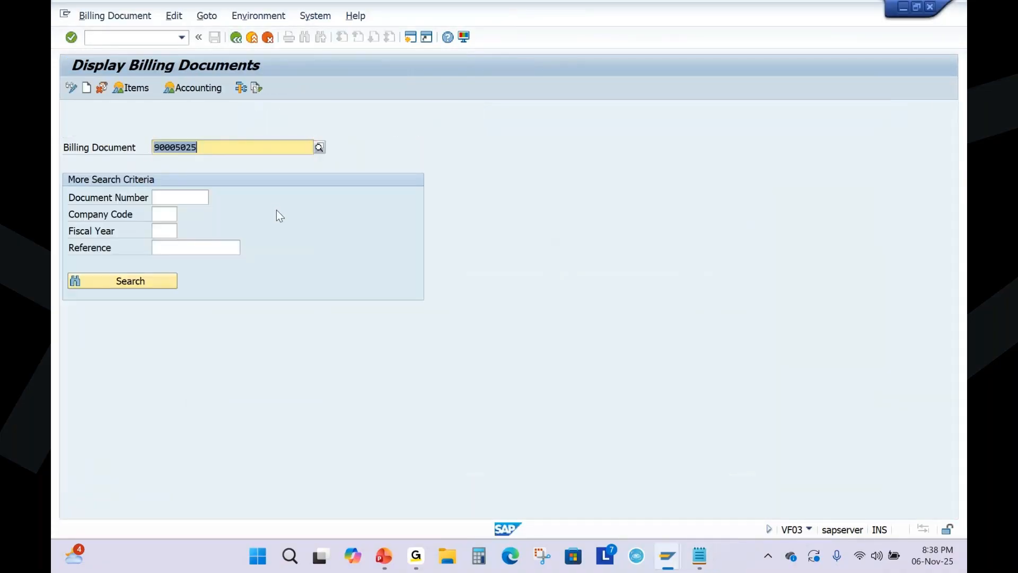
# Display the first invoice, for material 2304, in VF03 and check its net value.
pyautogui.hotkey('alt', 'Tab')
pyautogui.click(200, 150)
pyautogui.press('BackSpace')
pyautogui.write('4')
pyautogui.press('Return')
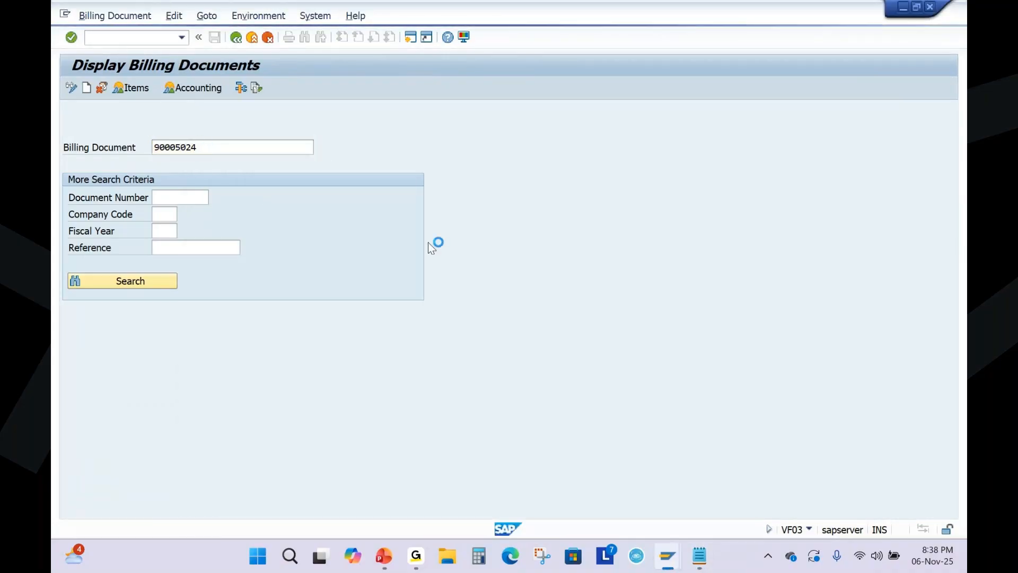
pyautogui.doubleClick(429, 113)
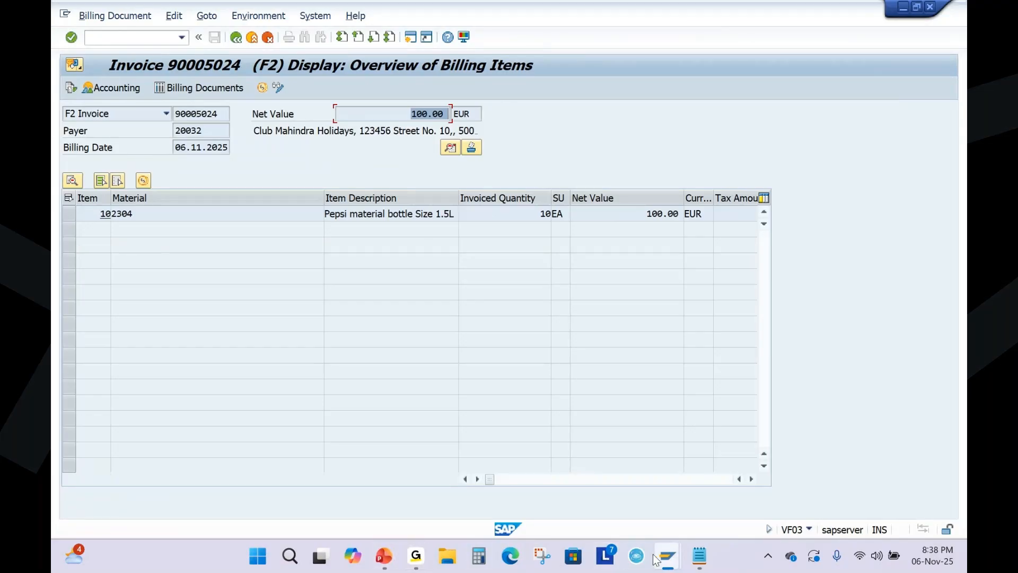
# Switch to PowerPoint to view the Invoice List slide, and return to the invoice display in SAP.
pyautogui.click(384, 557)
pyautogui.scroll(1, 385, 314)
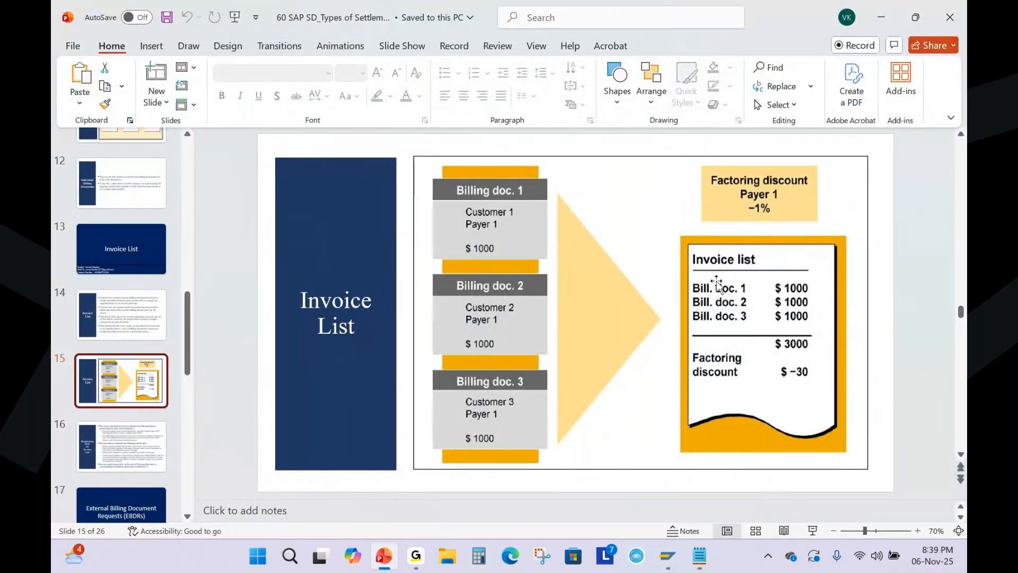
pyautogui.moveTo(671, 566)
pyautogui.click(785, 512)
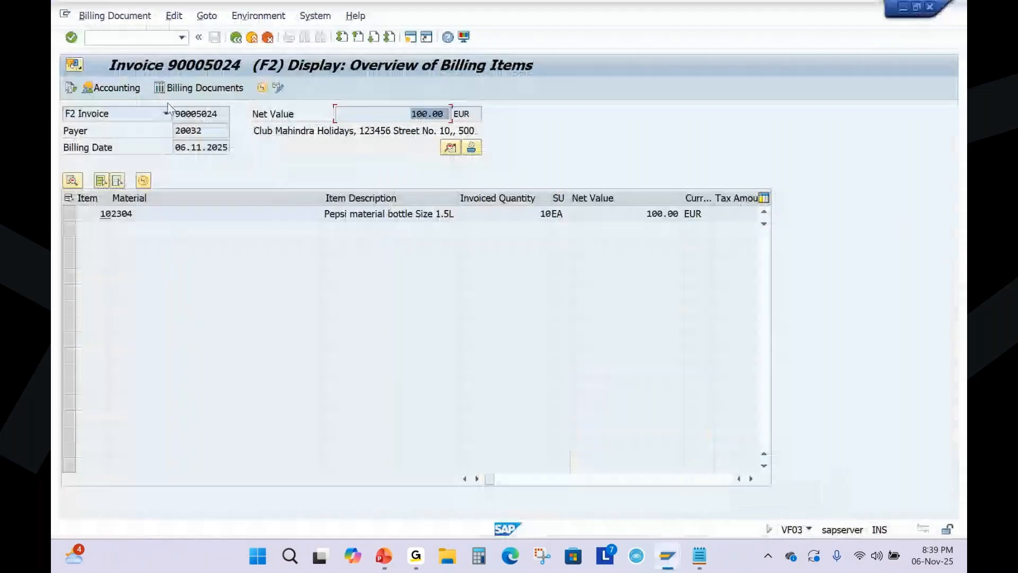
# Return to SAP Easy Access and open VF21 - Create for invoice lists under Logistics, Sales and Distribution, Billing.
pyautogui.write('/n')
pyautogui.press('Return')
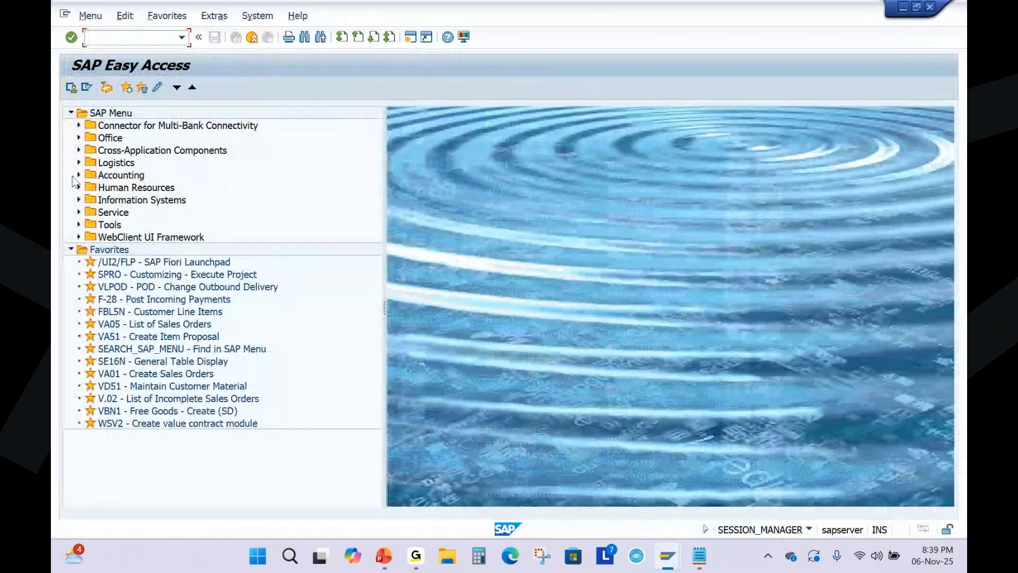
pyautogui.click(79, 163)
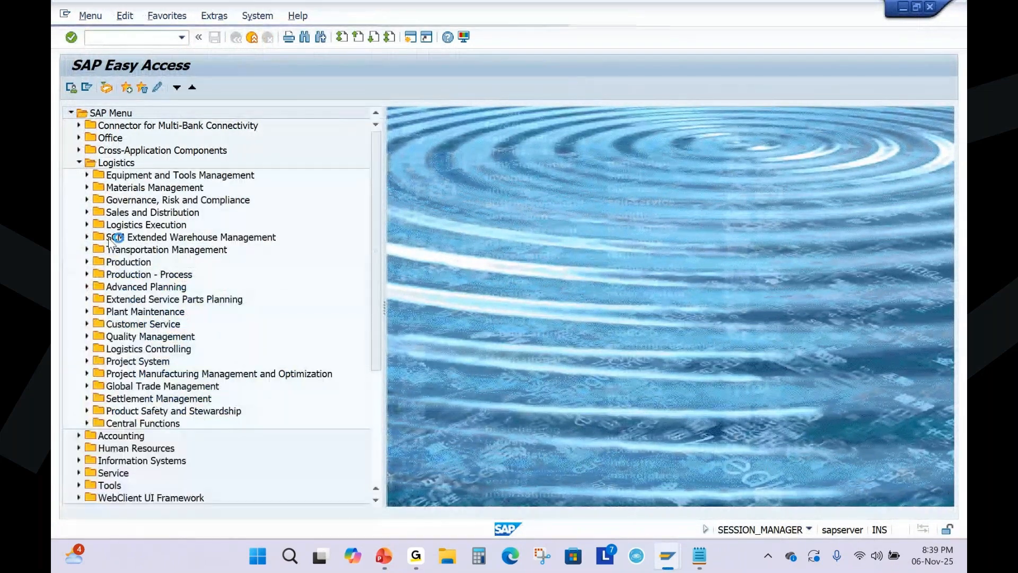
pyautogui.click(87, 212)
pyautogui.click(95, 275)
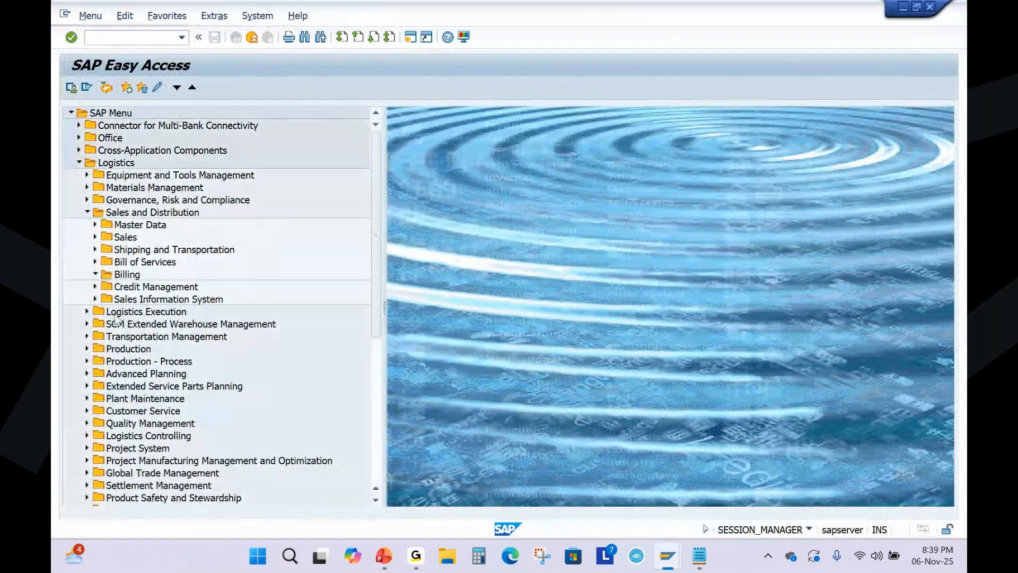
pyautogui.click(103, 299)
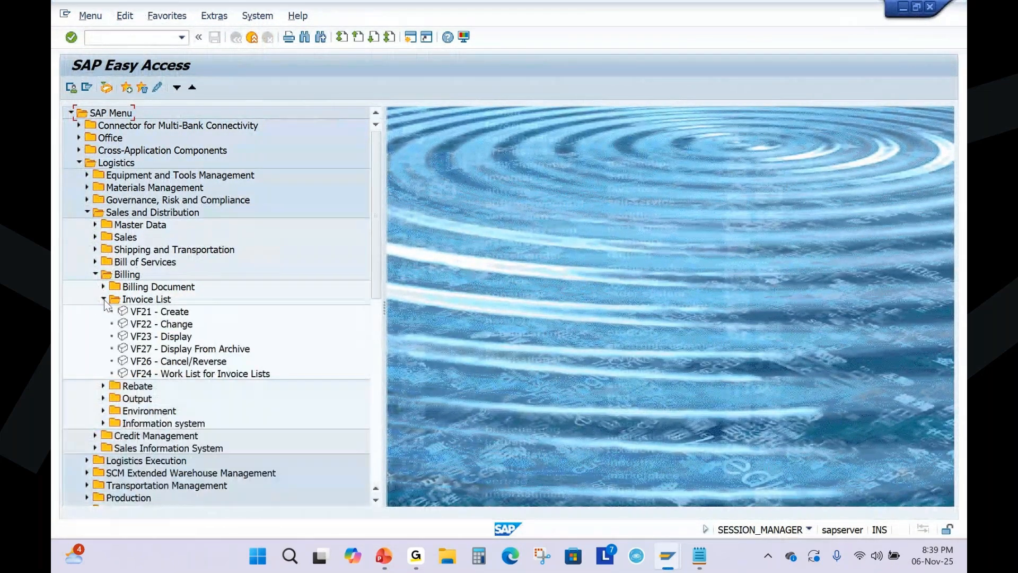
pyautogui.click(169, 313)
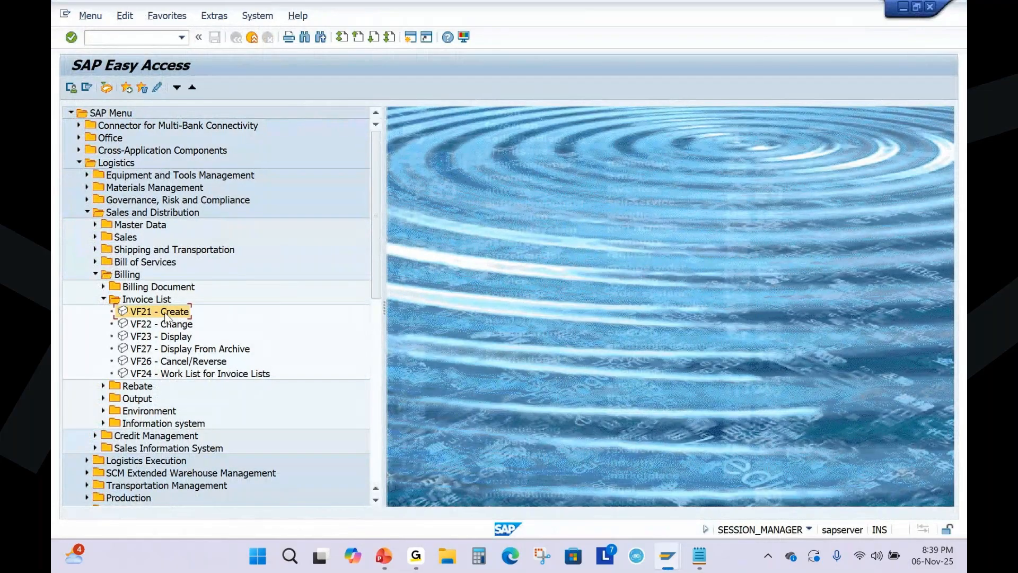
pyautogui.doubleClick(161, 311)
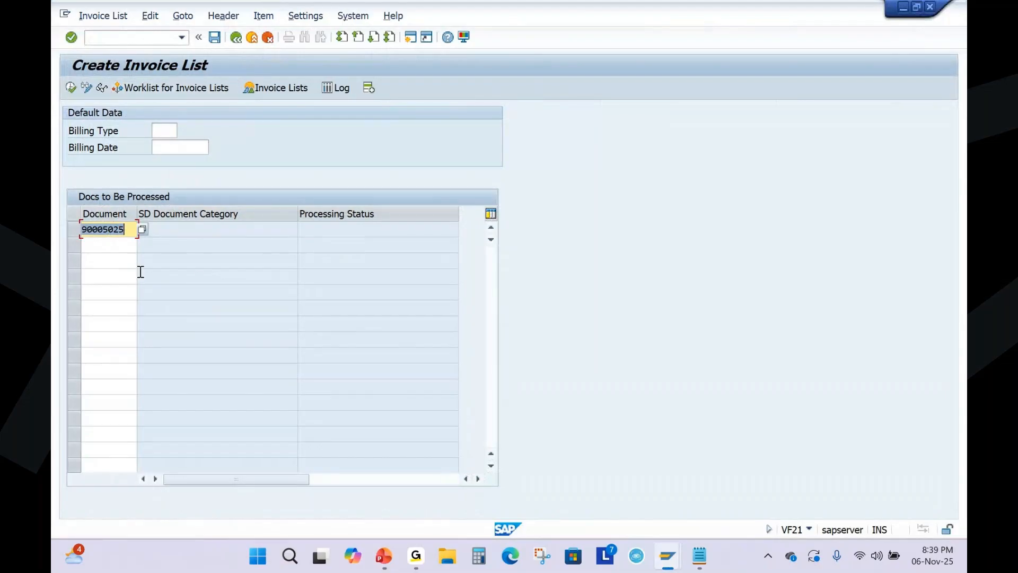
# Set the billing type to LR (Invoice List) from the list of possible billing types.
pyautogui.click(167, 132)
pyautogui.click(182, 132)
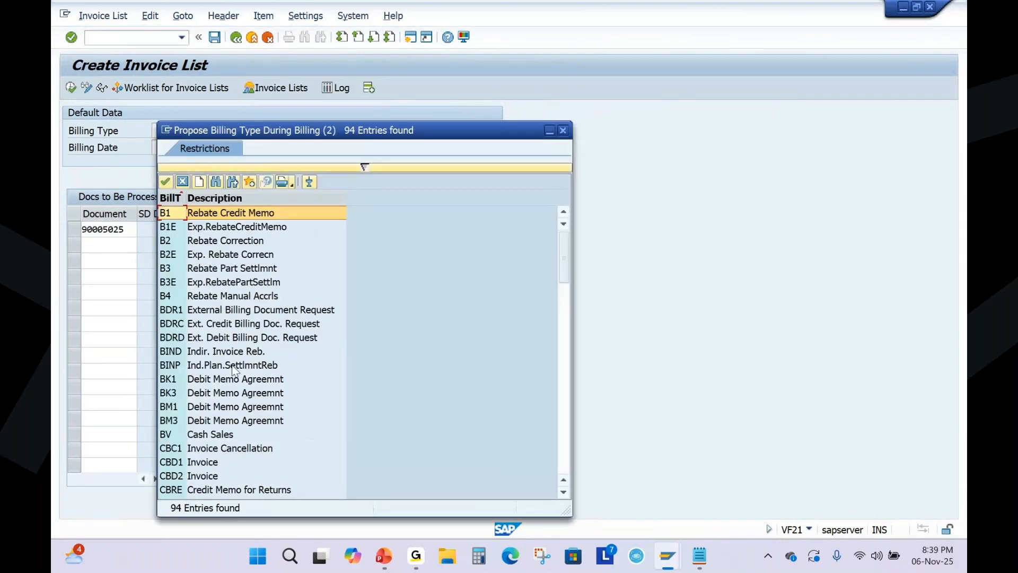
pyautogui.scroll(-10, 236, 389)
pyautogui.scroll(-15, 235, 389)
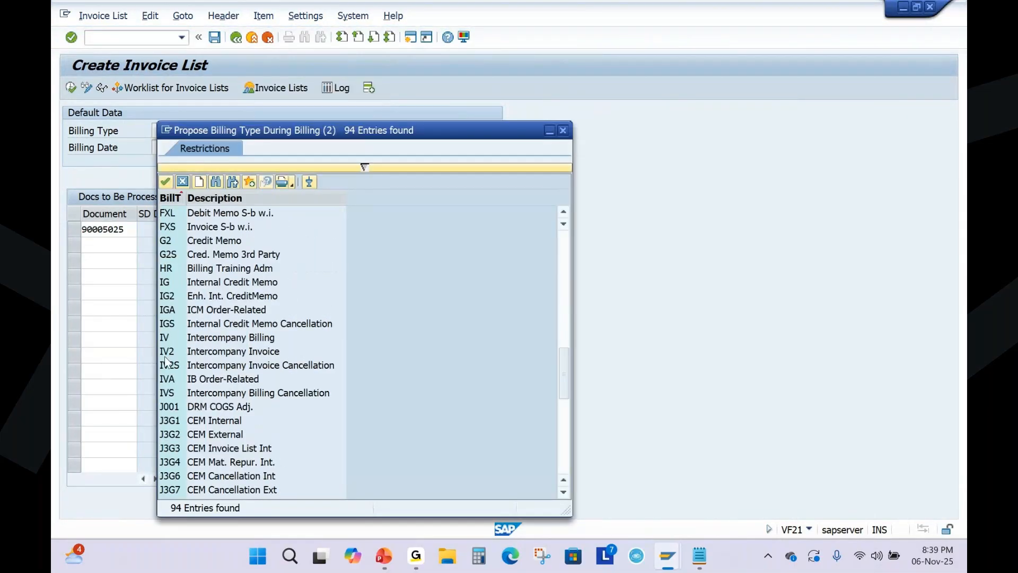
pyautogui.click(212, 408)
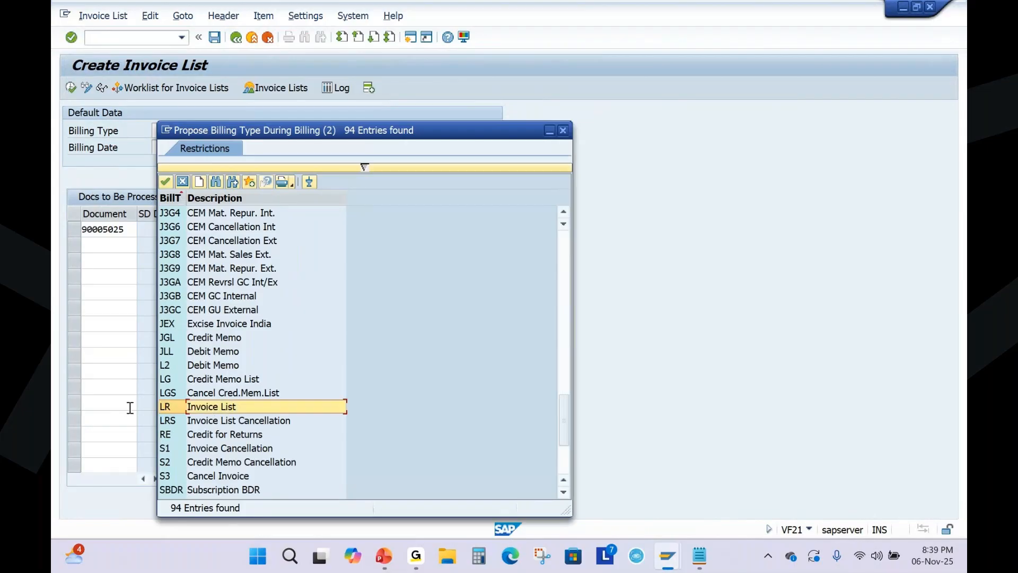
pyautogui.doubleClick(211, 412)
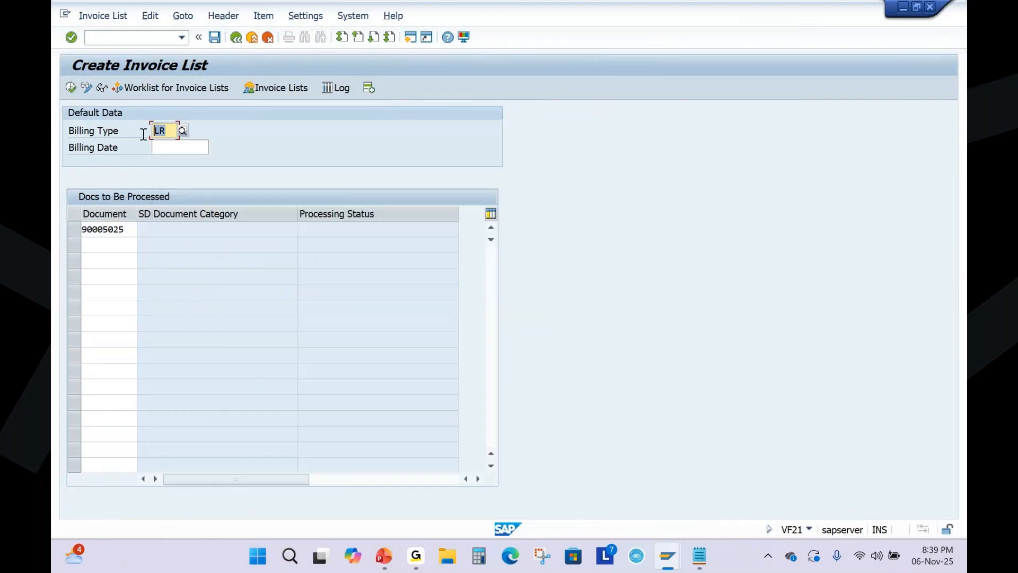
# Copy the 100 EUR invoice's number from Notepad as the second document to process, and execute the invoice list creation.
pyautogui.click(97, 245)
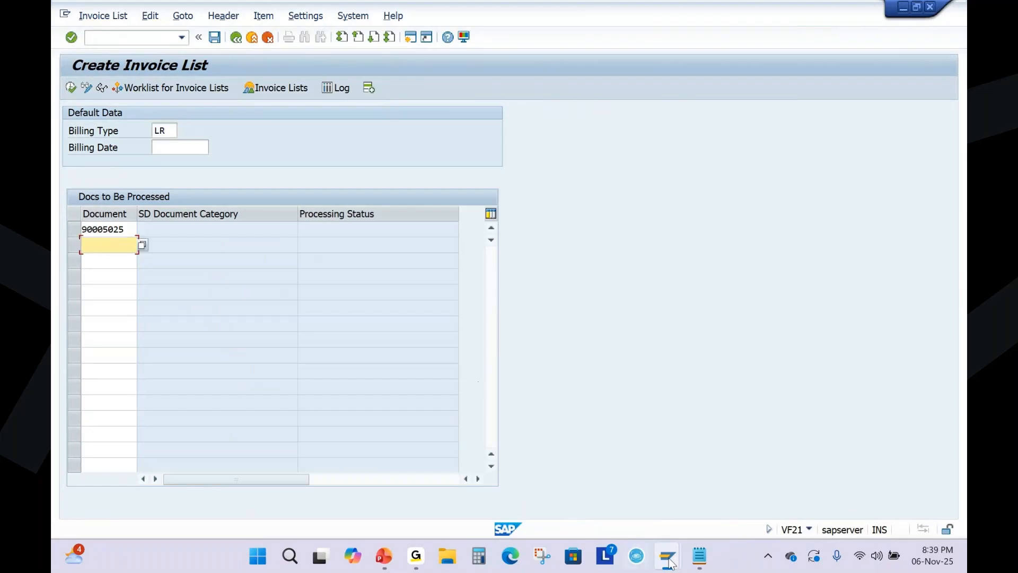
pyautogui.click(700, 556)
pyautogui.moveTo(284, 177); pyautogui.dragTo(215, 178)
pyautogui.hotkey('ctrl', 'c')
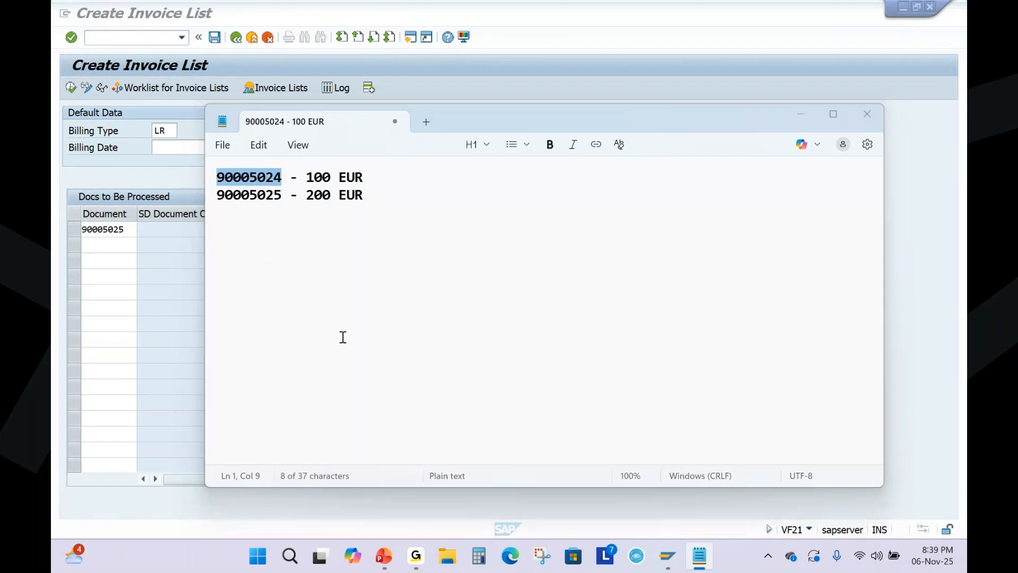
pyautogui.click(64, 285)
pyautogui.hotkey('ctrl', 'v')
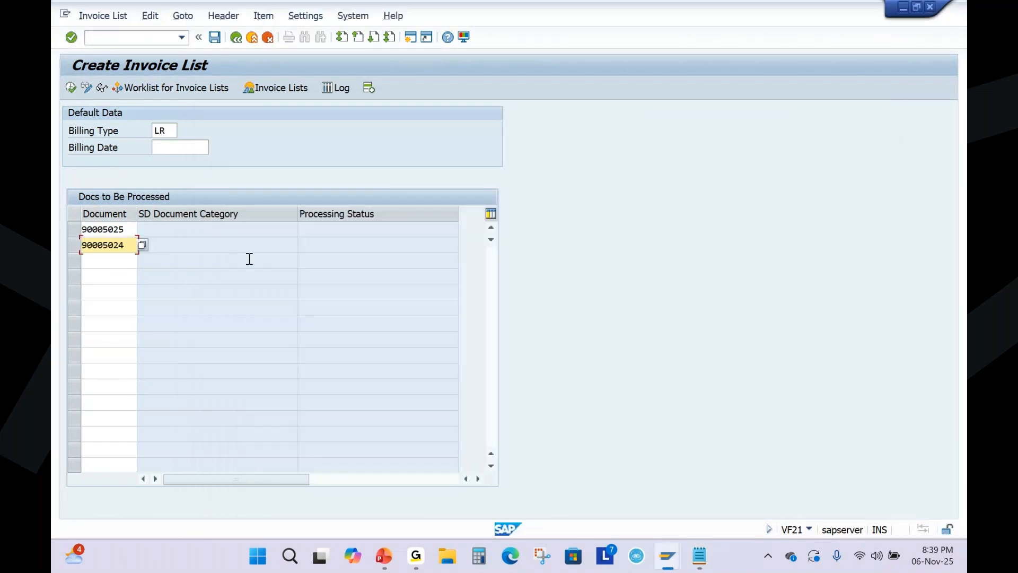
pyautogui.click(71, 89)
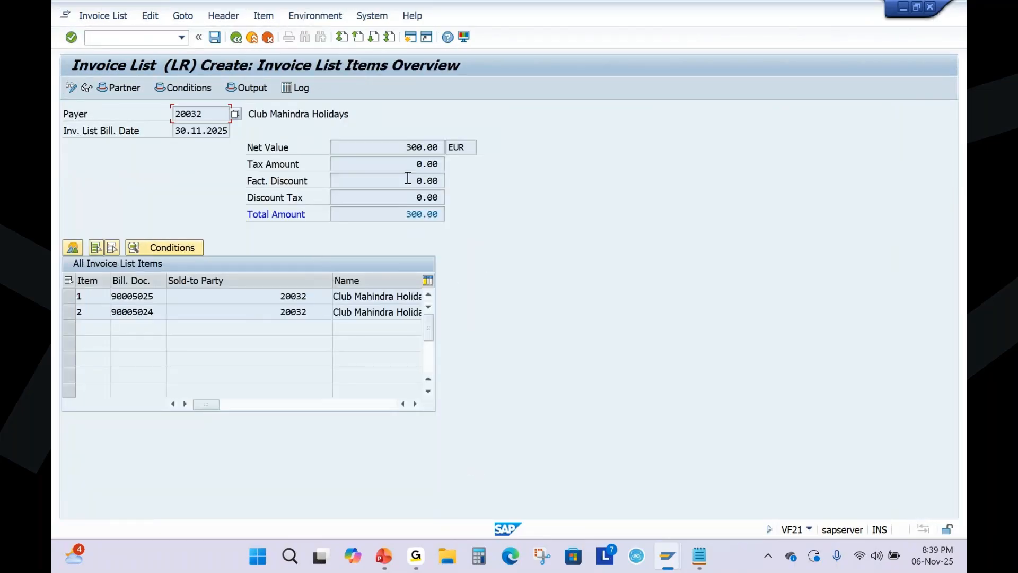
# Compare the invoice list's total net value with the net values of its two billing document items.
pyautogui.moveTo(405, 150); pyautogui.dragTo(467, 149)
pyautogui.moveTo(398, 148); pyautogui.dragTo(445, 148)
pyautogui.moveTo(153, 315); pyautogui.dragTo(111, 313)
pyautogui.moveTo(209, 405); pyautogui.dragTo(104, 301)
pyautogui.click(238, 312)
pyautogui.moveTo(209, 406); pyautogui.dragTo(307, 404)
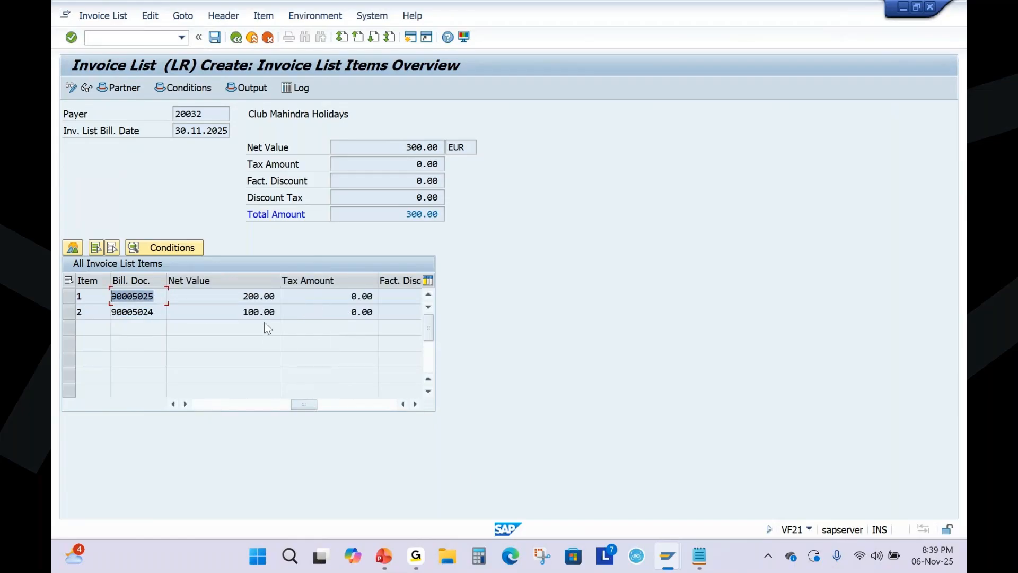
pyautogui.doubleClick(235, 303)
pyautogui.doubleClick(397, 149)
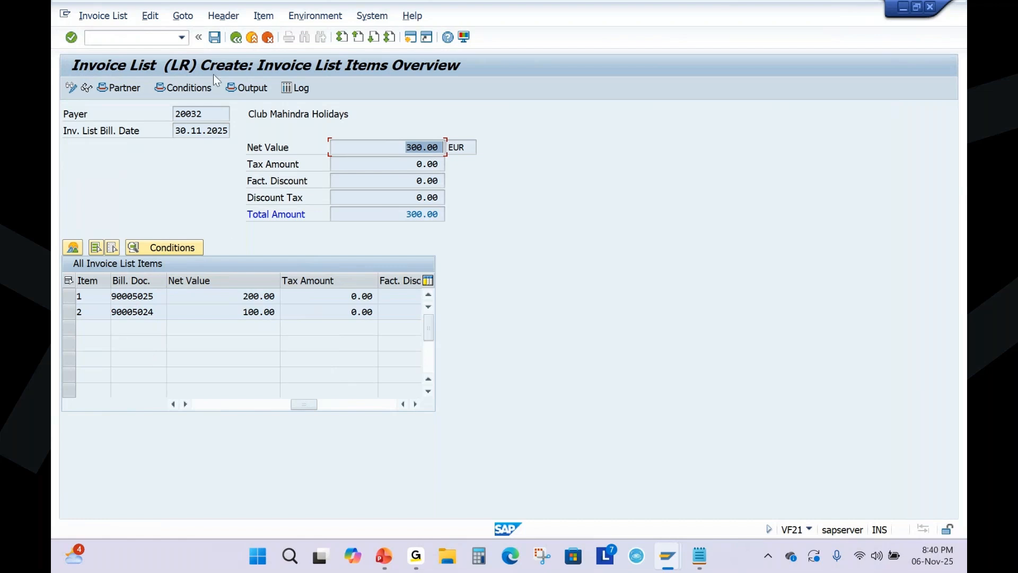
# Save the invoice list and try to display the saved document.
pyautogui.click(214, 36)
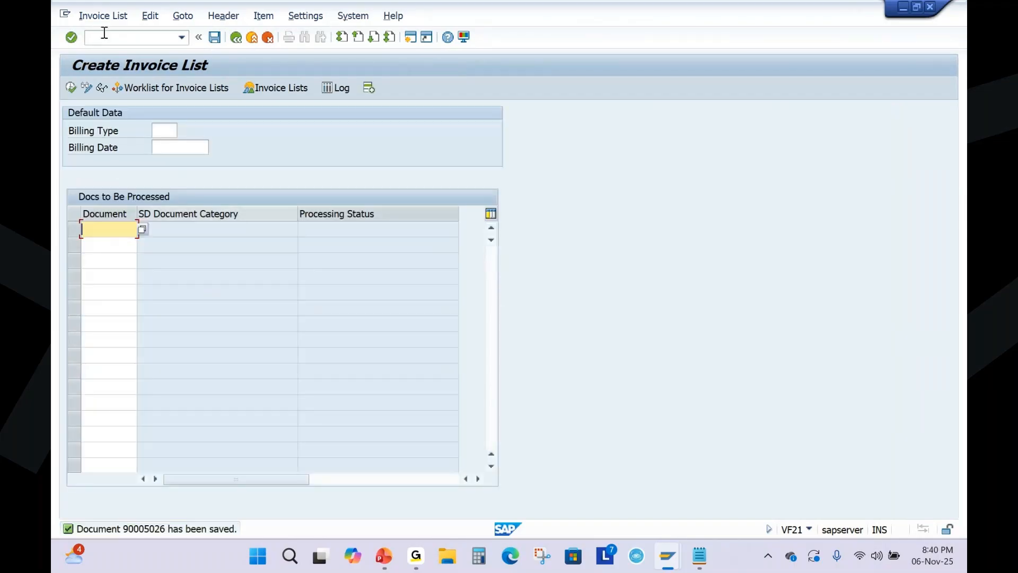
pyautogui.click(103, 16)
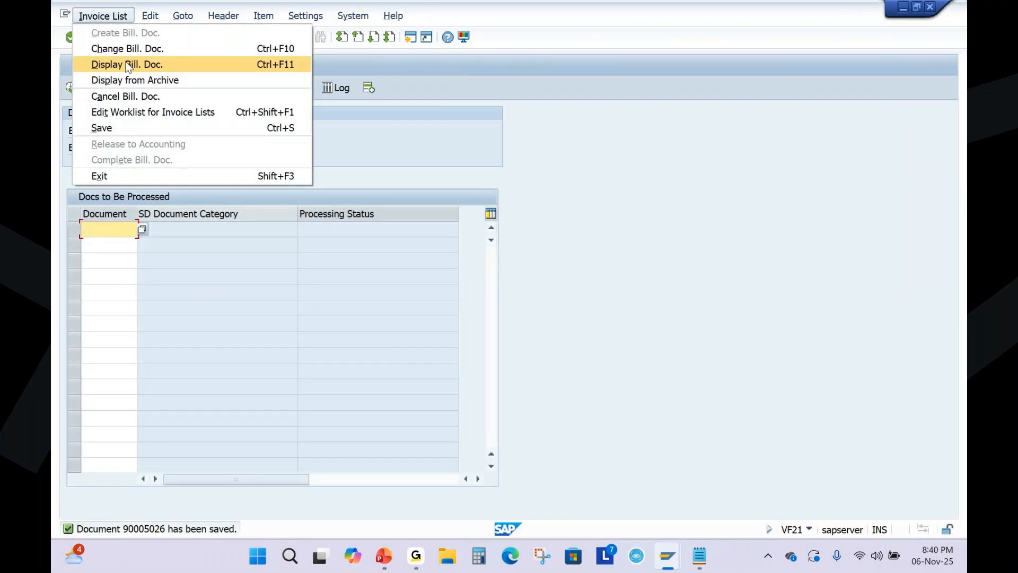
pyautogui.click(106, 65)
pyautogui.doubleClick(227, 148)
pyautogui.press('Return')
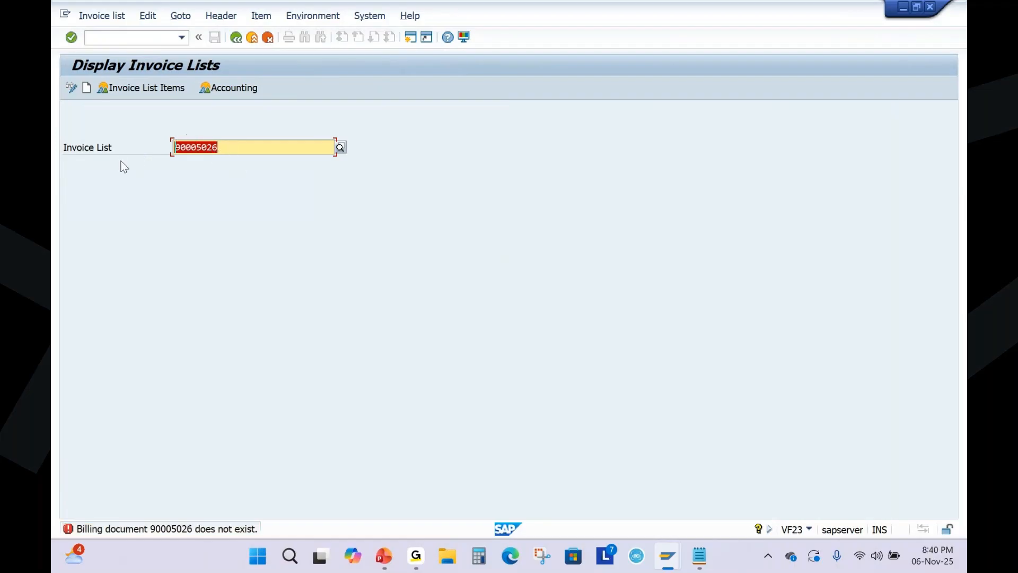
# Restart transaction VF23 and display the saved invoice list.
pyautogui.click(127, 36)
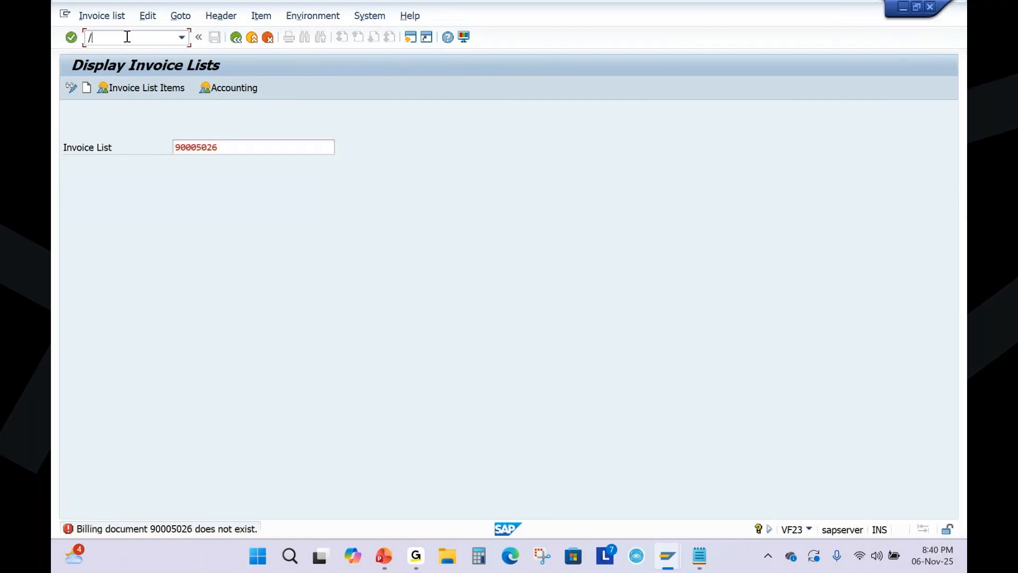
pyautogui.write('/NVF23')
pyautogui.press('Return')
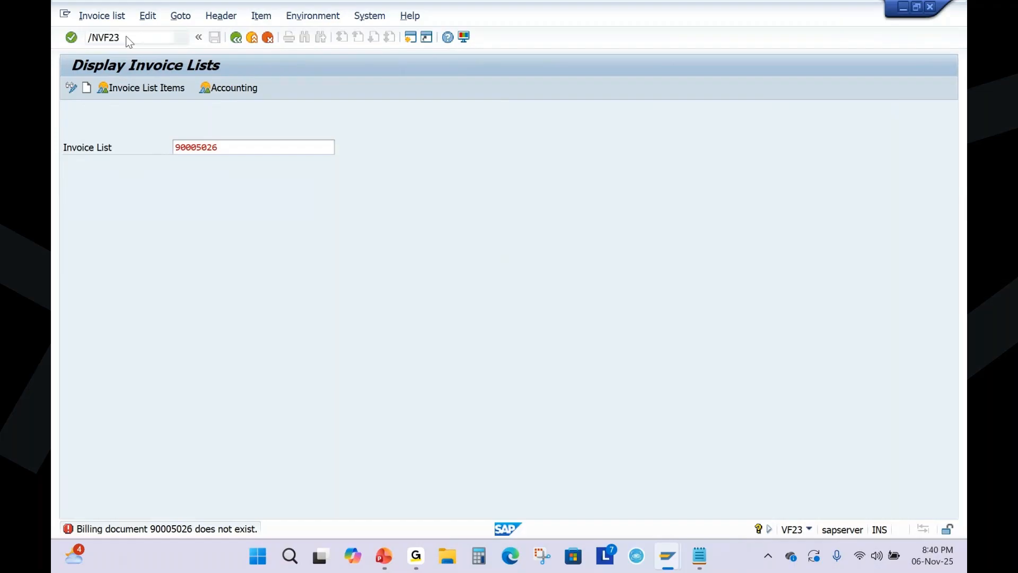
pyautogui.press('Return')
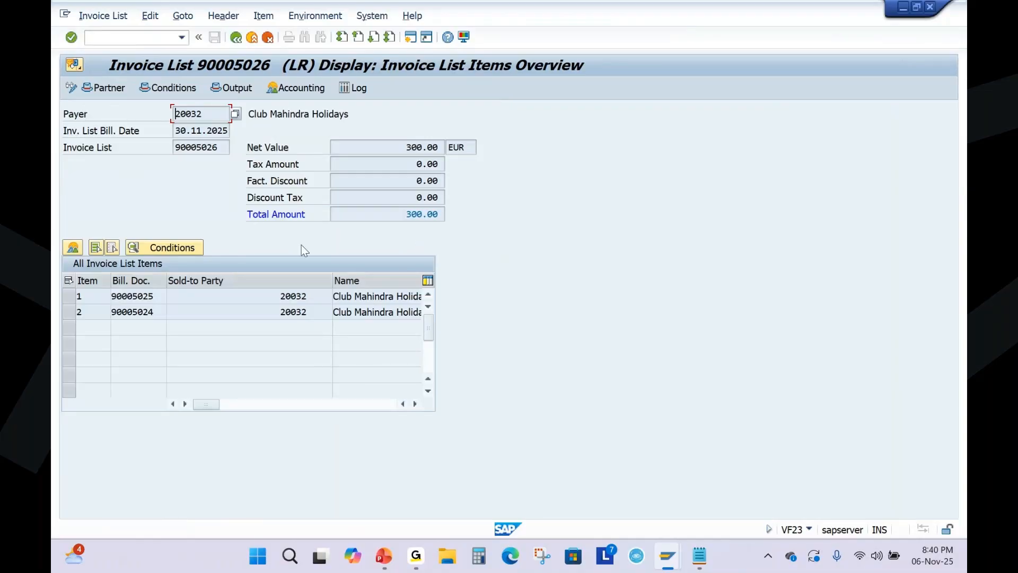
# Select the first billing item, check the invoice list's accounting document, and go back to the initial display screen.
pyautogui.click(71, 297)
pyautogui.click(309, 87)
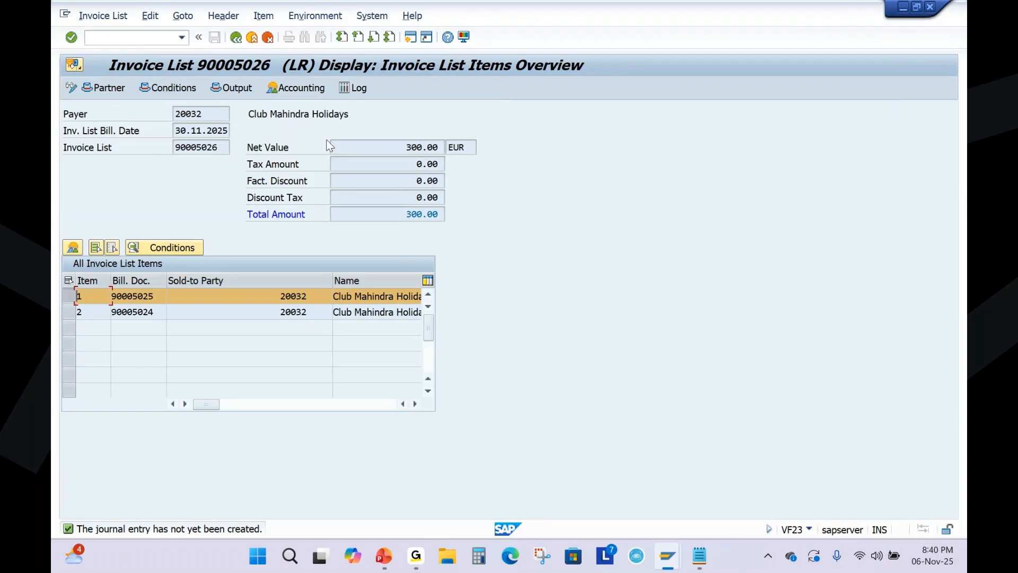
pyautogui.click(235, 37)
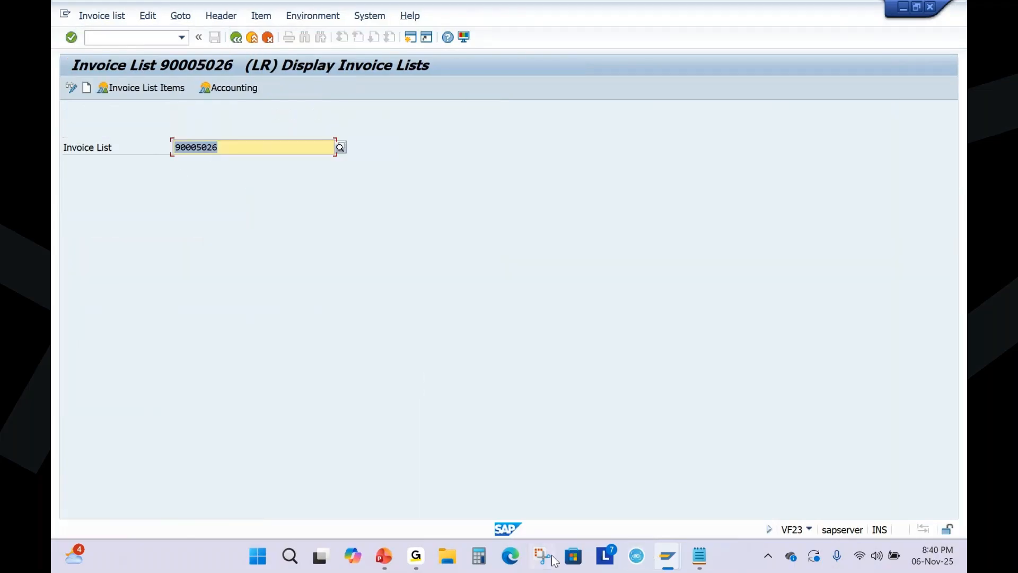
# Switch to PowerPoint to view slide 16, Maintaining Data for Invoice List, and return to the SAP invoice list window.
pyautogui.click(383, 556)
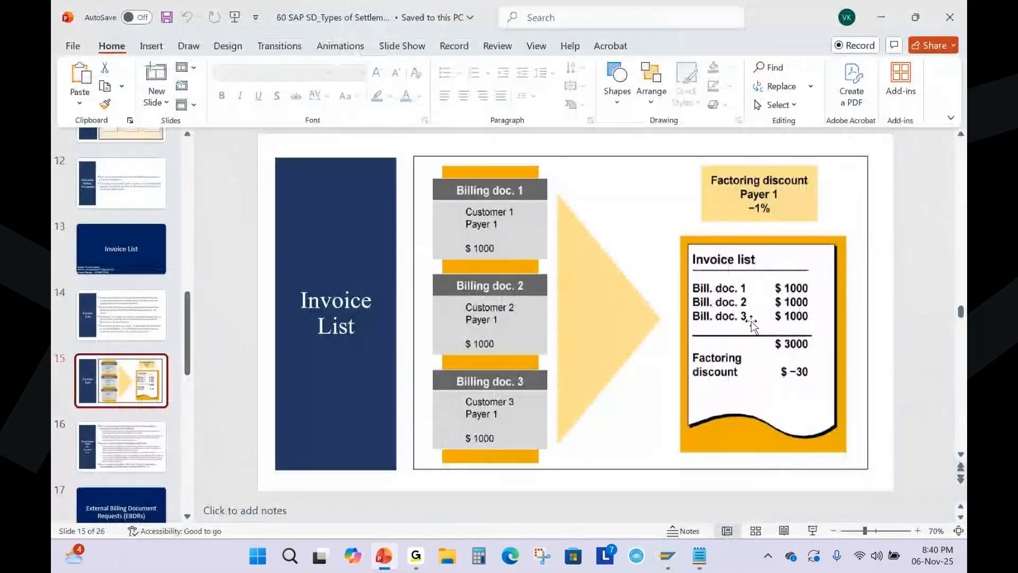
pyautogui.click(140, 469)
pyautogui.moveTo(668, 556)
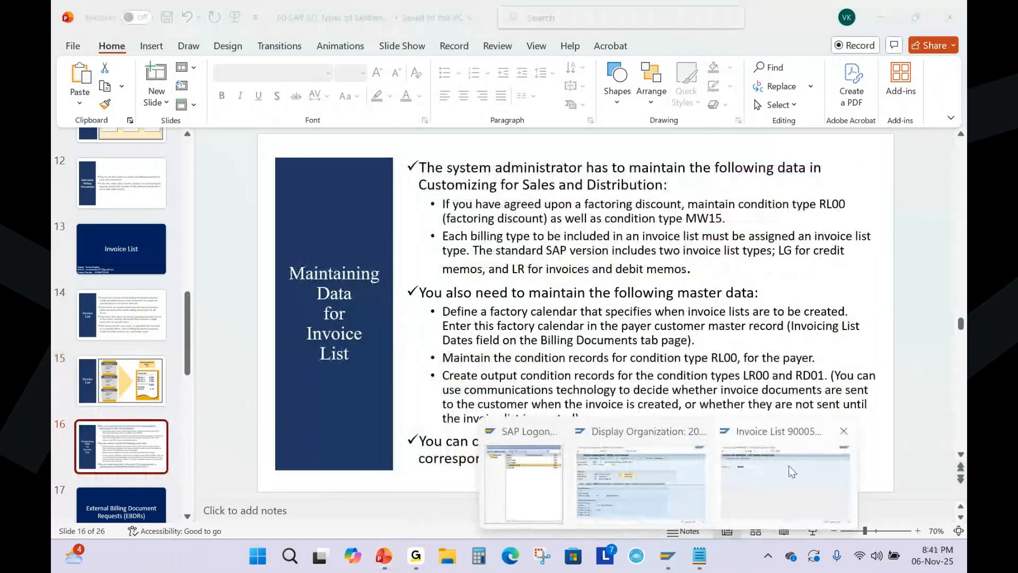
pyautogui.click(773, 478)
# Open transaction VF03 and display the 100 EUR invoice, using its number copied from Notepad.
pyautogui.click(157, 39)
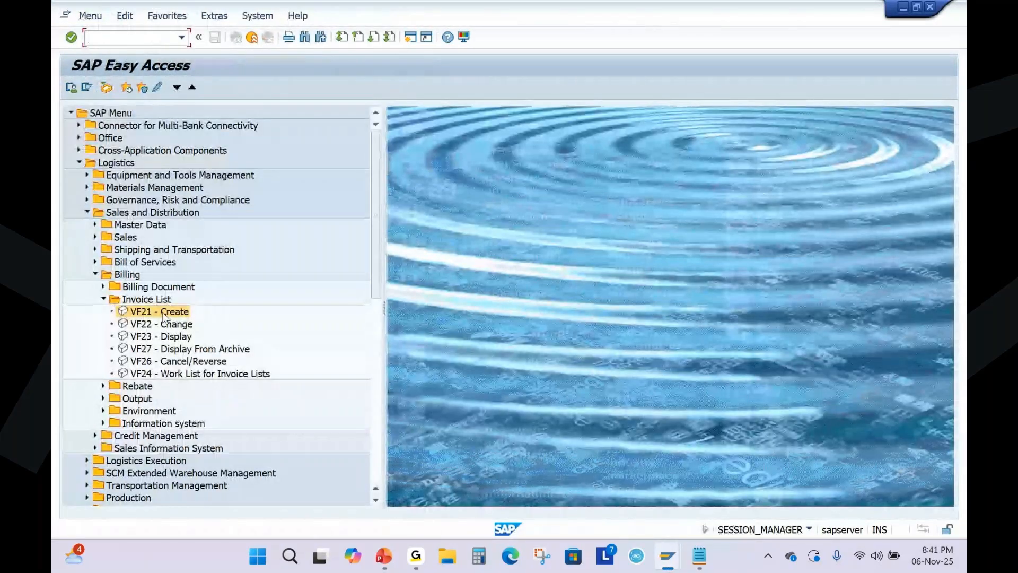
pyautogui.write('VF03')
pyautogui.press('Return')
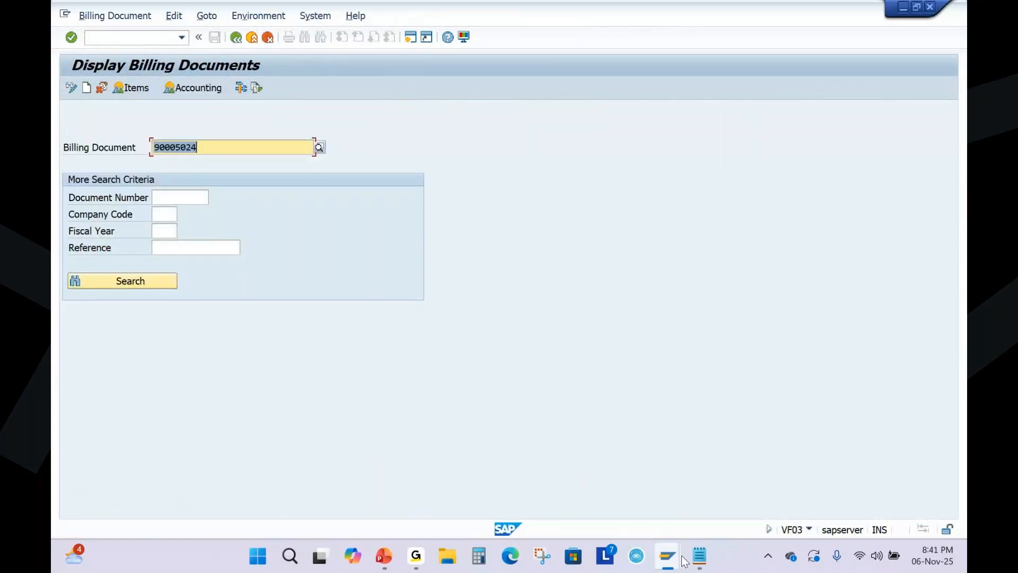
pyautogui.click(694, 558)
pyautogui.moveTo(284, 176); pyautogui.dragTo(213, 180)
pyautogui.hotkey('ctrl', 'c')
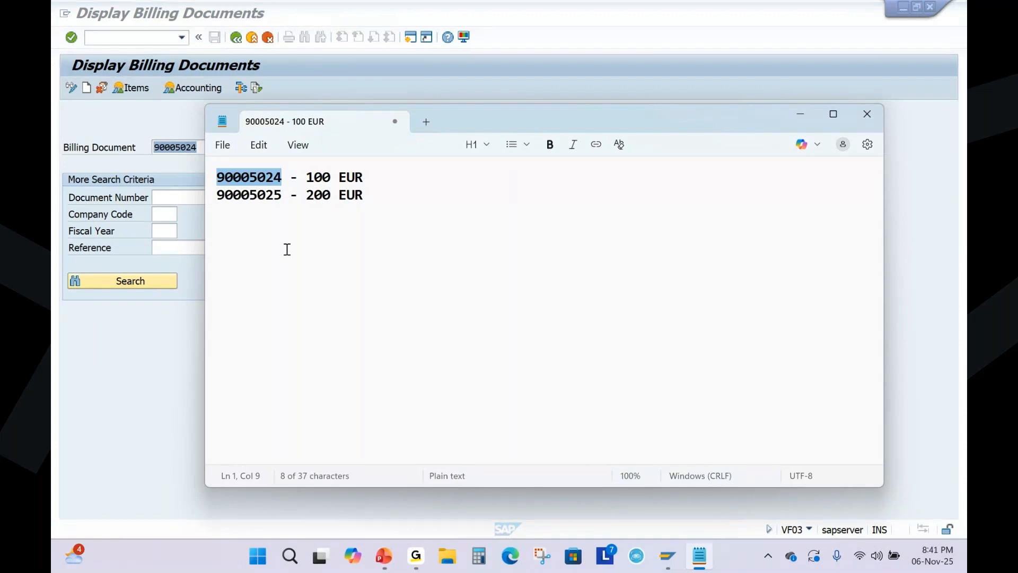
pyautogui.hotkey('alt', 'Tab')
pyautogui.hotkey('ctrl', 'v')
pyautogui.press('Return')
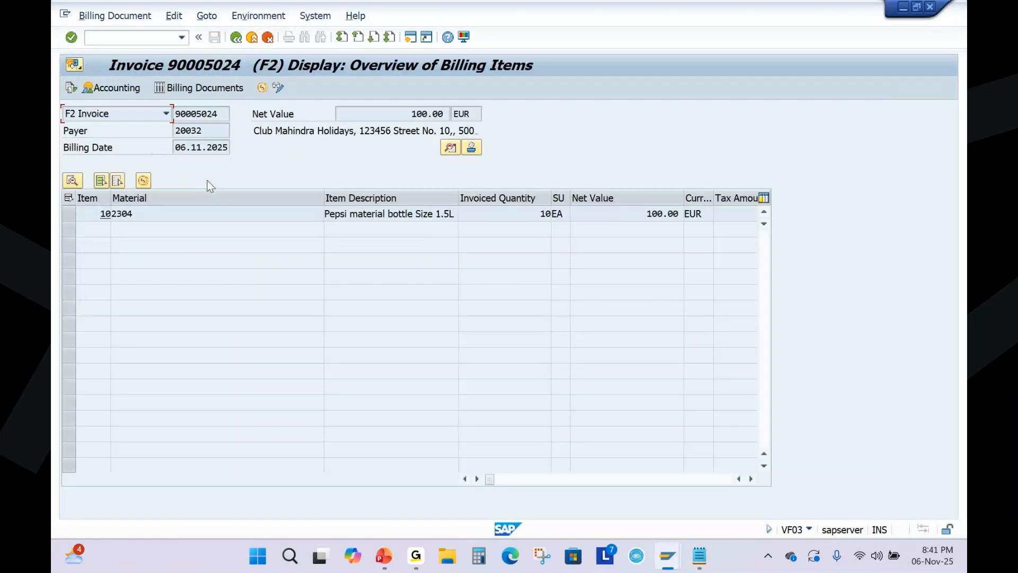
# Open the pricing conditions of invoice item 10 and review all its pricing elements.
pyautogui.click(71, 216)
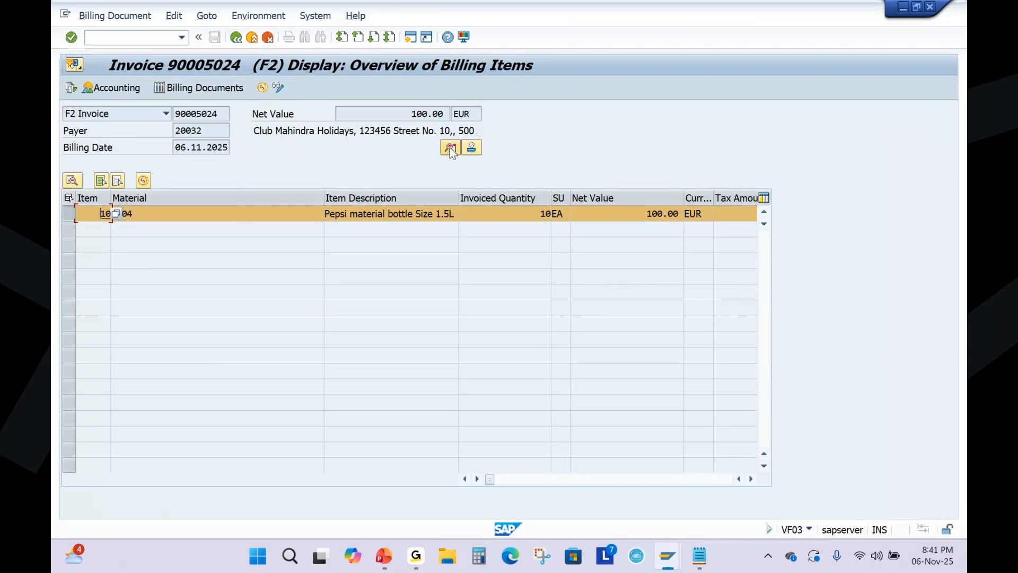
pyautogui.click(76, 181)
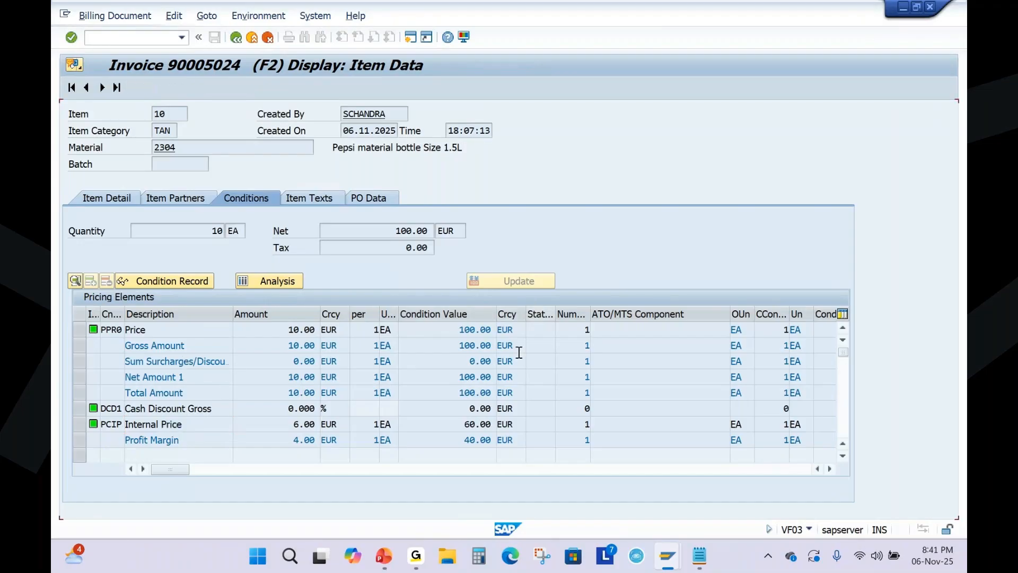
pyautogui.scroll(-2, 520, 353)
pyautogui.scroll(1, 504, 386)
# Open transaction VK13 and display the customer's factoring discount record (RL00) for sales organization 1010, channel 10, division 00, examining its discount rate.
pyautogui.click(109, 36)
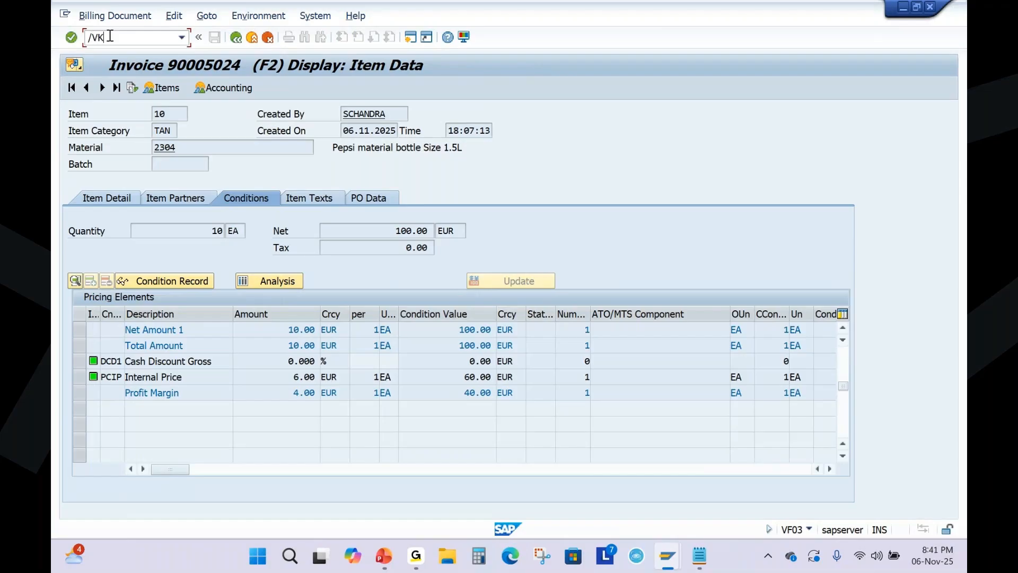
pyautogui.write('/VK13')
pyautogui.press('Return')
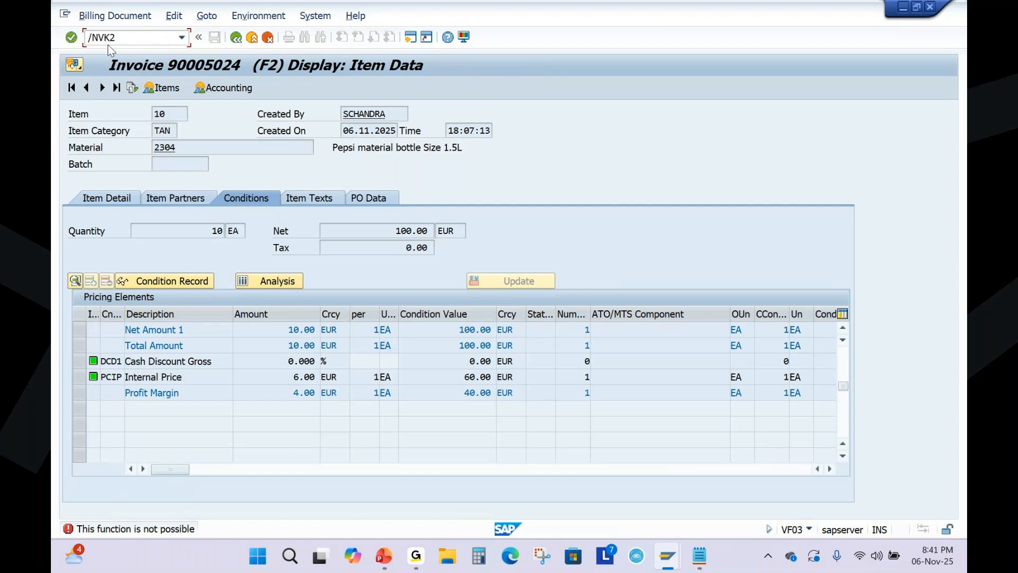
pyautogui.press('Return')
pyautogui.click(184, 128)
pyautogui.click(73, 38)
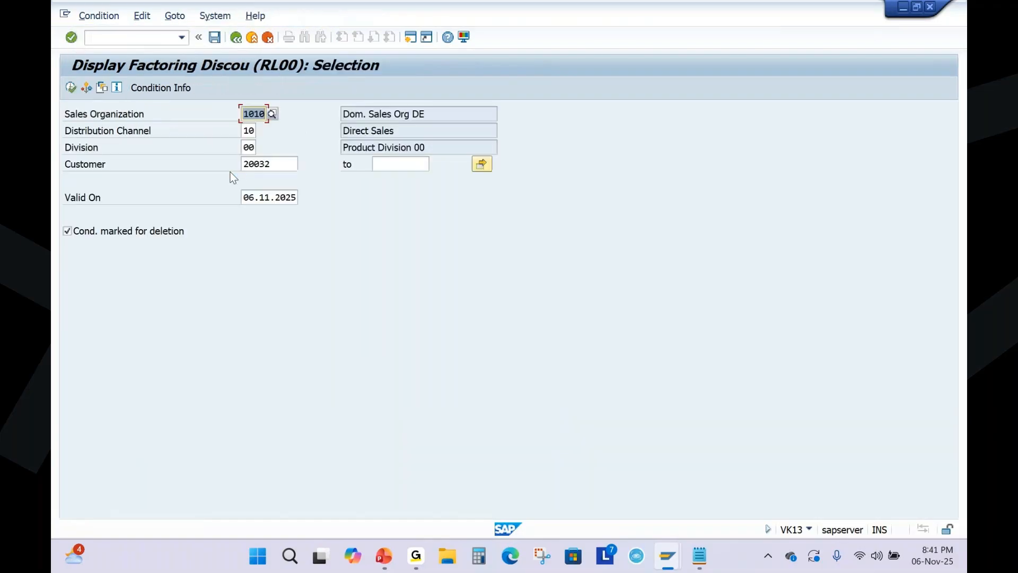
pyautogui.click(71, 87)
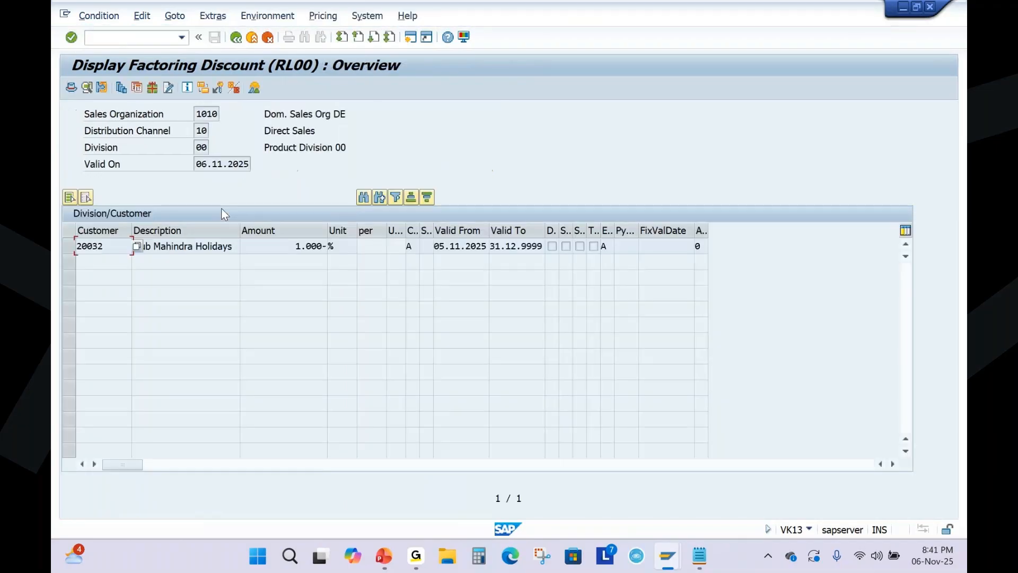
pyautogui.moveTo(292, 247); pyautogui.dragTo(346, 247)
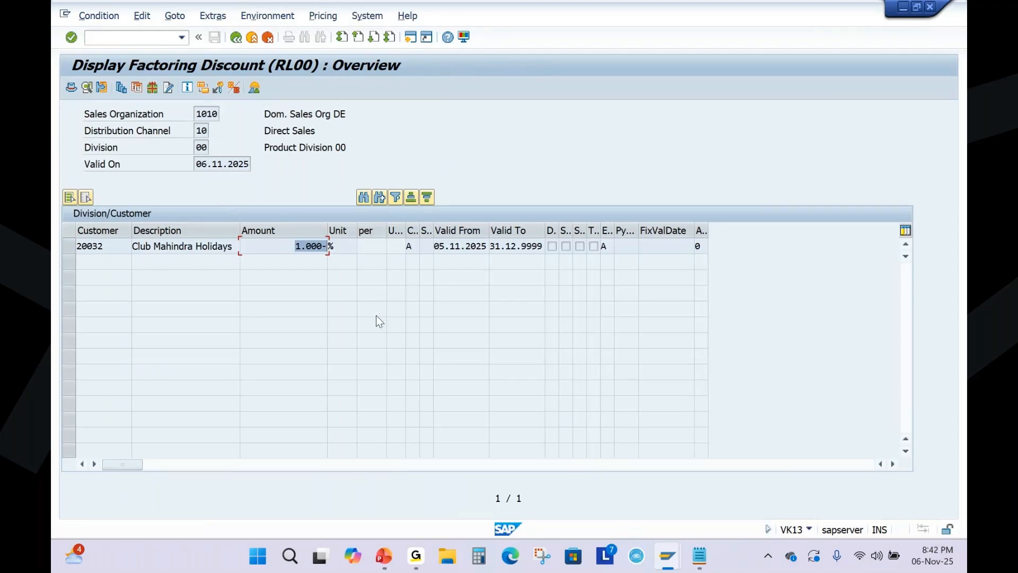
pyautogui.moveTo(289, 248); pyautogui.dragTo(358, 245)
# Open transaction VA03, display the prefilled sales order, and review the pricing conditions of item 10, including Cash Discount Gross.
pyautogui.click(120, 39)
pyautogui.write('/NVA03')
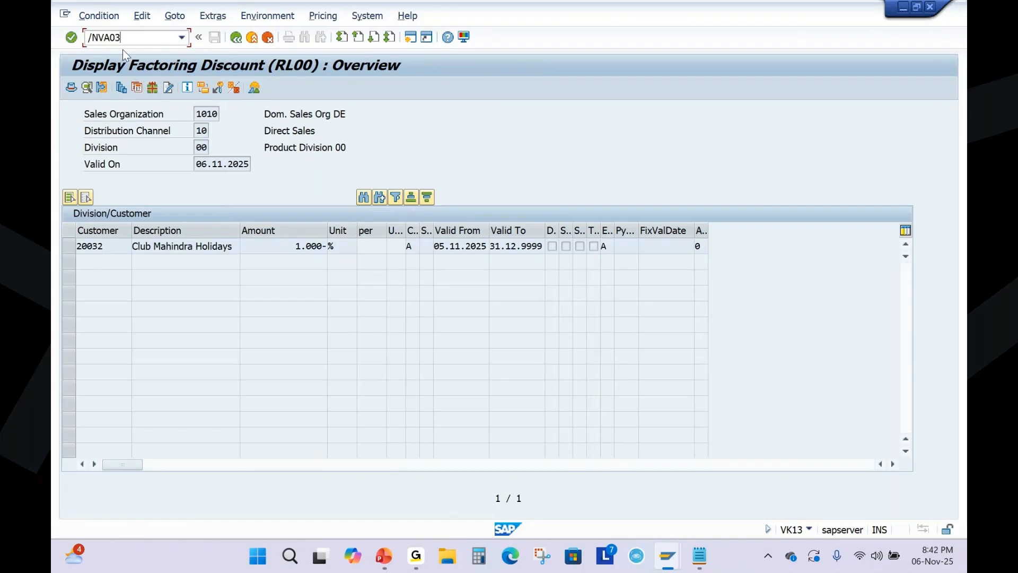
pyautogui.press('Return')
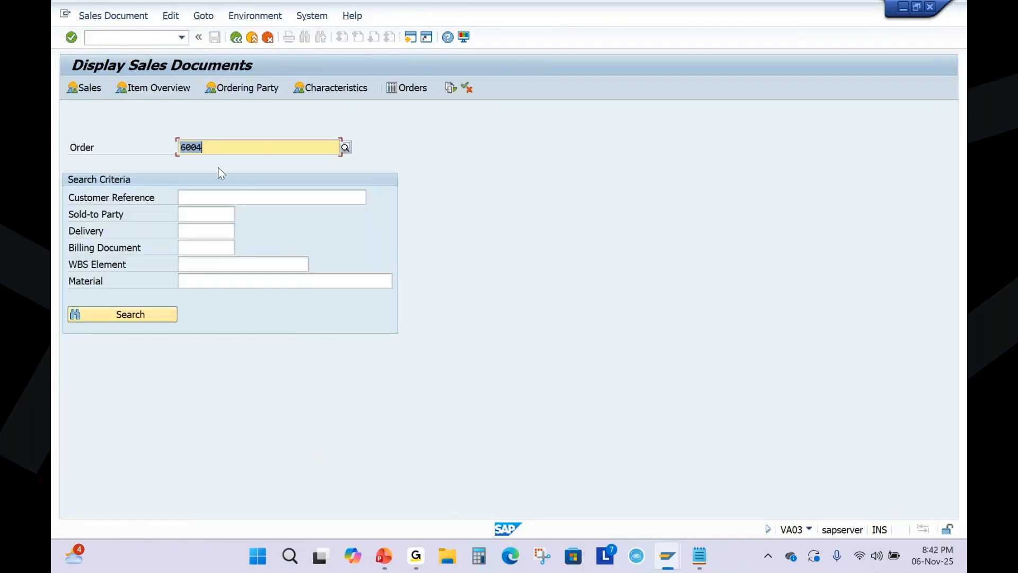
pyautogui.press('Return')
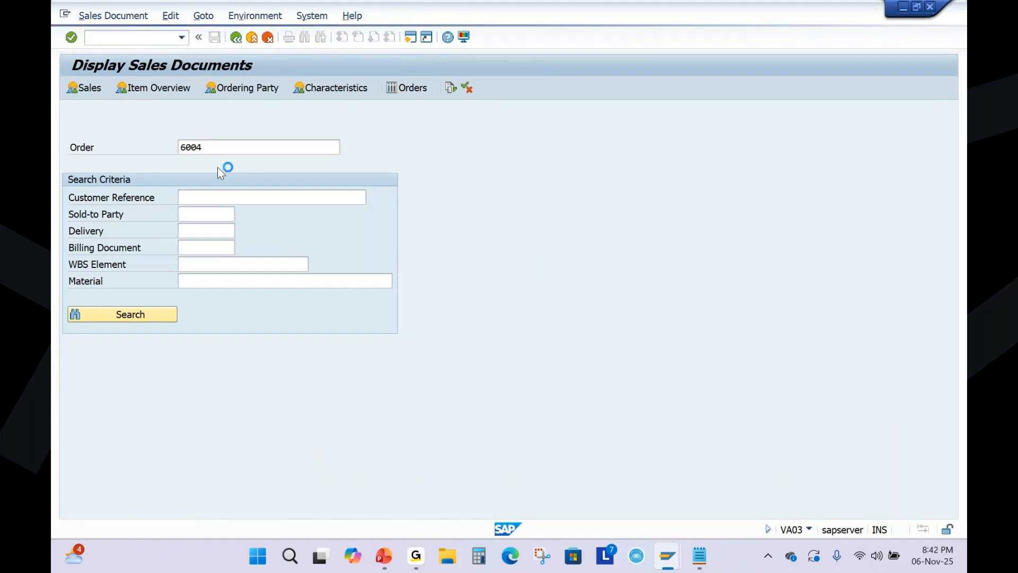
pyautogui.click(75, 414)
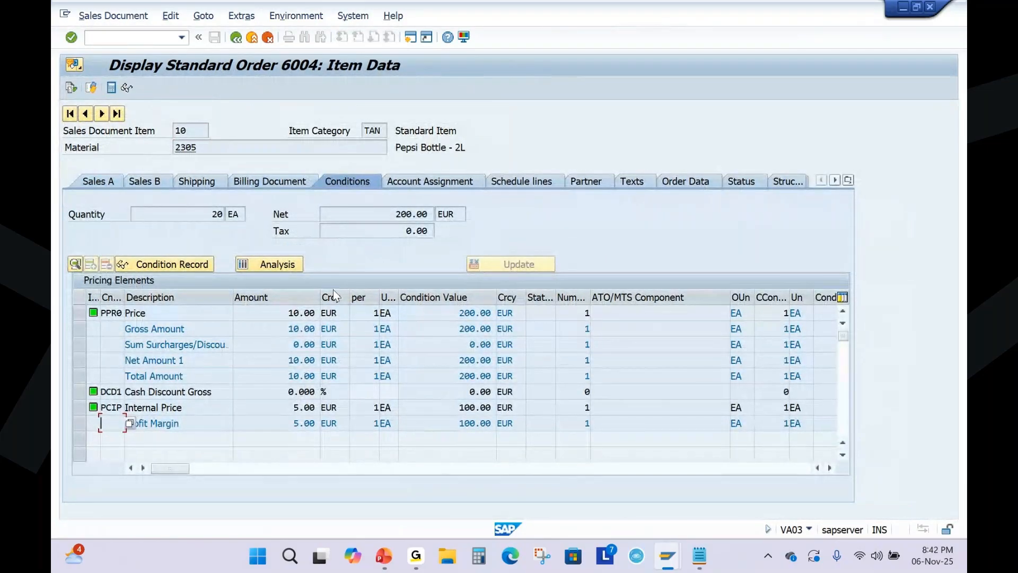
pyautogui.moveTo(213, 392); pyautogui.dragTo(125, 392)
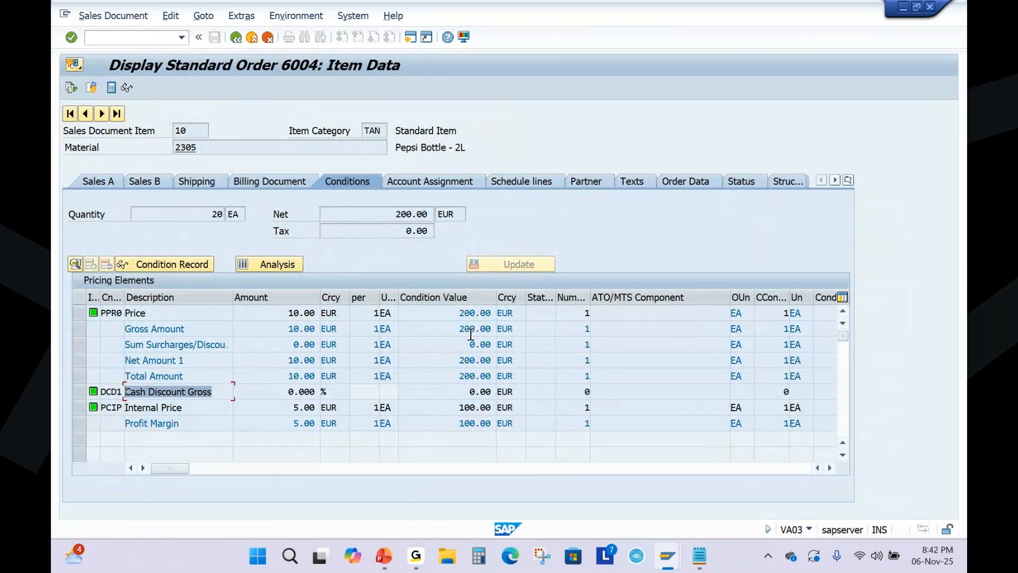
# Return to the order selection, display the preceding sales order, and review the pricing conditions and profit margin of item 10.
pyautogui.click(236, 38)
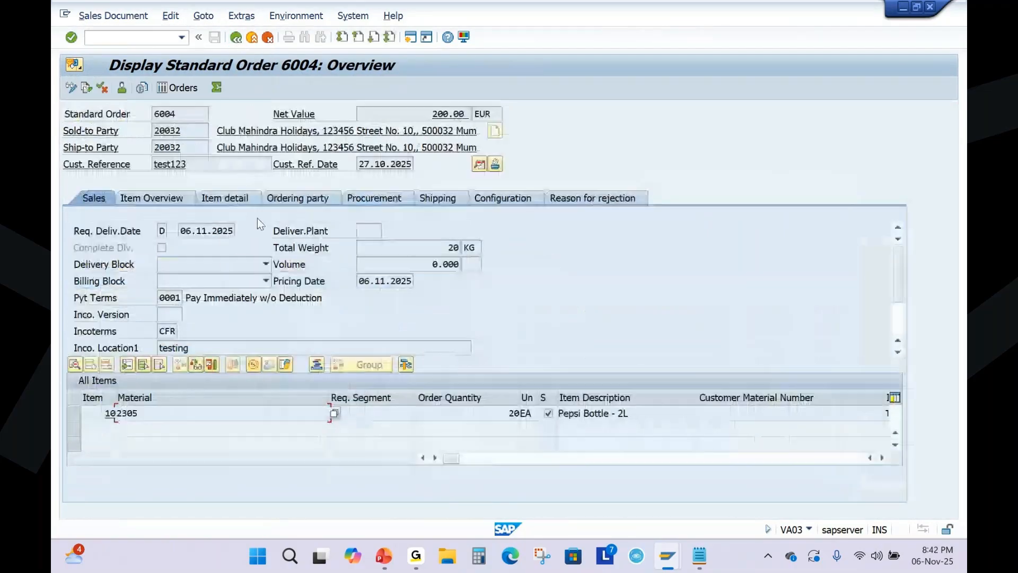
pyautogui.press('F3')
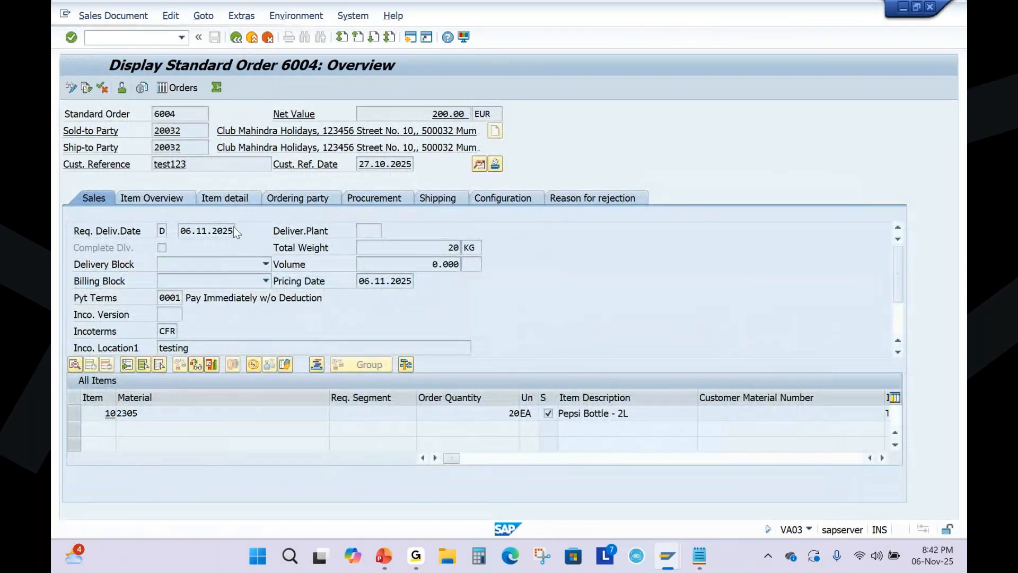
pyautogui.click(215, 143)
pyautogui.press('BackSpace')
pyautogui.write('3')
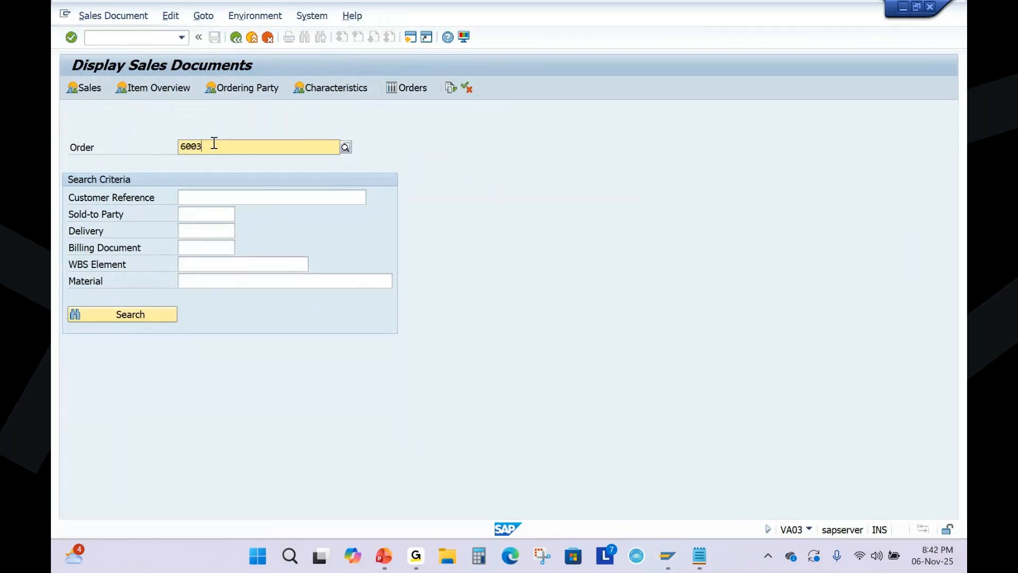
pyautogui.press('Return')
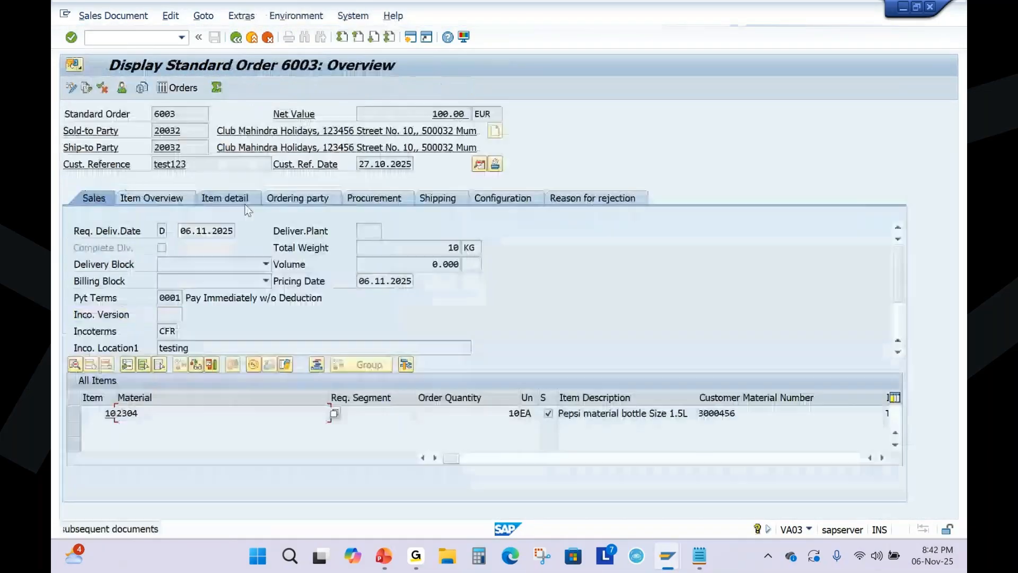
pyautogui.doubleClick(127, 418)
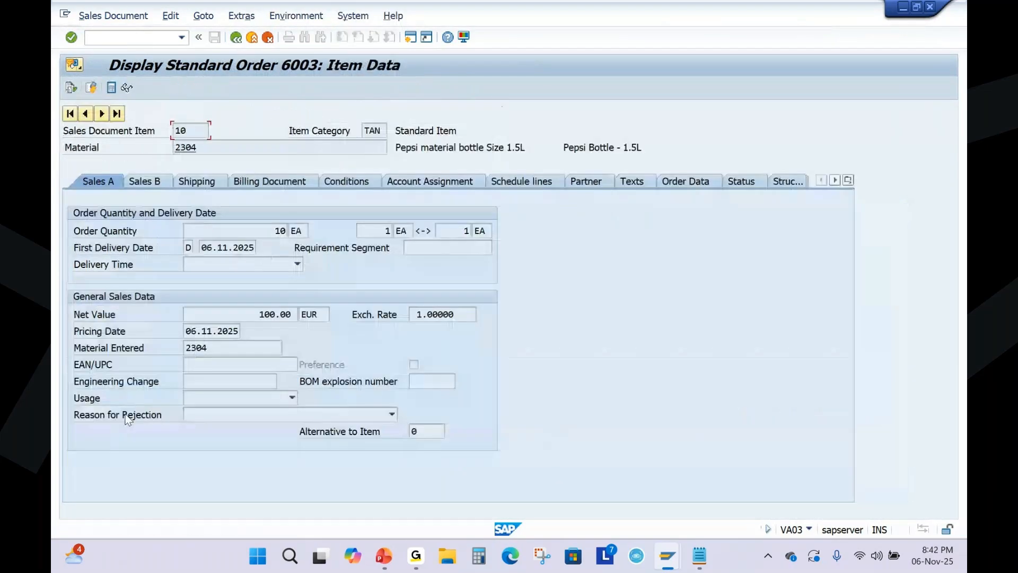
pyautogui.click(349, 181)
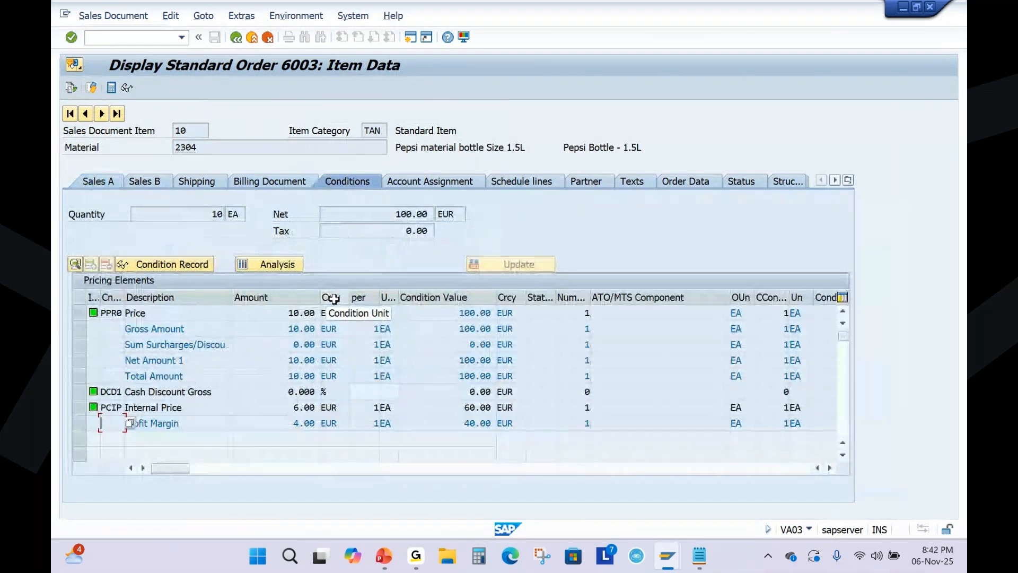
pyautogui.moveTo(291, 409); pyautogui.dragTo(390, 417)
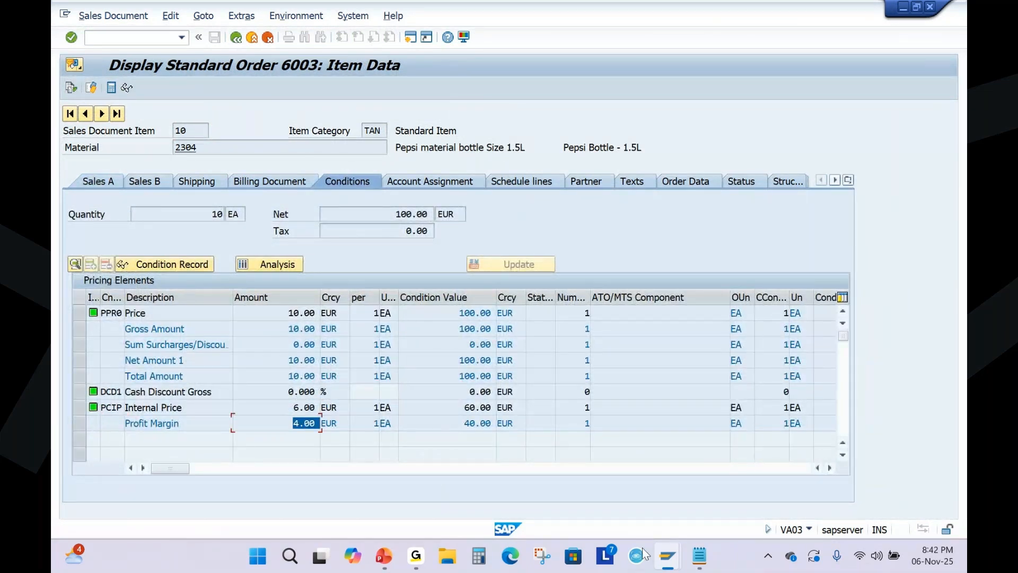
# Switch to PowerPoint, present slide 16, underline its first statement about data in Customizing with the pen, and erase the ink.
pyautogui.moveTo(390, 561)
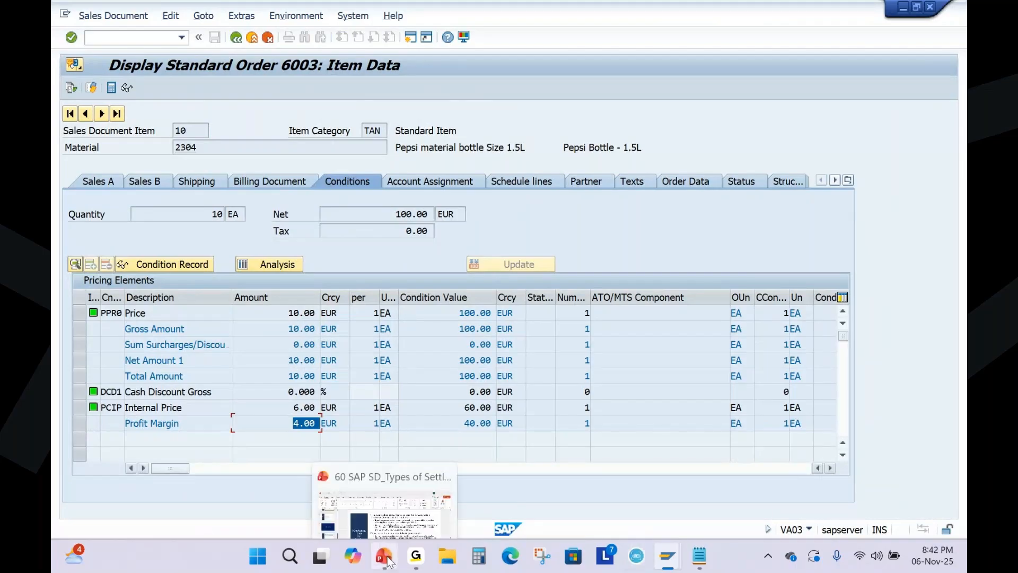
pyautogui.click(390, 561)
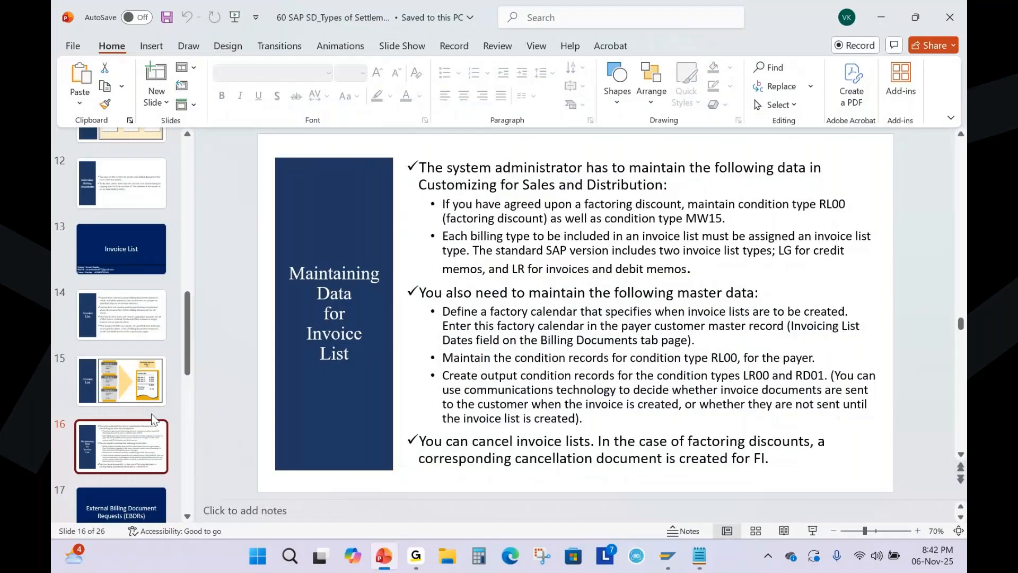
pyautogui.click(813, 532)
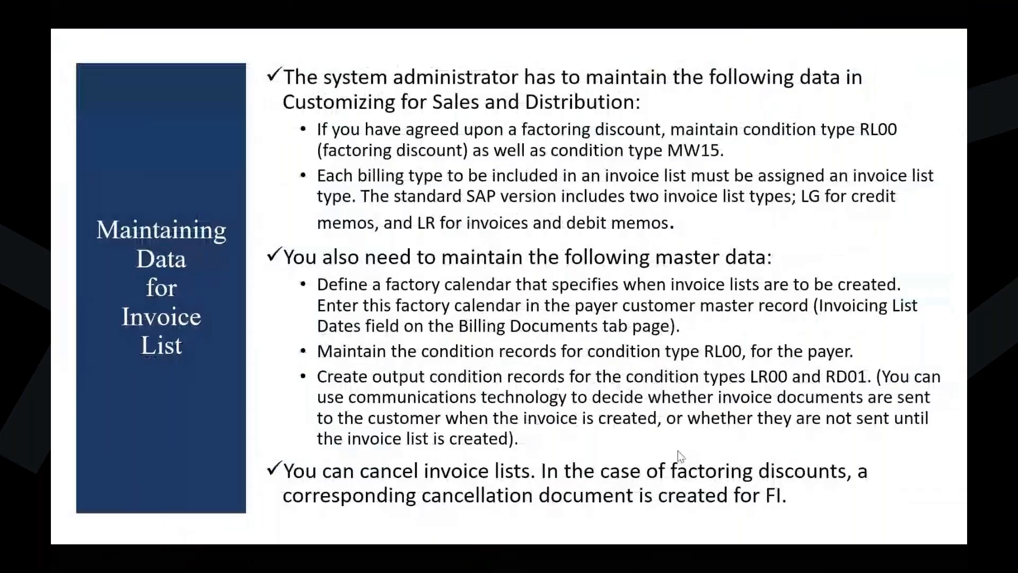
pyautogui.hotkey('ctrl', 'p')
pyautogui.moveTo(284, 83); pyautogui.dragTo(856, 92)
pyautogui.moveTo(291, 119); pyautogui.dragTo(644, 118)
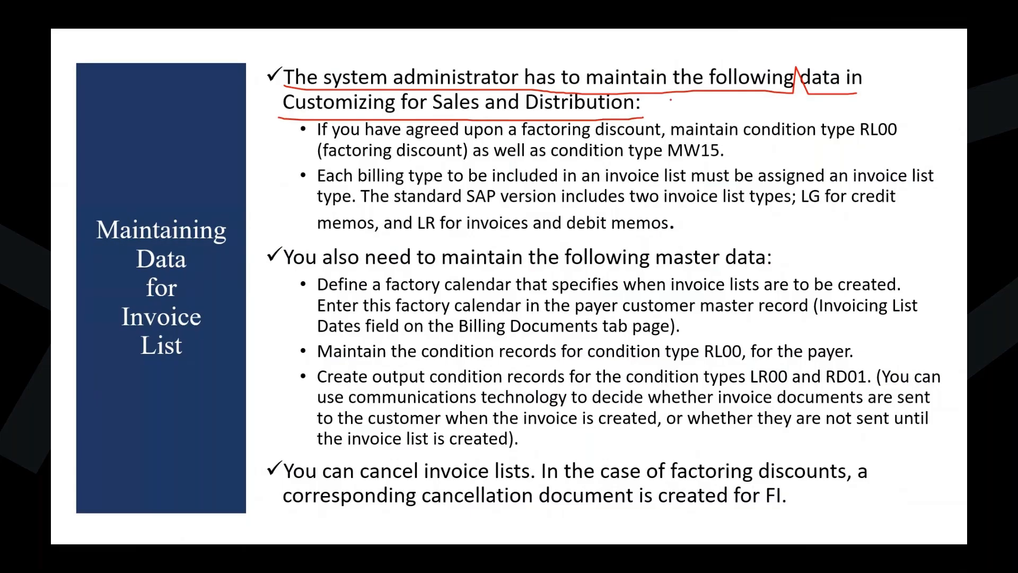
pyautogui.press('e')
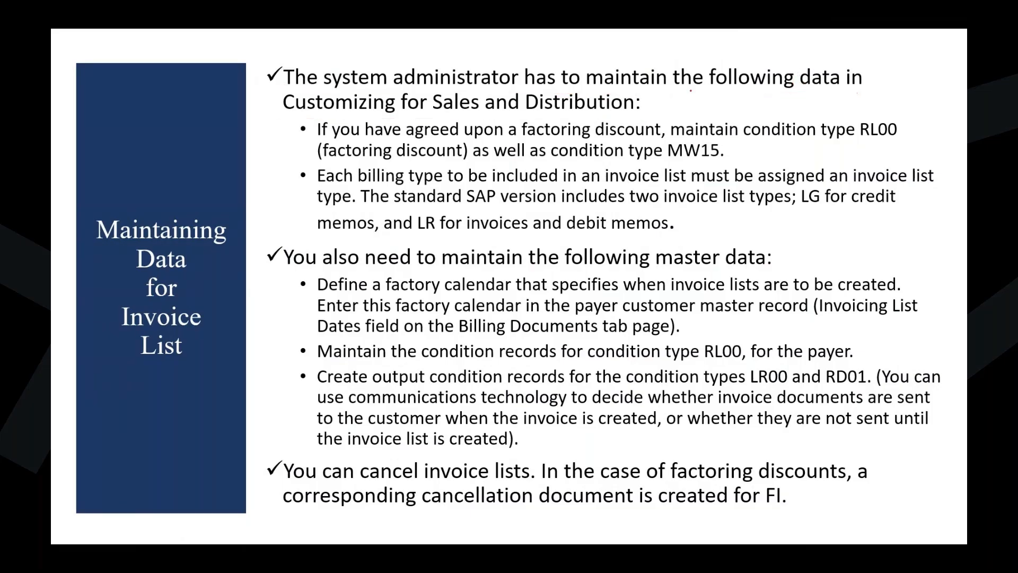
# Underline the bullet on condition types RL00 and MW15, circle RL00, and erase the annotations.
pyautogui.moveTo(317, 139); pyautogui.dragTo(880, 139)
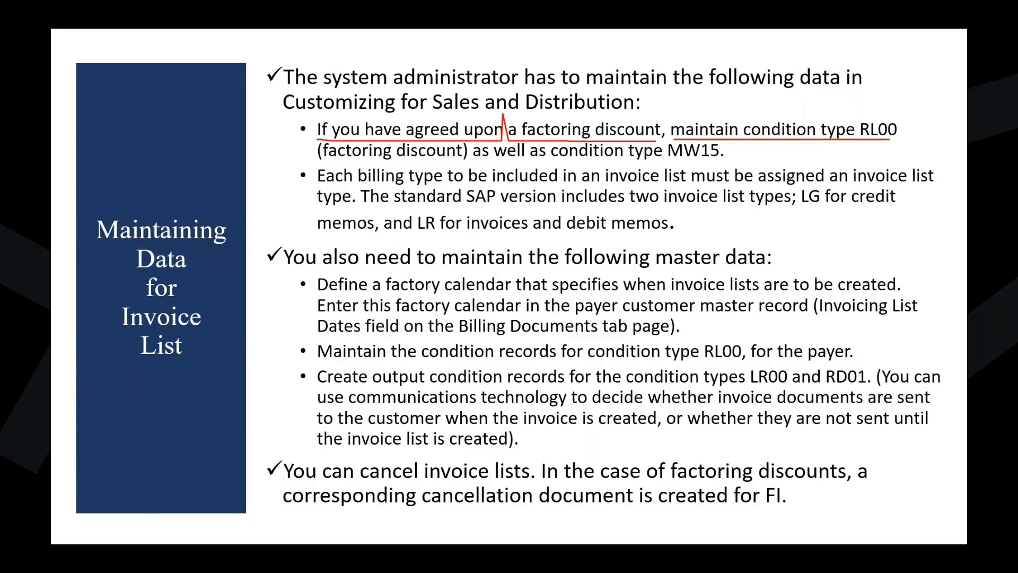
pyautogui.moveTo(317, 159)
pyautogui.mouseDown()
pyautogui.moveTo(725, 165)
pyautogui.moveTo(761, 139)
pyautogui.mouseUp()
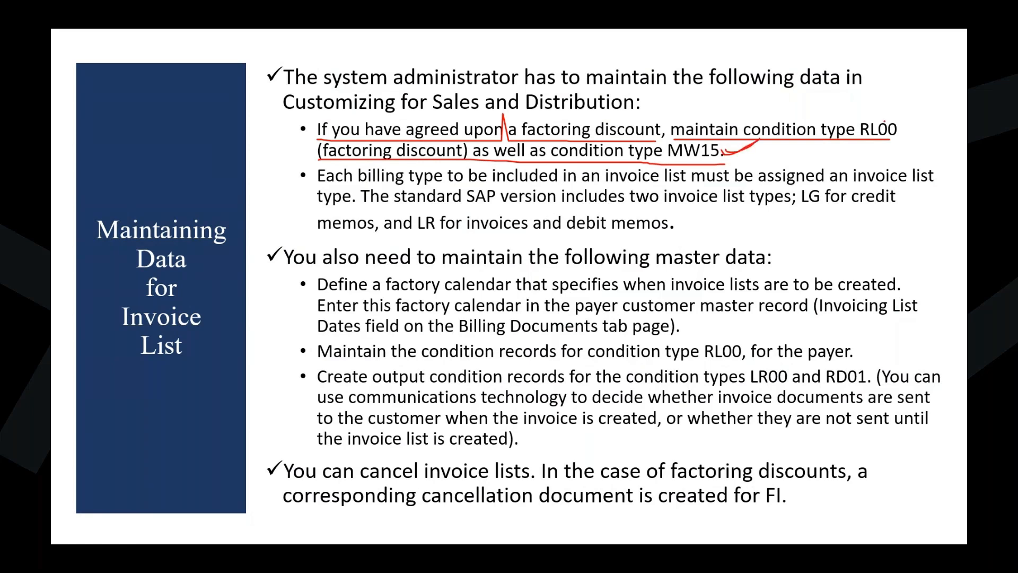
pyautogui.moveTo(885, 113)
pyautogui.mouseDown()
pyautogui.moveTo(911, 128)
pyautogui.moveTo(851, 140)
pyautogui.moveTo(915, 132)
pyautogui.mouseUp()
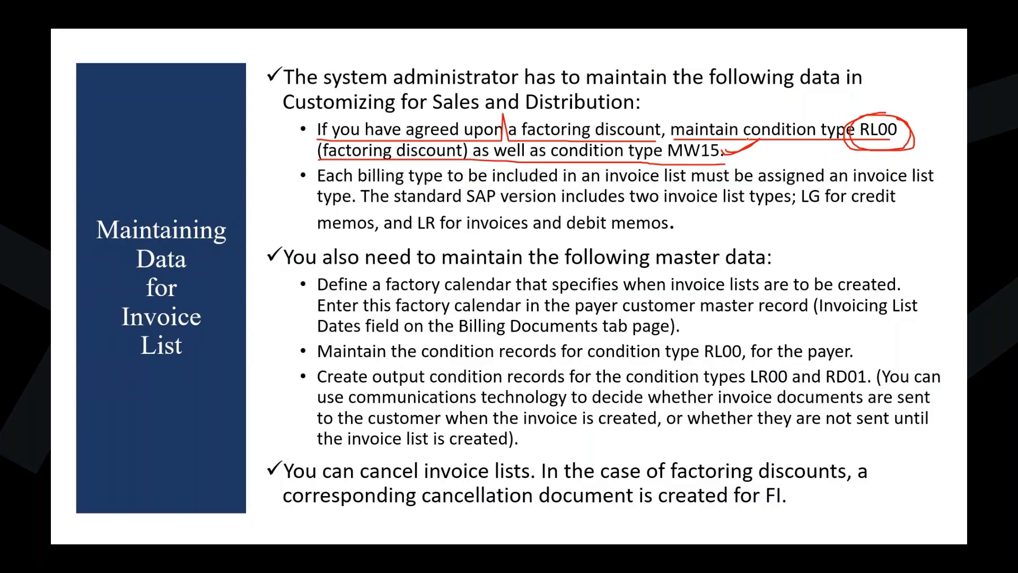
pyautogui.press('e')
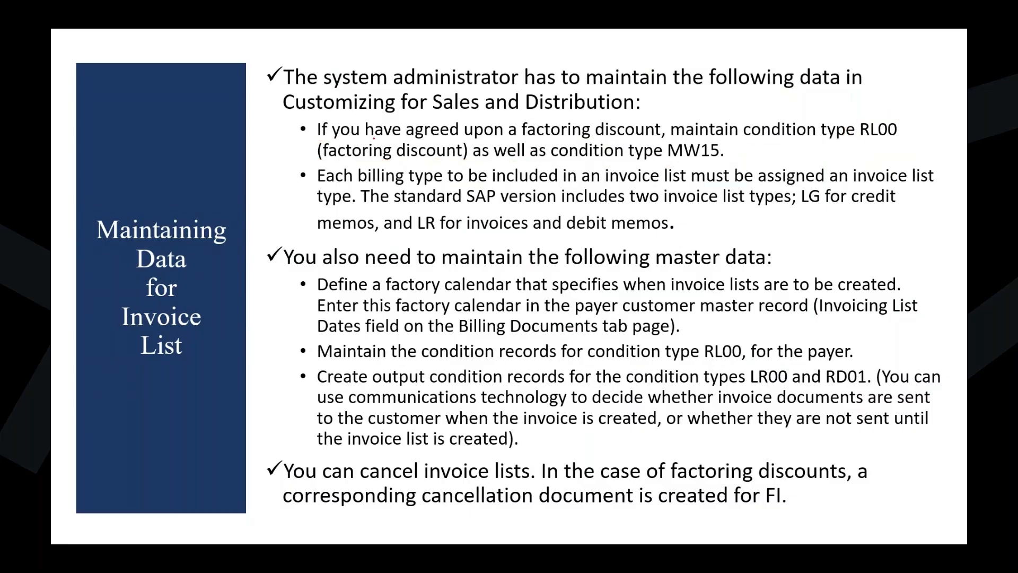
# Underline the bullet on assigning invoice list types LG and LR to billing types, erase the ink, and end the slide show.
pyautogui.moveTo(330, 189); pyautogui.dragTo(926, 187)
pyautogui.moveTo(323, 205); pyautogui.dragTo(896, 208)
pyautogui.moveTo(330, 238); pyautogui.dragTo(671, 234)
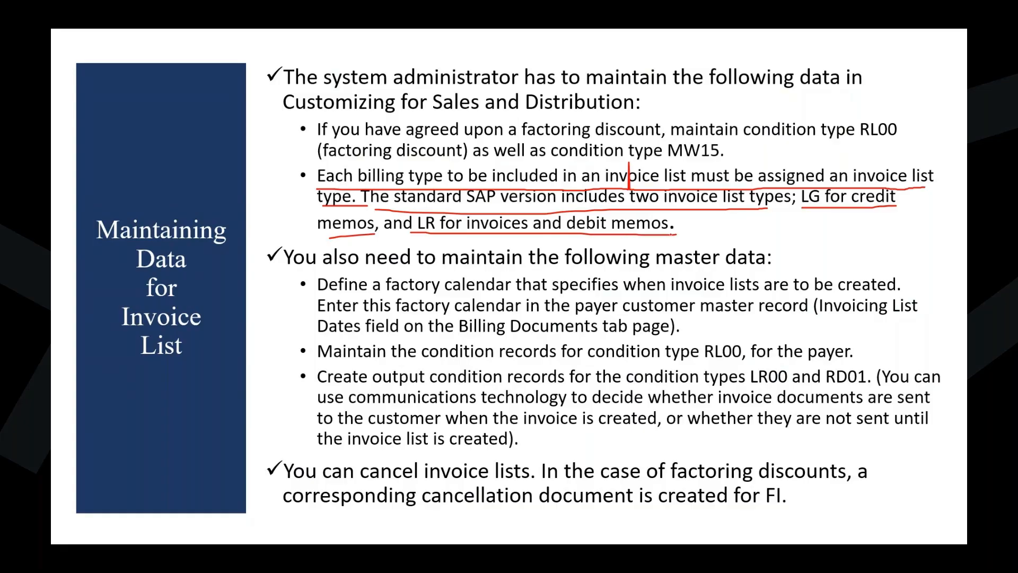
pyautogui.press('e')
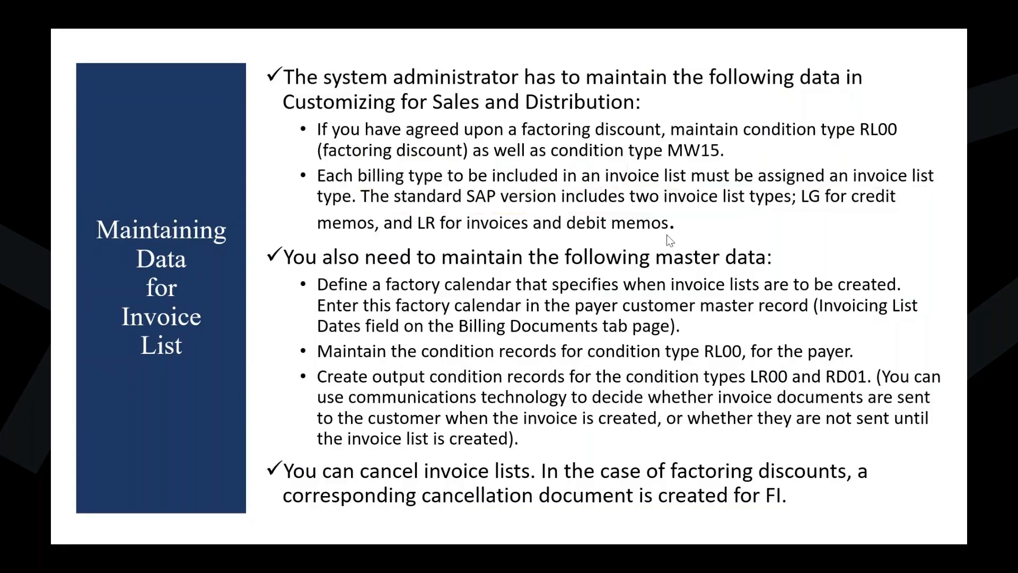
pyautogui.press('Escape')
# Switch to the SAP business partner window, open transaction VF21 to create an invoice list, and set the billing type to LR.
pyautogui.moveTo(667, 556)
pyautogui.moveTo(762, 469)
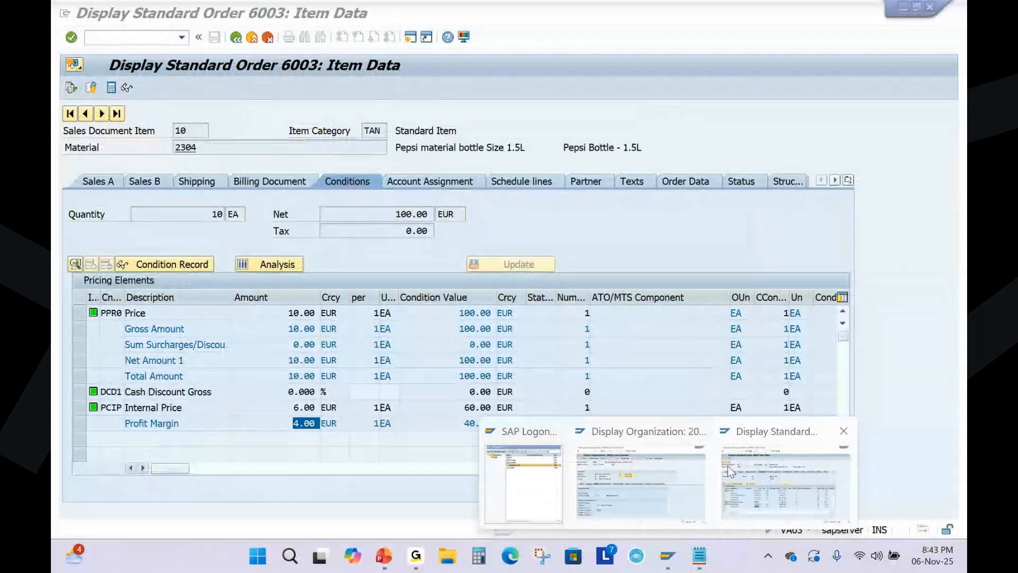
pyautogui.click(641, 480)
pyautogui.click(100, 39)
pyautogui.write('/nva03')
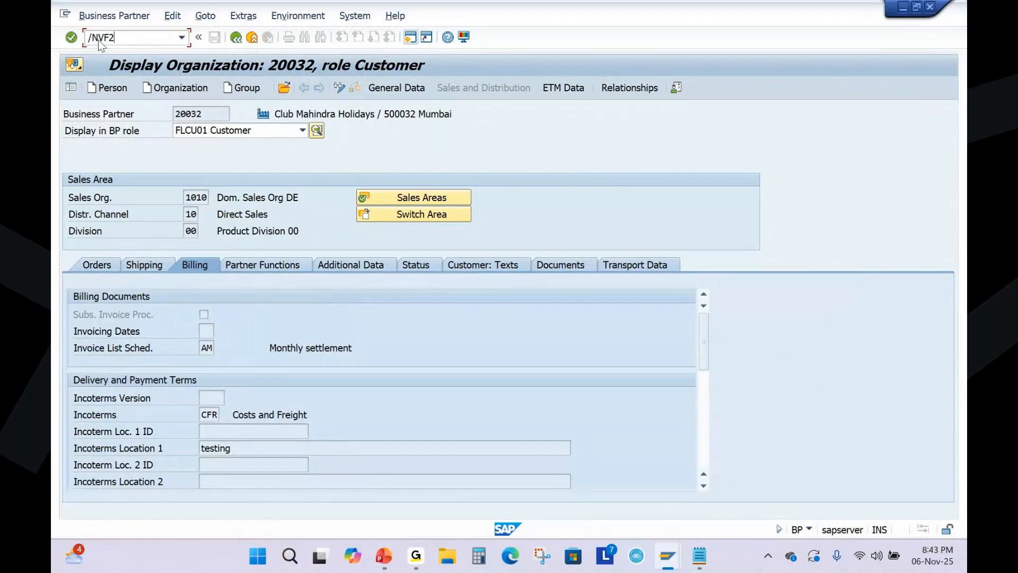
pyautogui.press('Return')
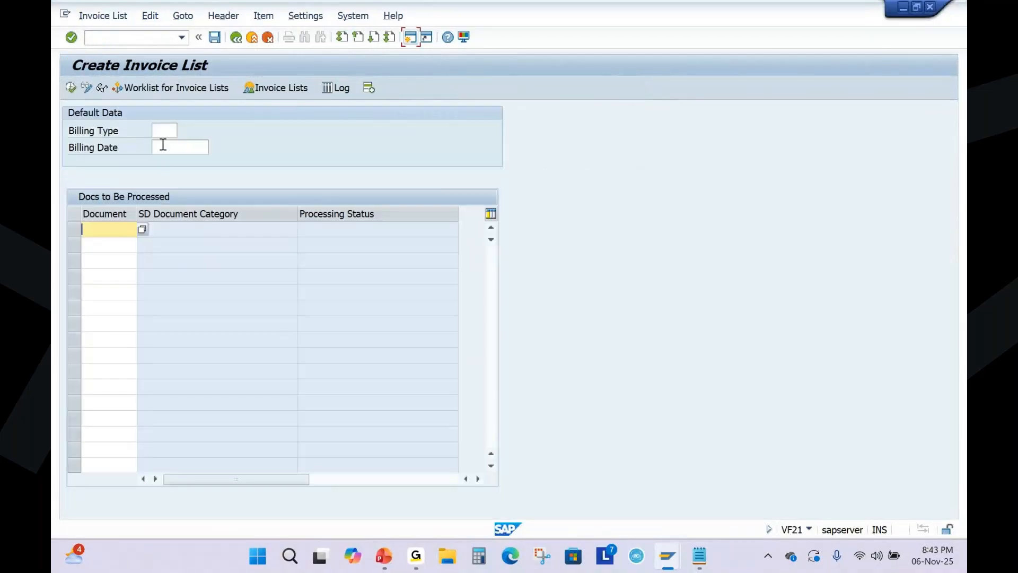
pyautogui.click(163, 131)
pyautogui.click(171, 145)
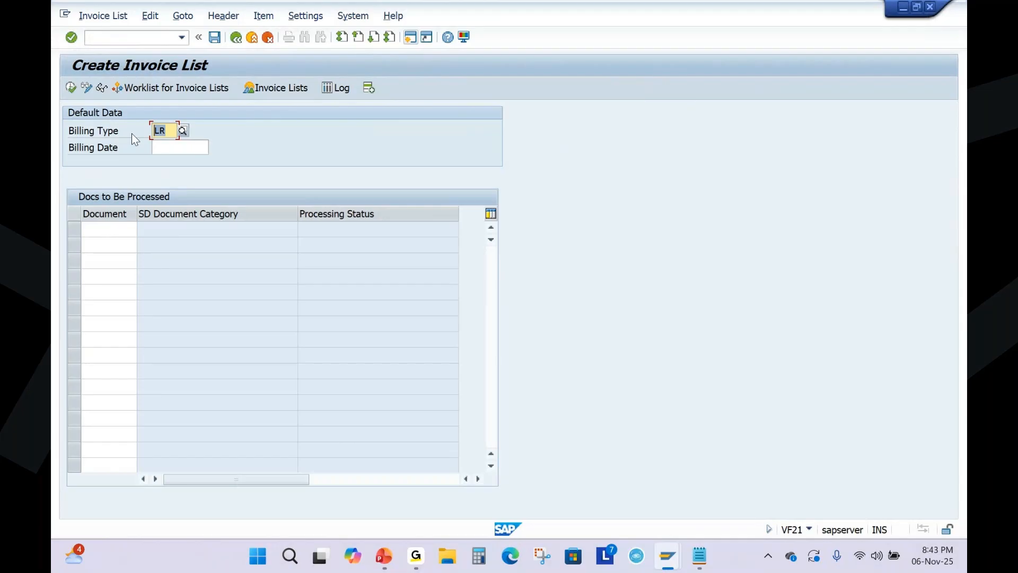
# Switch to Notepad, append "- F2" to both the 100 EUR and 200 EUR invoice lines, and highlight the first line's F2.
pyautogui.click(700, 556)
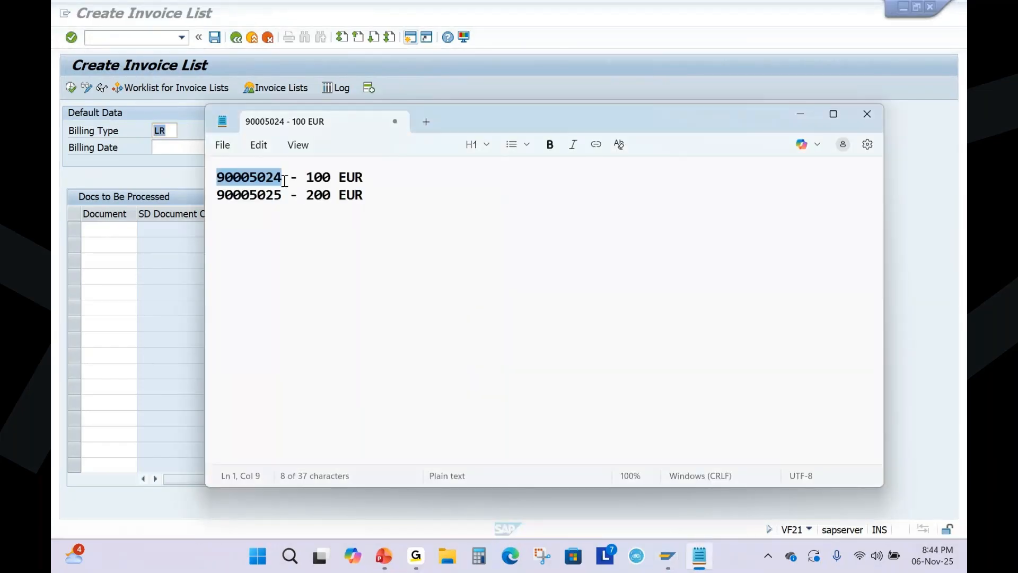
pyautogui.click(382, 178)
pyautogui.write('- F2')
pyautogui.press('Down')
pyautogui.write('- ')
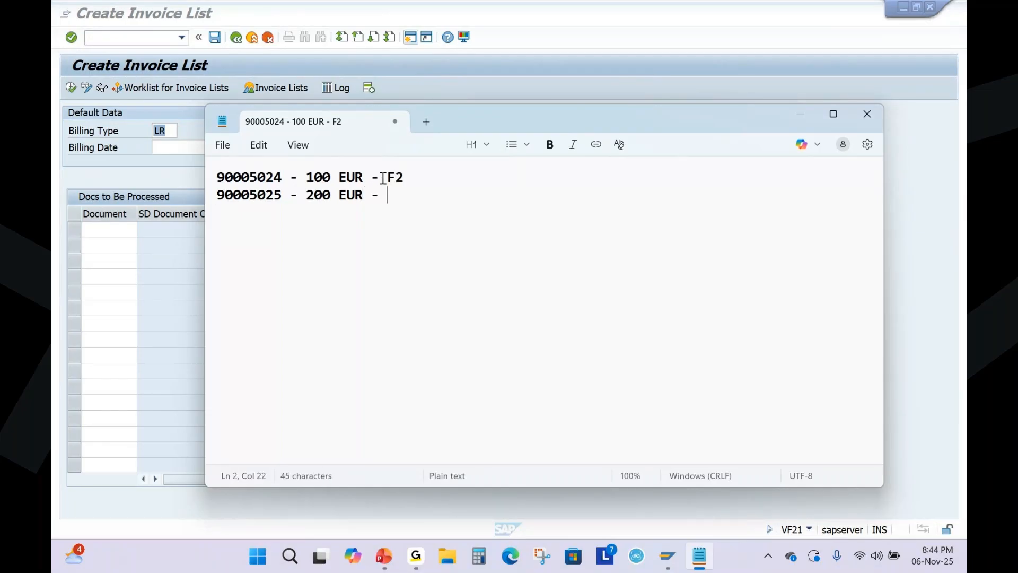
pyautogui.write('F2')
pyautogui.moveTo(386, 177); pyautogui.dragTo(414, 177)
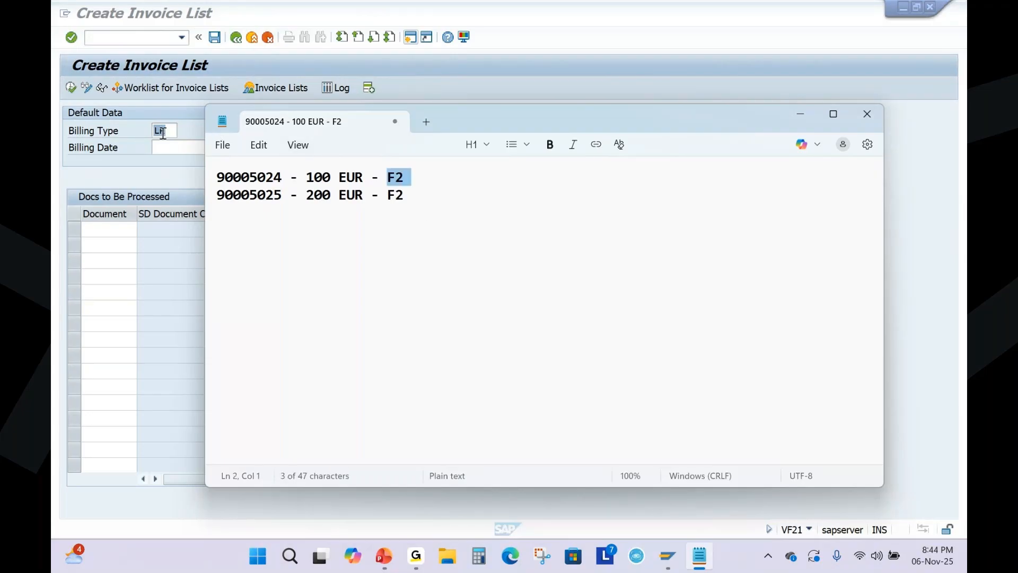
# Switch back to the Create Invoice List window, highlight billing type LR, and open the SAP Reference IMG through transaction SPRO.
pyautogui.moveTo(167, 131); pyautogui.dragTo(106, 165)
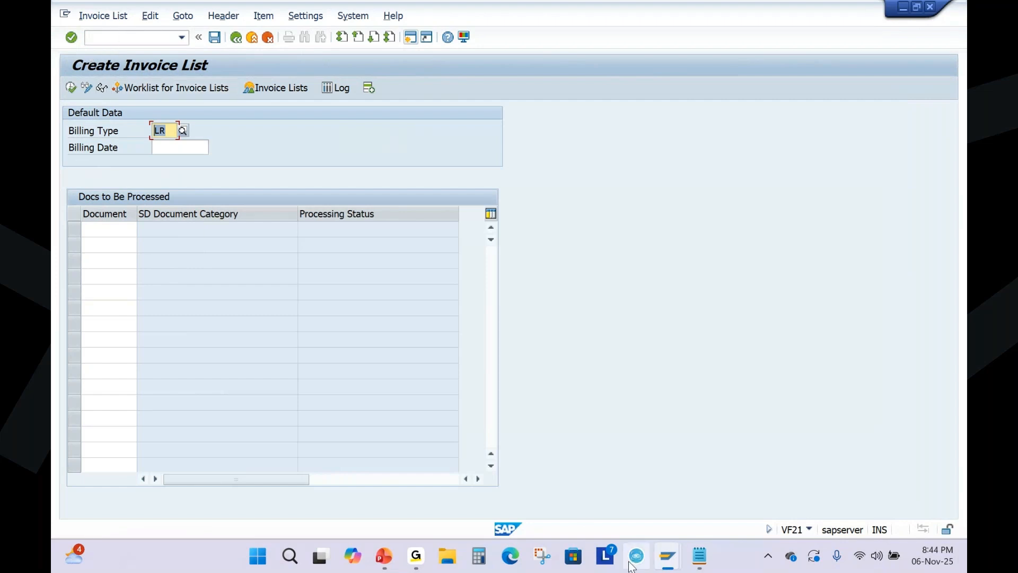
pyautogui.click(668, 556)
pyautogui.click(646, 469)
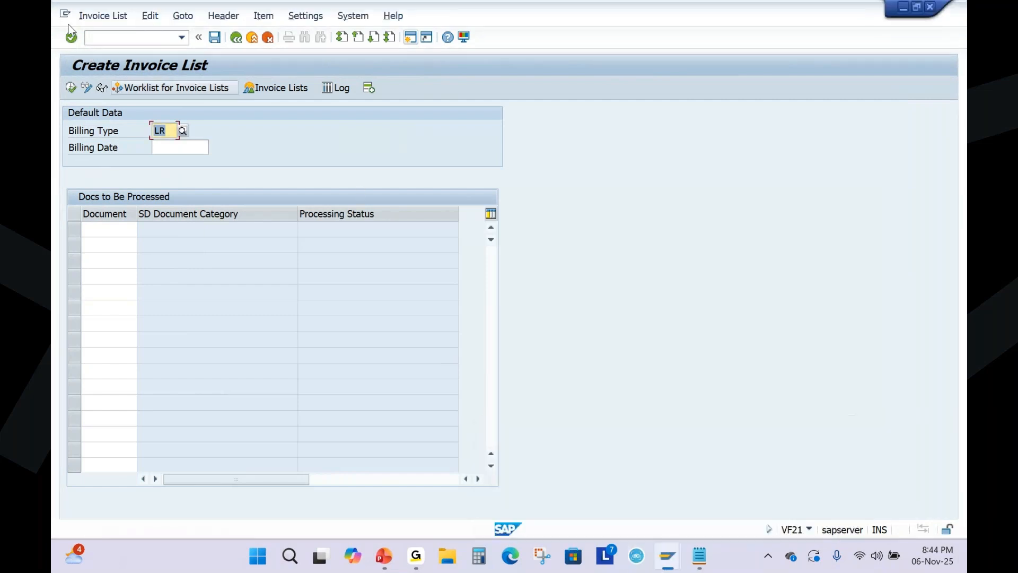
pyautogui.click(104, 41)
pyautogui.write('/NSPRO')
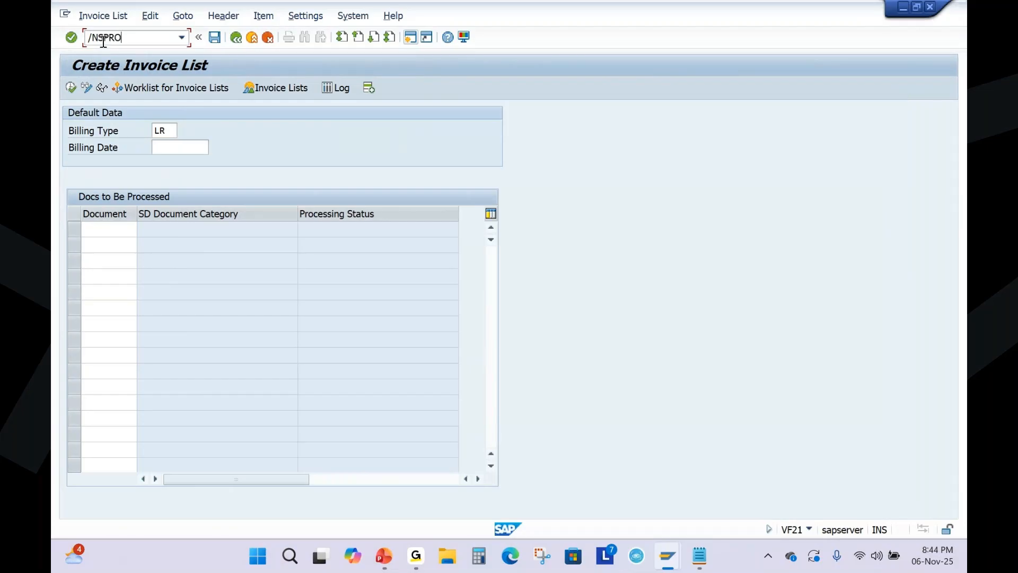
pyautogui.press('Return')
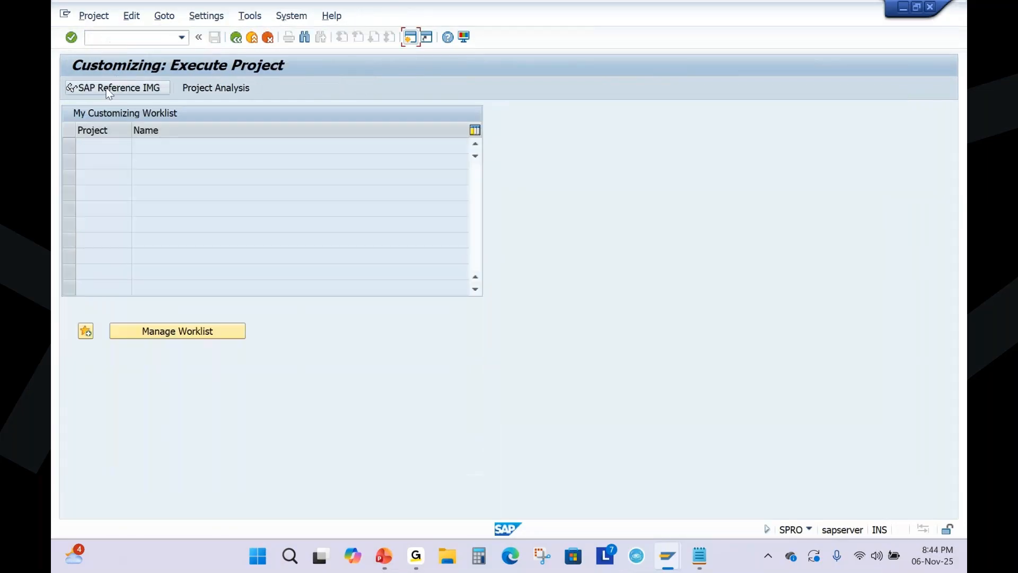
pyautogui.press('F5')
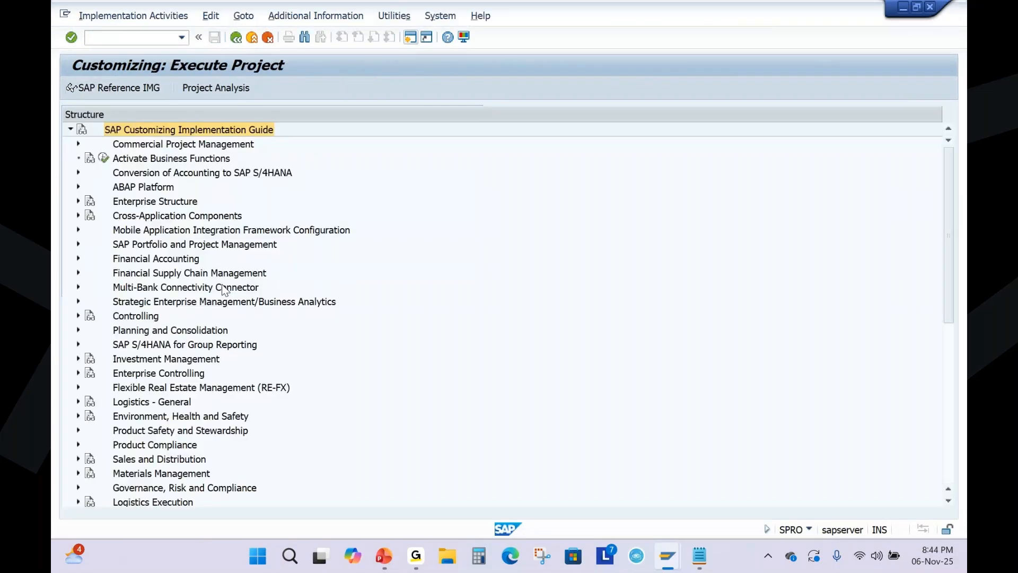
# Expand Sales and Distribution, Billing and Billing Documents in the IMG, and open the Define Billing Types for Sales activity.
pyautogui.scroll(-2, 222, 286)
pyautogui.scroll(-2, 224, 292)
pyautogui.click(78, 316)
pyautogui.click(87, 373)
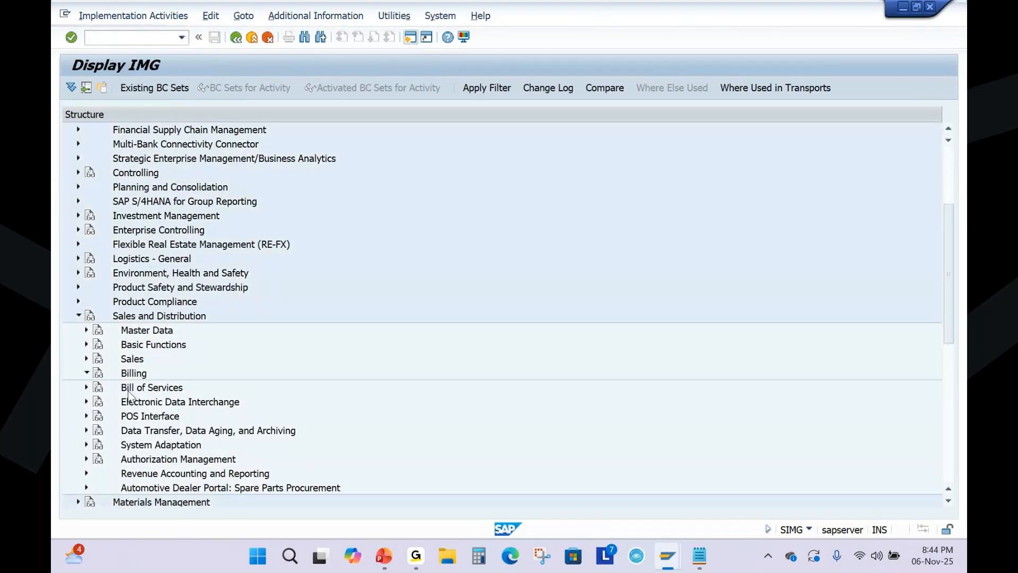
pyautogui.click(95, 387)
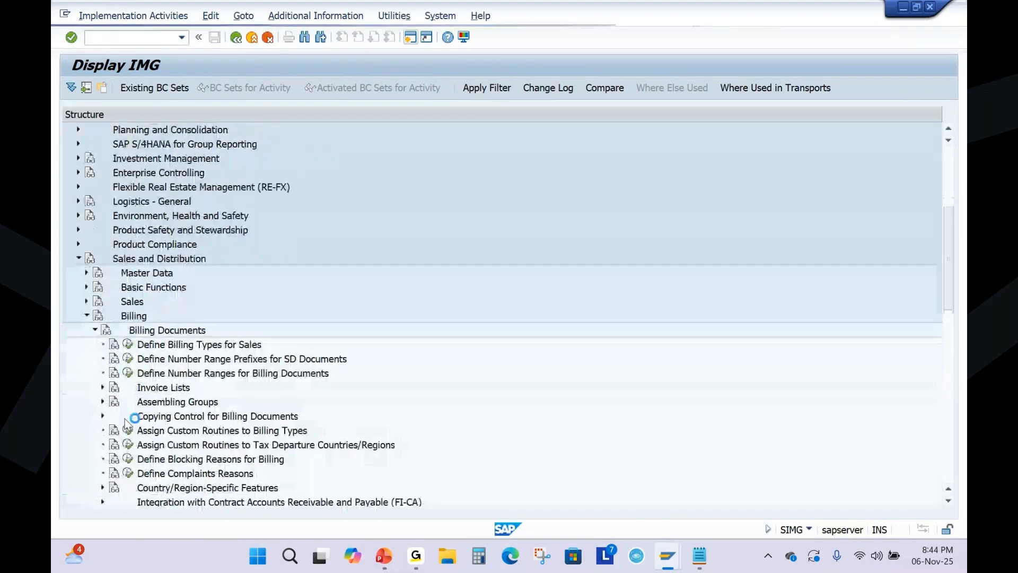
pyautogui.click(219, 347)
pyautogui.click(128, 344)
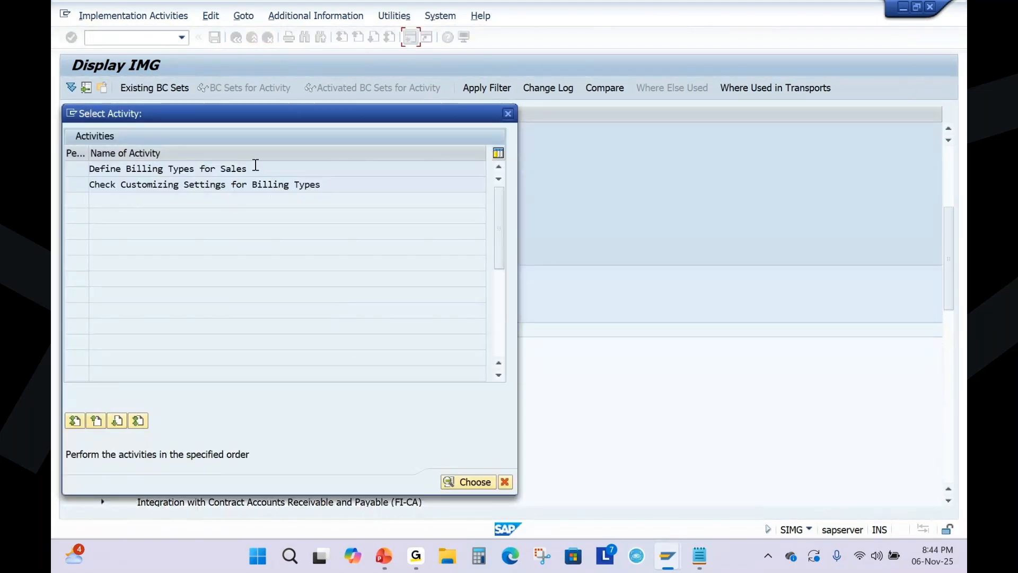
pyautogui.moveTo(254, 168); pyautogui.dragTo(89, 168)
pyautogui.doubleClick(208, 169)
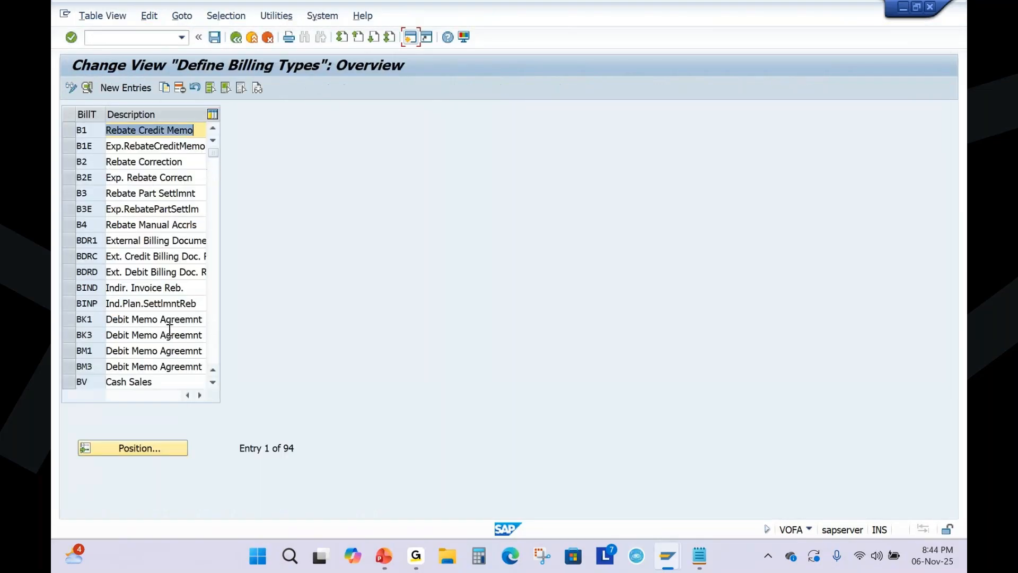
# Position the billing types overview on F2 and open the details of the F2 Invoice entry.
pyautogui.click(158, 447)
pyautogui.write('F2')
pyautogui.click(252, 248)
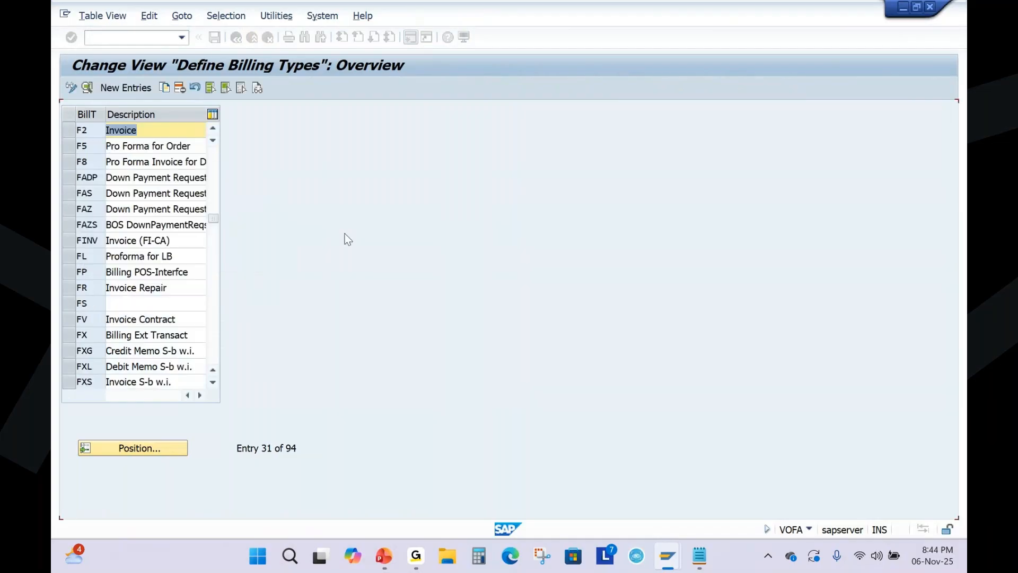
pyautogui.click(70, 131)
pyautogui.click(87, 87)
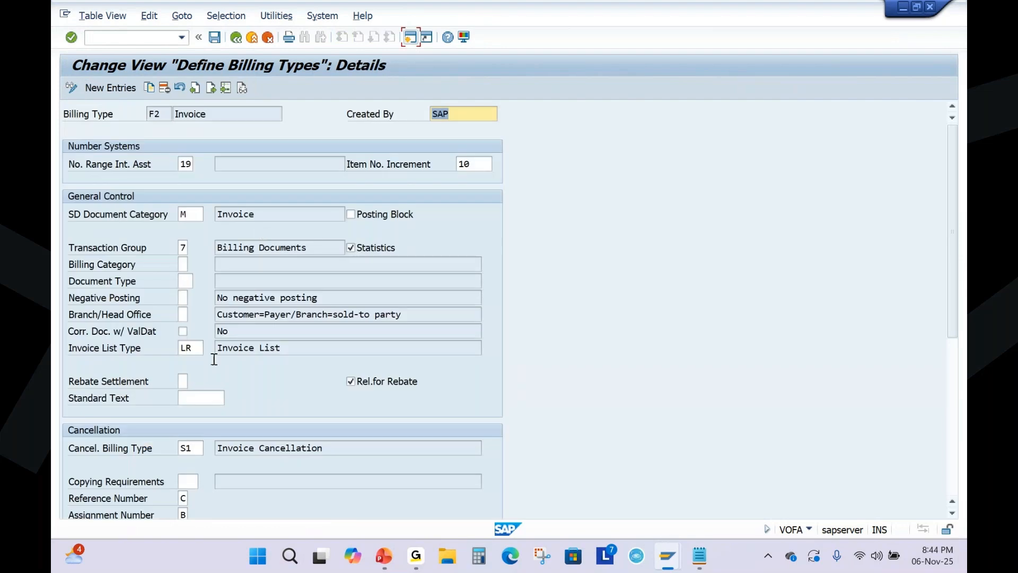
# Examine the Invoice List Type field in General Control and compare it with the billing type F2.
pyautogui.doubleClick(190, 348)
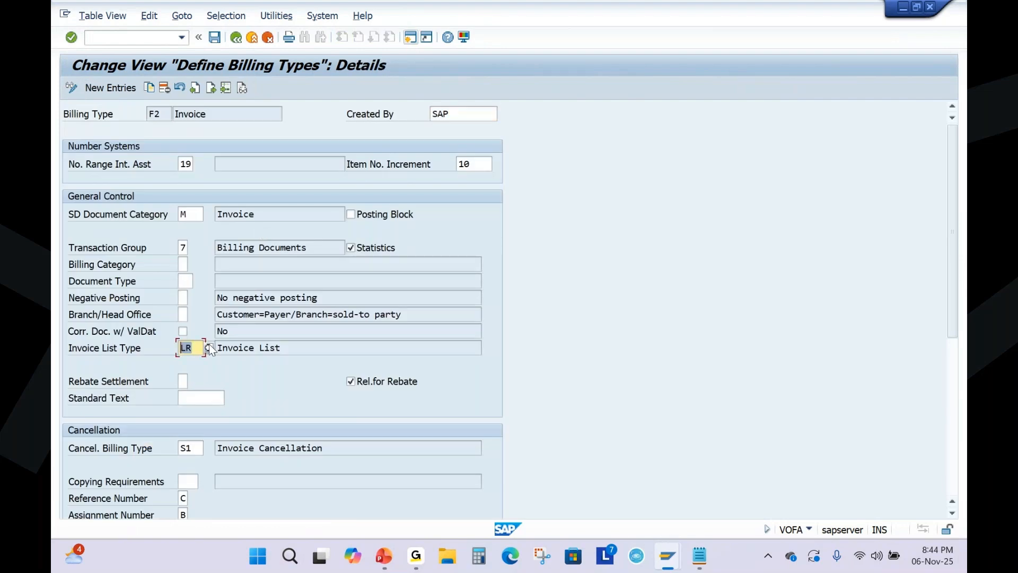
pyautogui.click(194, 347)
pyautogui.click(159, 113)
pyautogui.click(195, 349)
pyautogui.click(159, 115)
pyautogui.click(195, 347)
# Switch to the standard order display window, start transaction VF21 there, and set the billing type to LR.
pyautogui.moveTo(668, 556)
pyautogui.click(752, 475)
pyautogui.click(120, 38)
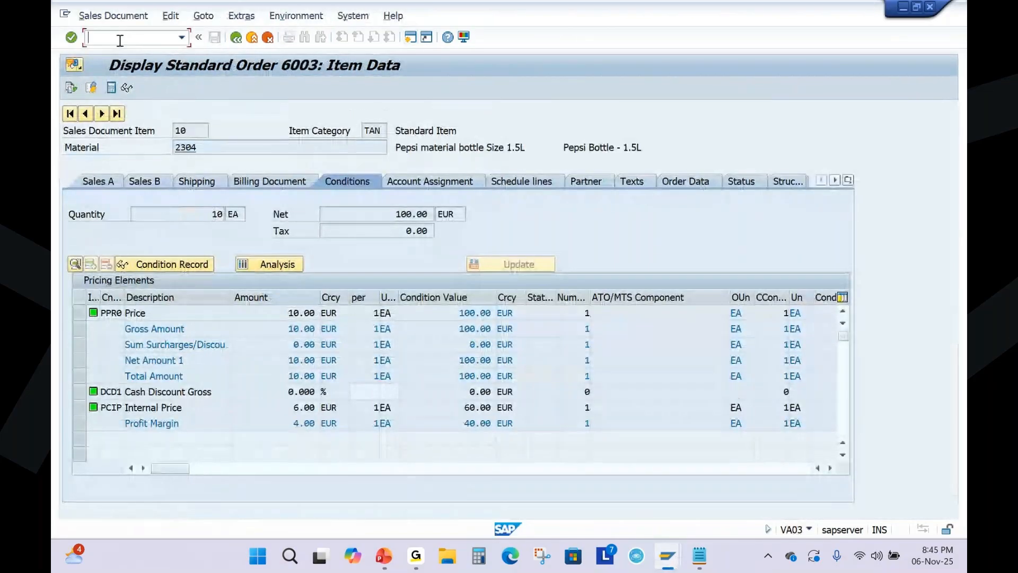
pyautogui.write('/NVF21')
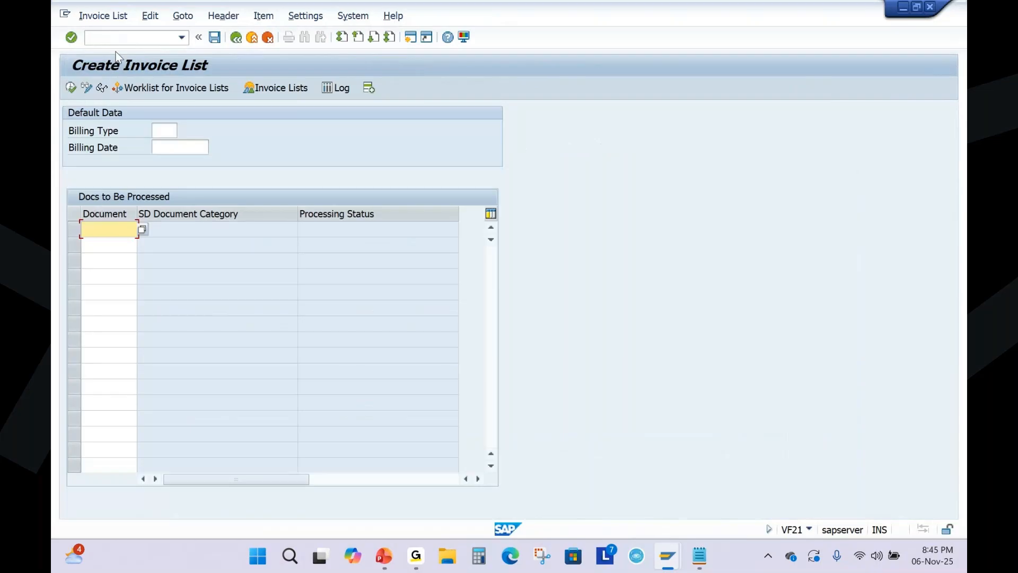
pyautogui.click(172, 131)
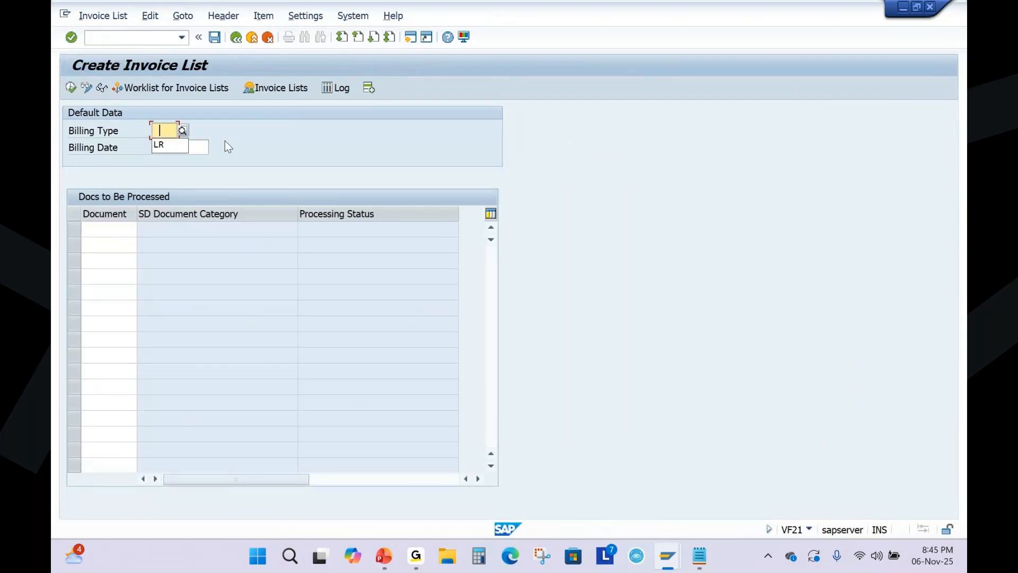
pyautogui.click(171, 148)
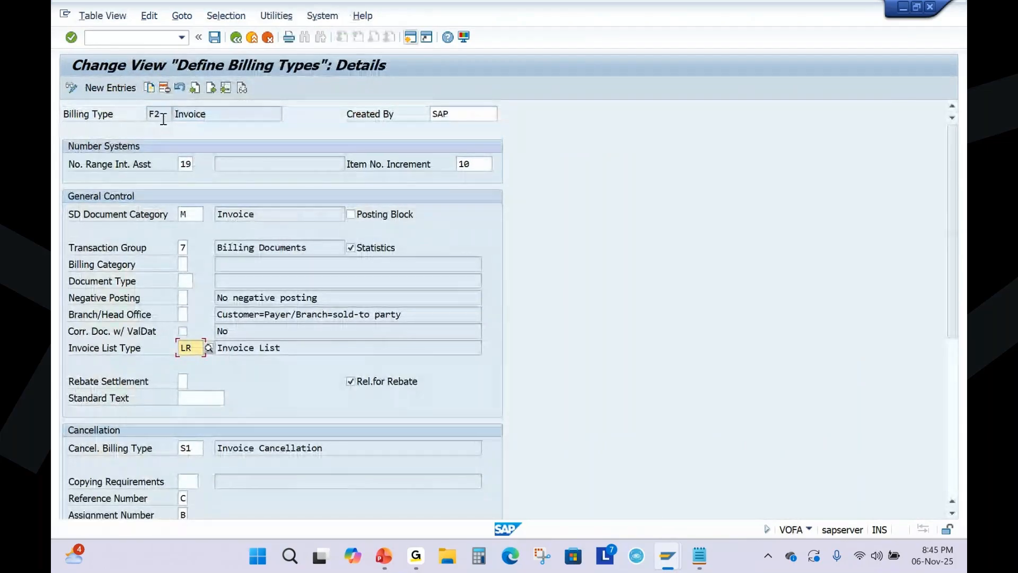
# Return to the billing type details and highlight F2 and its assigned invoice list type LR.
pyautogui.moveTo(163, 116); pyautogui.dragTo(119, 127)
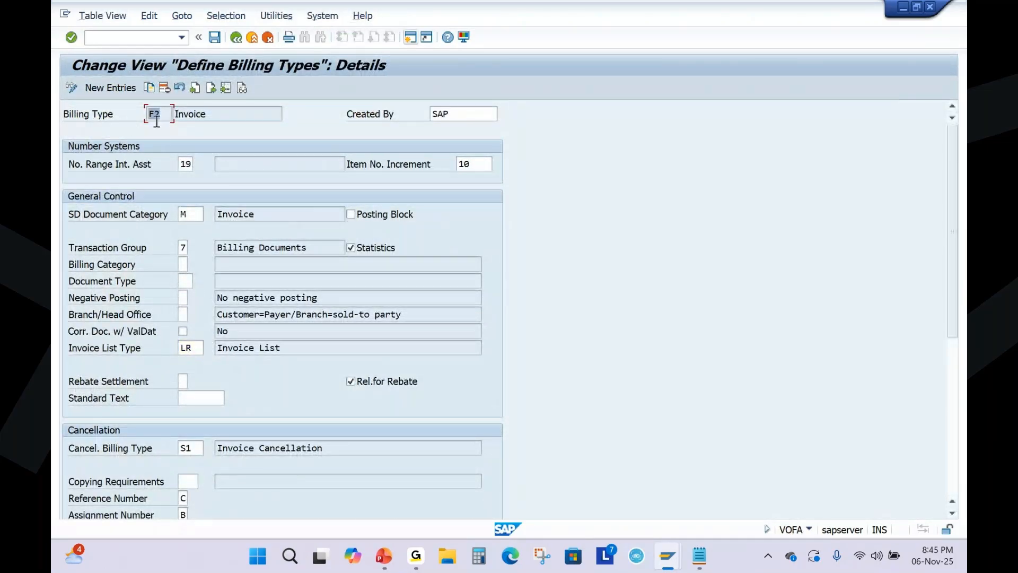
pyautogui.moveTo(192, 349); pyautogui.dragTo(130, 351)
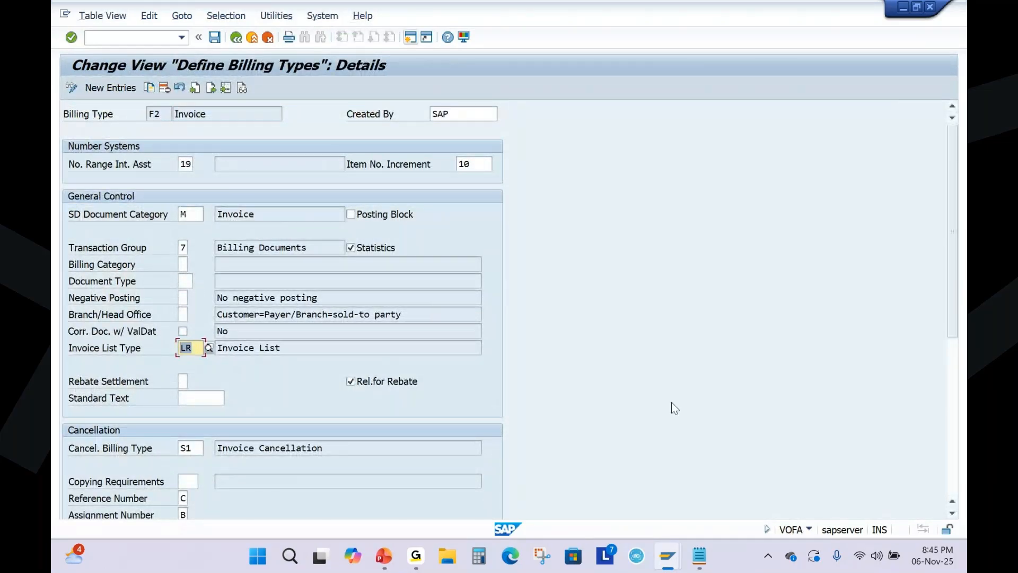
# Present the invoice list data slide in PowerPoint, underline the master data heading and factory calendar bullet, erase the ink, and end the show.
pyautogui.click(376, 561)
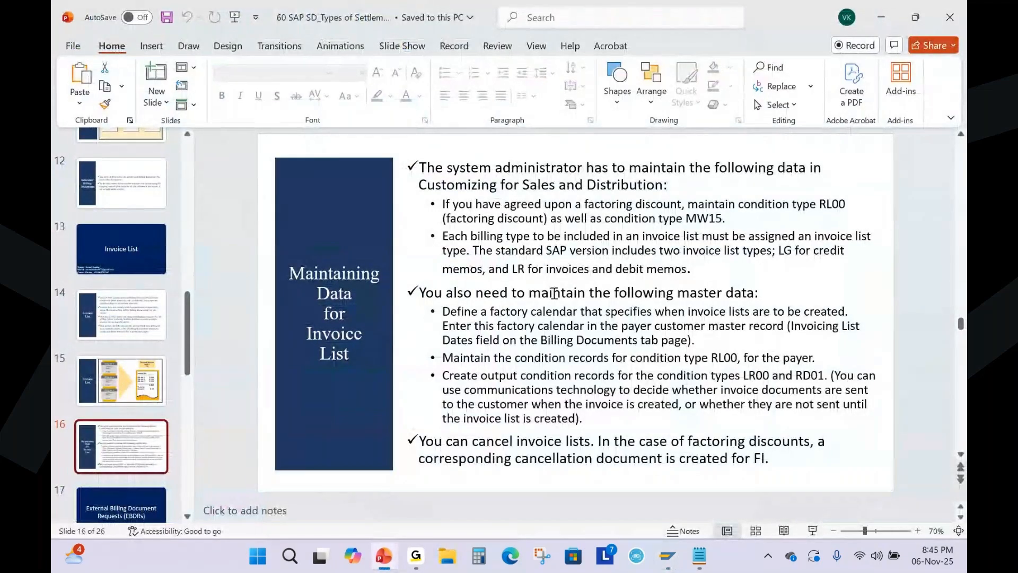
pyautogui.click(817, 532)
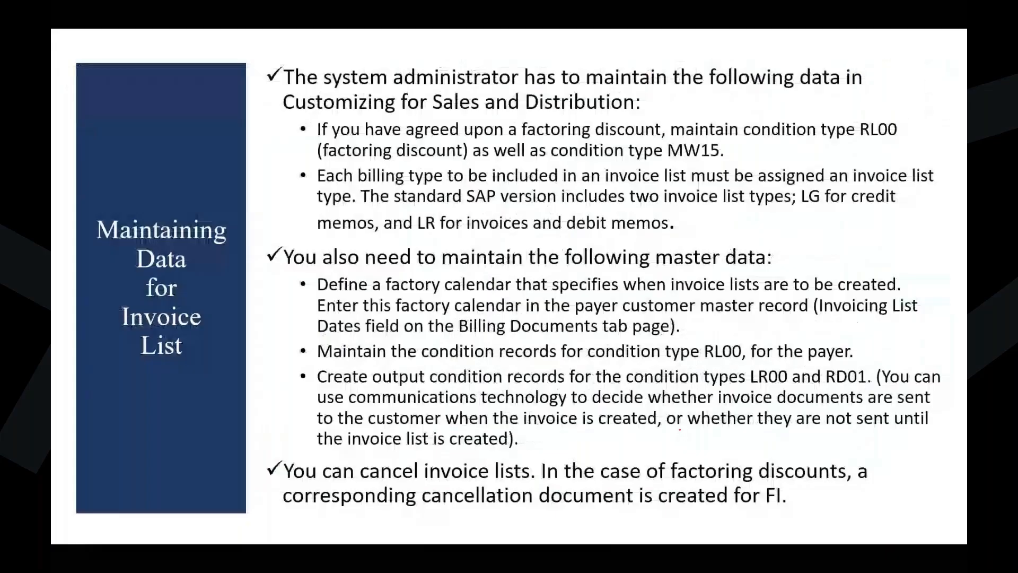
pyautogui.moveTo(289, 271); pyautogui.dragTo(784, 255)
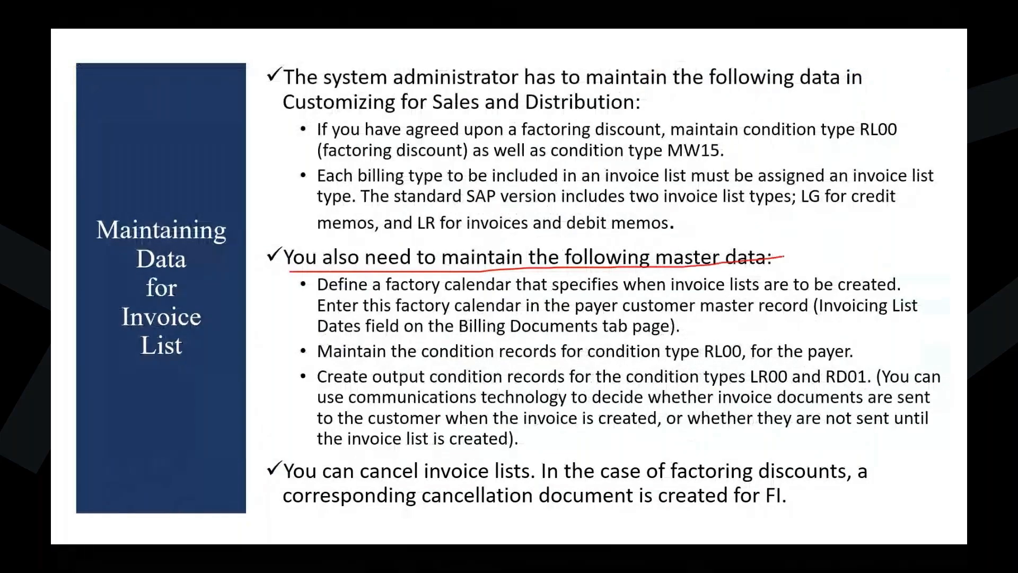
pyautogui.moveTo(316, 292); pyautogui.dragTo(900, 290)
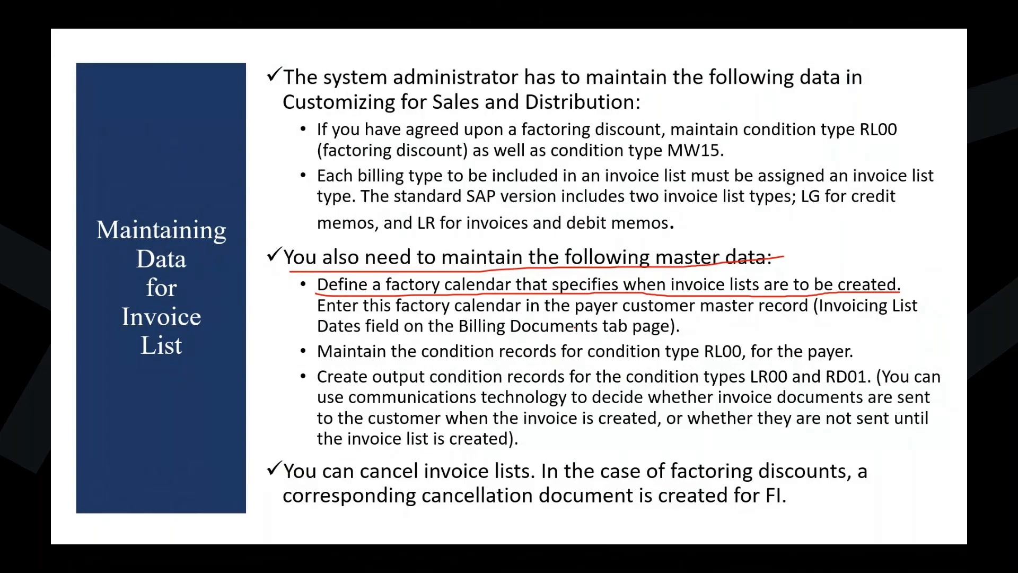
pyautogui.moveTo(317, 317); pyautogui.dragTo(917, 314)
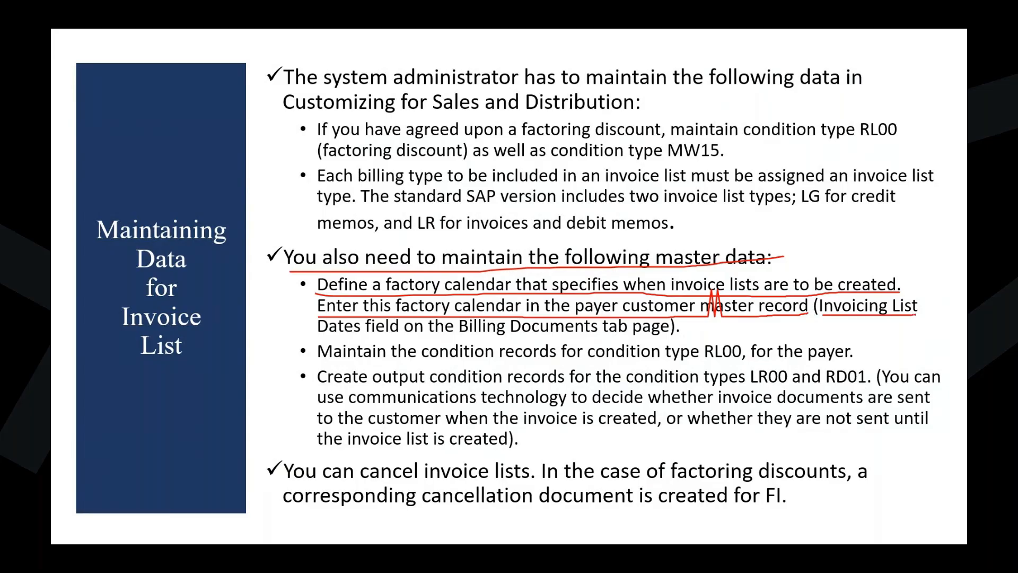
pyautogui.moveTo(318, 336); pyautogui.dragTo(645, 335)
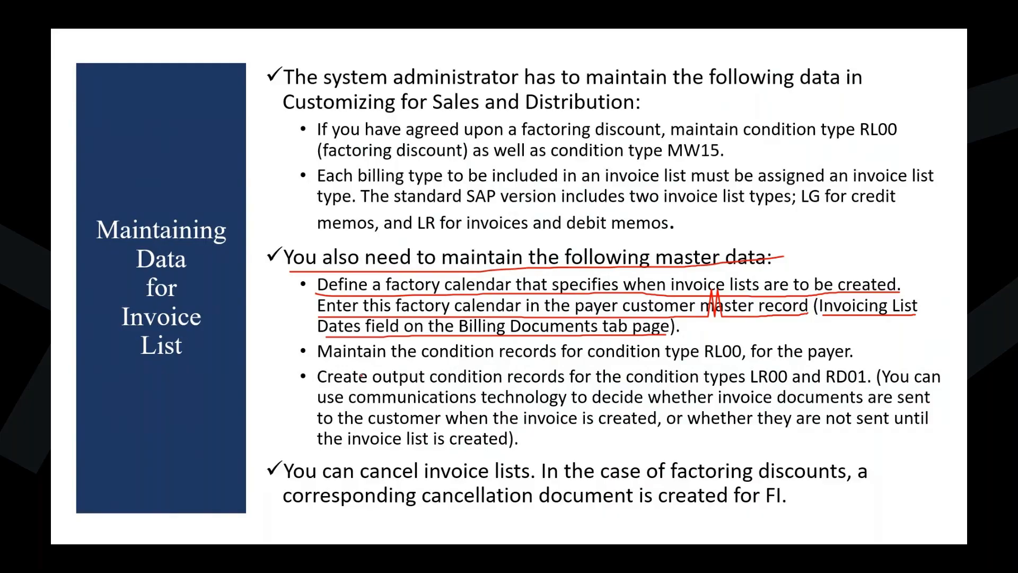
pyautogui.press('e')
pyautogui.press('Escape')
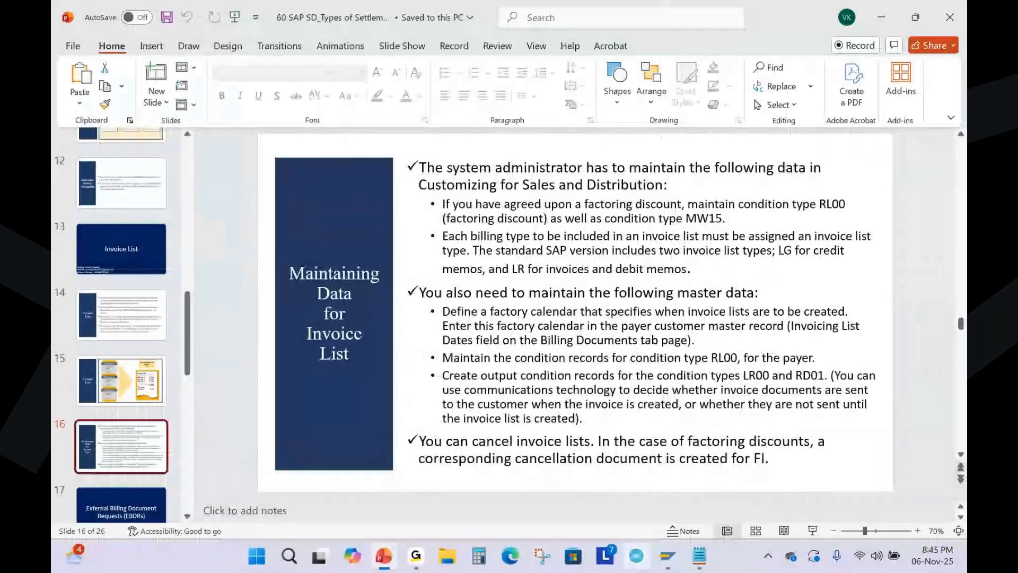
# Switch to the SAP Create Invoice List window, start transaction BP, and open the Club Mahindra Holidays business partner.
pyautogui.moveTo(668, 555)
pyautogui.click(634, 465)
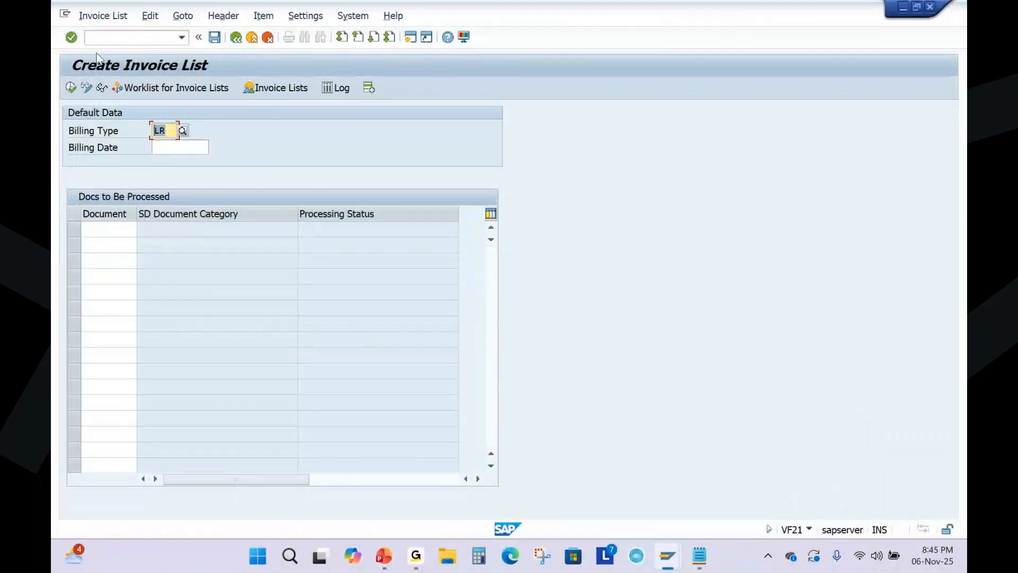
pyautogui.click(108, 35)
pyautogui.write('/NBP')
pyautogui.press('Return')
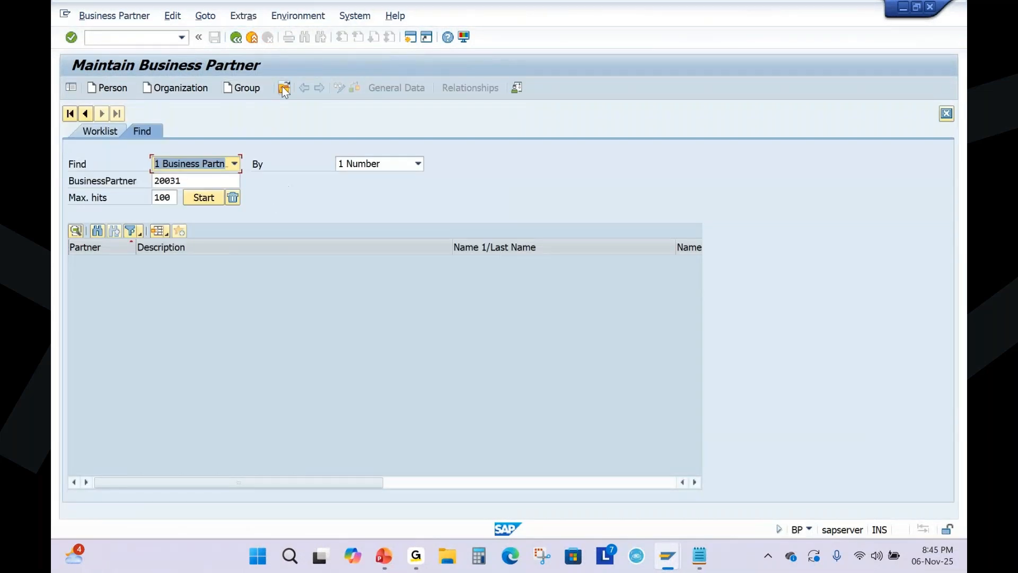
pyautogui.click(284, 89)
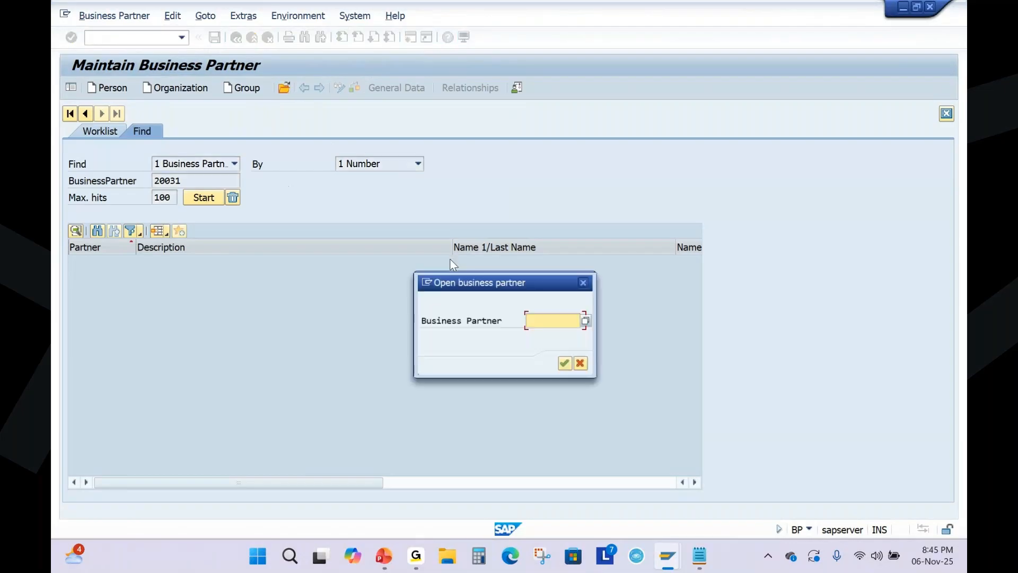
pyautogui.press('space')
pyautogui.click(555, 338)
pyautogui.click(567, 365)
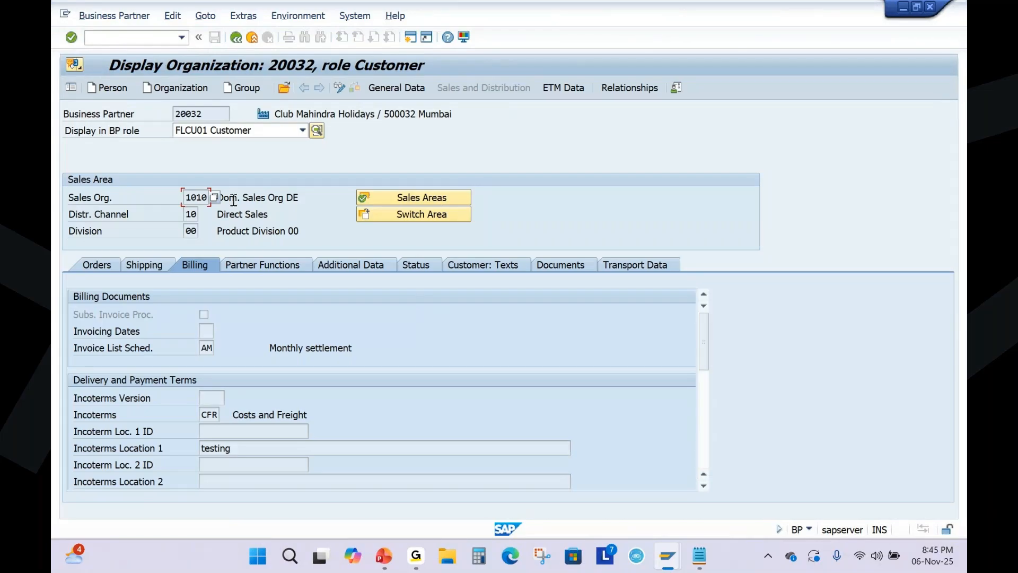
# Check the partner's available BP roles and the factory calendar options for its Invoice List Schedule in the billing data.
pyautogui.click(287, 127)
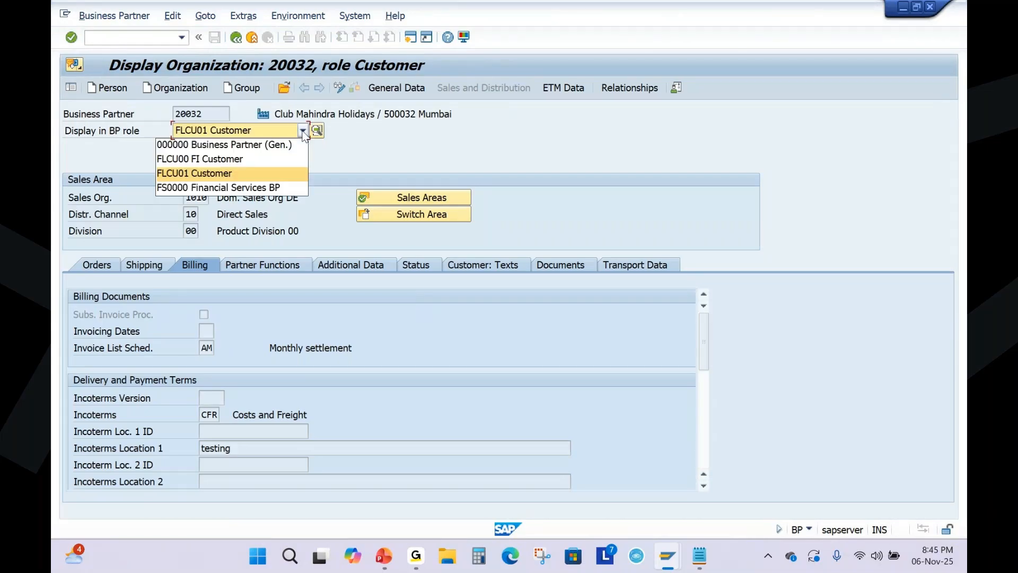
pyautogui.click(395, 156)
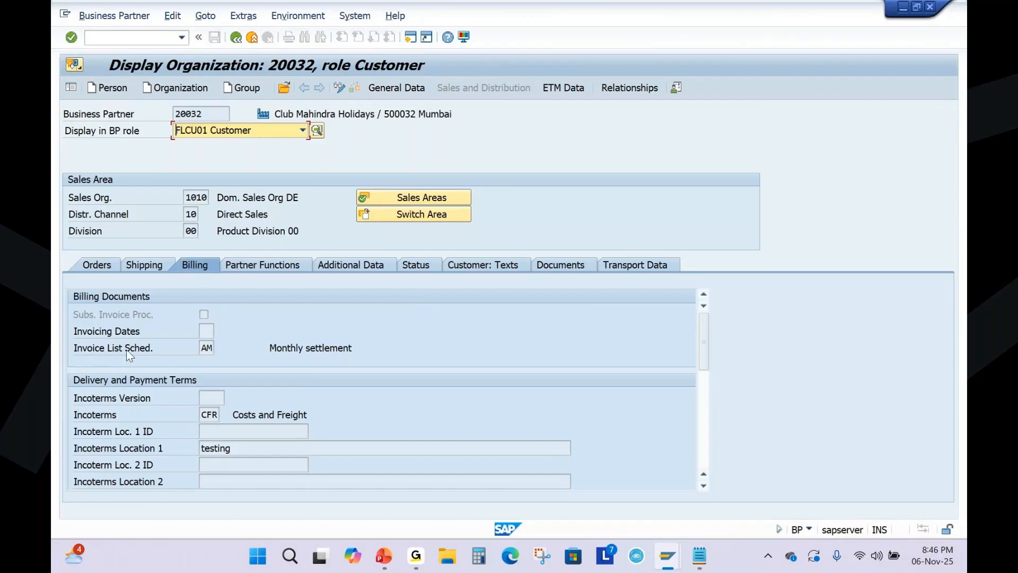
pyautogui.click(205, 348)
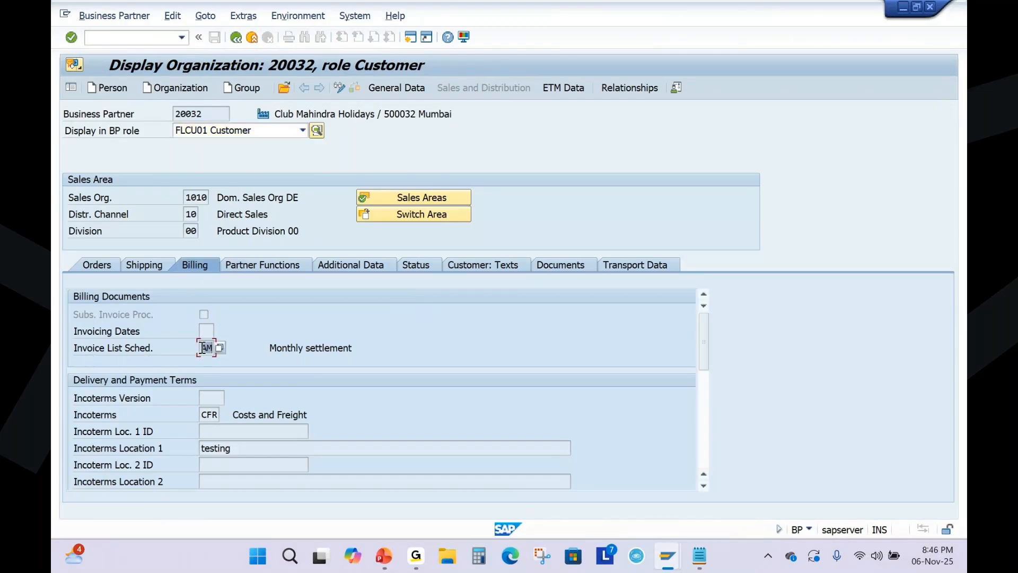
pyautogui.click(219, 349)
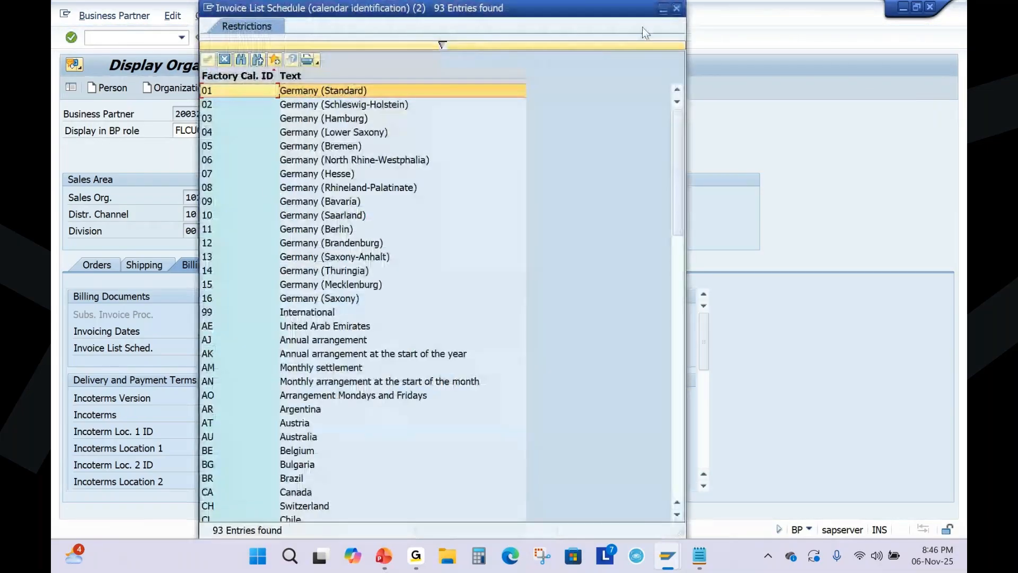
pyautogui.click(678, 8)
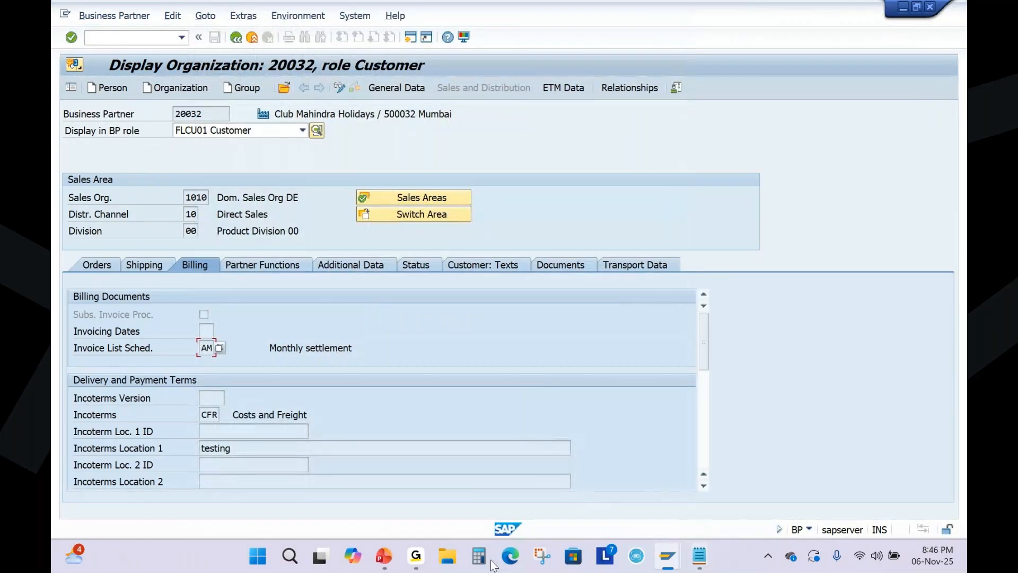
# Switch to PowerPoint and highlight the bullet about maintaining RL00 condition records for the payer on the invoice list data slide.
pyautogui.click(384, 556)
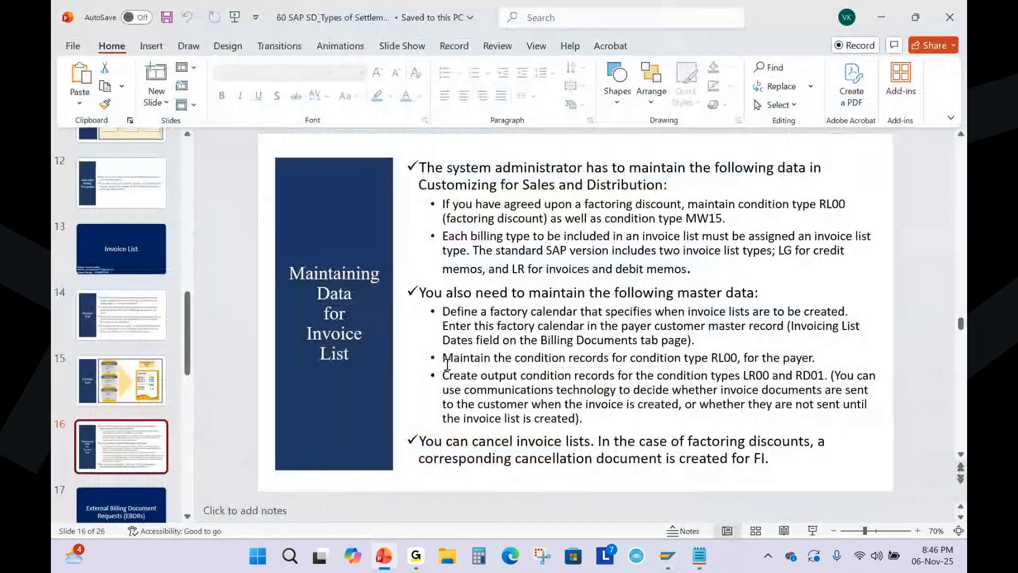
pyautogui.moveTo(446, 359); pyautogui.dragTo(805, 360)
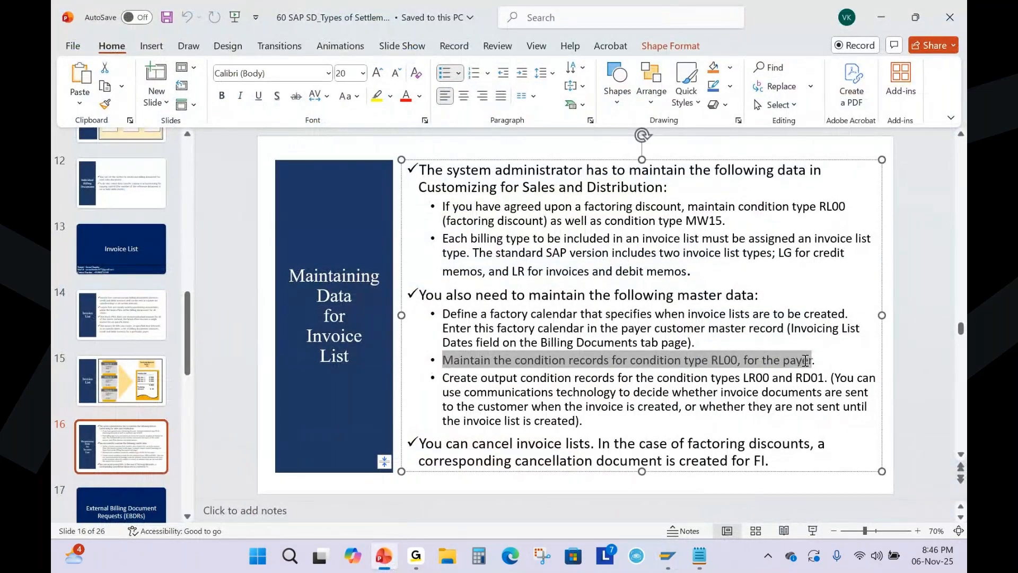
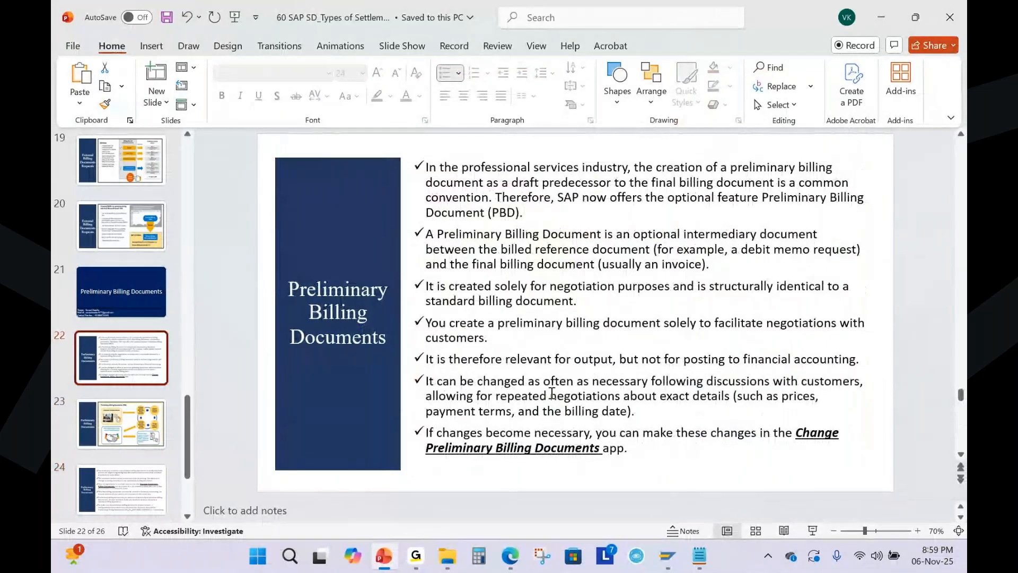
# Present the Preliminary Billing Documents slide, underline the bullet on repeated negotiations, mark prices, payment terms and billing date, and erase the ink.
pyautogui.click(810, 532)
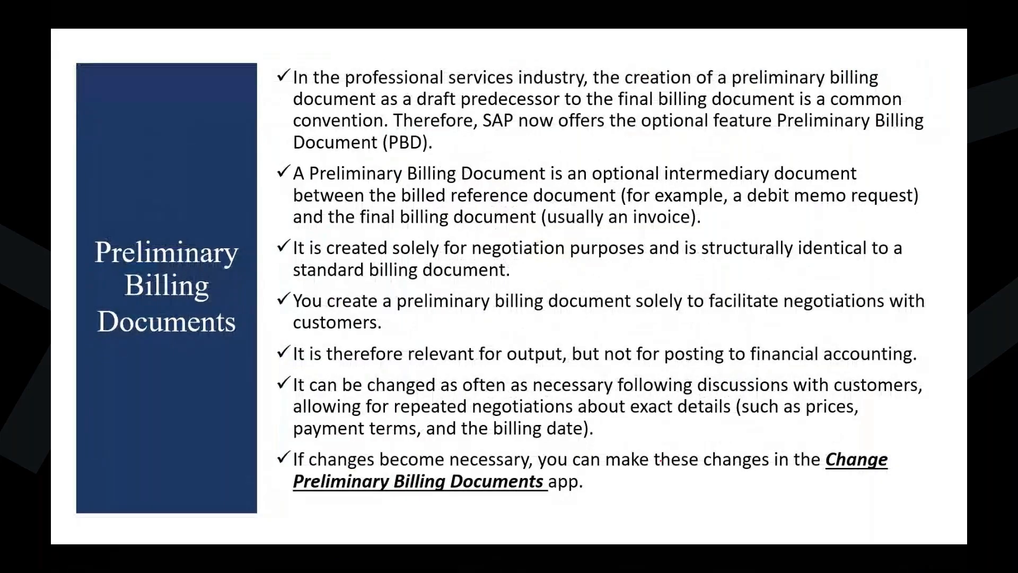
pyautogui.moveTo(291, 399); pyautogui.dragTo(908, 394)
pyautogui.moveTo(295, 419); pyautogui.dragTo(740, 418)
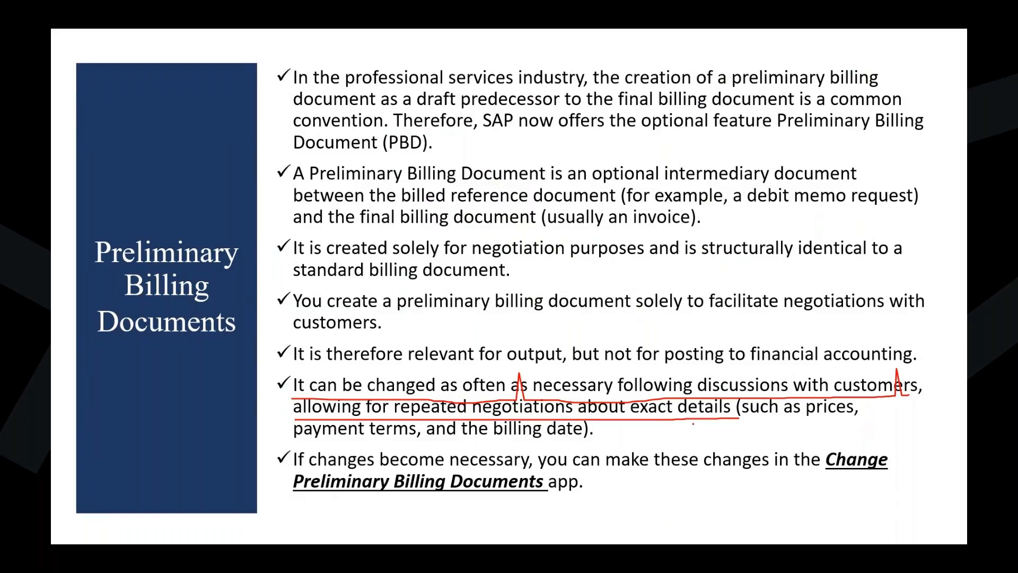
pyautogui.press('e')
pyautogui.moveTo(838, 421); pyautogui.dragTo(840, 422)
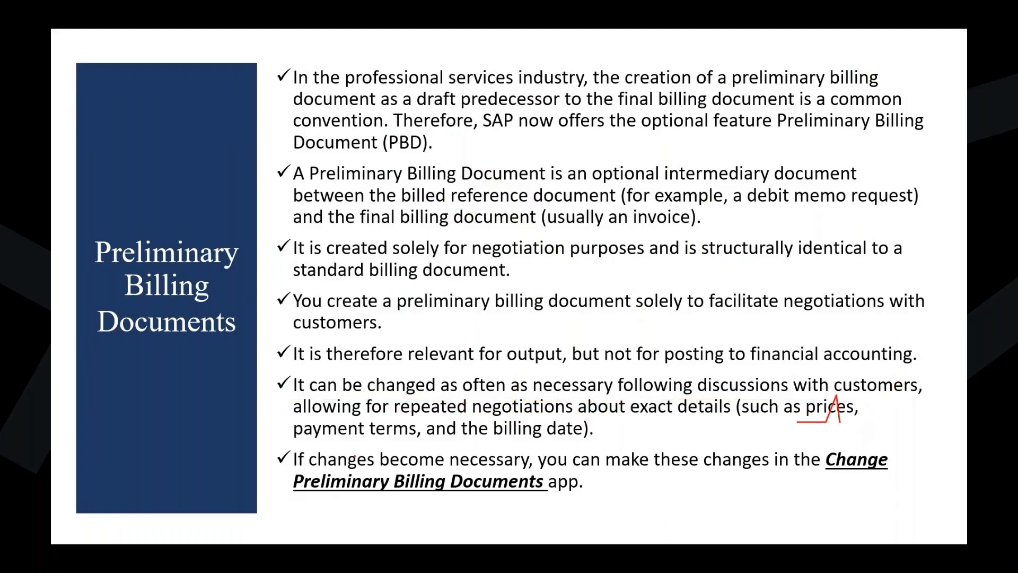
pyautogui.moveTo(295, 445); pyautogui.dragTo(404, 443)
pyautogui.moveTo(478, 444); pyautogui.dragTo(583, 441)
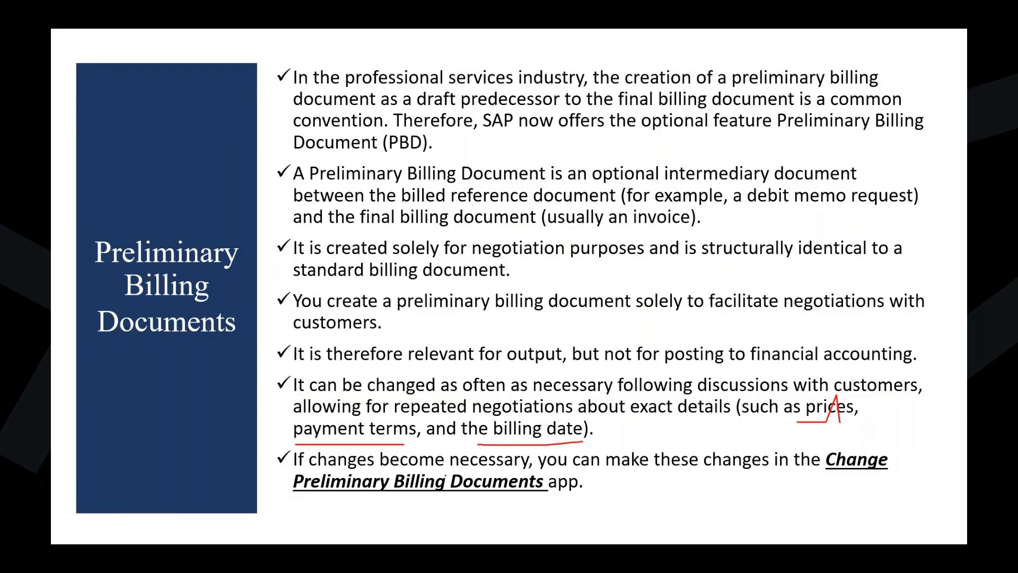
pyautogui.press('e')
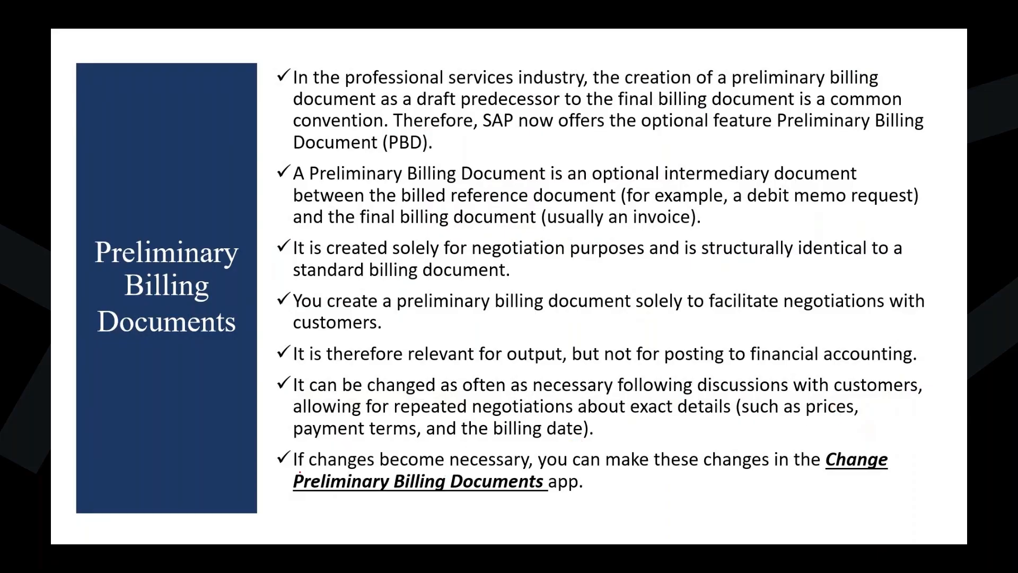
# Underline the Change Preliminary Billing Documents app bullet, erase the ink, end the show, and go to slide 24.
pyautogui.moveTo(300, 472); pyautogui.dragTo(851, 466)
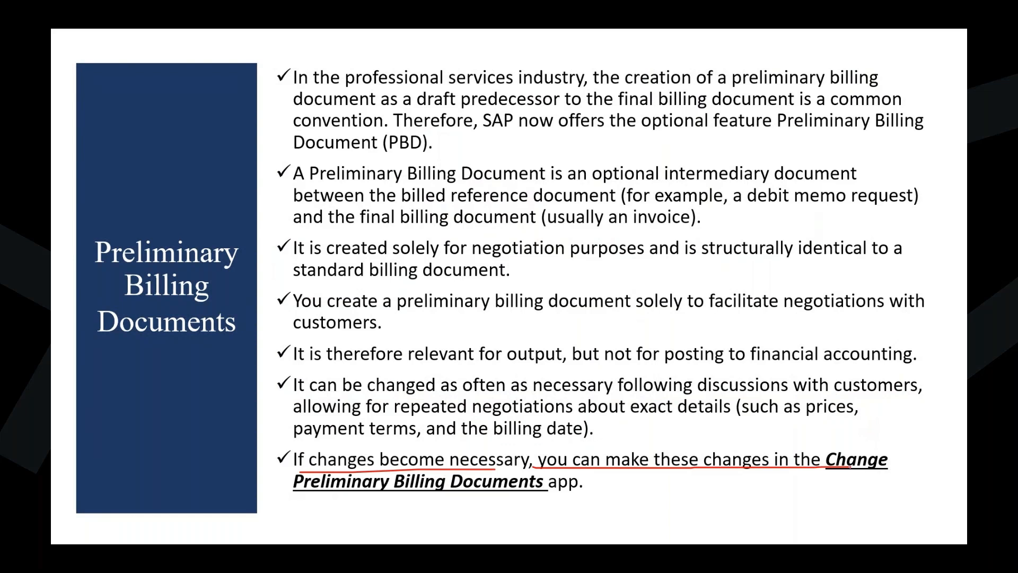
pyautogui.moveTo(301, 499)
pyautogui.mouseDown()
pyautogui.moveTo(599, 493)
pyautogui.moveTo(633, 456)
pyautogui.mouseUp()
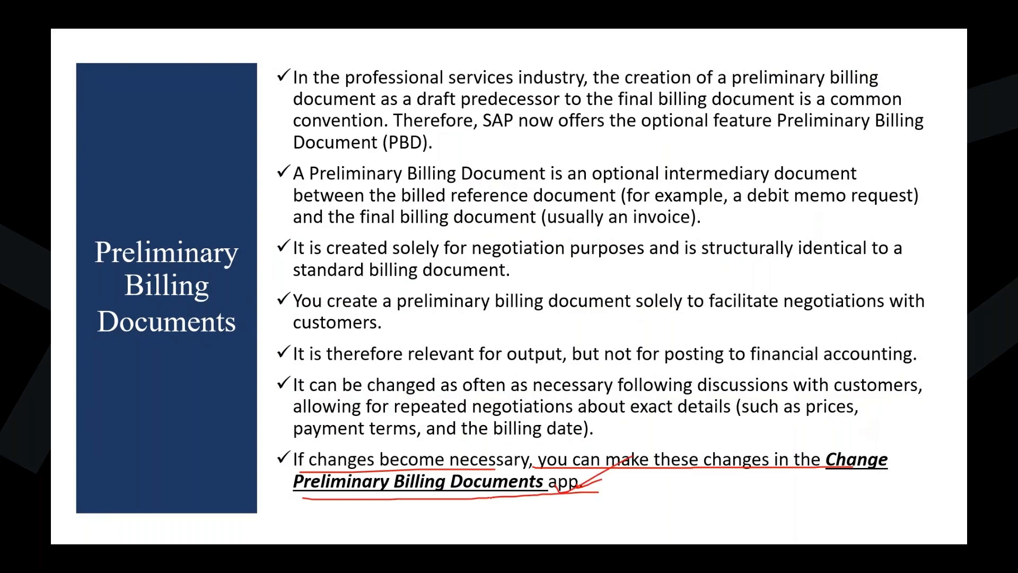
pyautogui.press('e')
pyautogui.moveTo(454, 493)
pyautogui.mouseDown()
pyautogui.moveTo(525, 479)
pyautogui.moveTo(526, 467)
pyautogui.mouseUp()
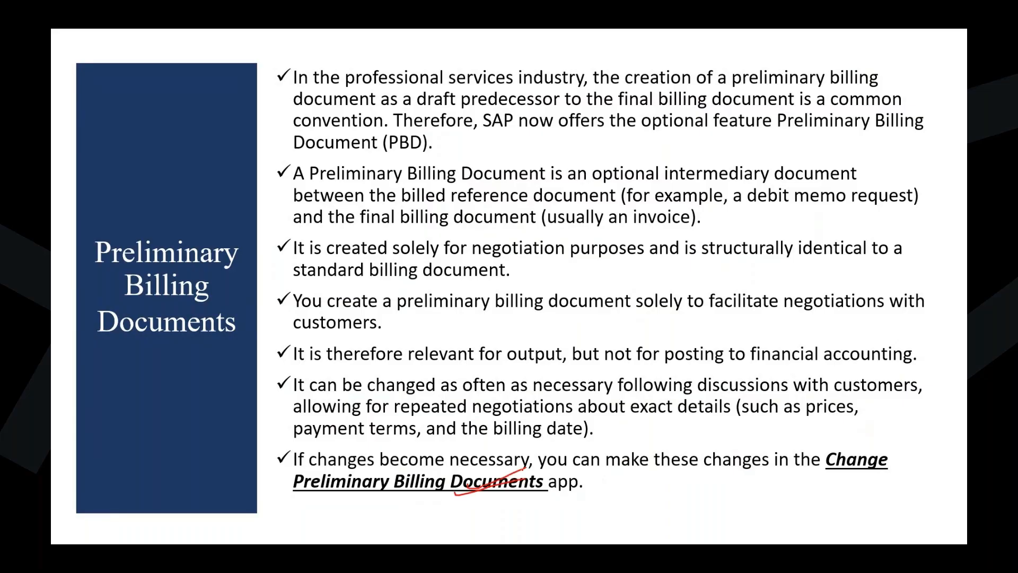
pyautogui.press('e')
pyautogui.press('Escape')
pyautogui.scroll(-1, 360, 395)
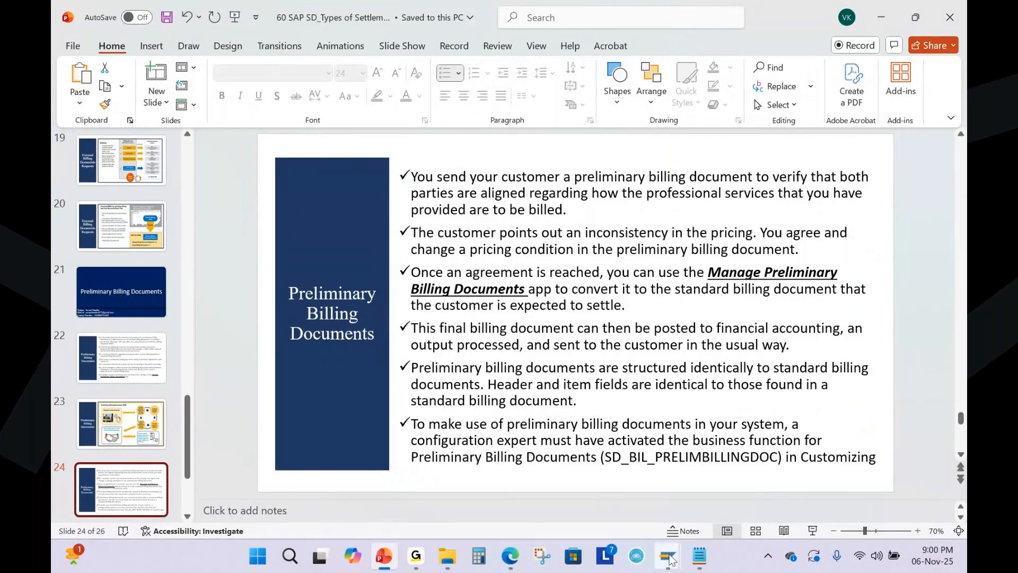
# Switch to SAP, leave the F2 billing type details, and start a standard order (OR) with transaction VA01 from the SAP Easy Access window.
pyautogui.moveTo(666, 562)
pyautogui.click(668, 479)
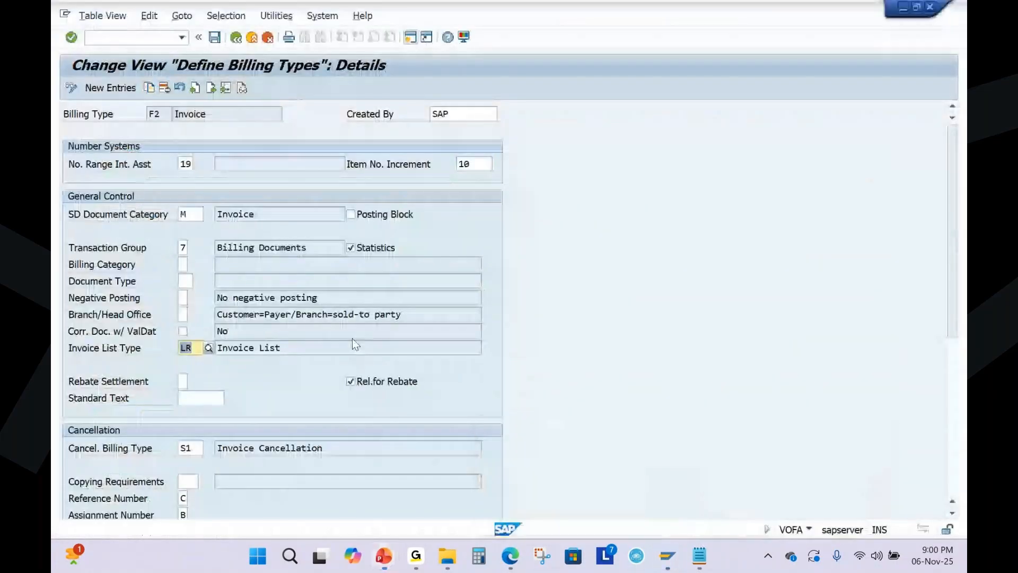
pyautogui.click(235, 36)
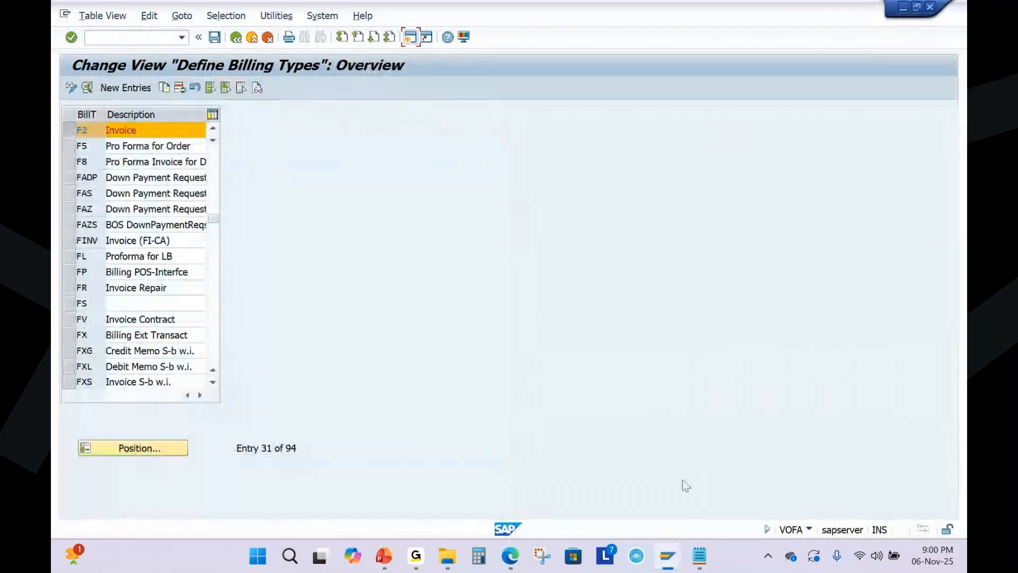
pyautogui.click(669, 556)
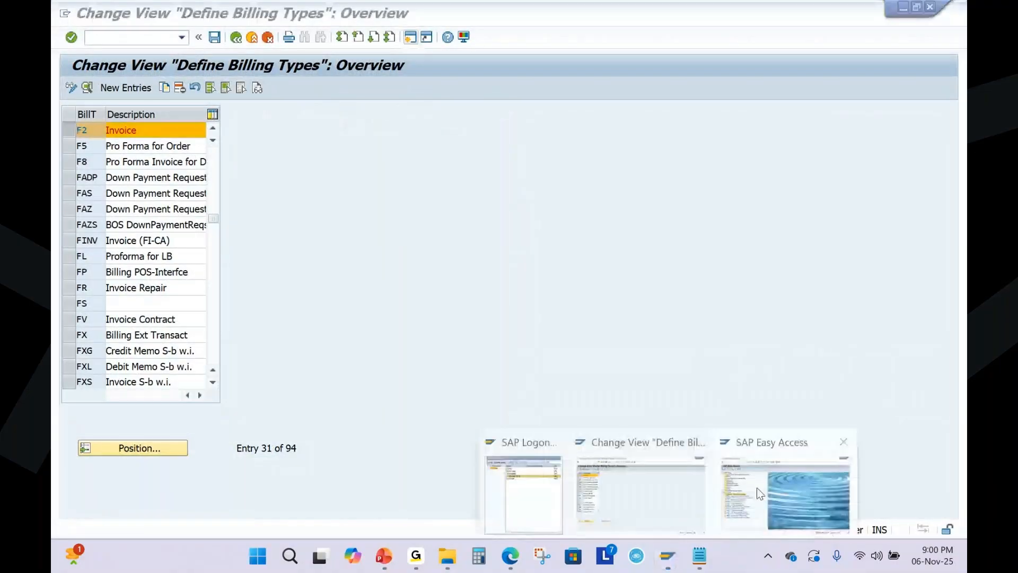
pyautogui.click(756, 489)
pyautogui.write('va01')
pyautogui.press('Return')
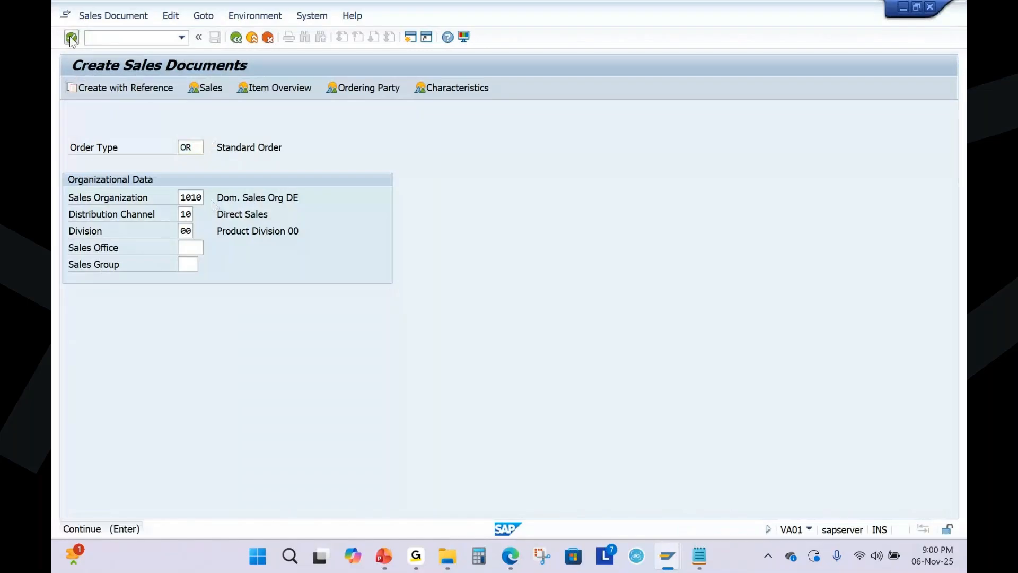
pyautogui.click(72, 38)
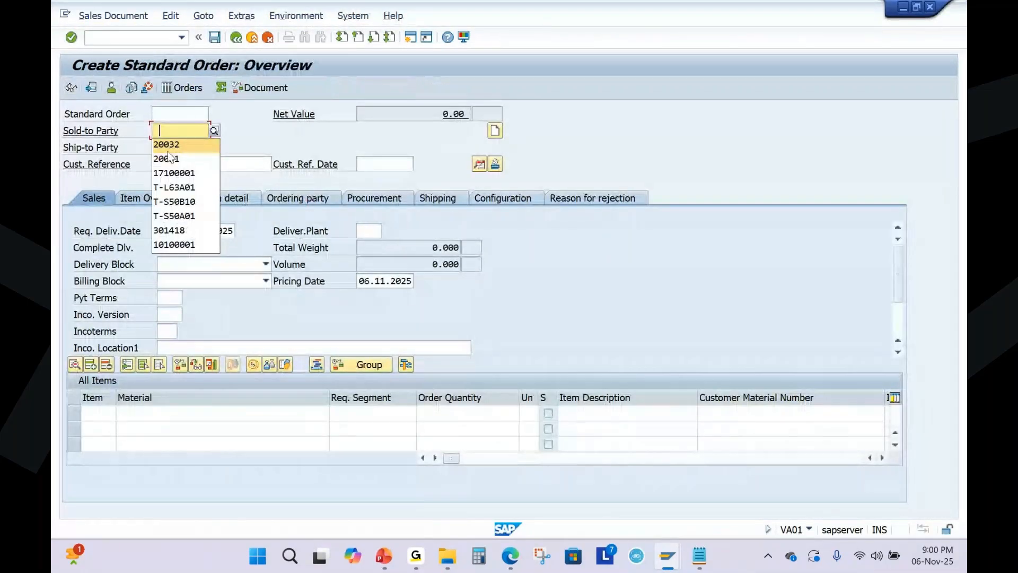
# Enter the Lemon Tree Hotels customer number as sold-to party and set the customer reference to test123.
pyautogui.click(175, 145)
pyautogui.moveTo(154, 133); pyautogui.dragTo(182, 149)
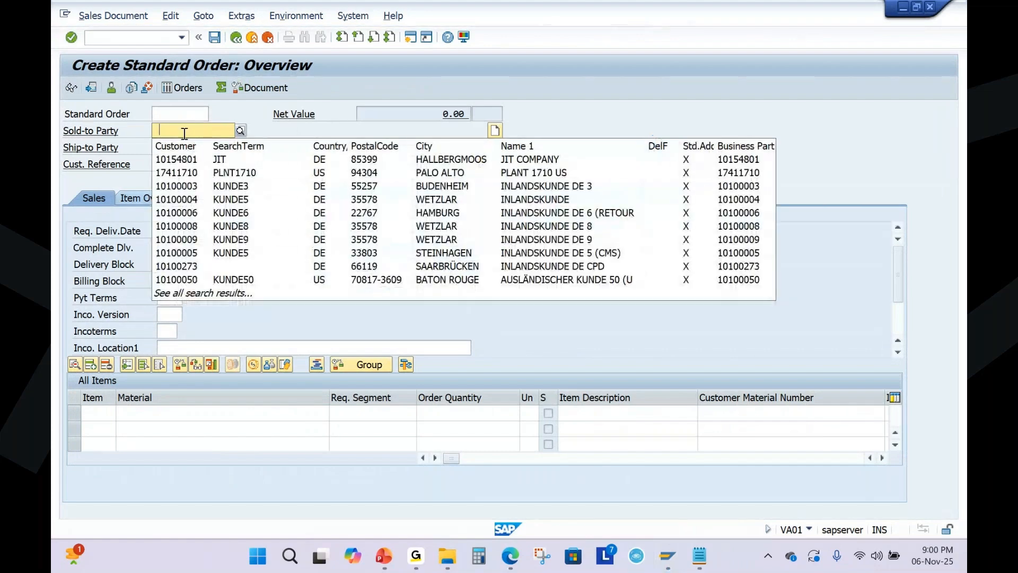
pyautogui.click(788, 164)
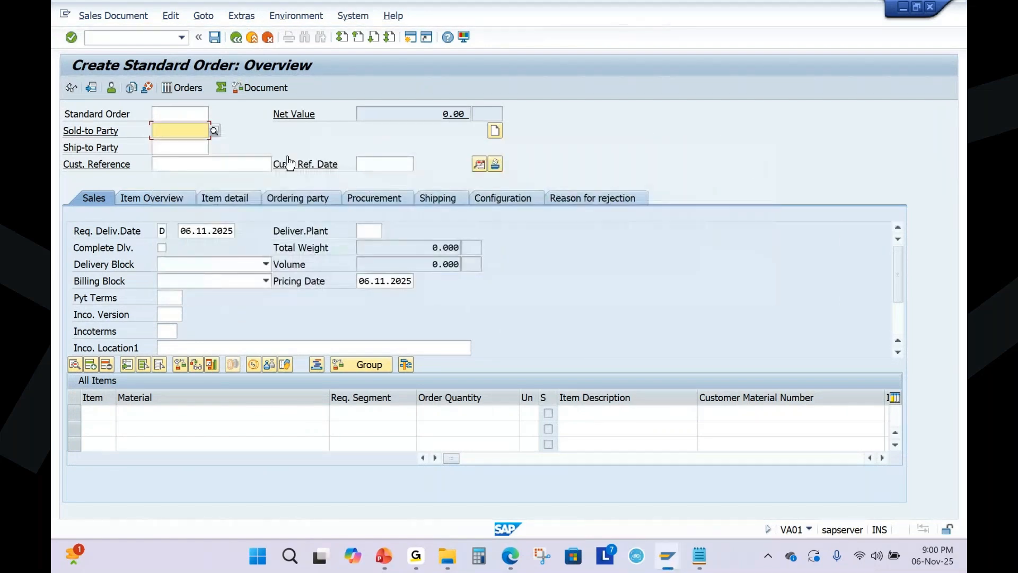
pyautogui.write('20031')
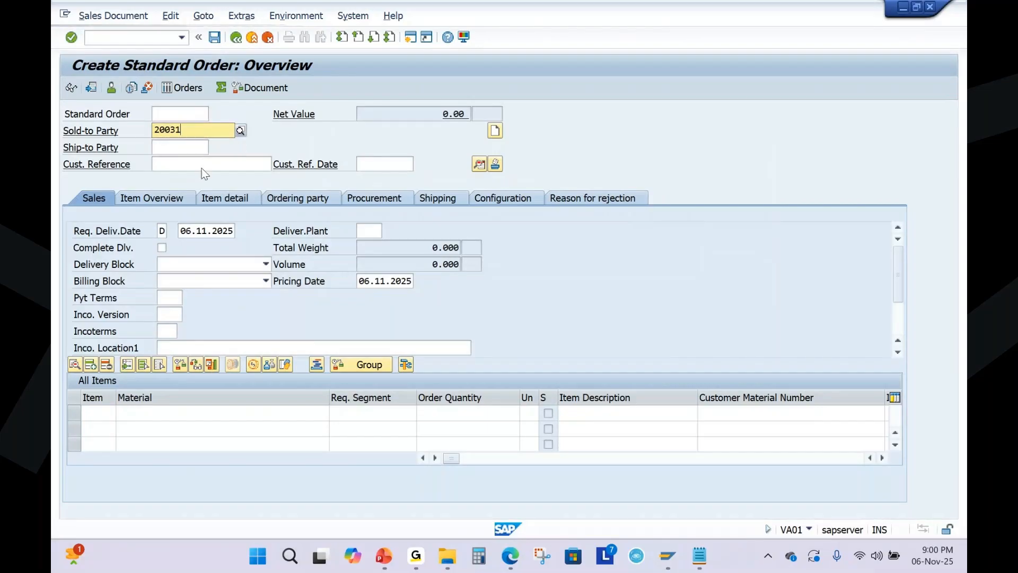
pyautogui.click(176, 160)
pyautogui.click(180, 164)
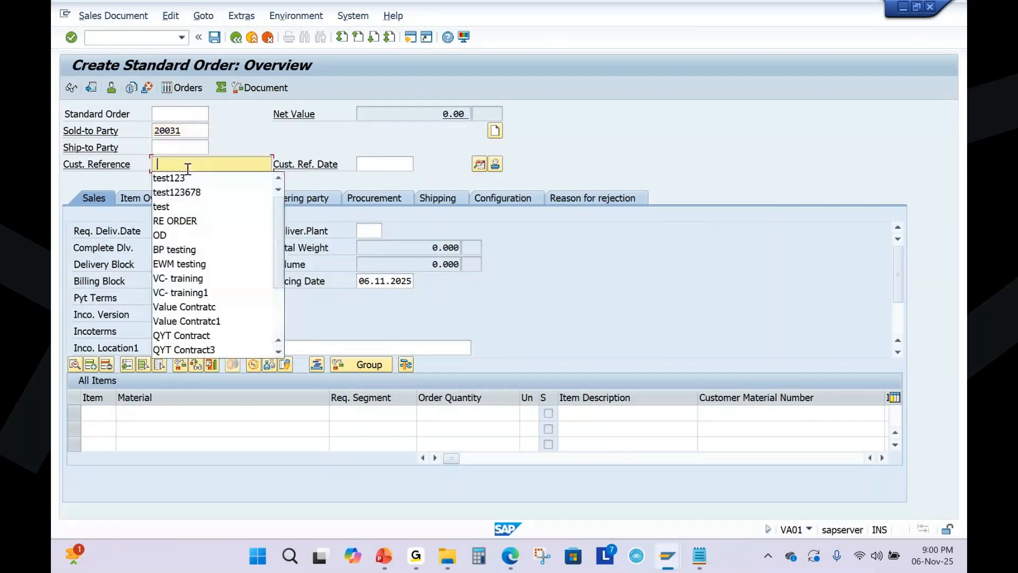
pyautogui.click(181, 178)
# Add an order item for material SM_REP01 with a quantity of 1.
pyautogui.click(142, 412)
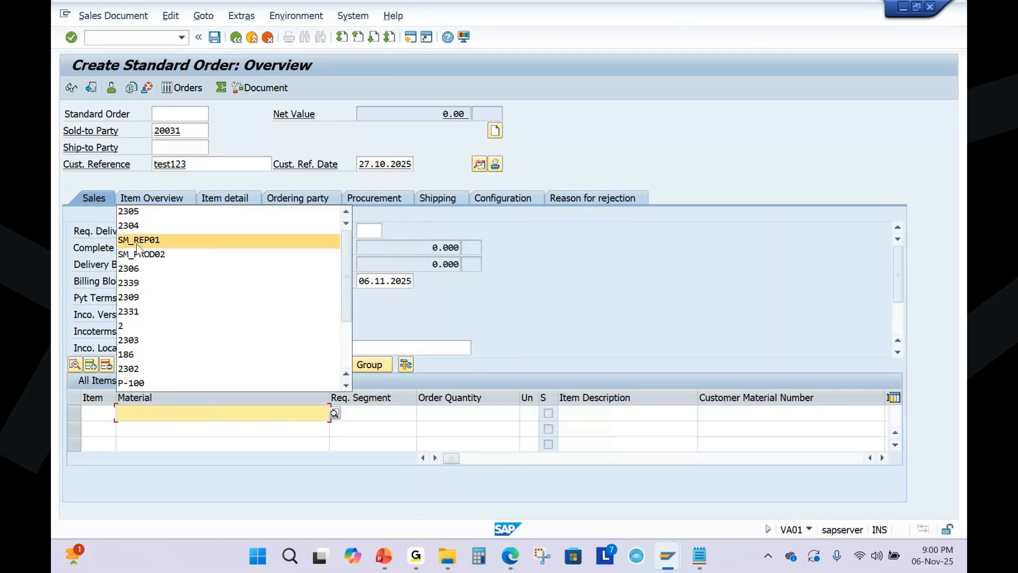
pyautogui.click(140, 241)
pyautogui.click(454, 411)
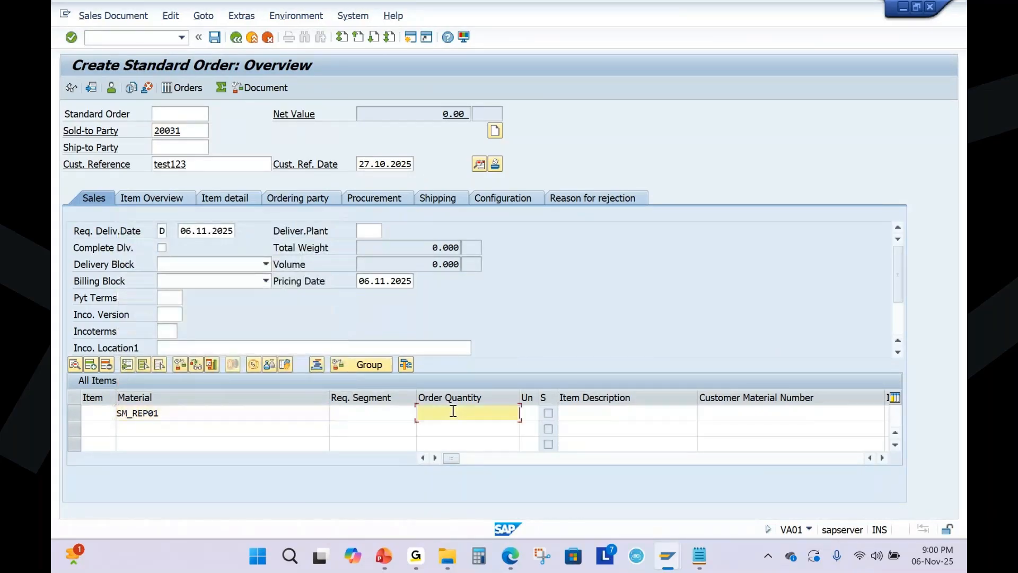
pyautogui.click(502, 238)
pyautogui.press('Return')
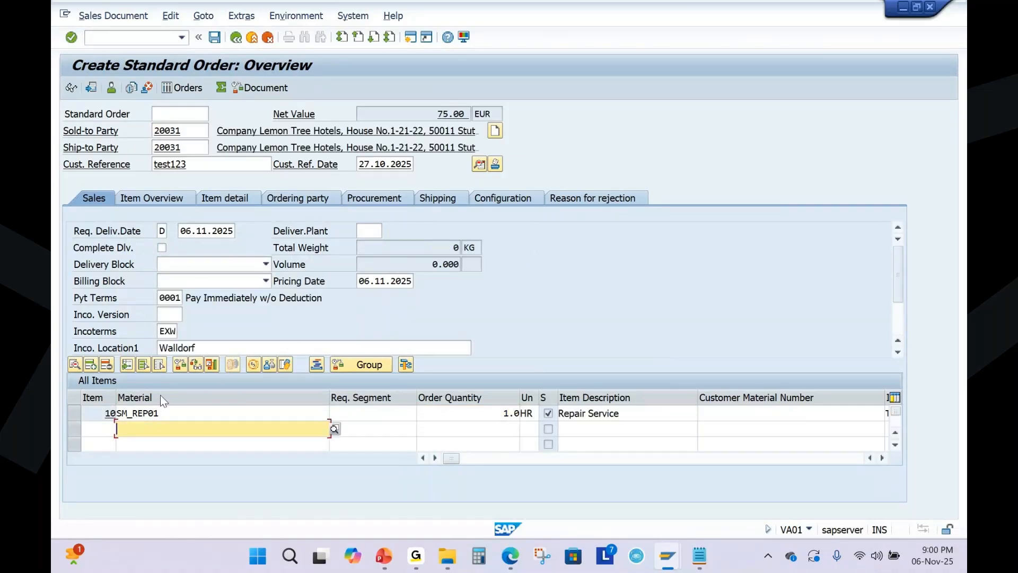
# Open the SM_REP01 item's pricing conditions and set the PPR0 price to 100 EUR.
pyautogui.doubleClick(135, 416)
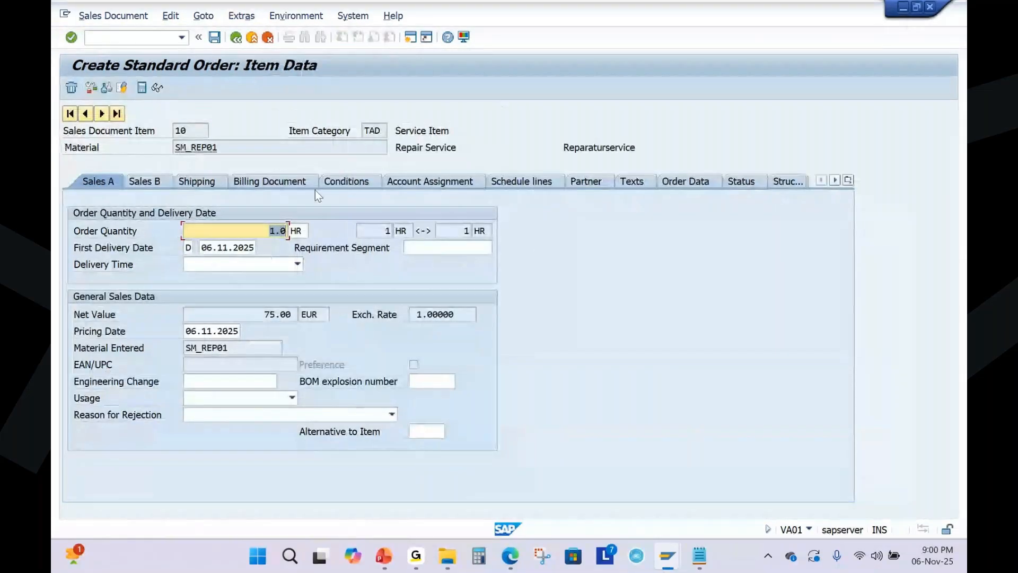
pyautogui.click(340, 184)
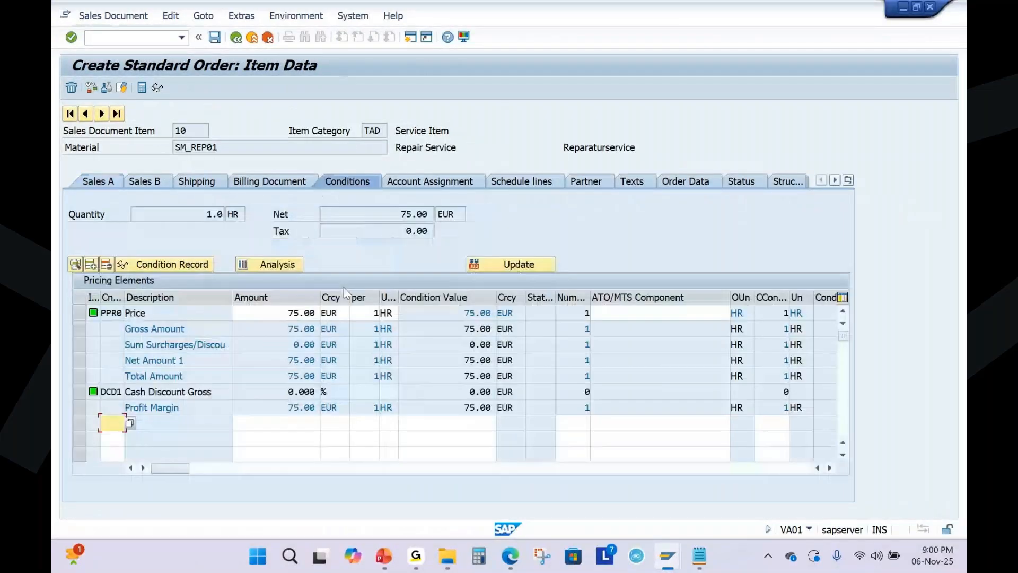
pyautogui.click(285, 315)
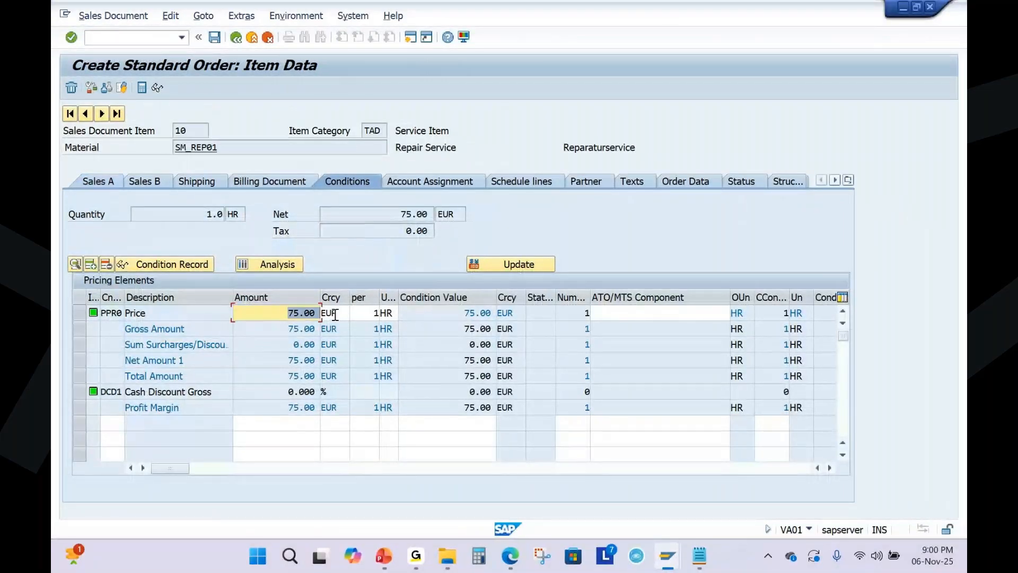
pyautogui.write('100')
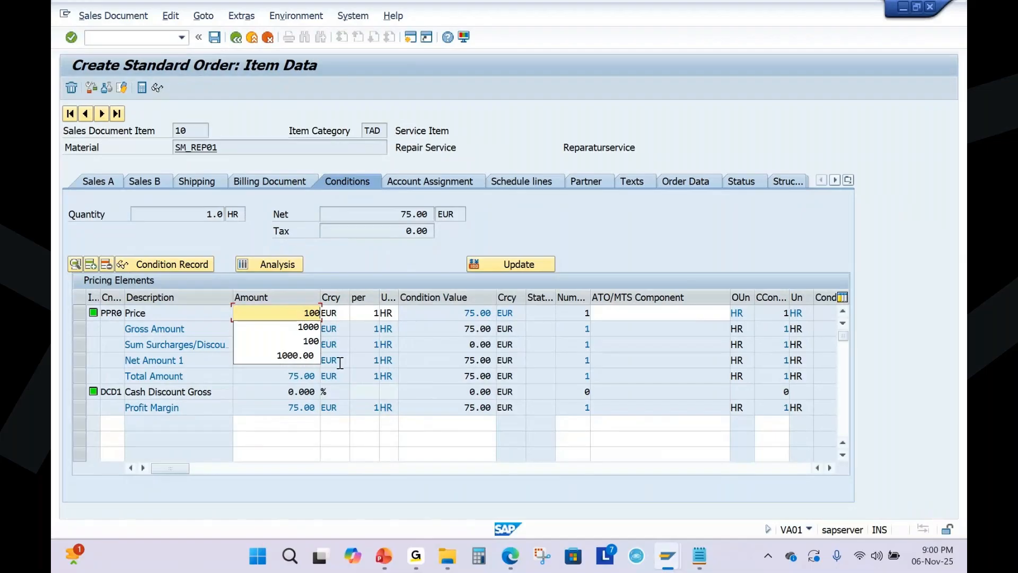
pyautogui.click(295, 340)
pyautogui.press('Return')
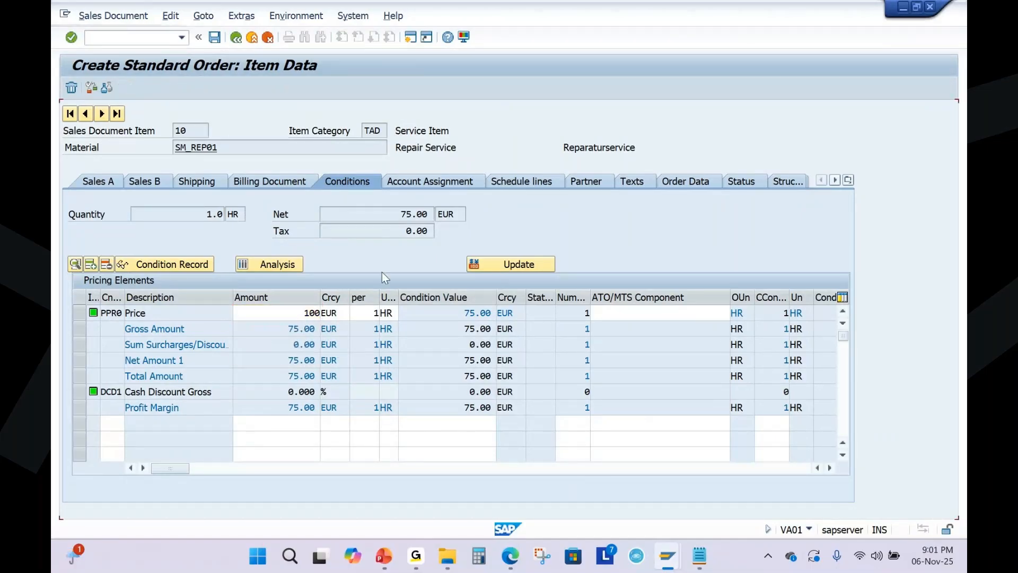
pyautogui.click(280, 313)
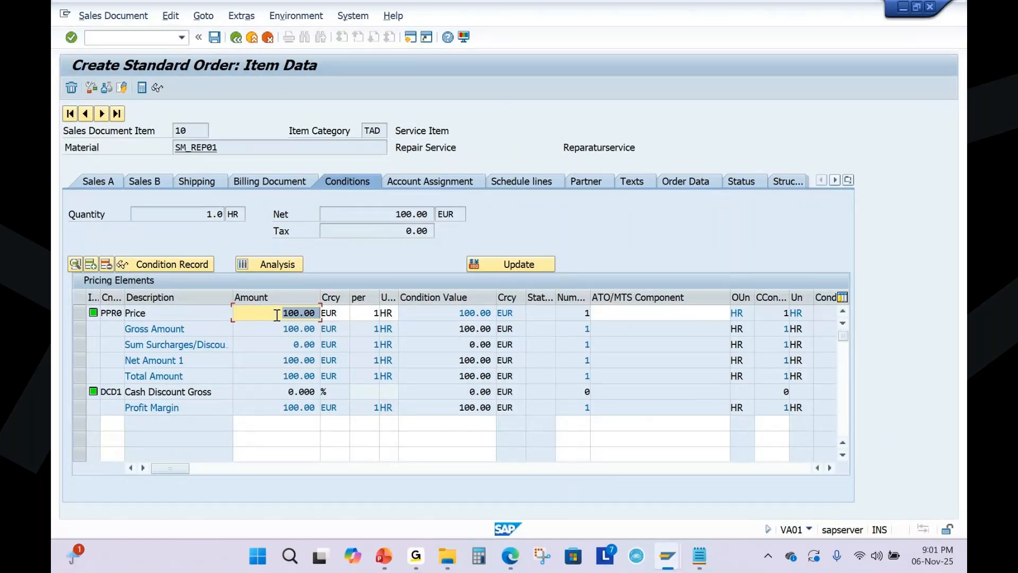
# Try to save the order, complete all missing data from the incompletion log with plant 1010, and return to the order overview.
pyautogui.click(214, 37)
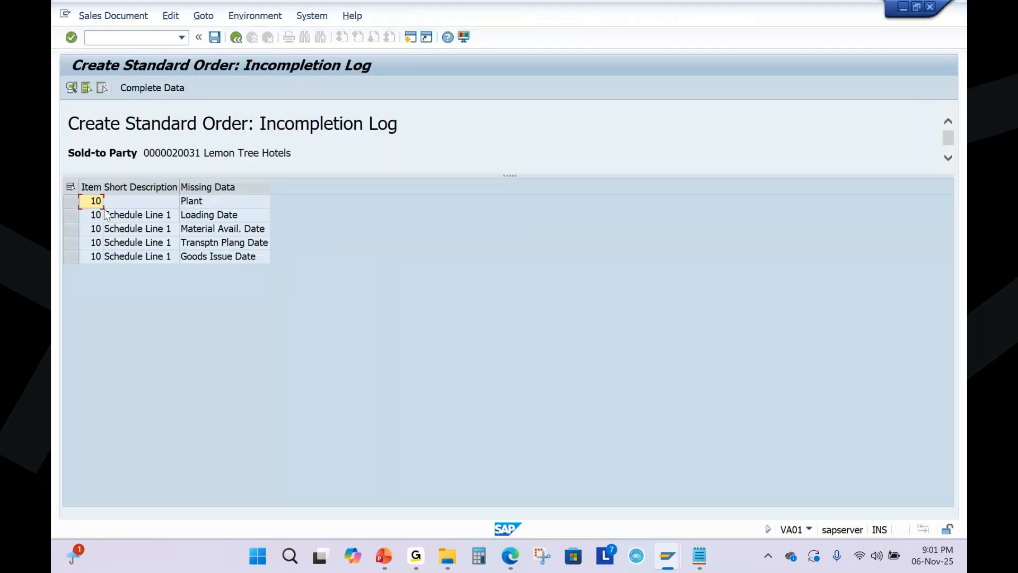
pyautogui.click(71, 187)
pyautogui.click(152, 87)
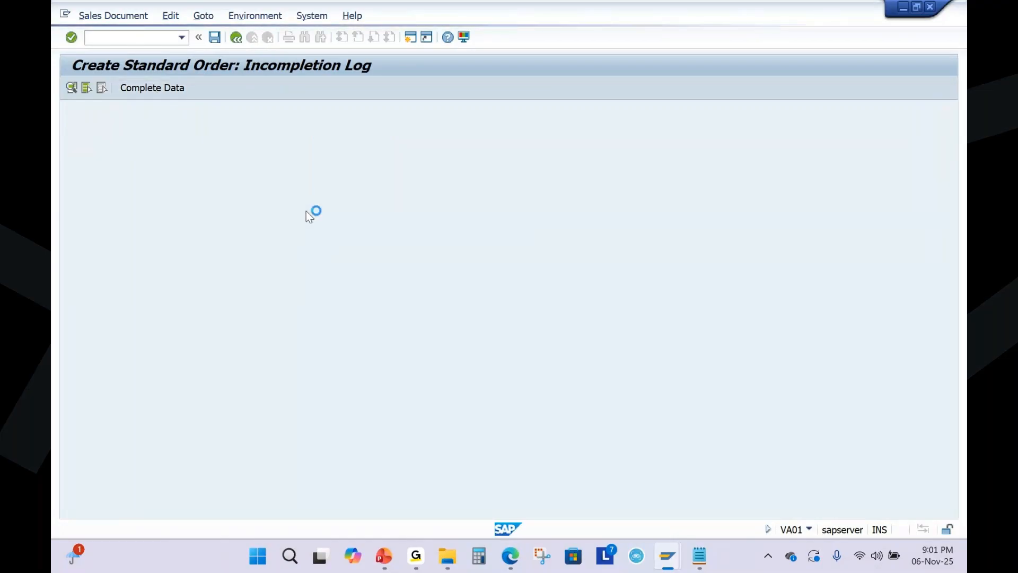
pyautogui.write('1010')
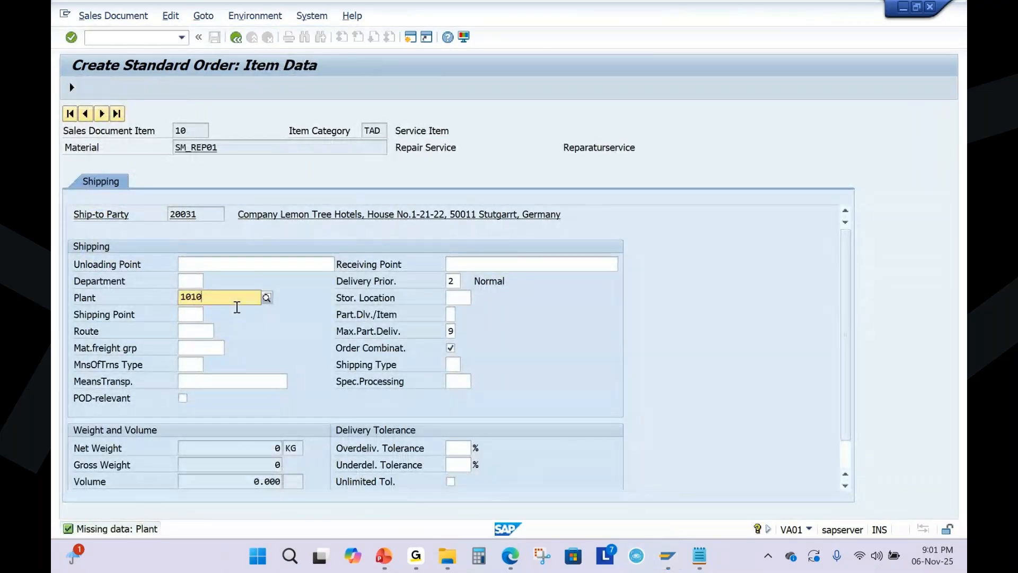
pyautogui.press('Return')
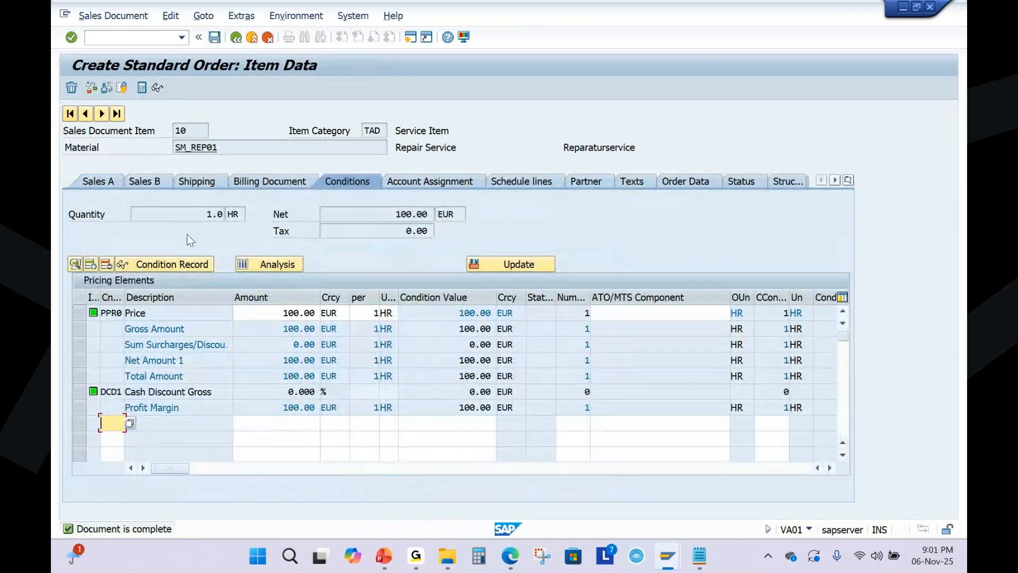
pyautogui.click(236, 37)
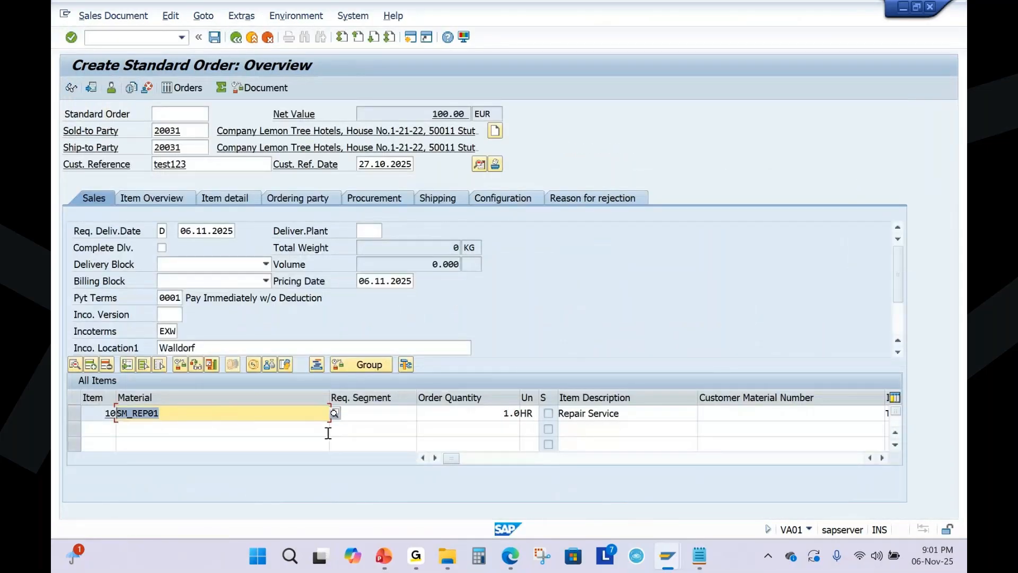
# Review the repair service item's details and the order's net value, and save the standard order.
pyautogui.moveTo(456, 457); pyautogui.dragTo(563, 459)
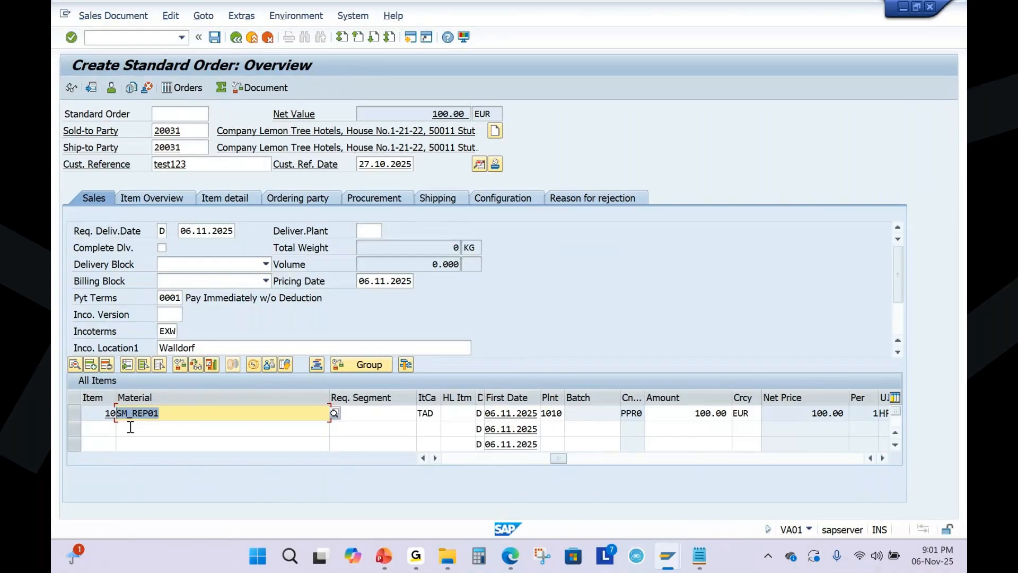
pyautogui.moveTo(556, 458); pyautogui.dragTo(430, 465)
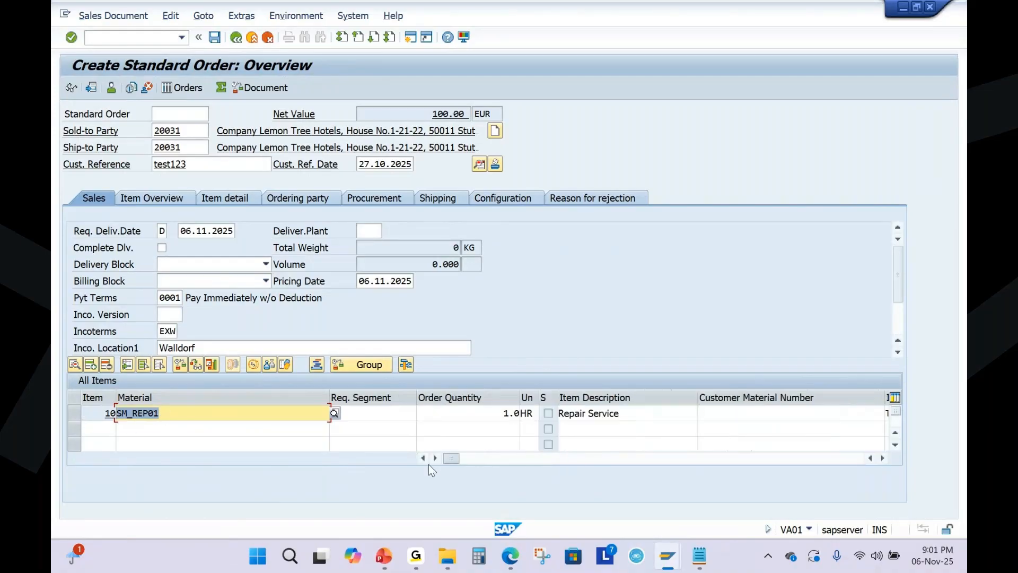
pyautogui.click(612, 416)
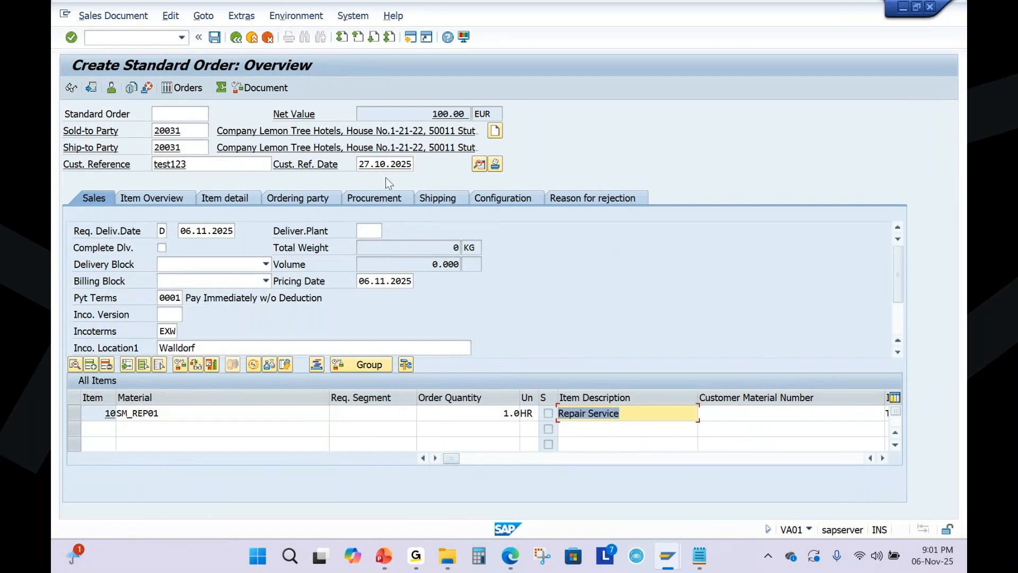
pyautogui.doubleClick(432, 113)
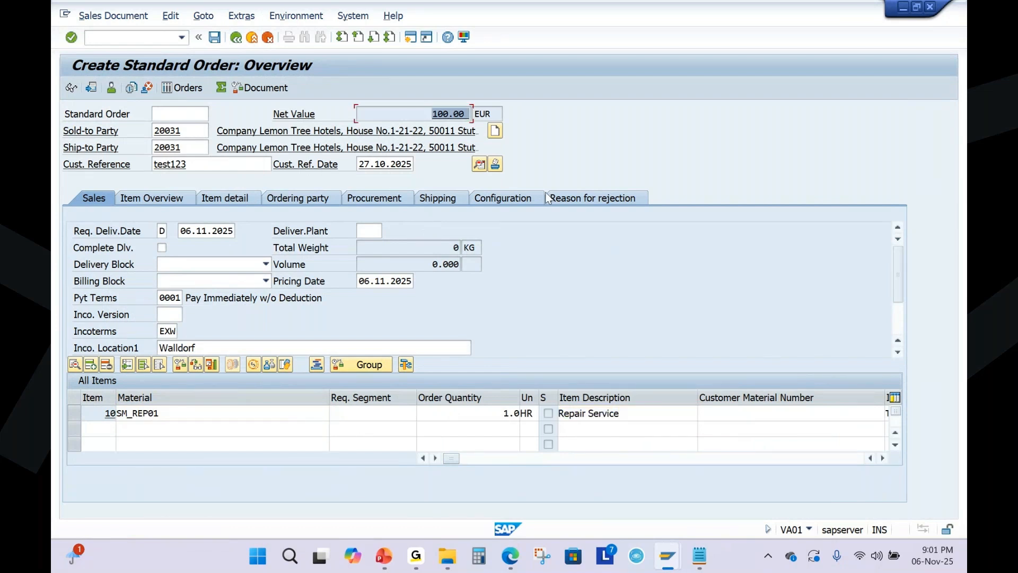
pyautogui.click(214, 36)
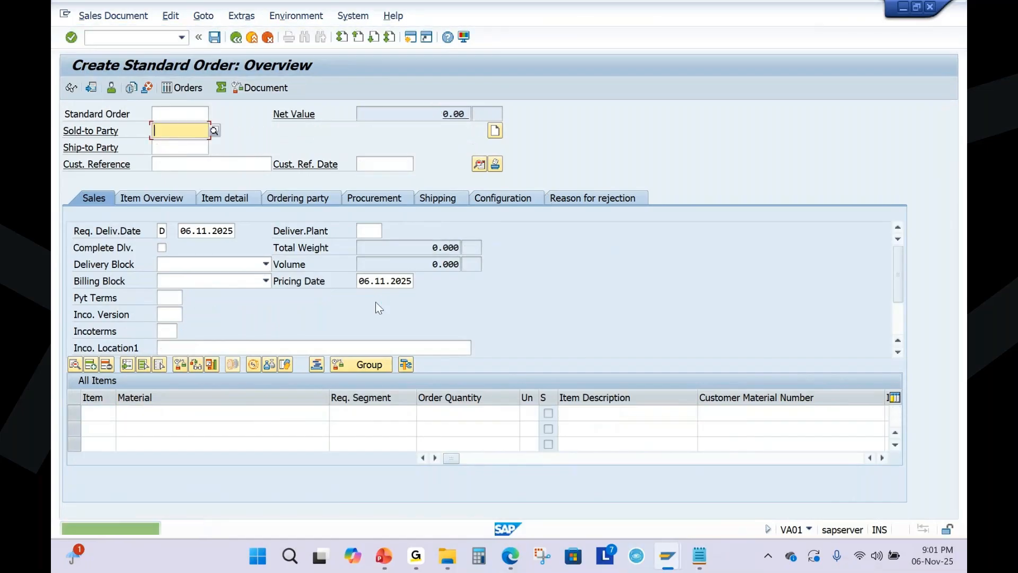
# Display the saved standard order and highlight its order number.
pyautogui.click(113, 16)
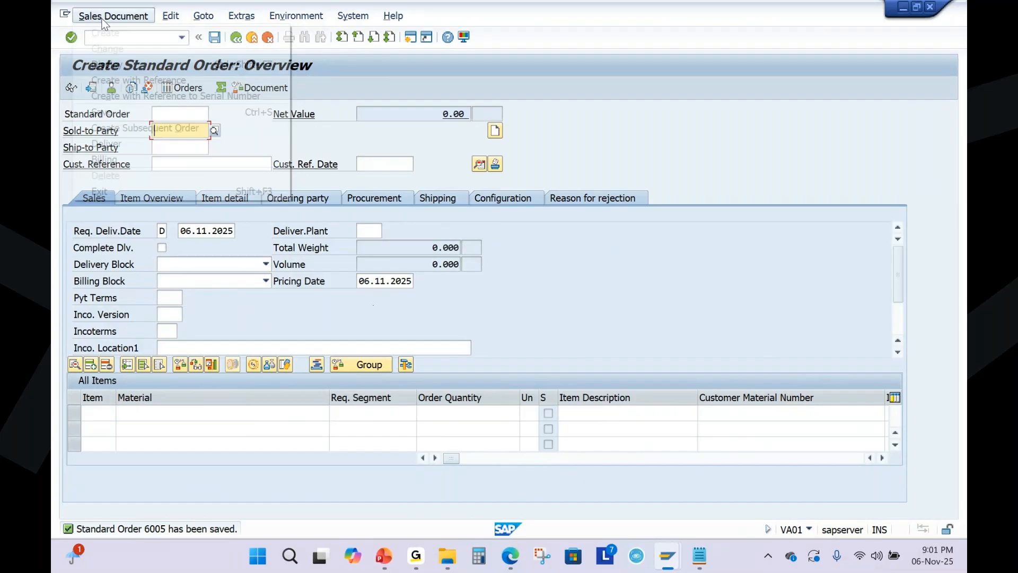
pyautogui.click(103, 61)
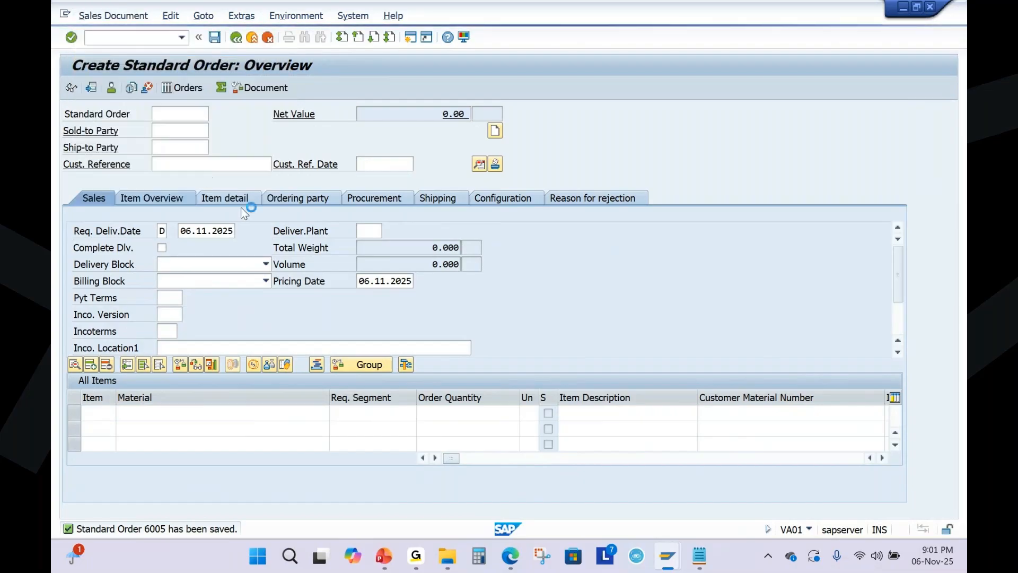
pyautogui.moveTo(183, 117); pyautogui.dragTo(138, 120)
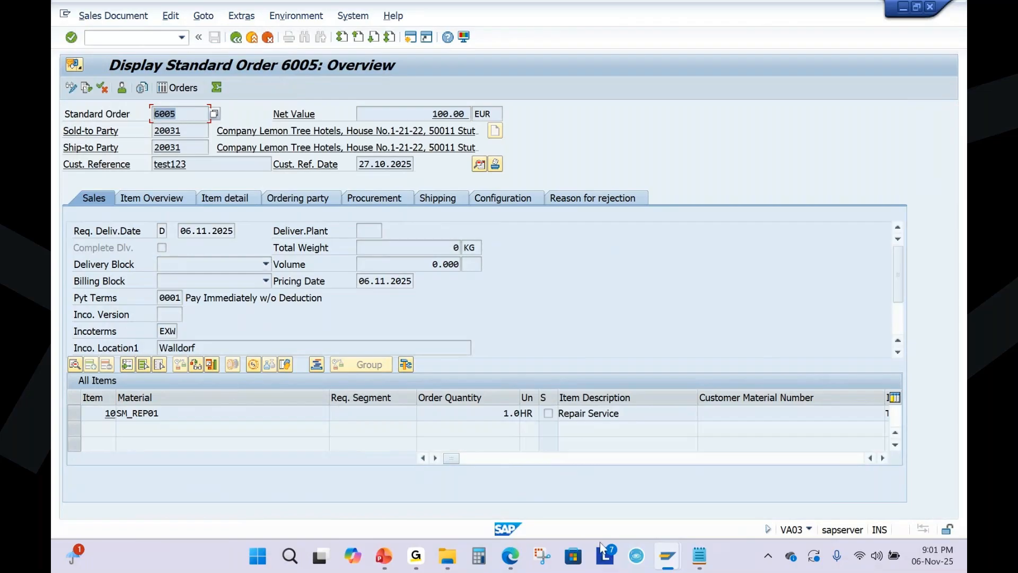
# Switch to Notepad, compare the document flows with and without outbound delivery through preliminary billing and billing documents, and minimize the notes.
pyautogui.click(699, 555)
pyautogui.moveTo(309, 283); pyautogui.dragTo(216, 281)
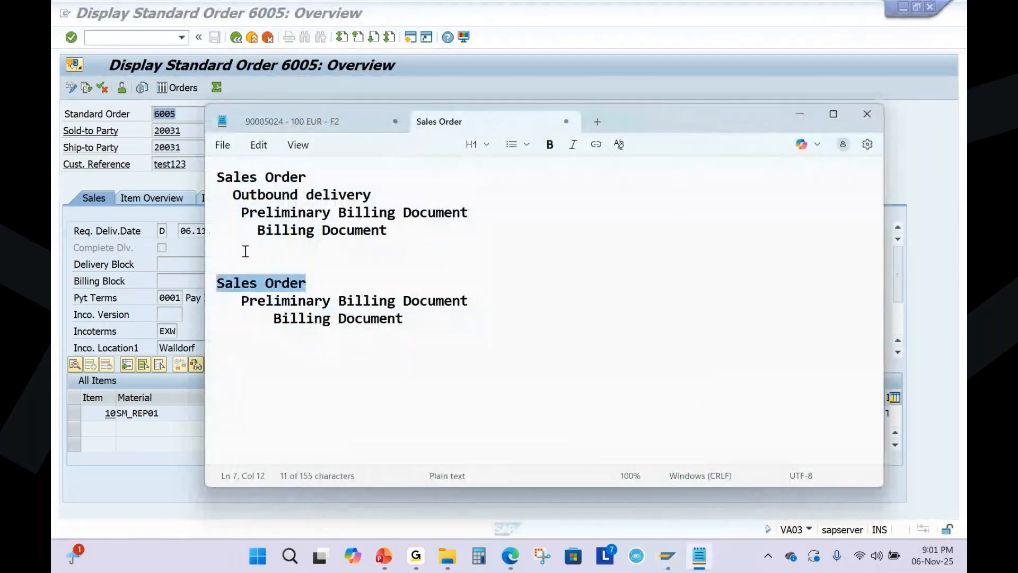
pyautogui.moveTo(236, 193); pyautogui.dragTo(217, 194)
pyautogui.moveTo(219, 280); pyautogui.dragTo(420, 325)
pyautogui.click(334, 352)
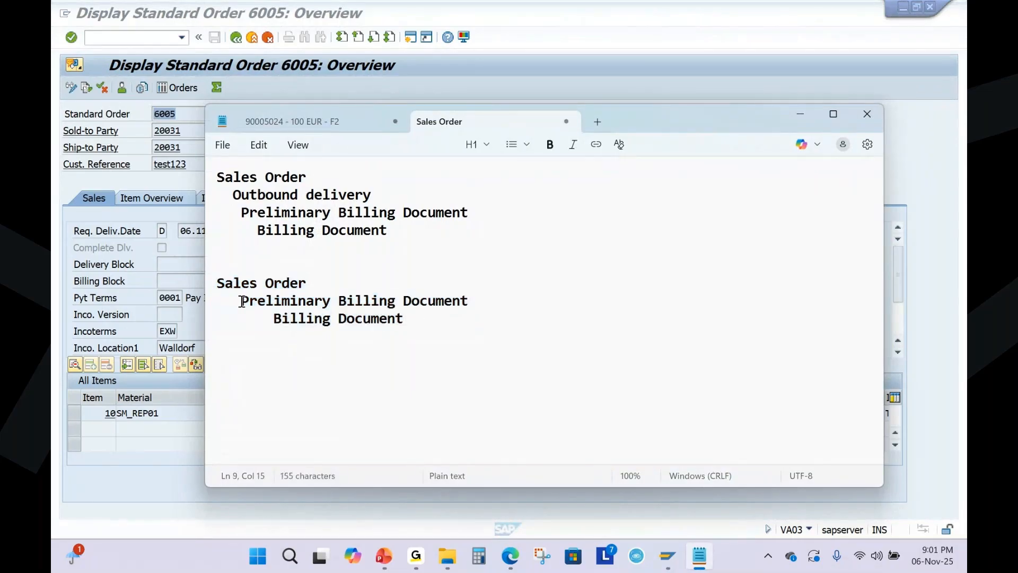
pyautogui.moveTo(273, 319); pyautogui.dragTo(415, 320)
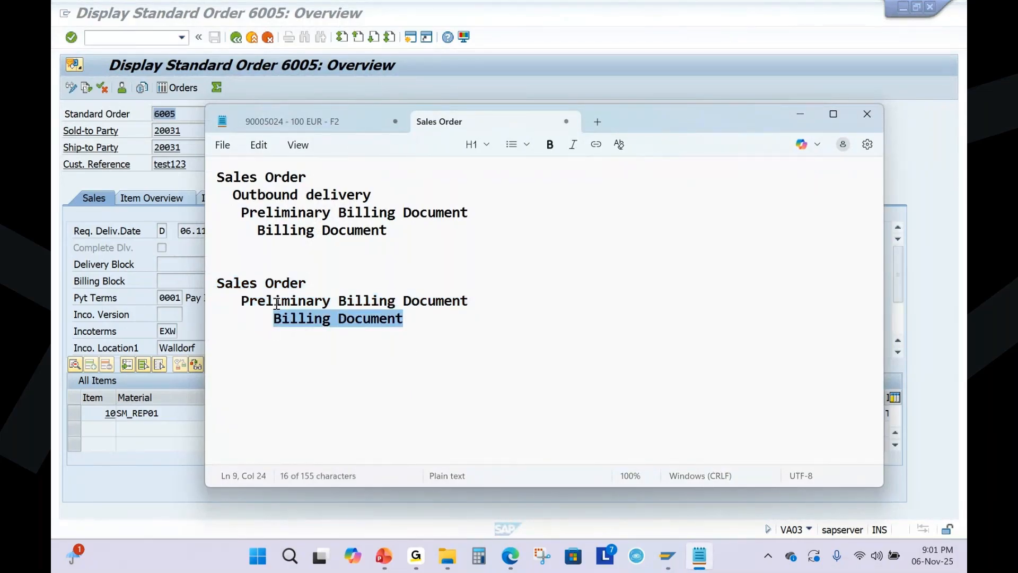
pyautogui.moveTo(241, 301); pyautogui.dragTo(497, 300)
pyautogui.click(440, 317)
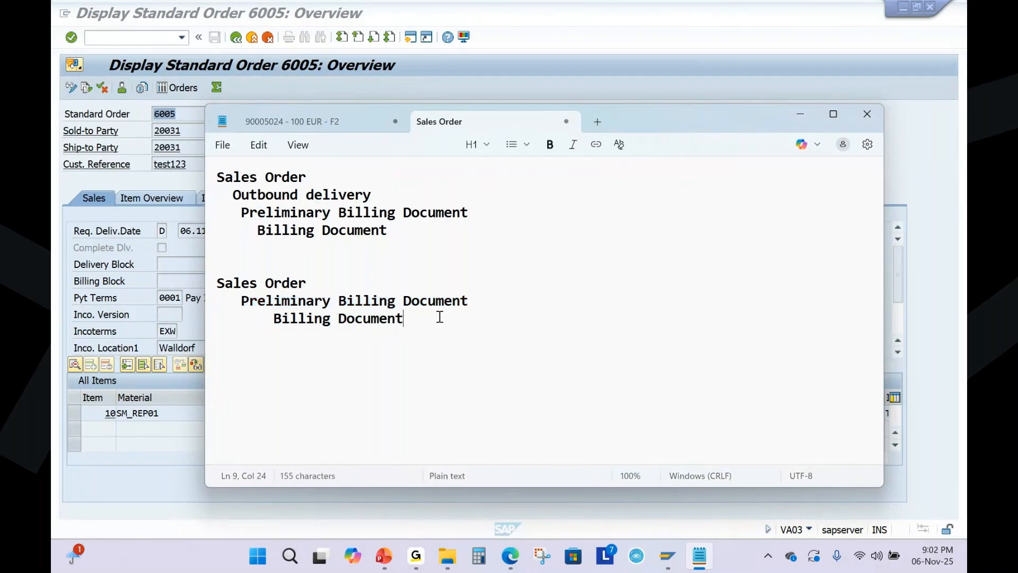
pyautogui.click(800, 115)
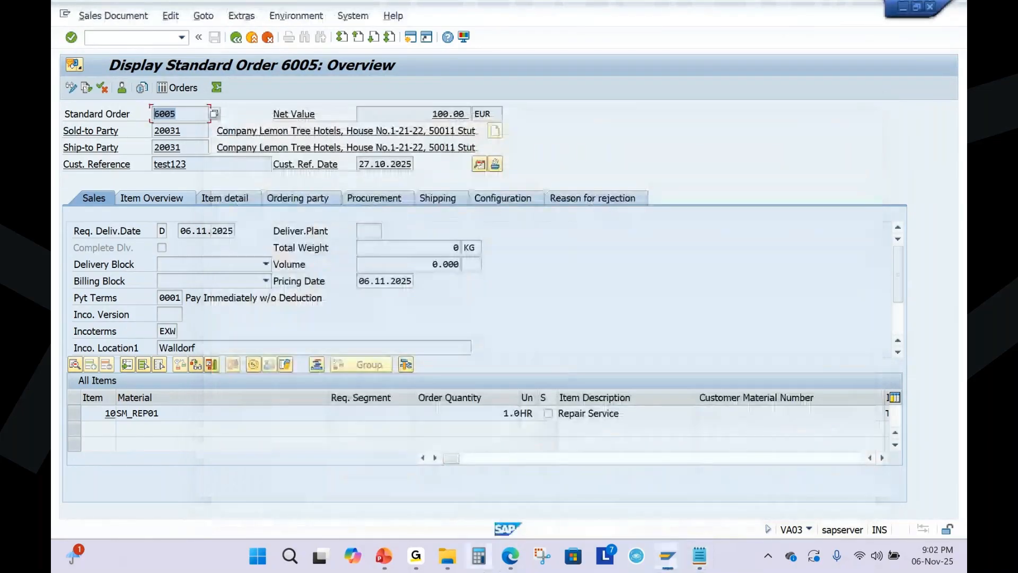
# Switch to SAP Fiori in Edge and open the Create Preliminary Billing Documents app from the home page's Billing group.
pyautogui.click(510, 556)
pyautogui.click(119, 69)
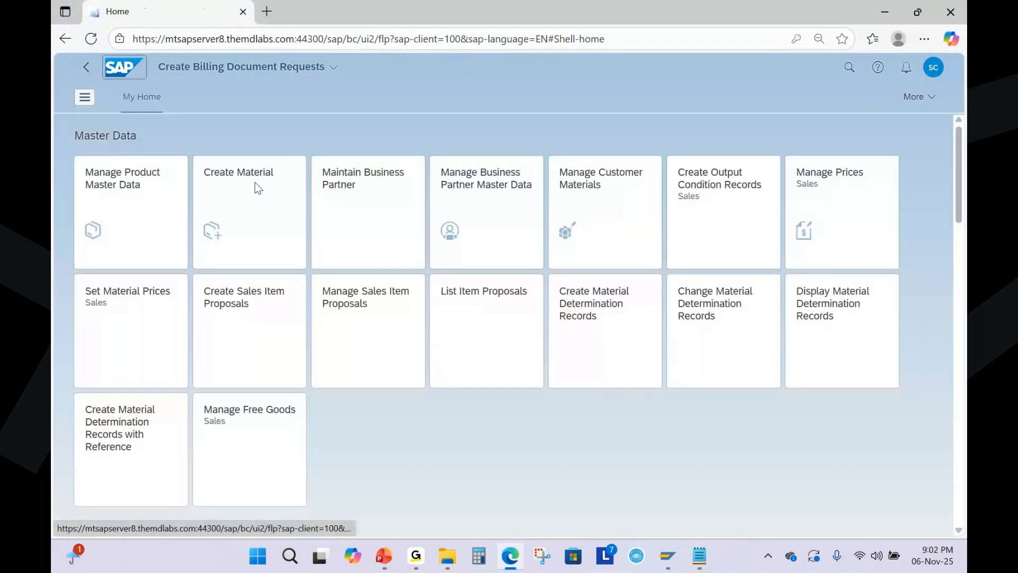
pyautogui.scroll(-10, 258, 187)
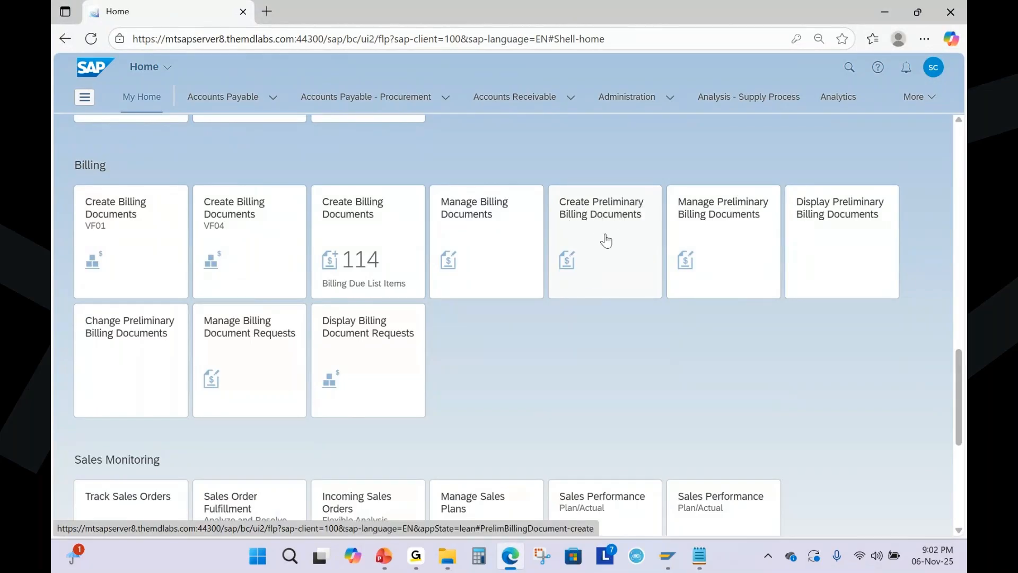
pyautogui.click(607, 258)
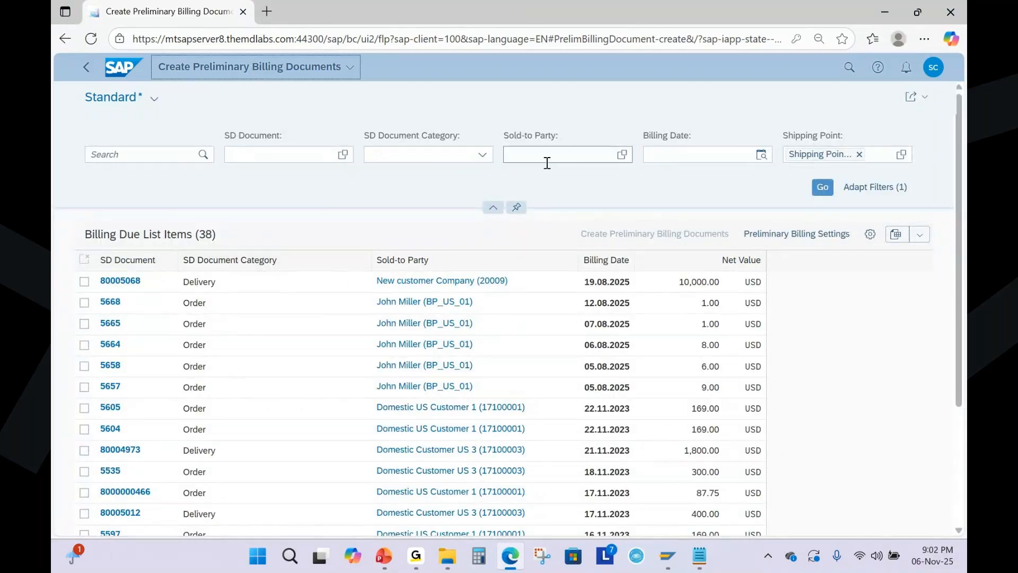
# Remove the shipping point filter and list the billing due items for the Lemon Tree Hotels sold-to party.
pyautogui.click(285, 158)
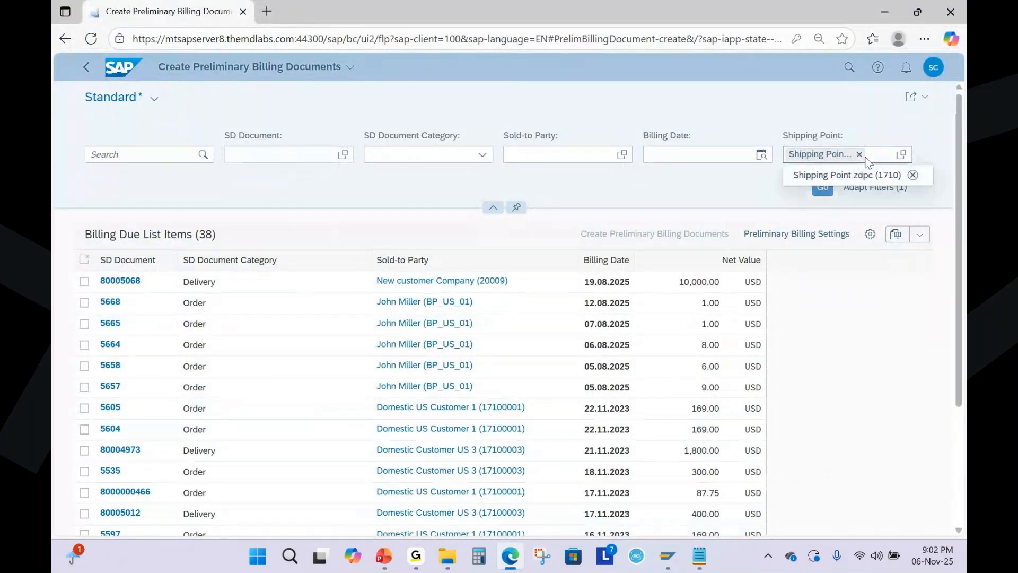
pyautogui.click(859, 154)
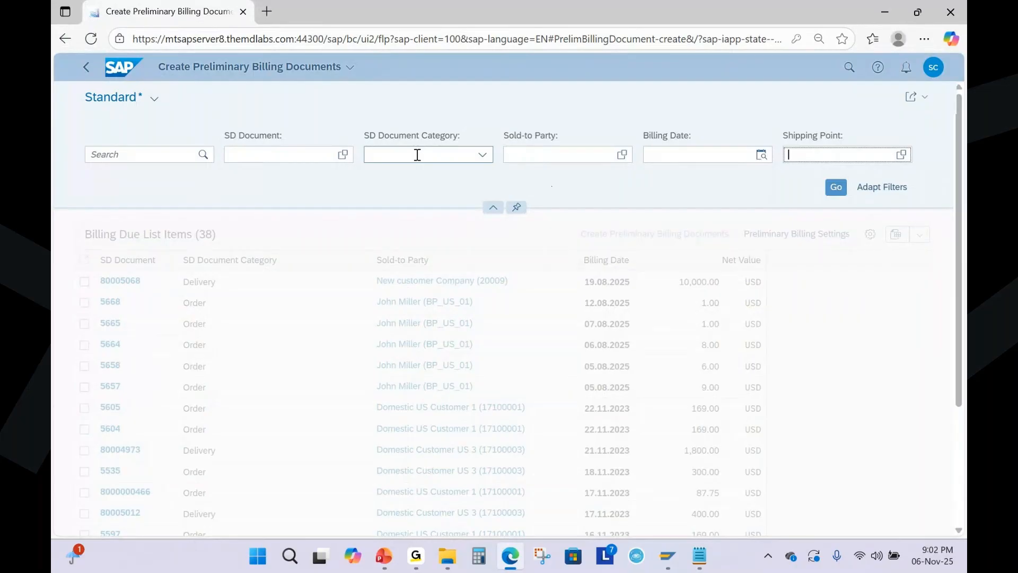
pyautogui.click(554, 156)
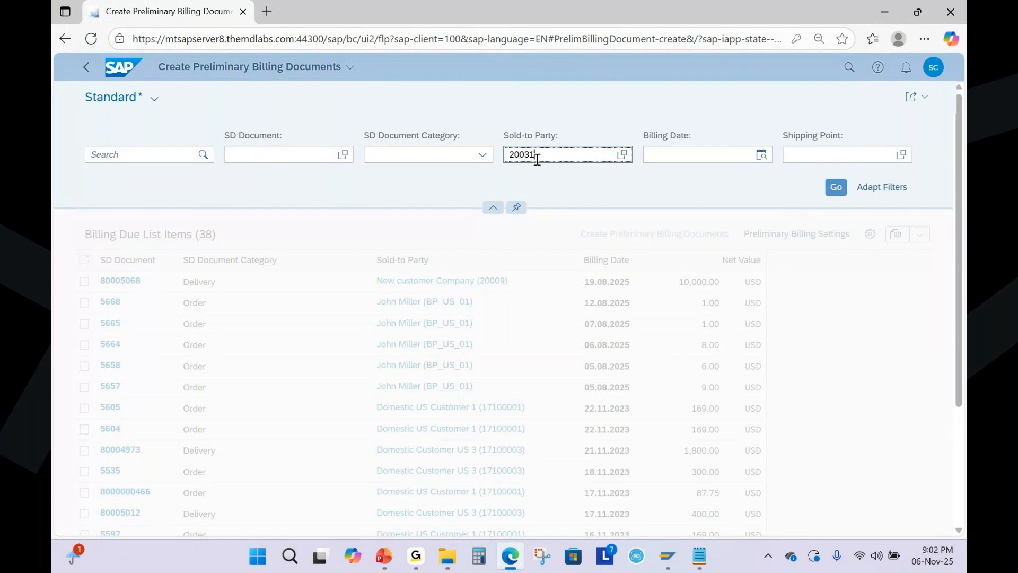
pyautogui.write('20031')
pyautogui.click(564, 192)
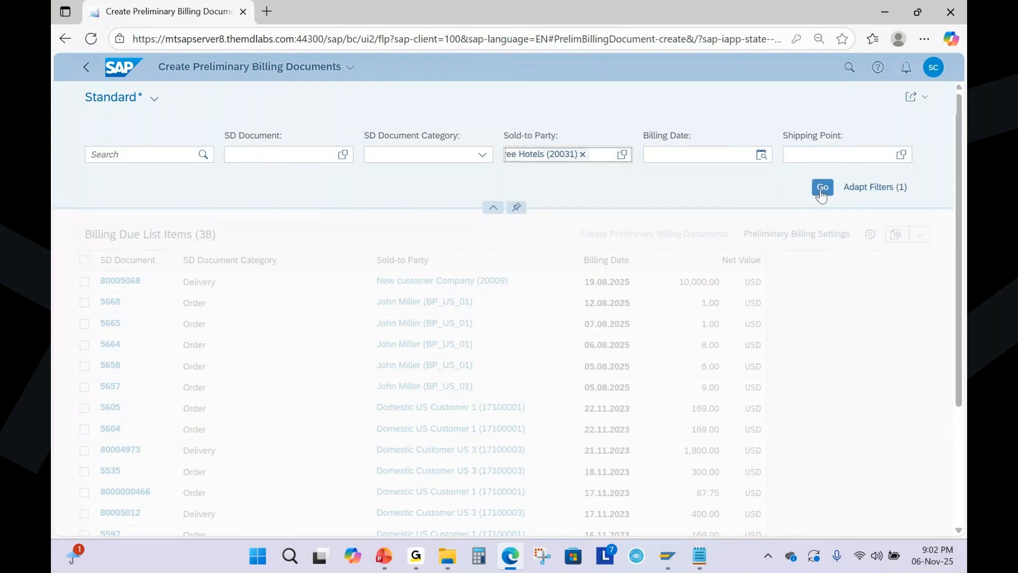
pyautogui.click(822, 189)
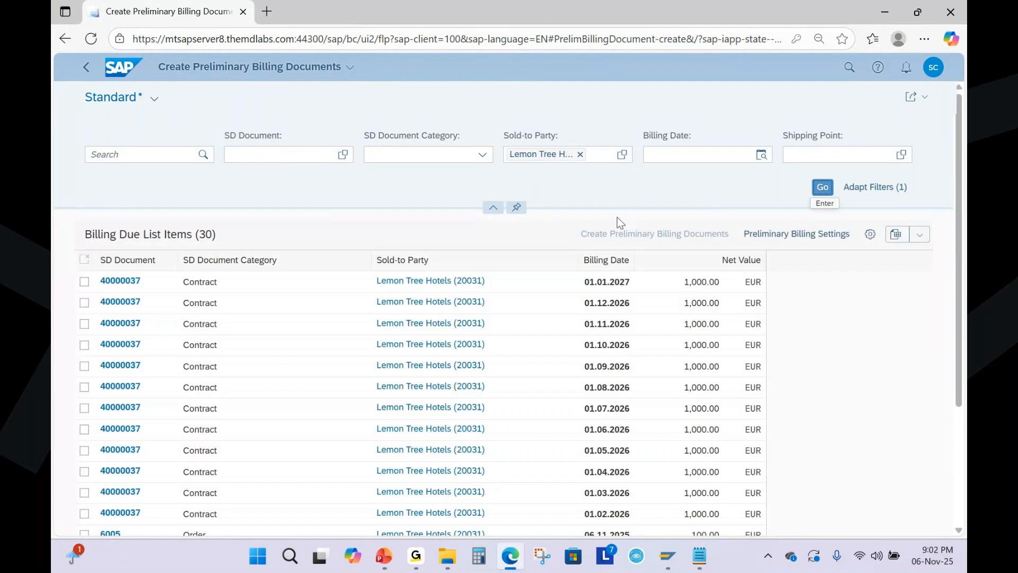
# Find the new repair order in the billing due list and filter the list by its SD document number.
pyautogui.scroll(-5, 559, 285)
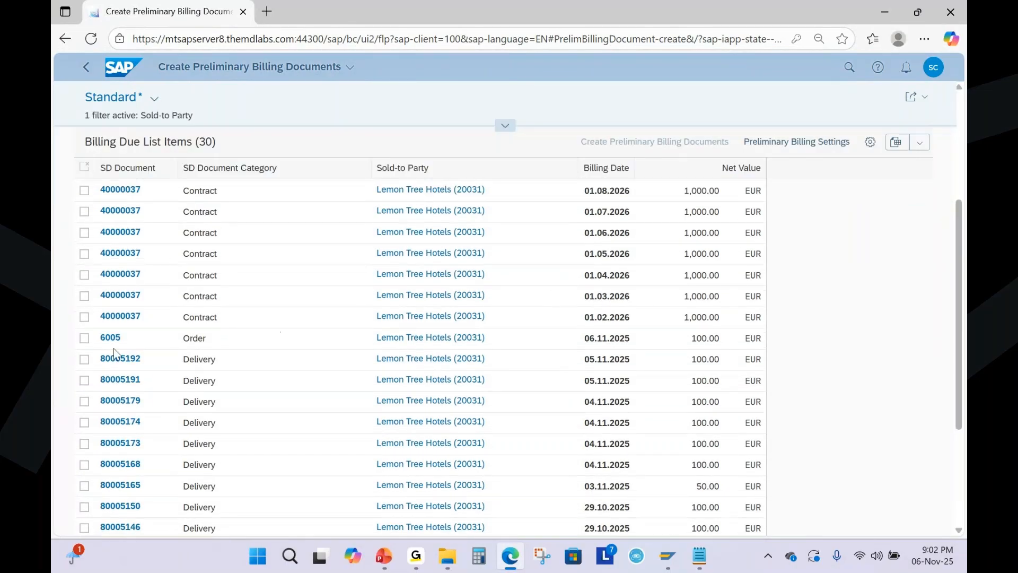
pyautogui.scroll(5, 456, 302)
pyautogui.click(271, 154)
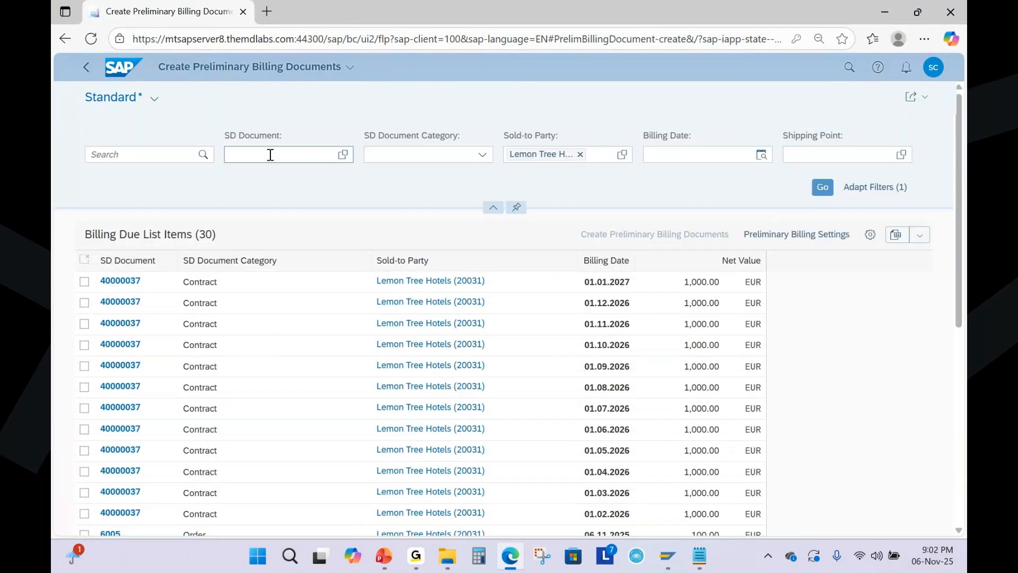
pyautogui.click(271, 154)
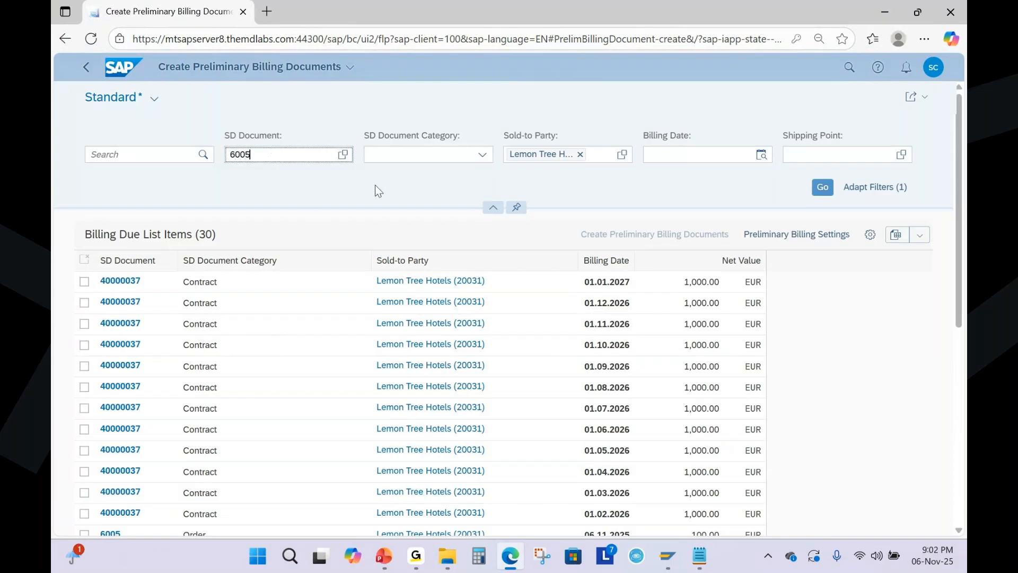
pyautogui.click(822, 190)
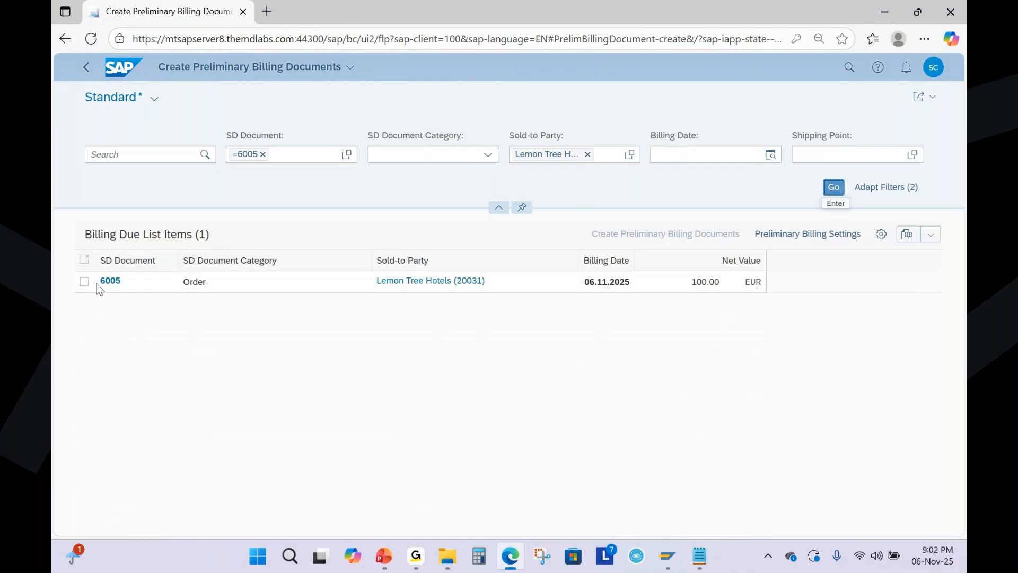
# Open the sales order's fact sheet from the billing due list and return to the list.
pyautogui.click(110, 281)
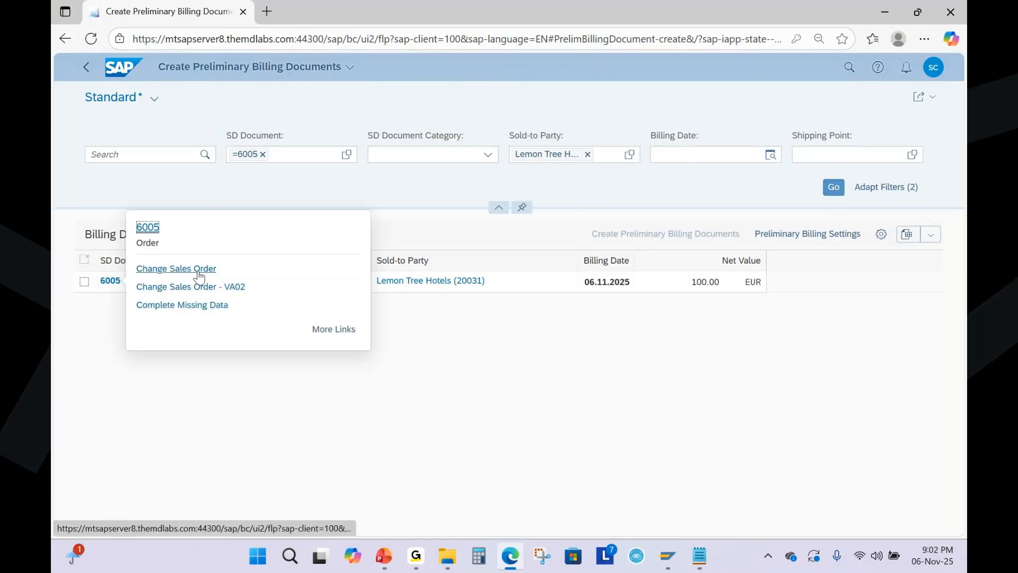
pyautogui.click(147, 227)
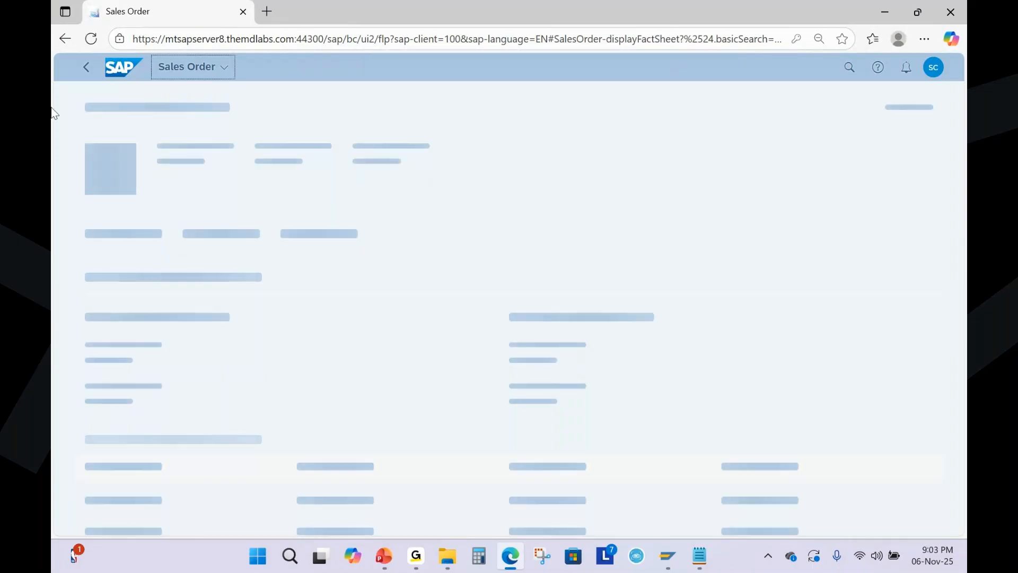
pyautogui.click(86, 67)
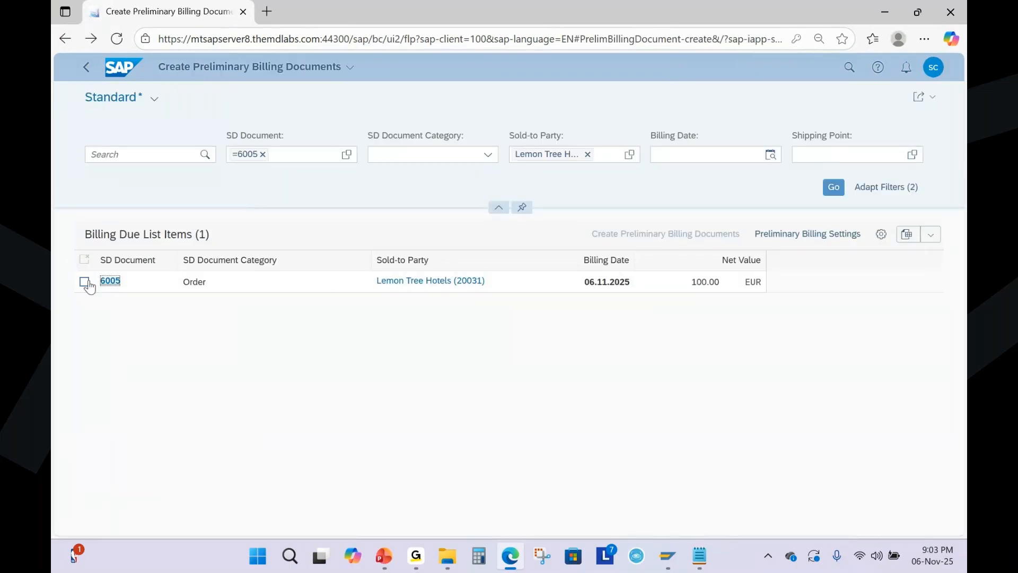
# Select the order in the billing due list, and review and accept the Preliminary Billing Settings.
pyautogui.click(88, 285)
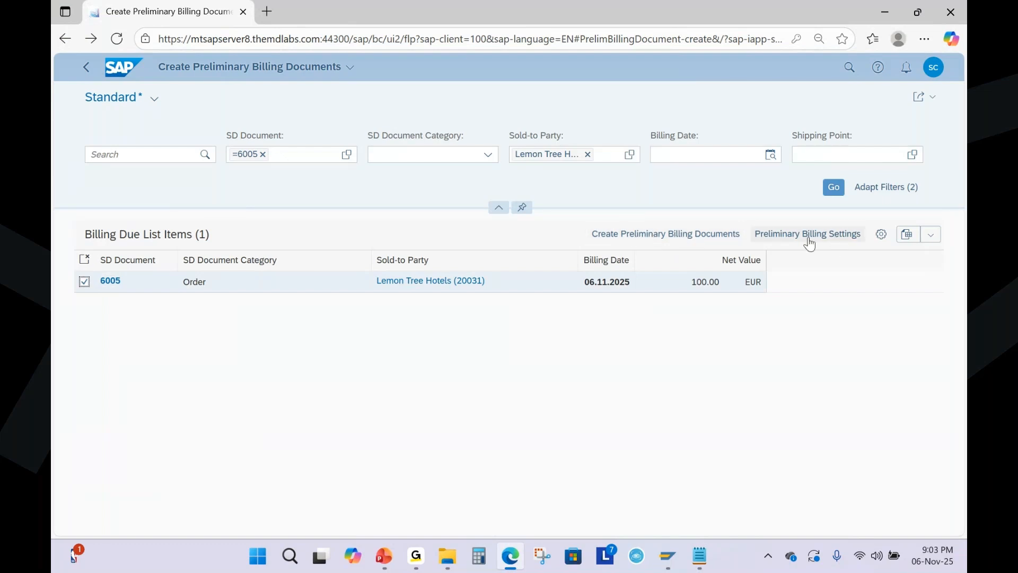
pyautogui.click(831, 240)
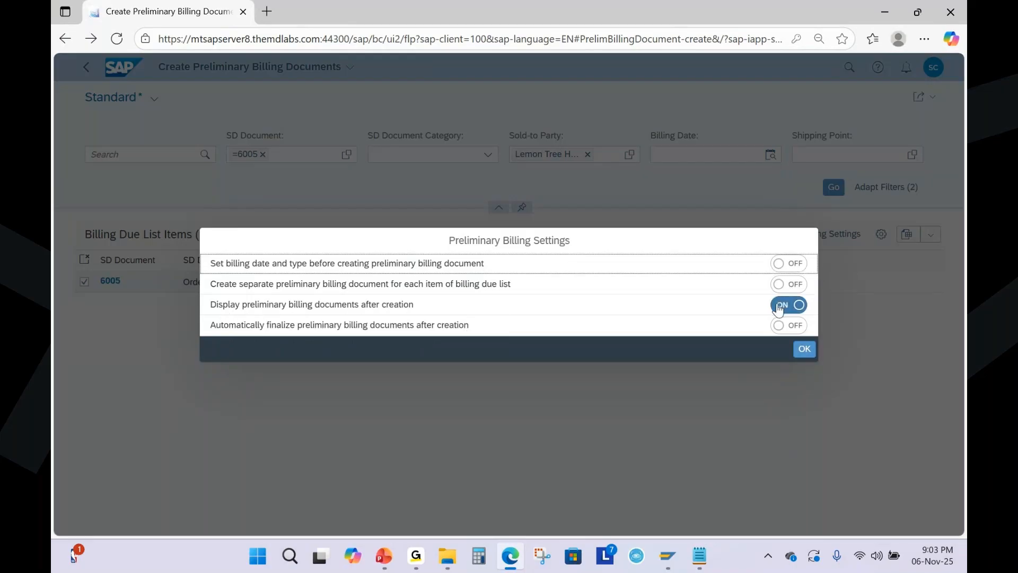
pyautogui.click(804, 348)
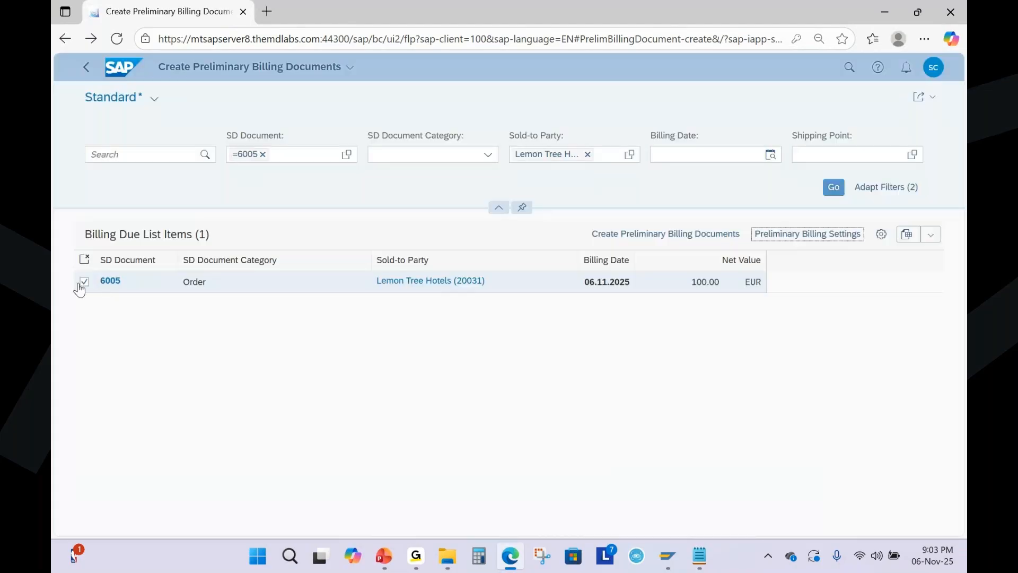
# Make sure the order is selected and create its preliminary billing document.
pyautogui.click(80, 284)
pyautogui.click(86, 288)
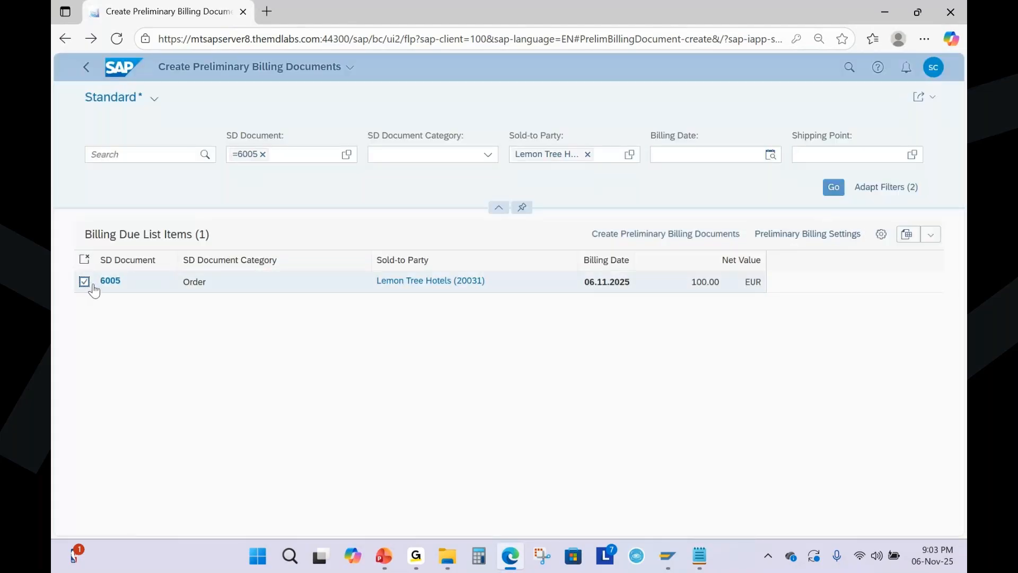
pyautogui.click(650, 236)
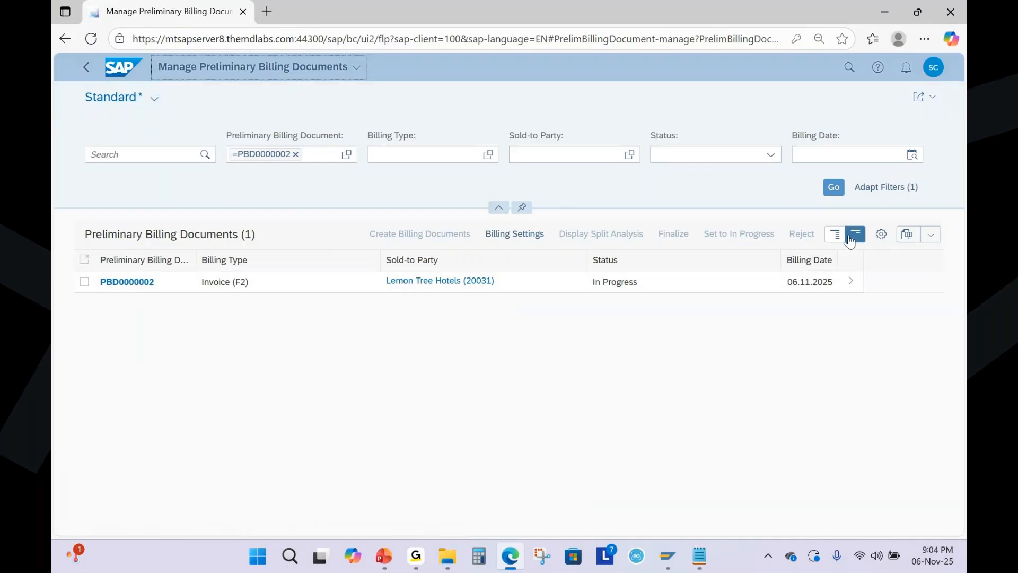
# Return to the Fiori home page, switch to SAP GUI, and reopen the repair service order to display its document flow.
pyautogui.click(121, 71)
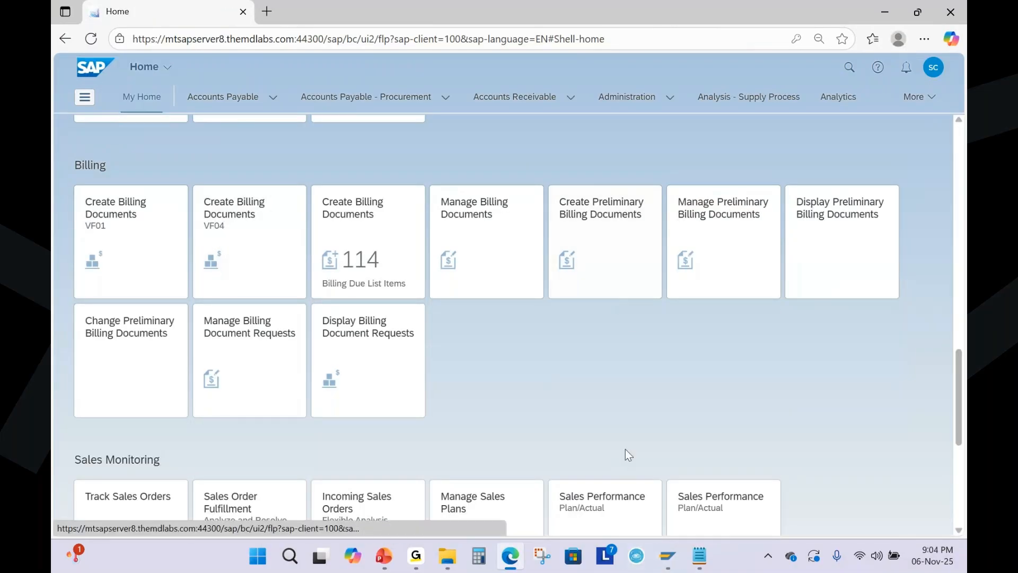
pyautogui.click(744, 491)
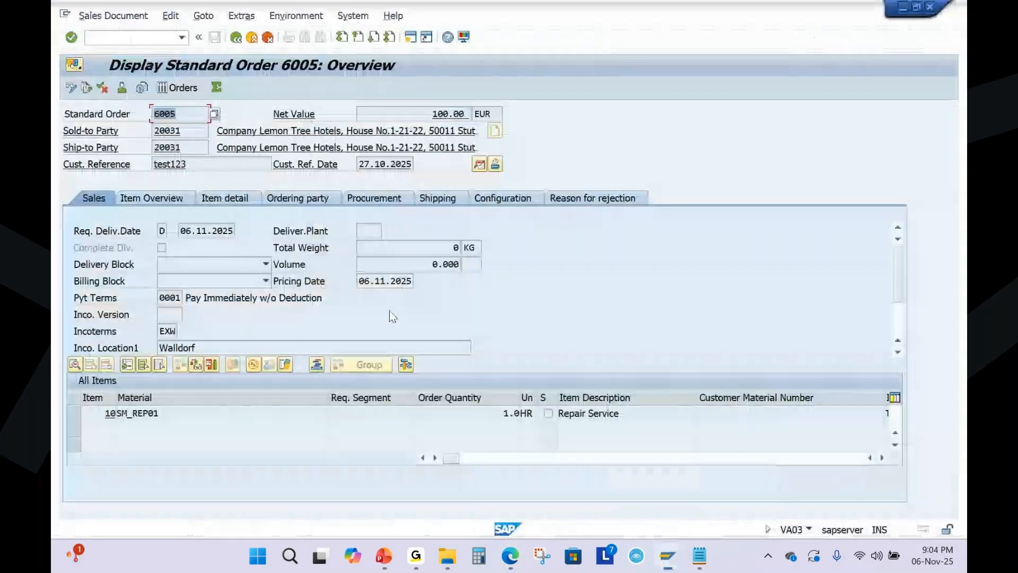
pyautogui.click(236, 38)
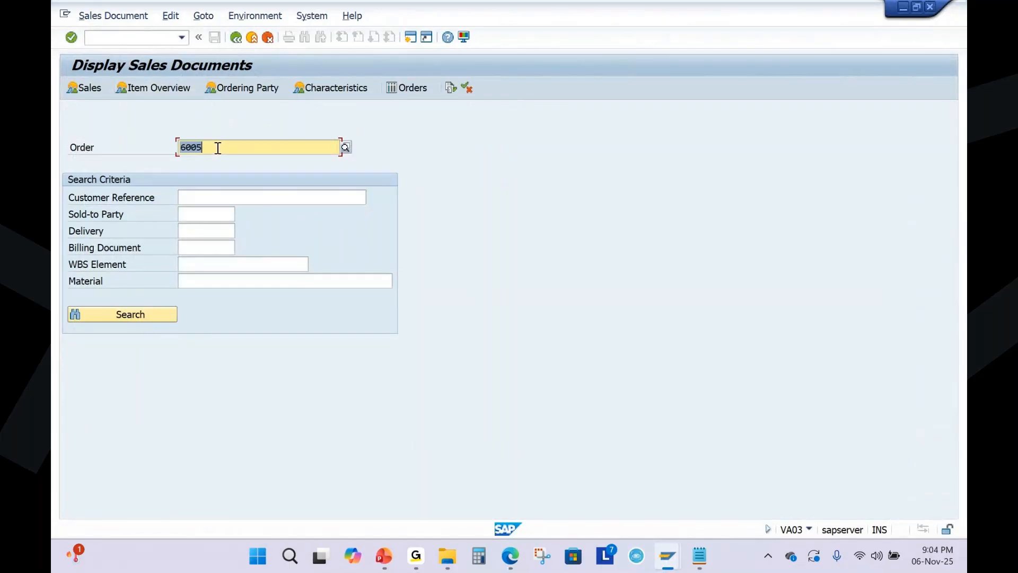
pyautogui.press('Return')
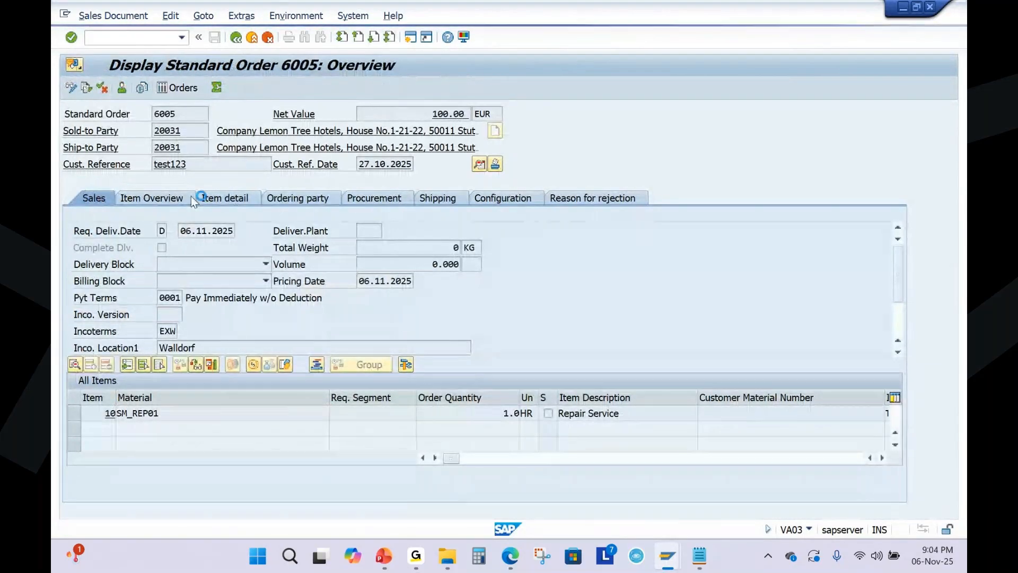
pyautogui.press('F5')
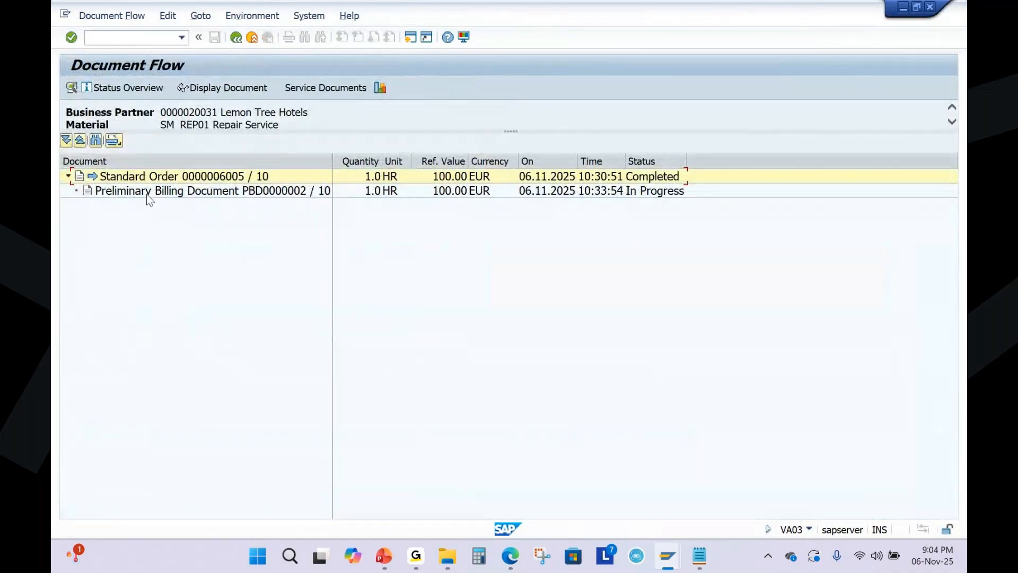
# Display the preliminary billing document from the order's document flow, check its available document functions, and return to the flow.
pyautogui.click(281, 192)
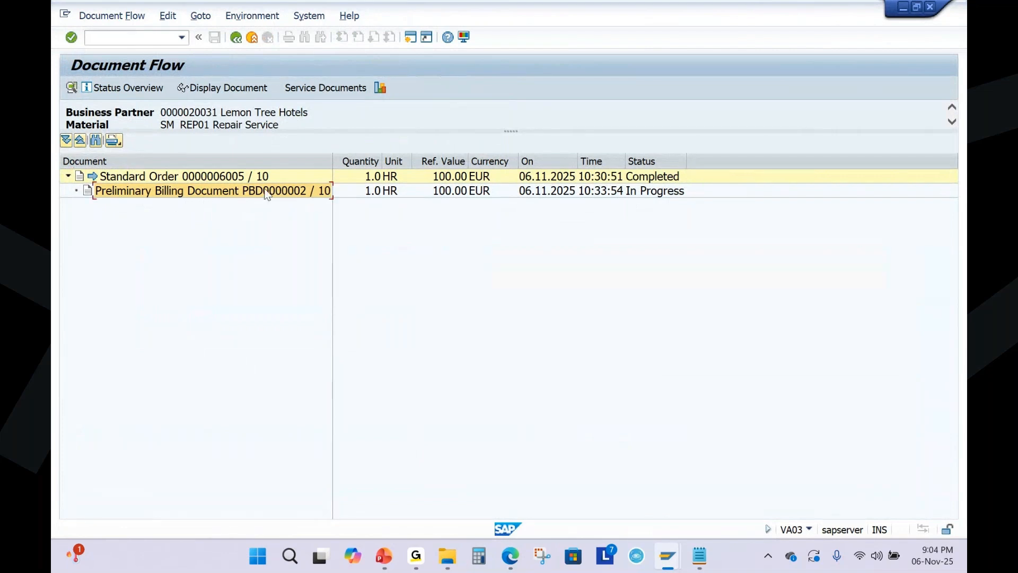
pyautogui.click(231, 88)
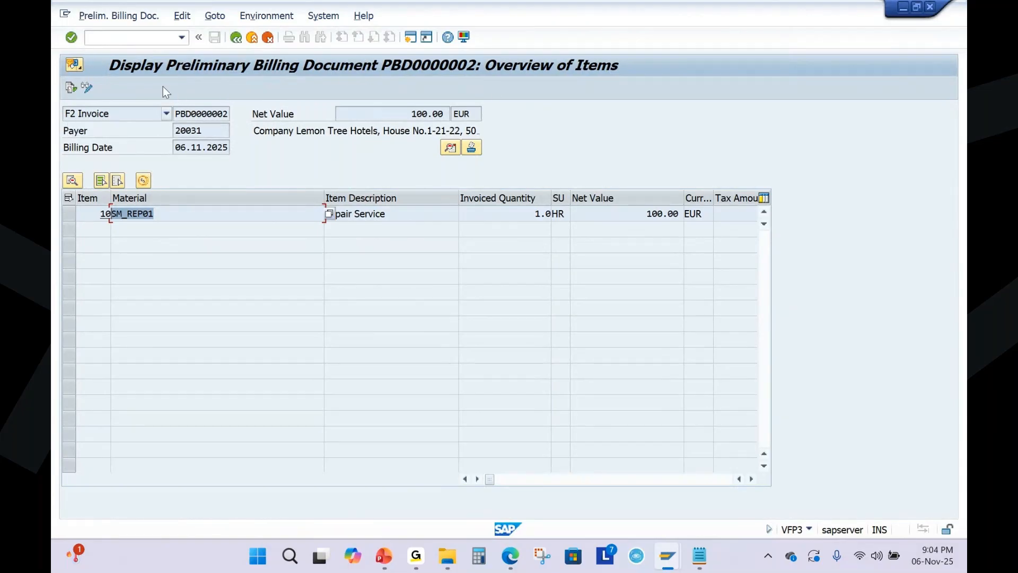
pyautogui.click(104, 16)
pyautogui.click(305, 142)
pyautogui.click(235, 37)
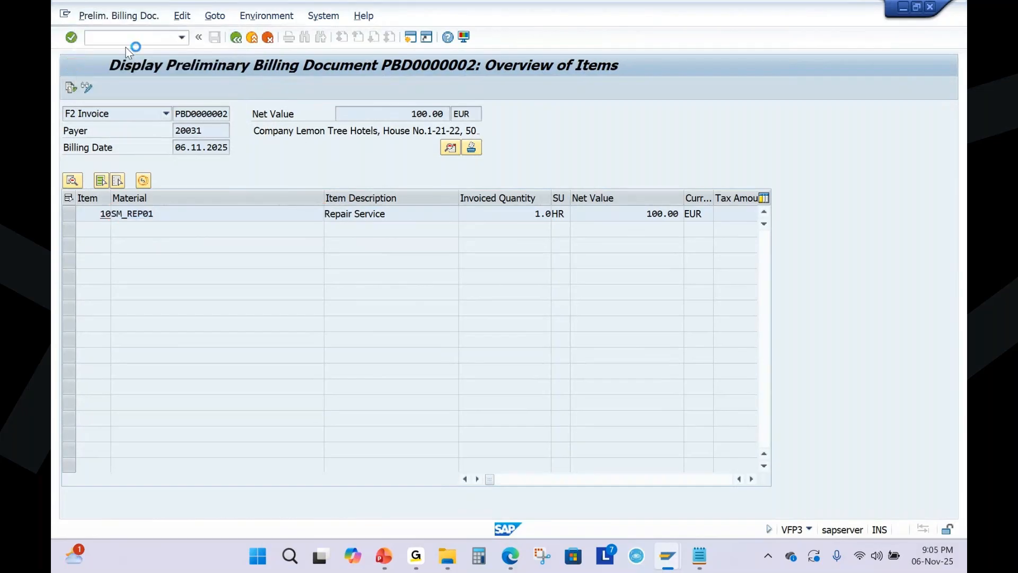
# Go to transaction VFP3, check the document functions it offers, and select the prefilled preliminary billing document number.
pyautogui.click(129, 42)
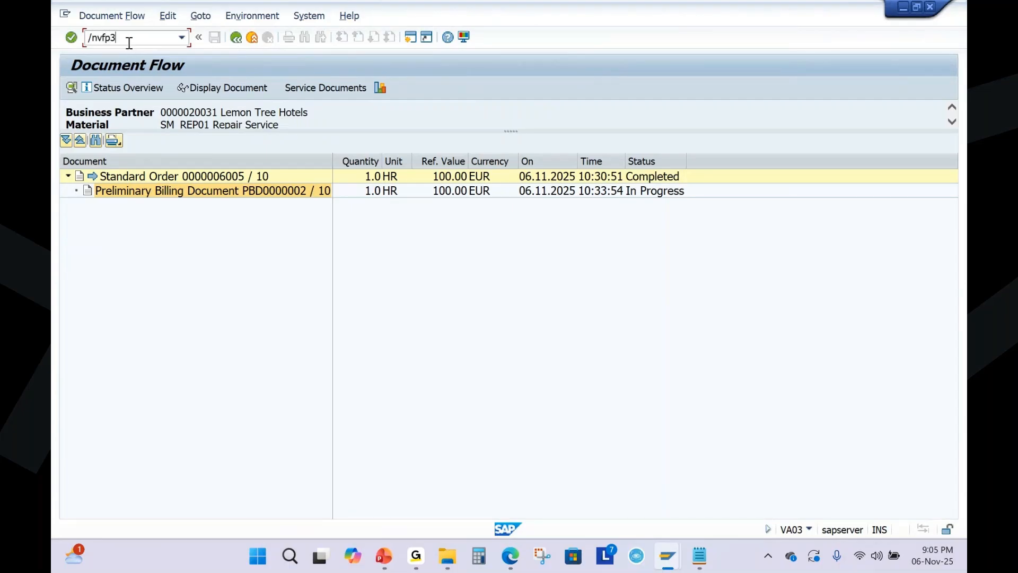
pyautogui.write('/nvfp3')
pyautogui.press('Return')
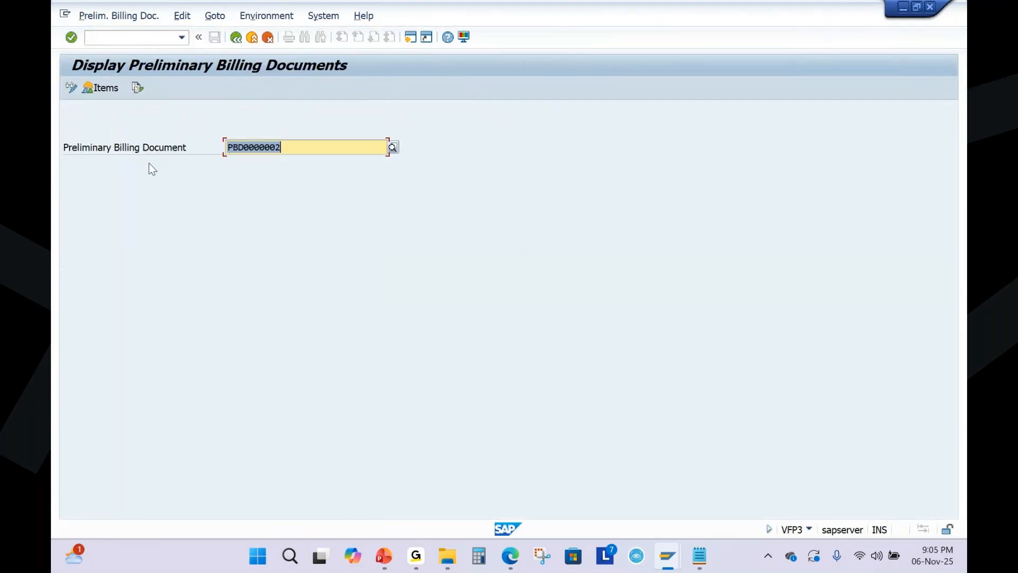
pyautogui.click(121, 16)
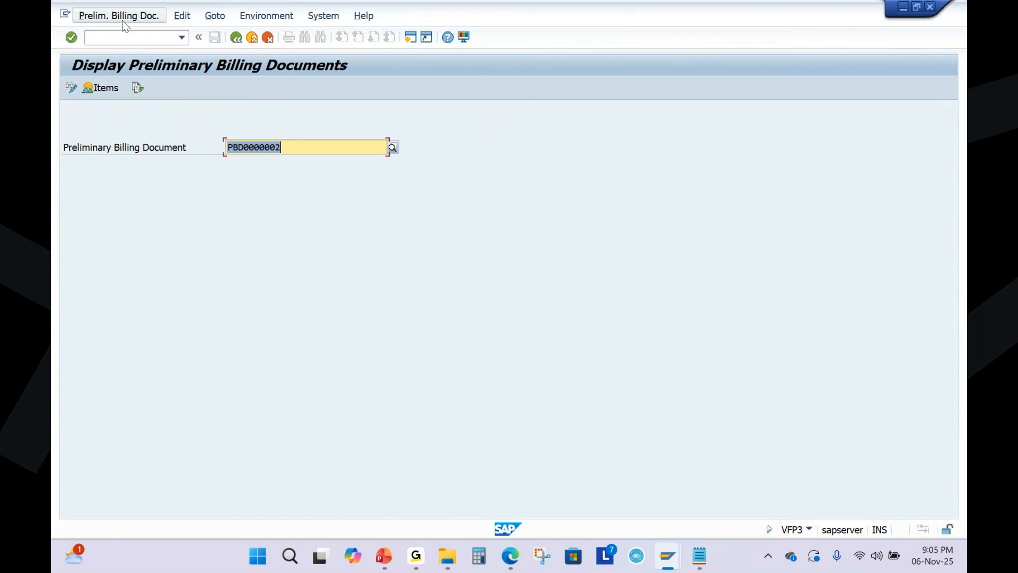
pyautogui.click(453, 168)
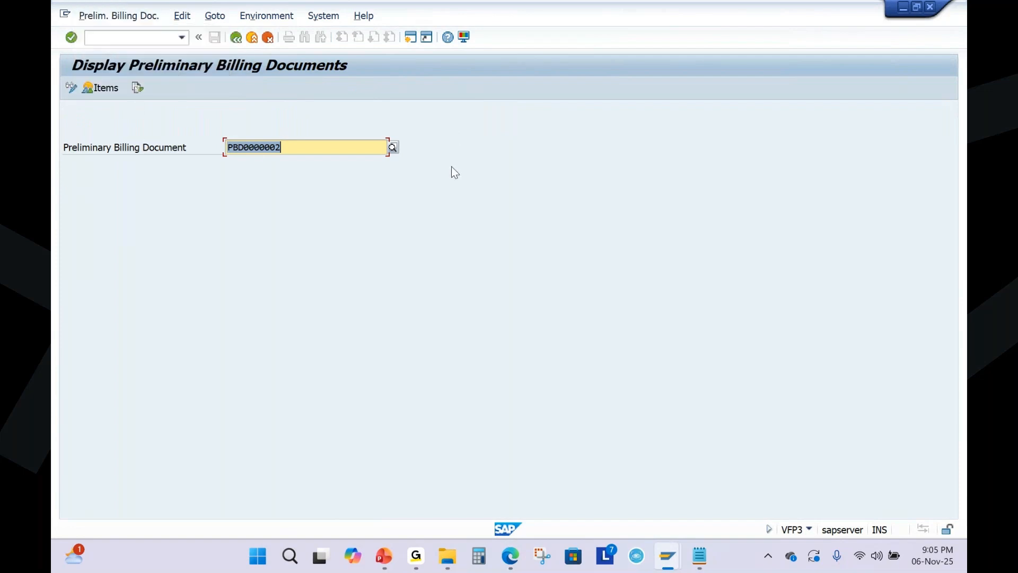
pyautogui.click(280, 148)
pyautogui.doubleClick(280, 148)
# Switch to PowerPoint and review slides 23 and 24 on preliminary billing documents.
pyautogui.click(396, 558)
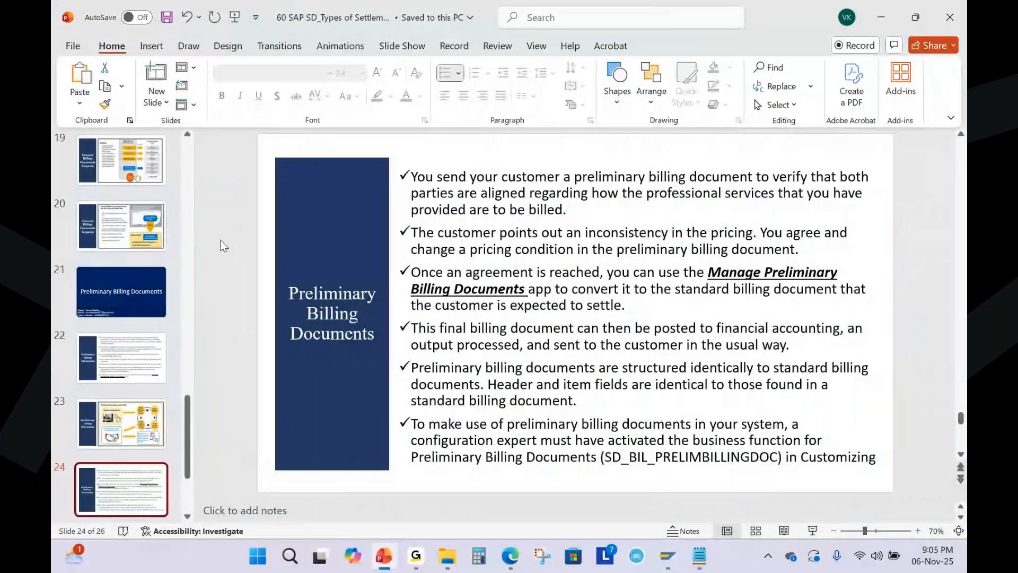
pyautogui.click(125, 432)
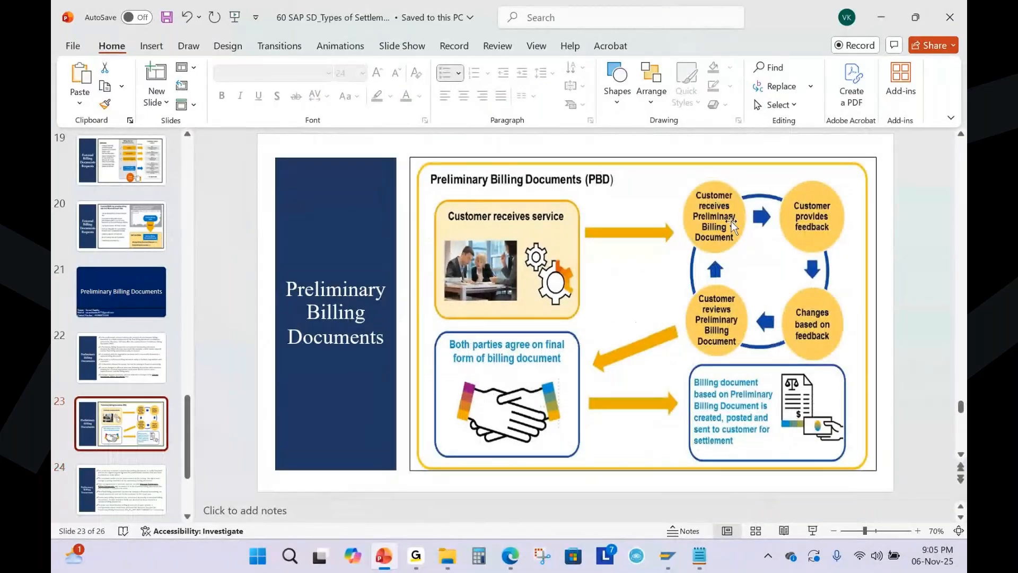
pyautogui.scroll(-1, 716, 241)
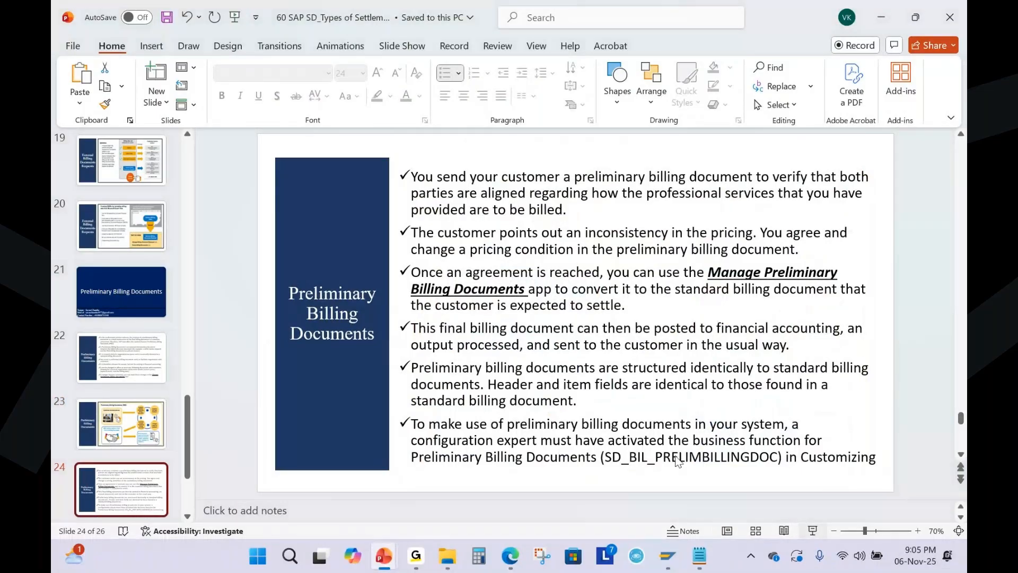
# Start the slide show from slide 24, underline the first bullet about verifying billing with the customer, and clear the ink.
pyautogui.hotkey('shift', 'F5')
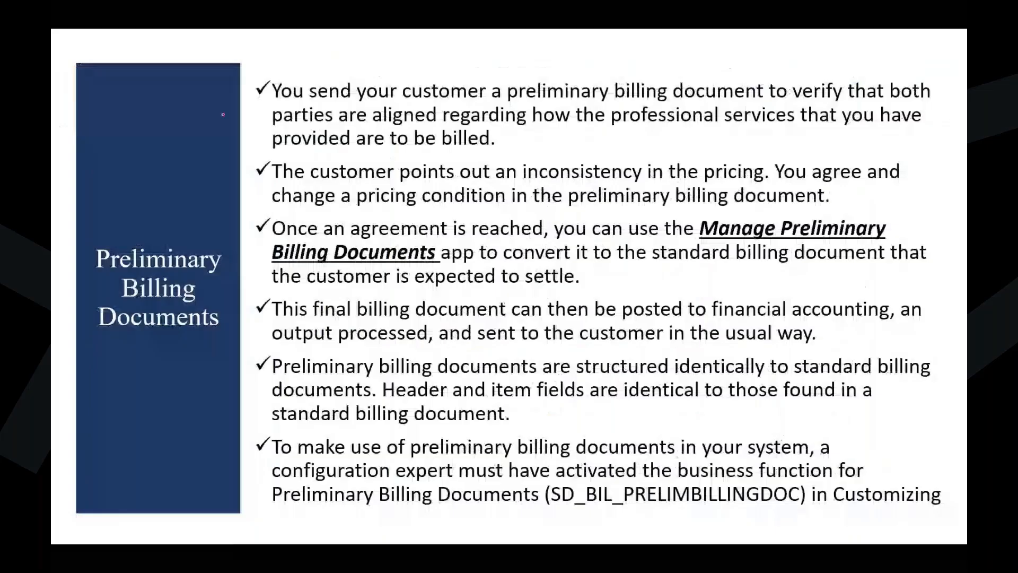
pyautogui.moveTo(266, 112); pyautogui.dragTo(904, 105)
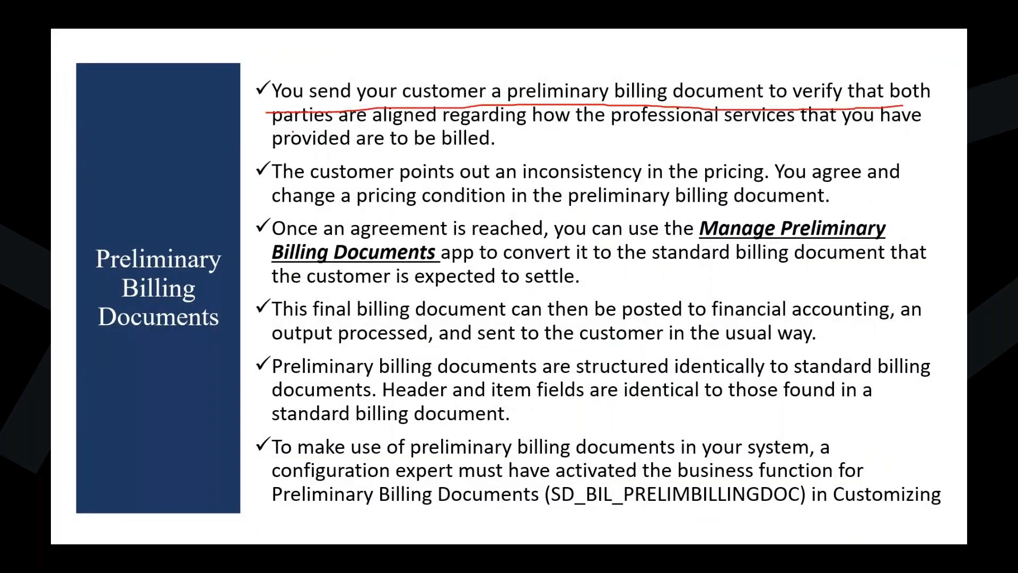
pyautogui.moveTo(294, 133); pyautogui.dragTo(913, 125)
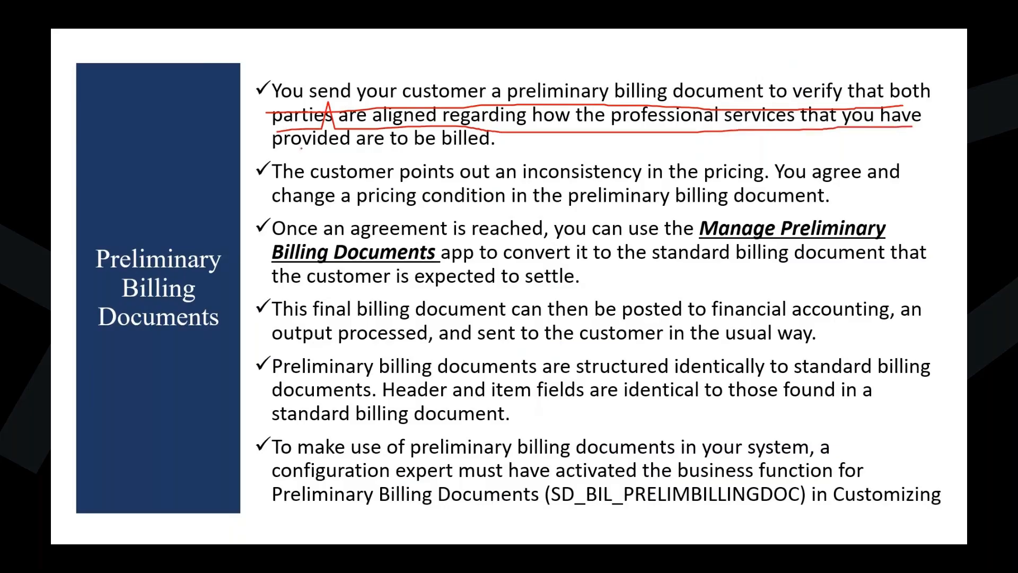
pyautogui.moveTo(283, 150); pyautogui.dragTo(524, 140)
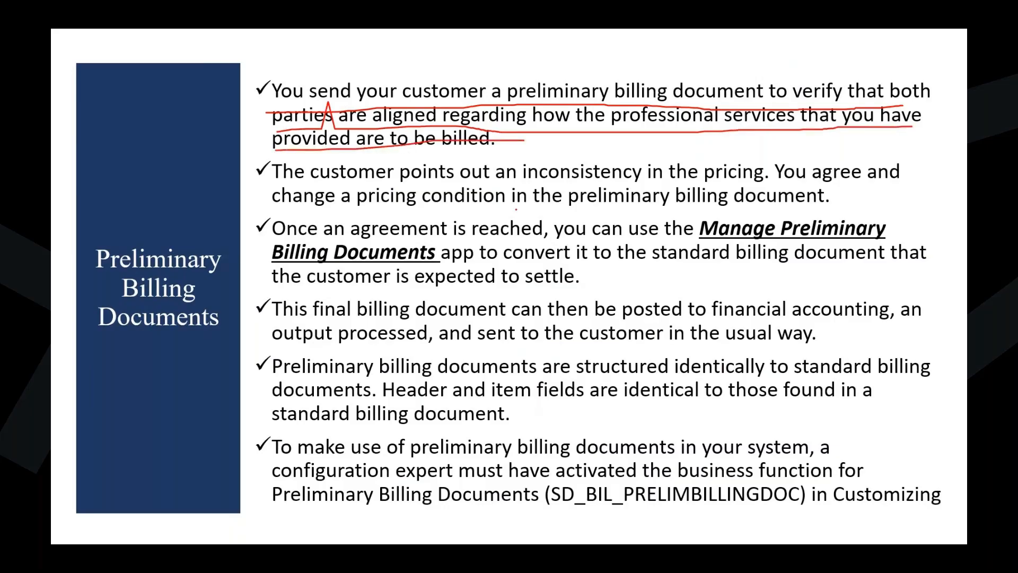
pyautogui.press('e')
# Underline the second bullet about changing a pricing condition, clear the ink, and end the slide show.
pyautogui.moveTo(278, 185); pyautogui.dragTo(888, 182)
pyautogui.moveTo(289, 207); pyautogui.dragTo(832, 204)
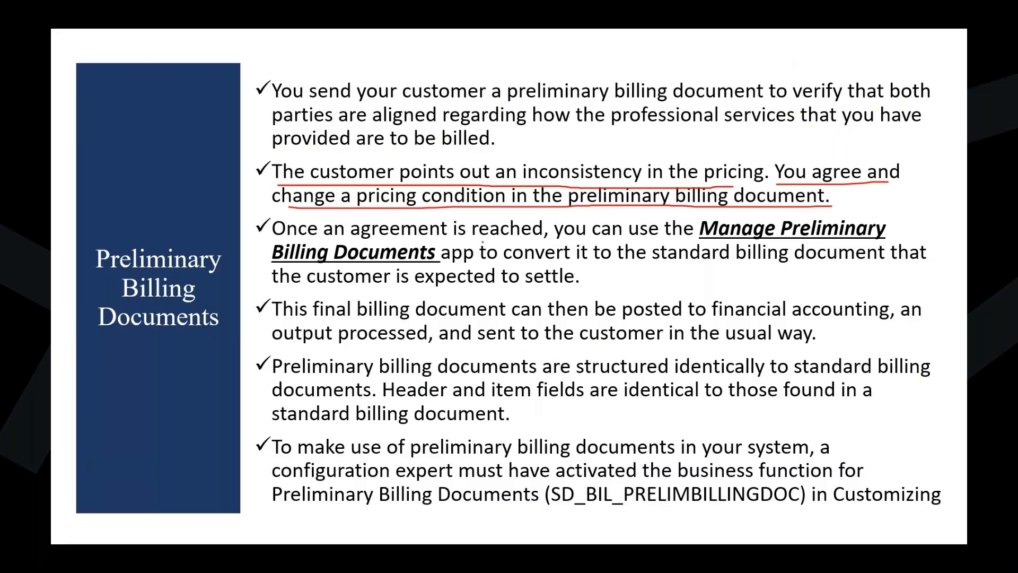
pyautogui.press('e')
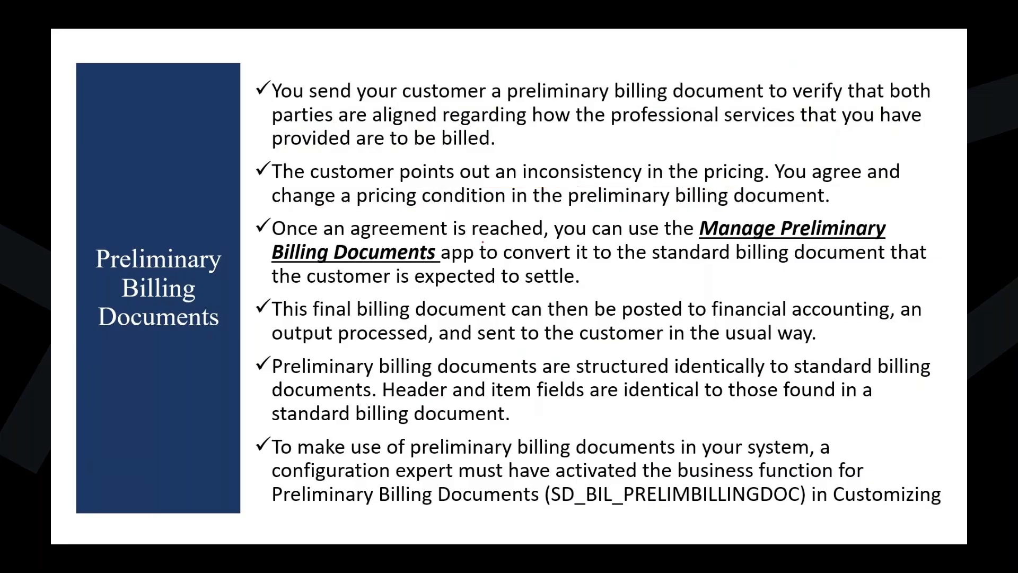
pyautogui.press('Escape')
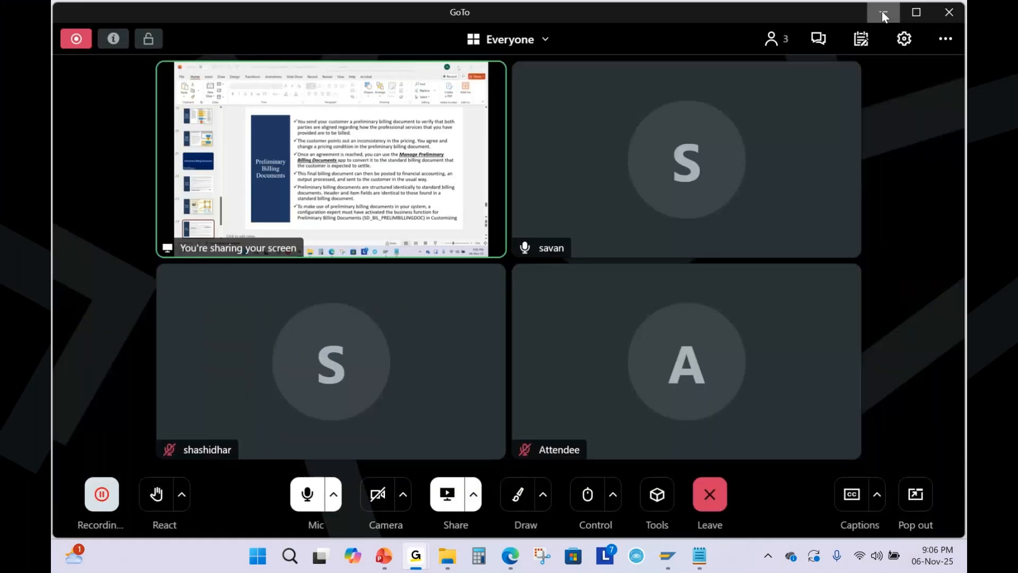
# Switch to Fiori and open the new document in Change Preliminary Billing Documents, using its number copied from SAP GUI.
pyautogui.click(882, 14)
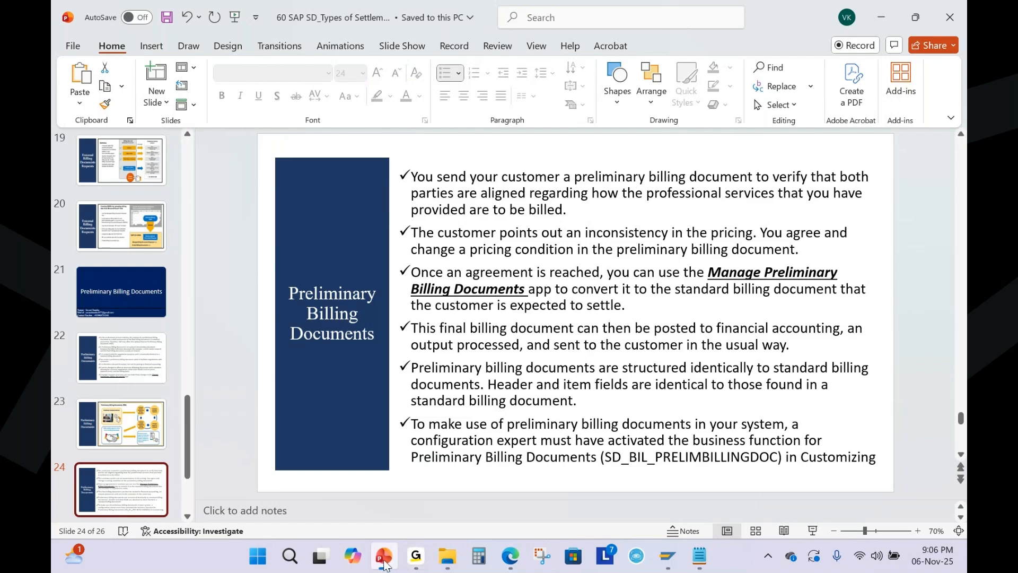
pyautogui.click(510, 556)
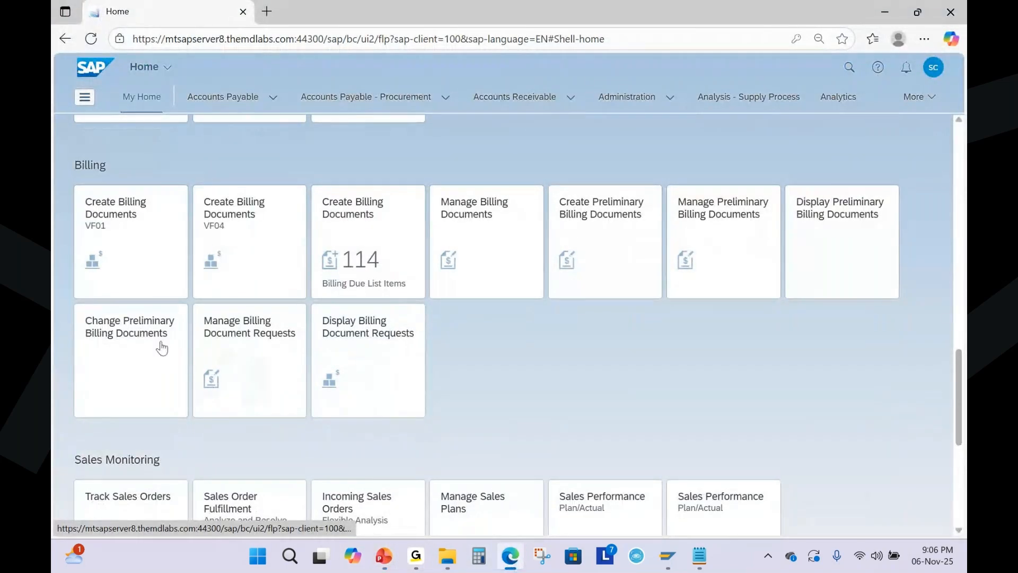
pyautogui.click(122, 355)
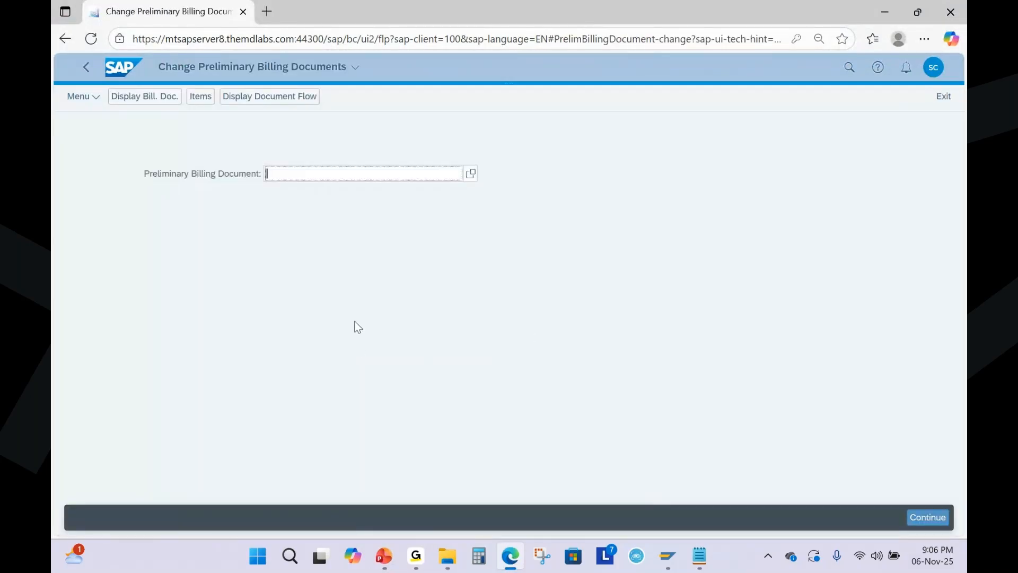
pyautogui.click(667, 556)
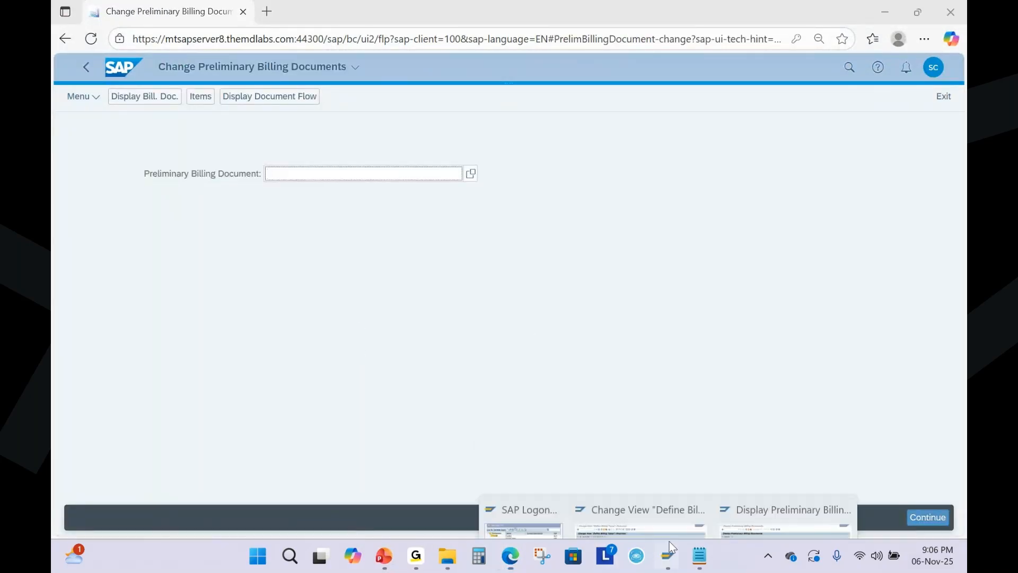
pyautogui.click(758, 477)
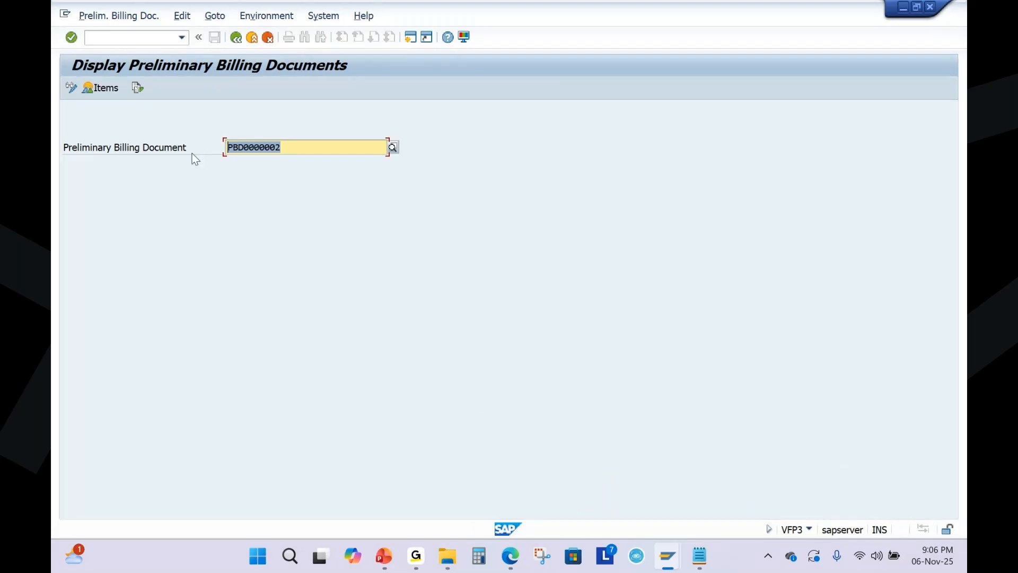
pyautogui.hotkey('ctrl', 'c')
pyautogui.write('PBD0000002')
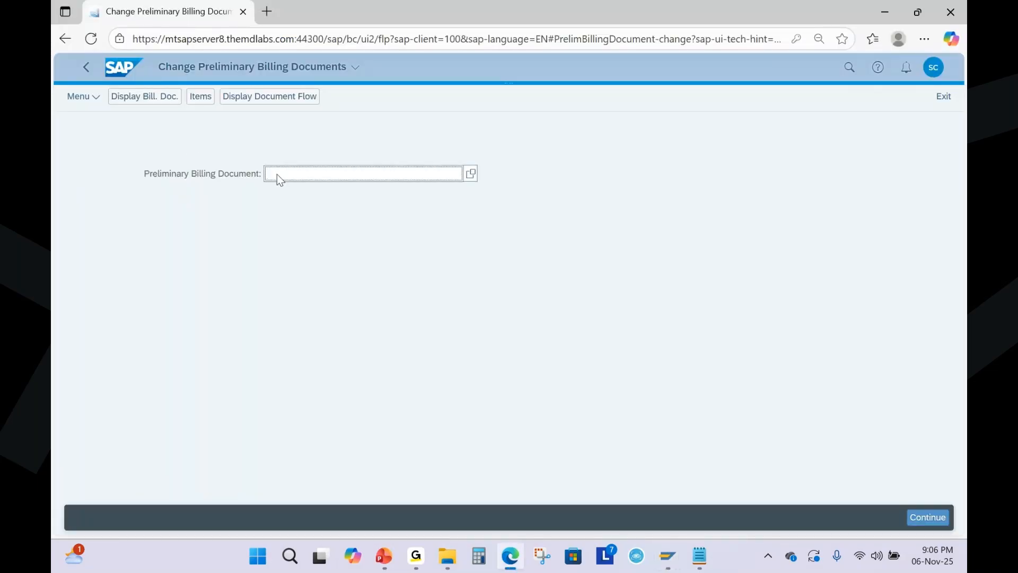
pyautogui.click(928, 517)
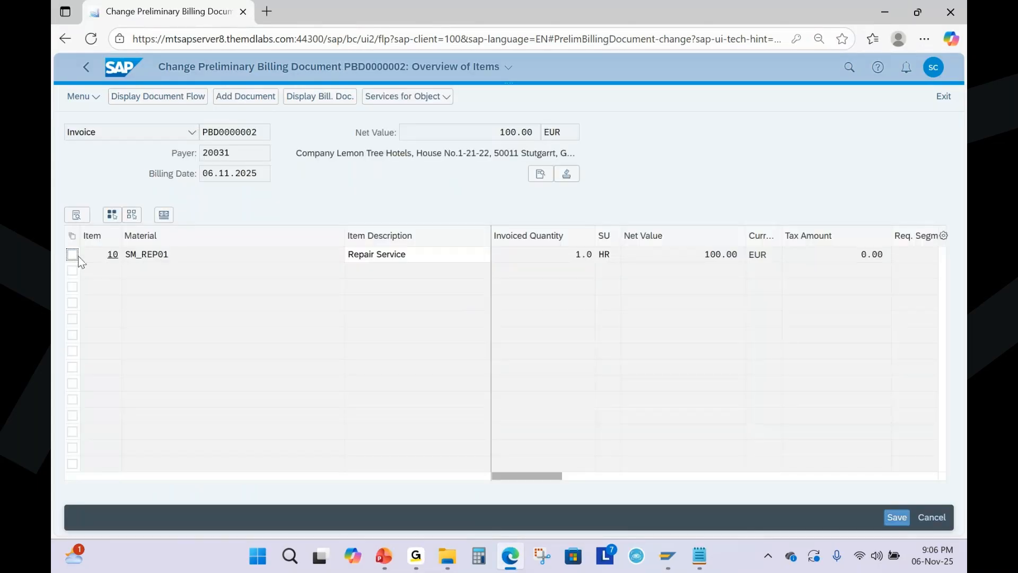
# Set the PPR0 price of item 10 to 90 EUR in its pricing conditions and save the preliminary billing document.
pyautogui.click(76, 256)
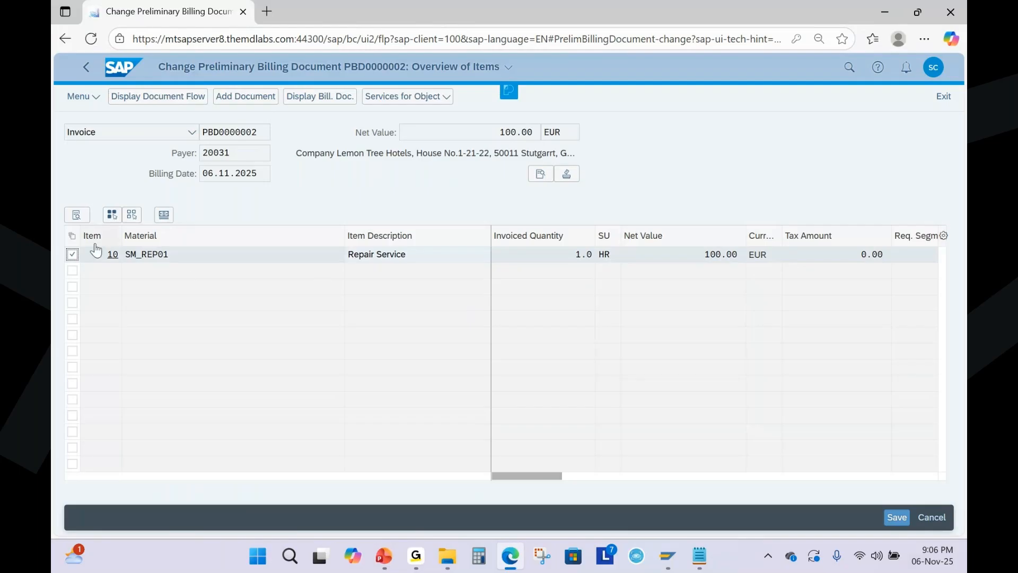
pyautogui.click(165, 216)
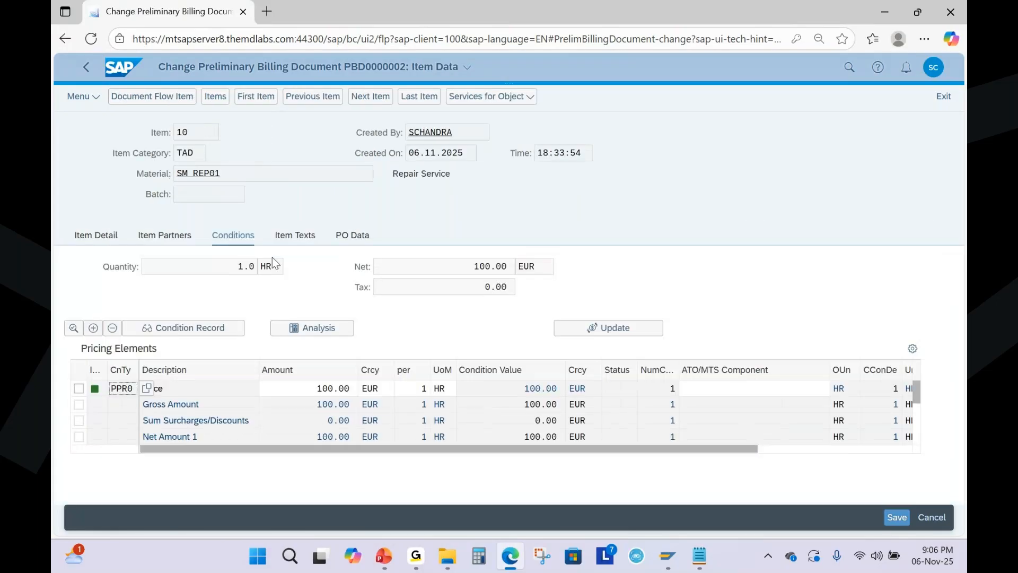
pyautogui.doubleClick(325, 393)
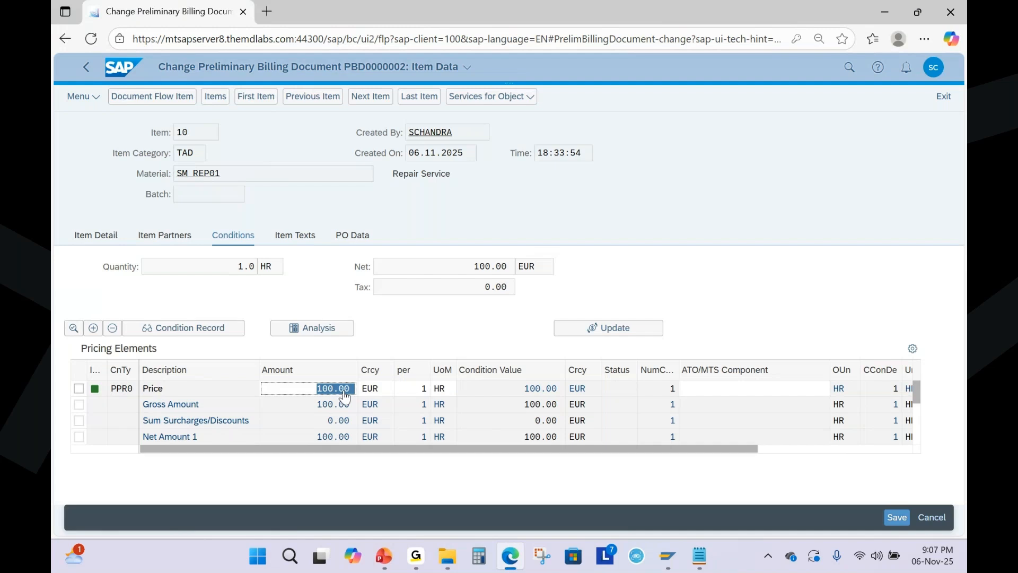
pyautogui.write('90')
pyautogui.press('Return')
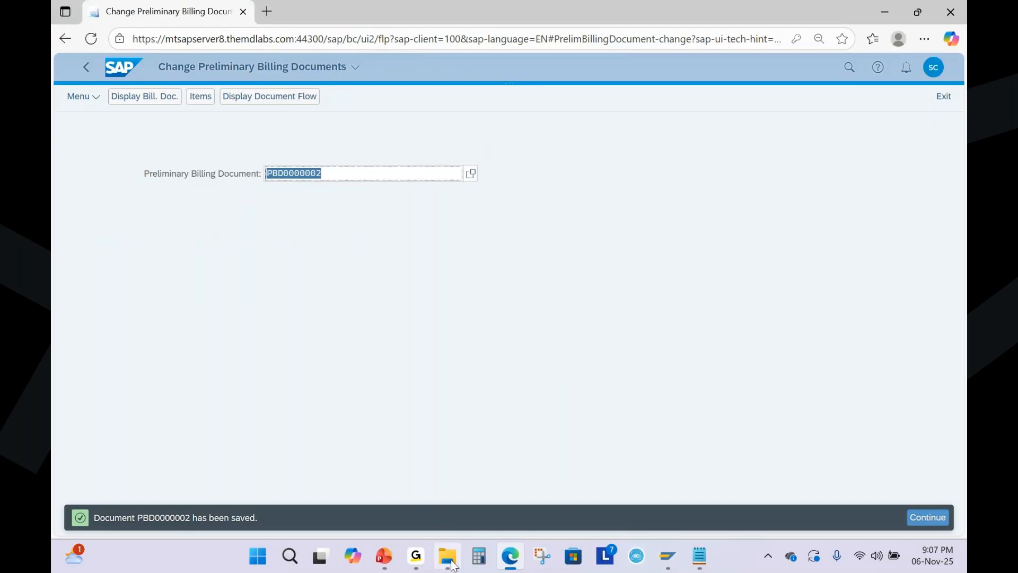
# Switch to PowerPoint and show the Preliminary Billing Documents process diagram on slide 23.
pyautogui.click(391, 560)
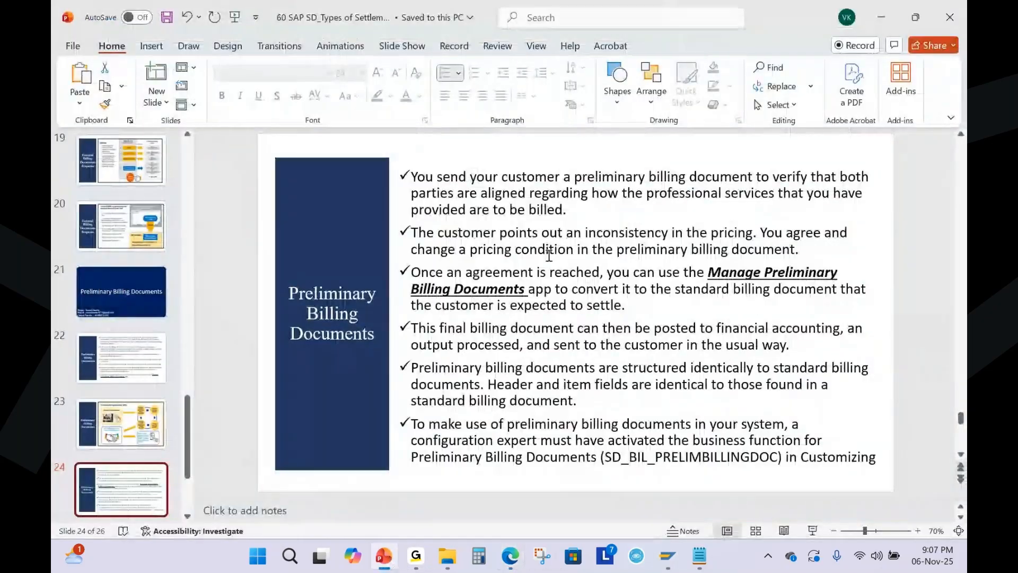
pyautogui.click(121, 424)
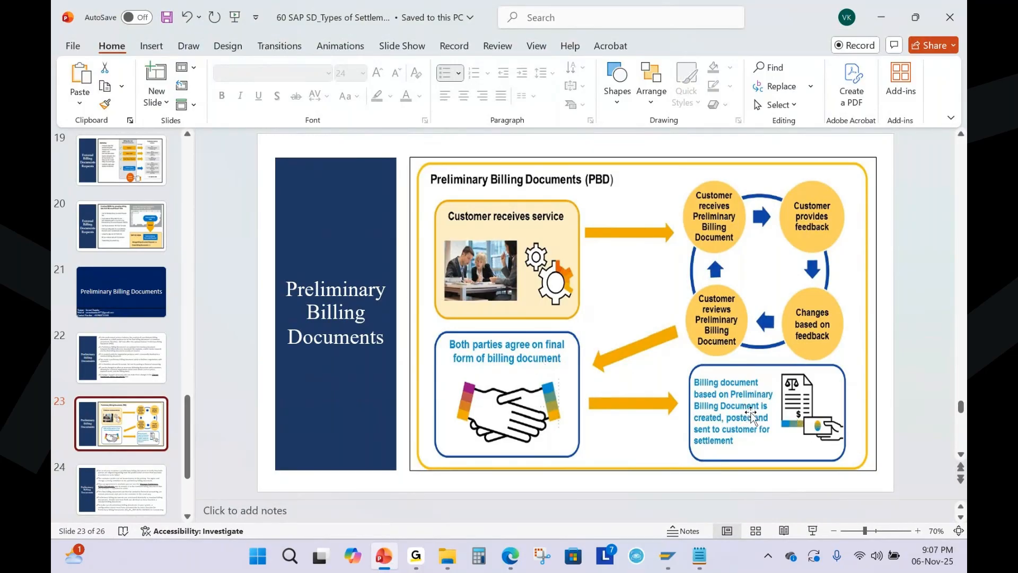
# Show slide 24, then switch to Fiori and list all preliminary billing documents in Manage Preliminary Billing Documents.
pyautogui.click(149, 494)
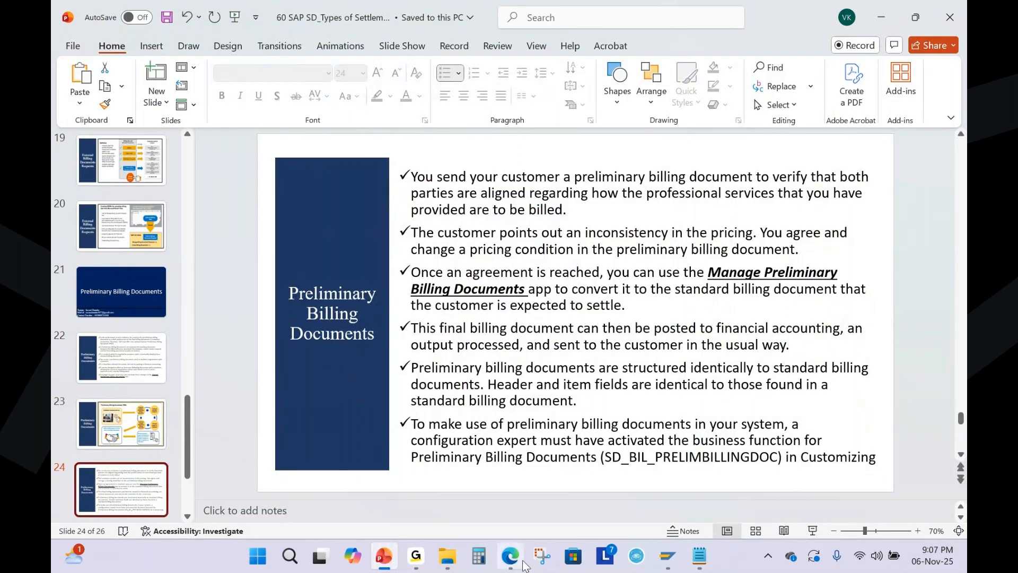
pyautogui.click(520, 562)
pyautogui.click(121, 69)
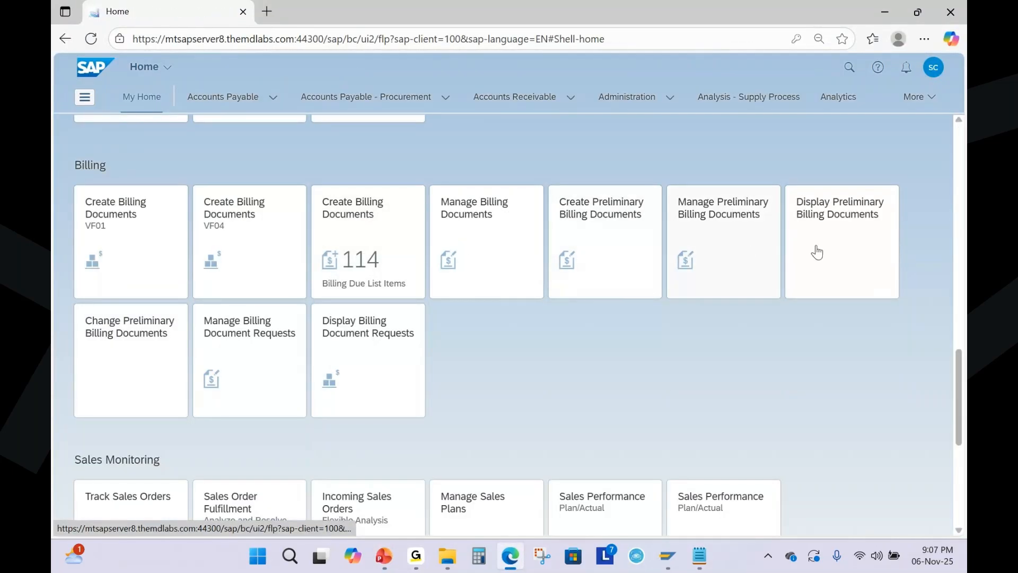
pyautogui.click(709, 227)
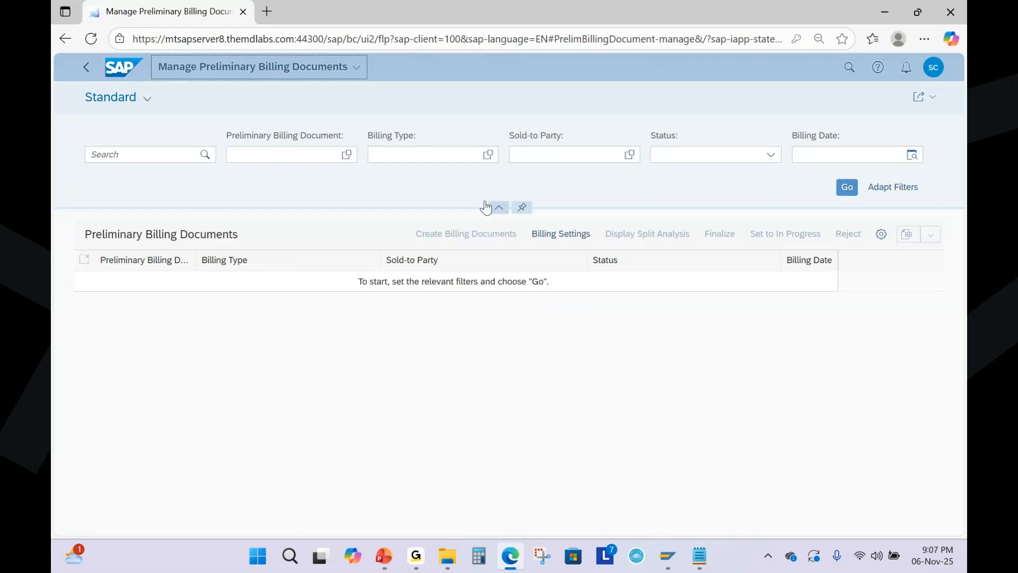
pyautogui.click(847, 187)
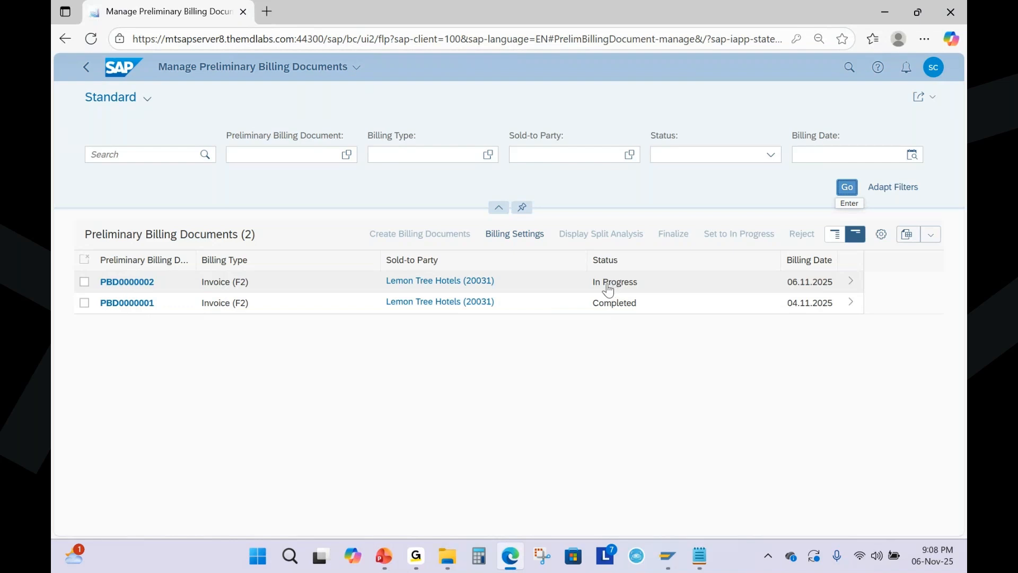
# Finalize the in-progress preliminary billing document dated 06.11.2025.
pyautogui.click(84, 282)
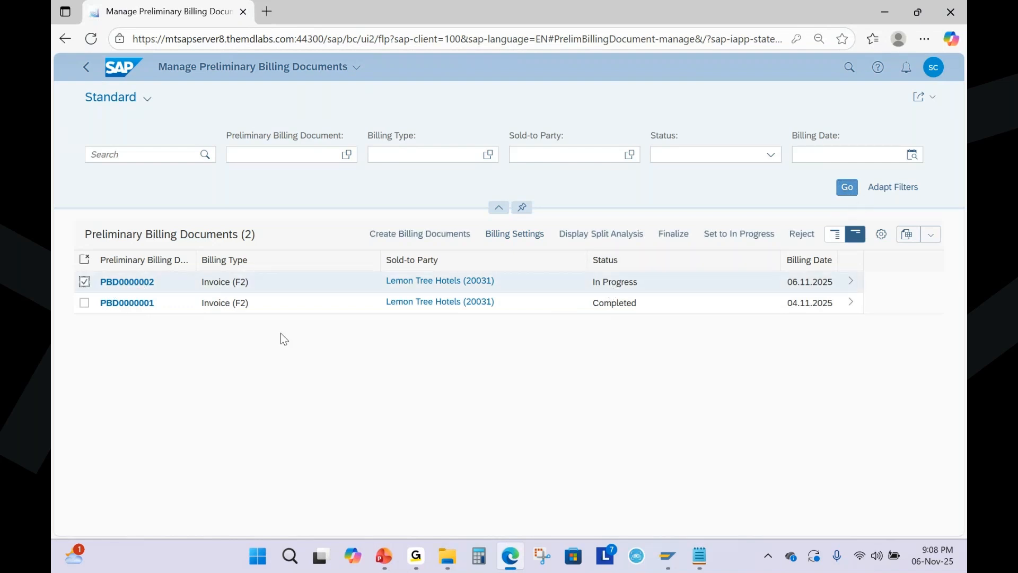
pyautogui.click(674, 237)
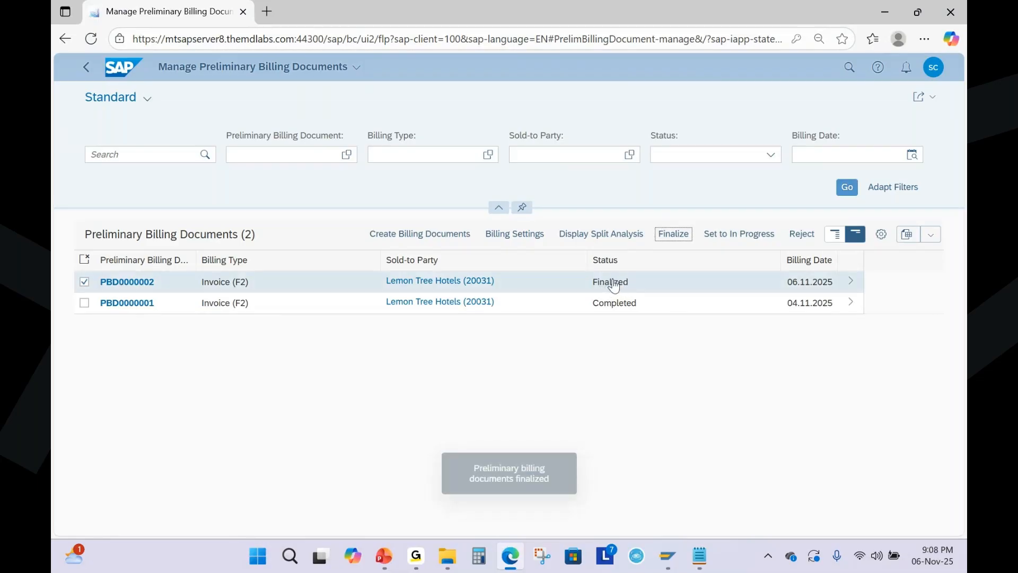
# Switch to PowerPoint to show the Preliminary Billing Documents Statuses slide, then return to Fiori and deselect the finalized document.
pyautogui.click(390, 563)
pyautogui.scroll(-3, 129, 418)
pyautogui.click(130, 414)
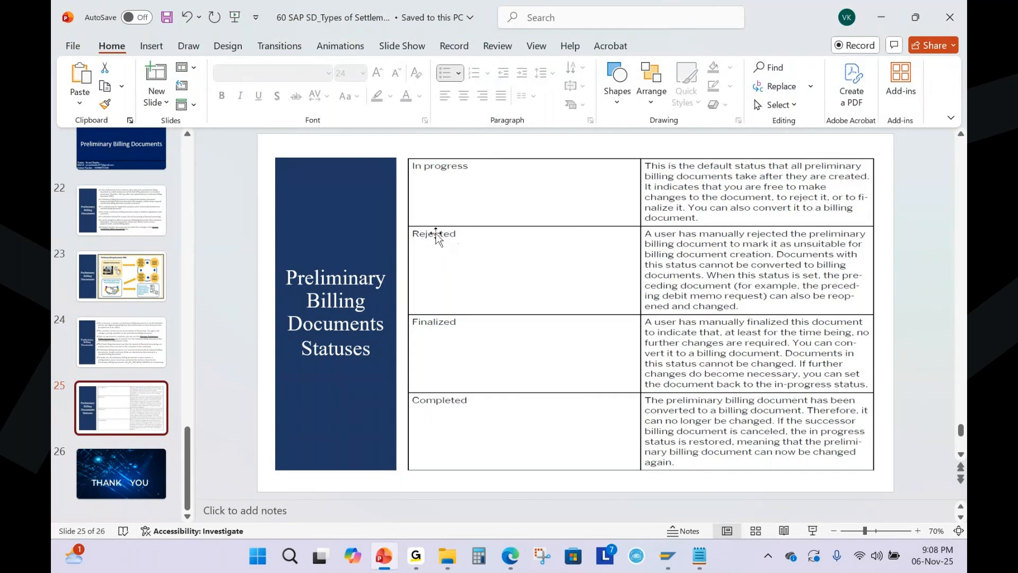
pyautogui.hotkey('alt', 'Tab')
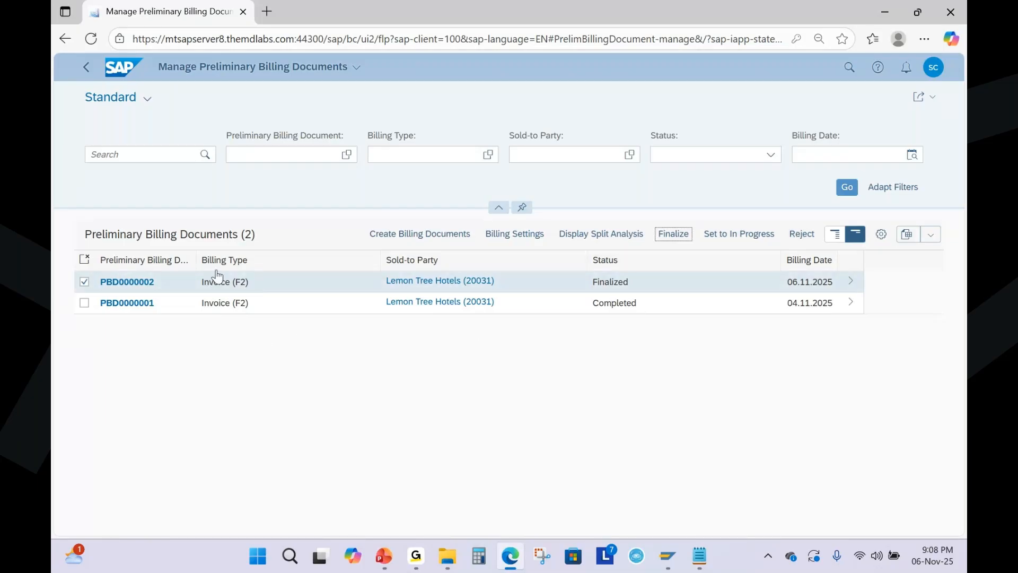
pyautogui.click(84, 282)
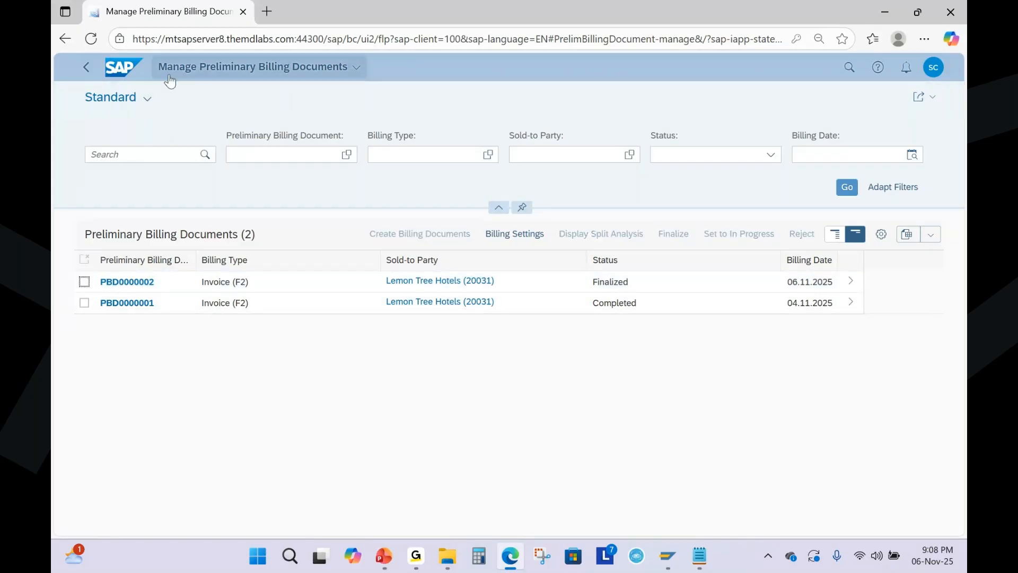
# Present slide 24 in PowerPoint and underline the third bullet about converting the preliminary document to a standard billing document.
pyautogui.click(385, 558)
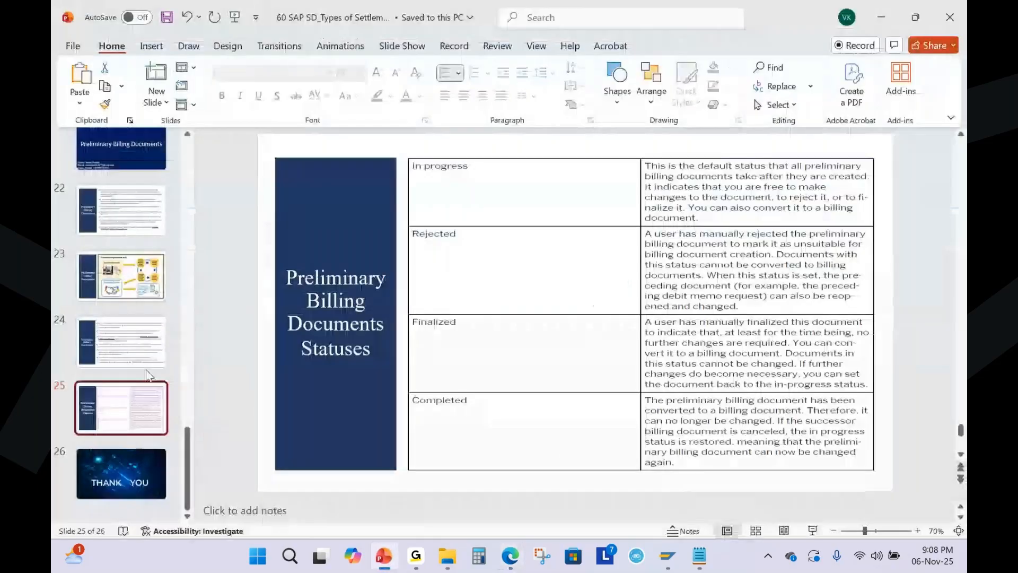
pyautogui.press('pageup')
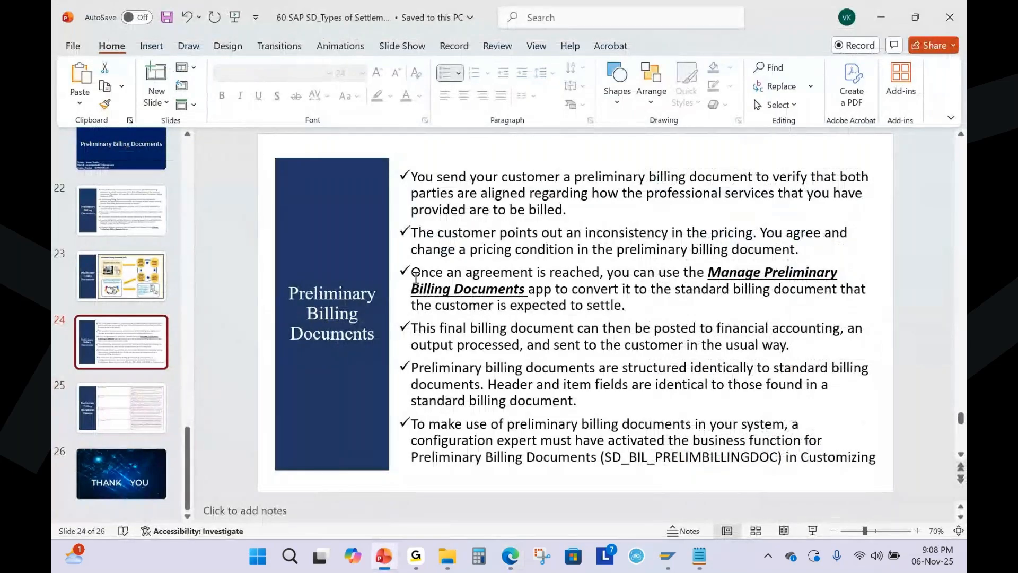
pyautogui.click(812, 530)
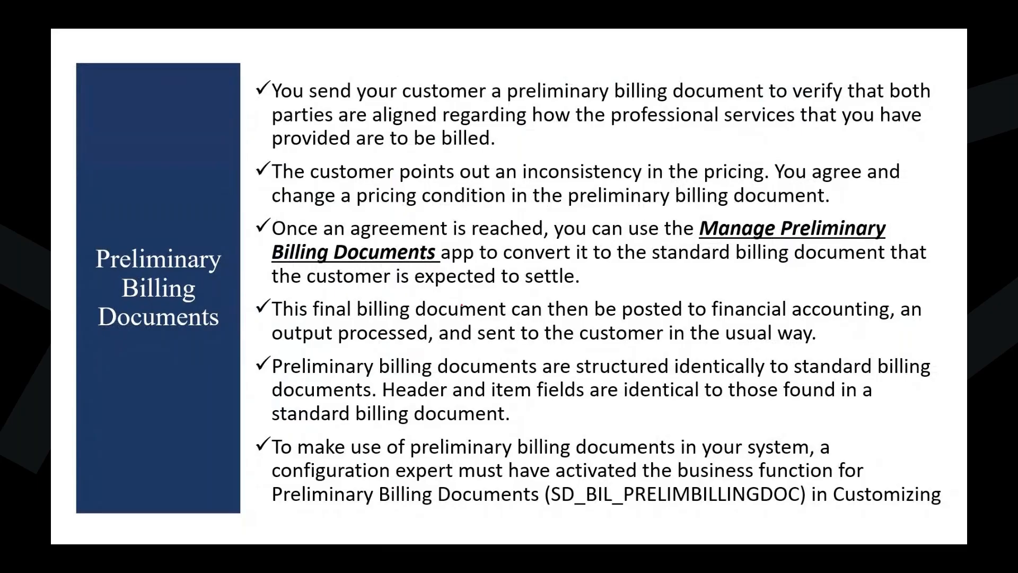
pyautogui.moveTo(280, 237); pyautogui.dragTo(864, 238)
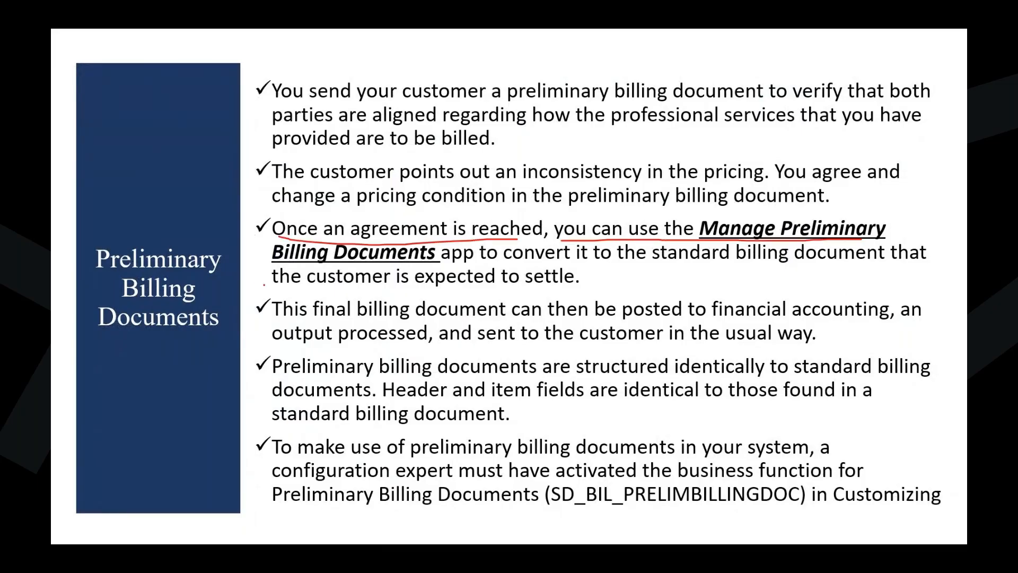
pyautogui.moveTo(279, 263); pyautogui.dragTo(423, 262)
pyautogui.moveTo(514, 267); pyautogui.dragTo(831, 269)
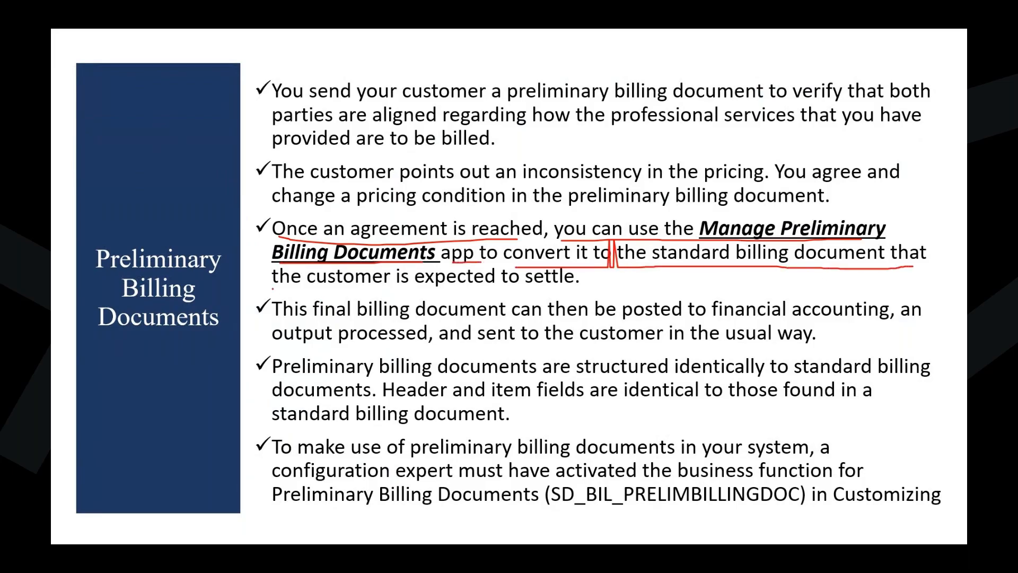
pyautogui.moveTo(272, 289); pyautogui.dragTo(581, 290)
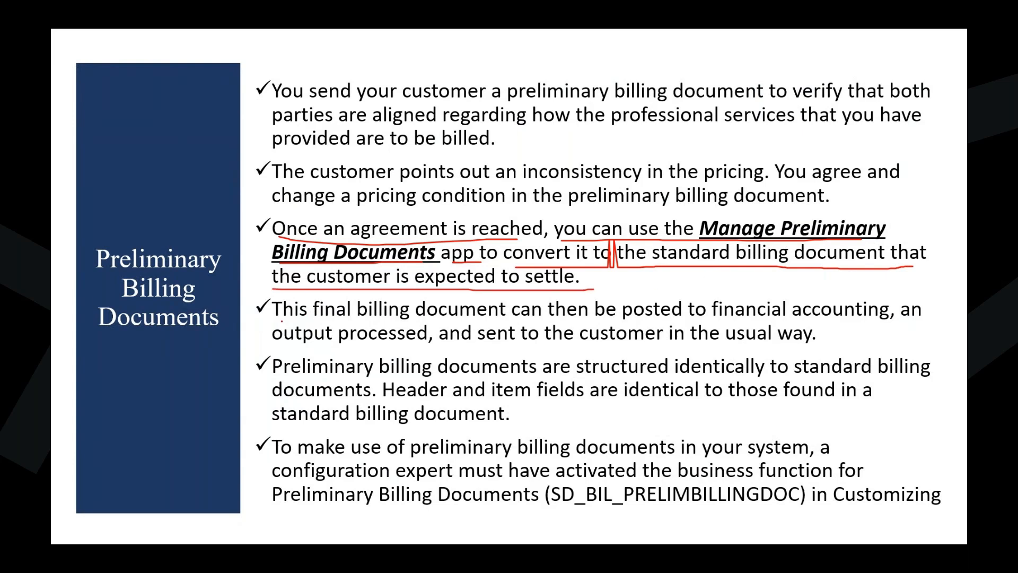
# Underline the fourth bullet about posting to financial accounting, clear the ink, and end the slide show.
pyautogui.moveTo(281, 321); pyautogui.dragTo(867, 323)
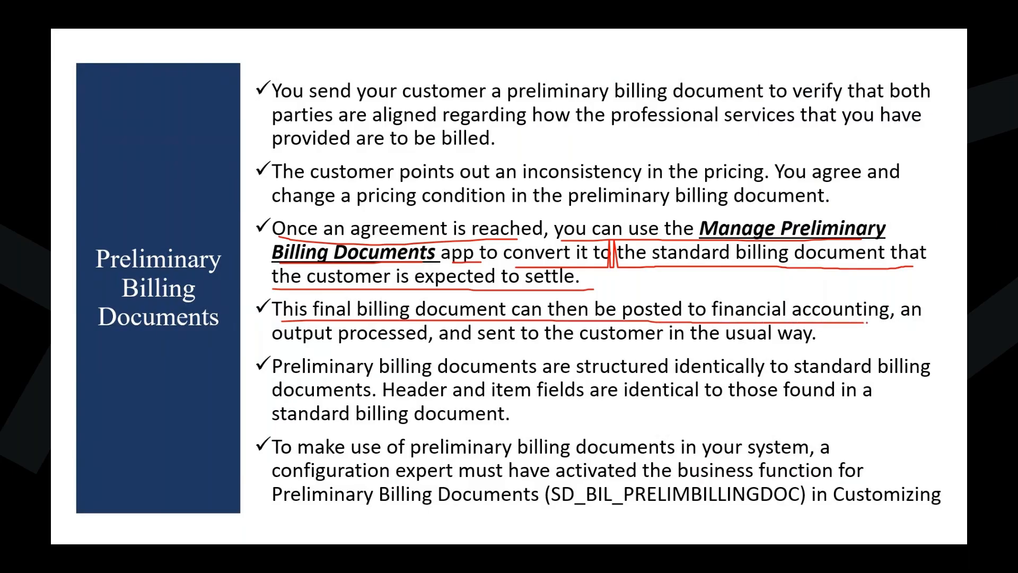
pyautogui.moveTo(275, 345); pyautogui.dragTo(792, 345)
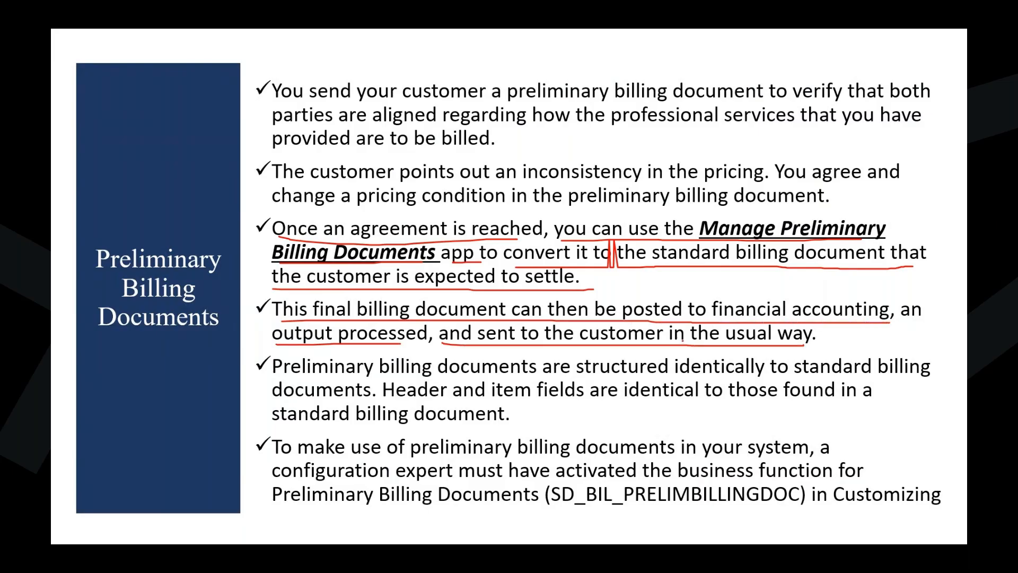
pyautogui.press('e')
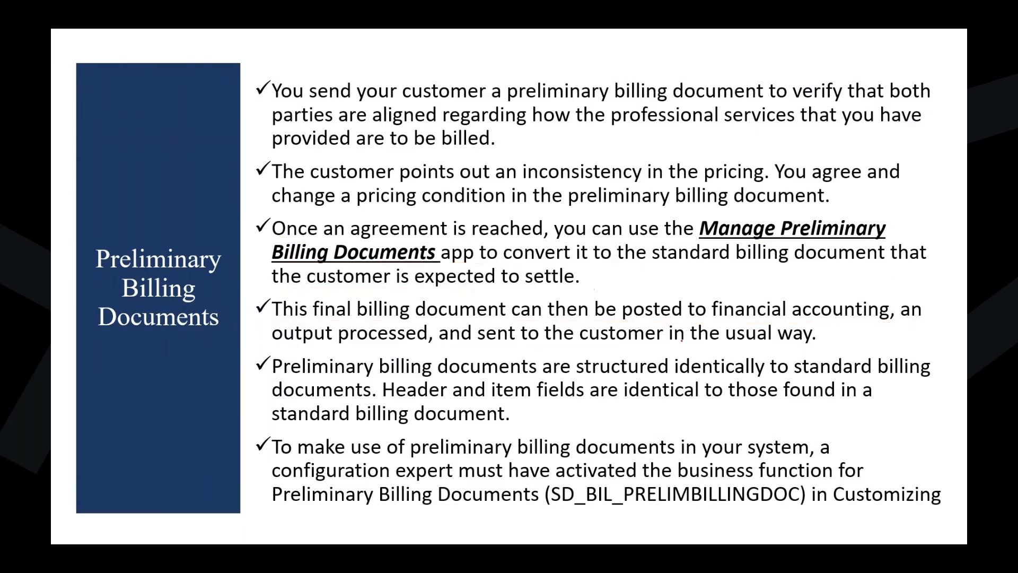
pyautogui.press('Escape')
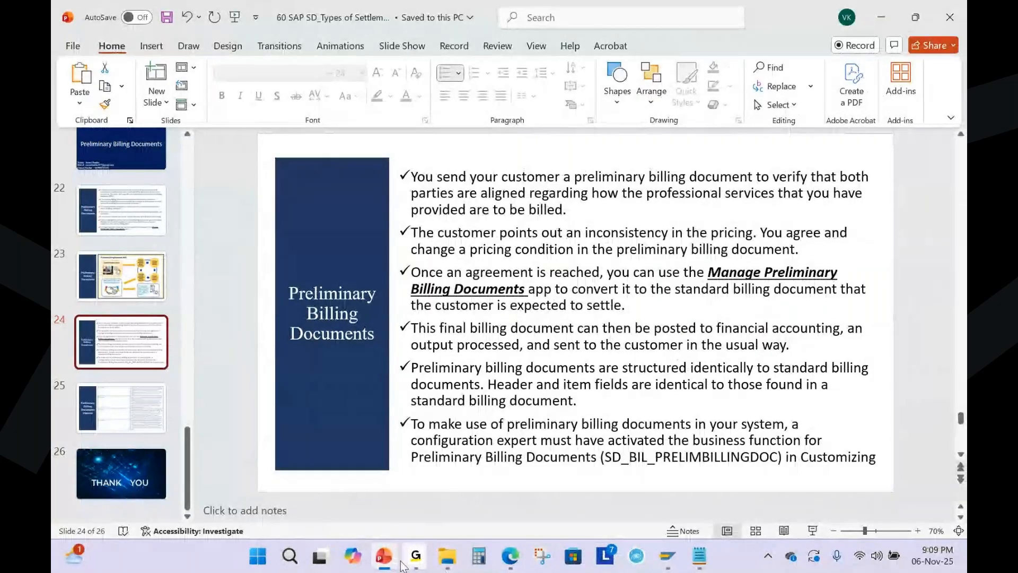
# Switch to Fiori, turn on automatic posting in the billing settings, and create a billing document from the finalized preliminary billing document.
pyautogui.click(510, 555)
pyautogui.click(85, 282)
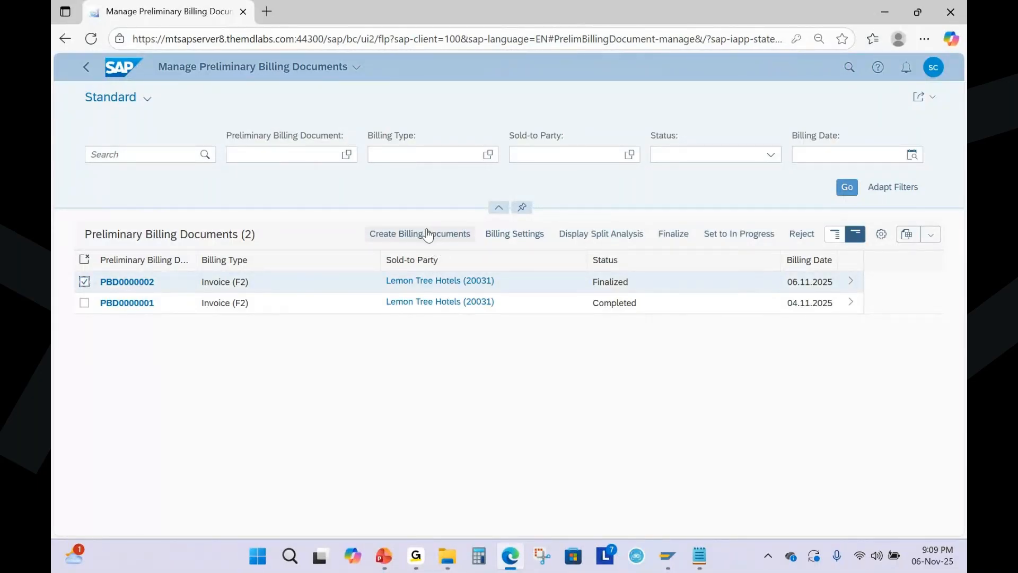
pyautogui.click(522, 240)
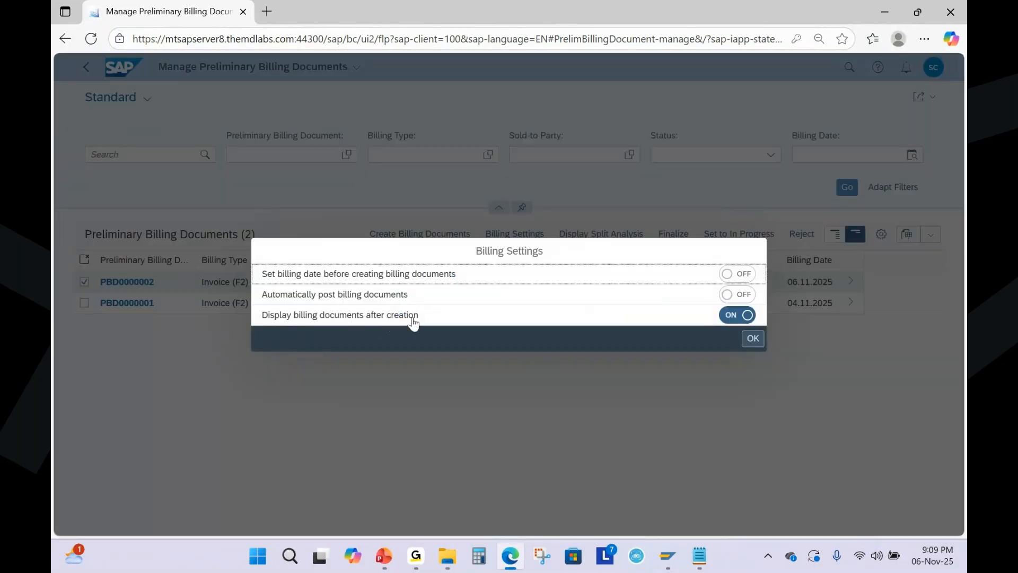
pyautogui.click(737, 295)
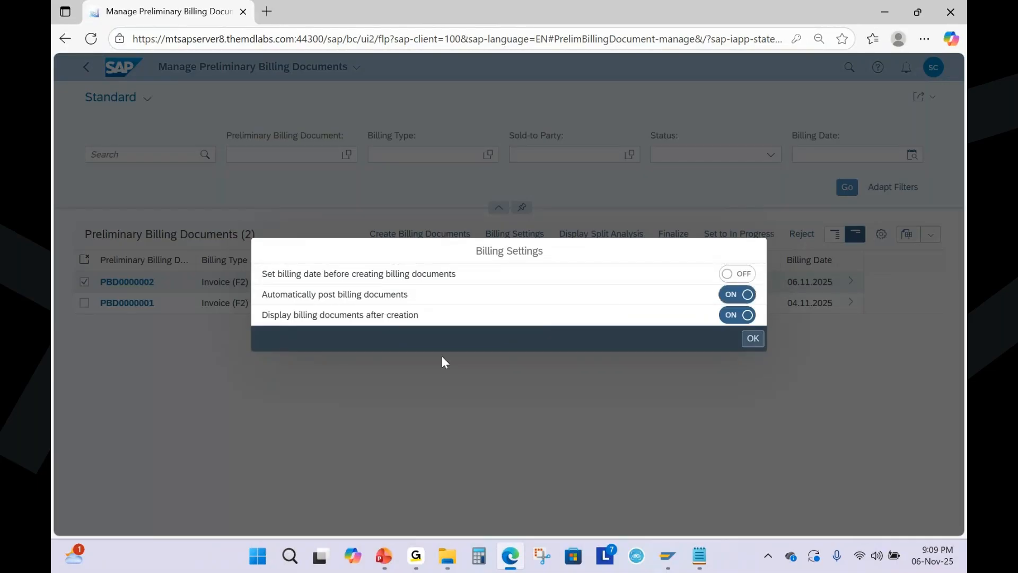
pyautogui.click(749, 338)
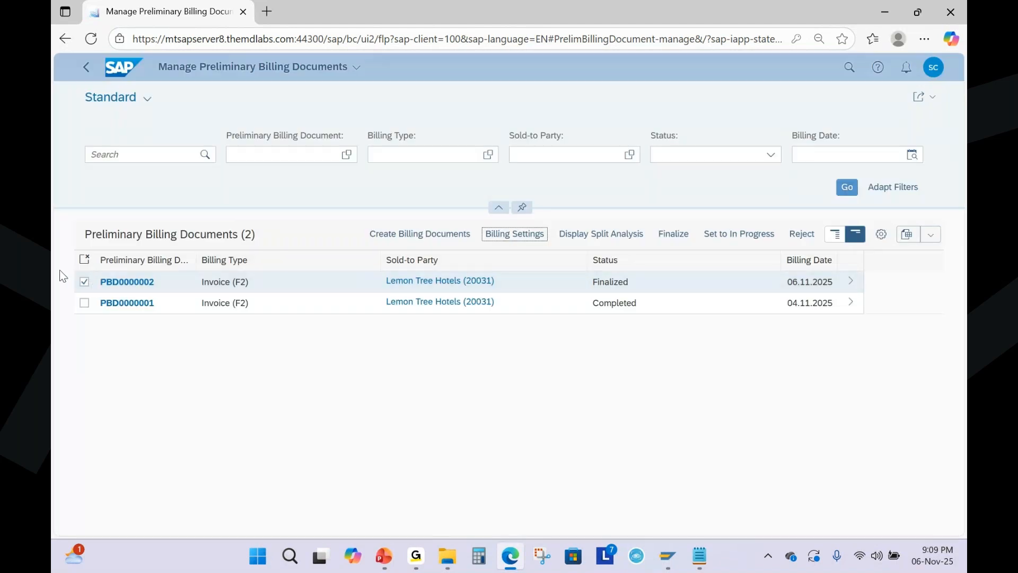
pyautogui.click(423, 237)
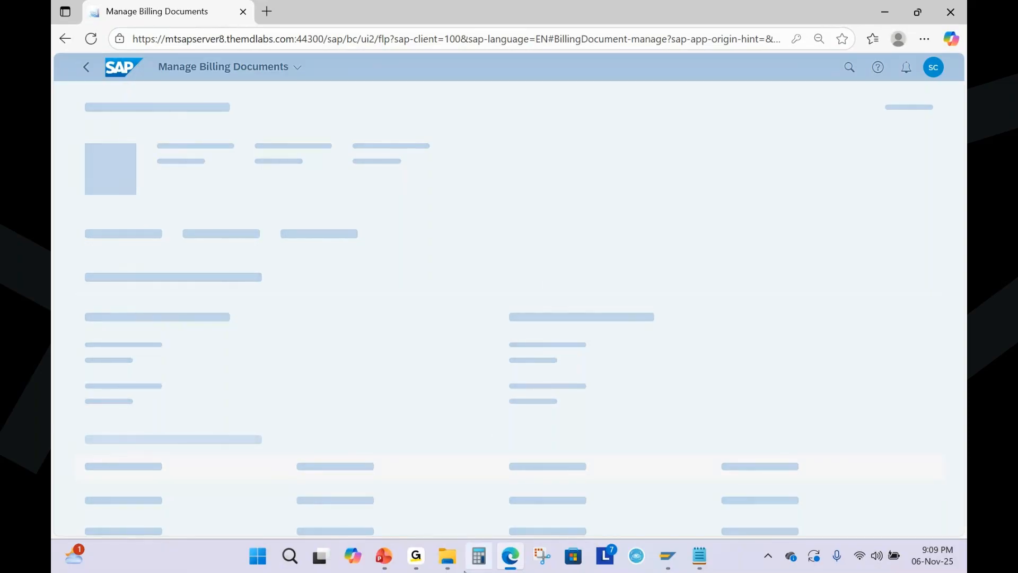
# Switch to PowerPoint and start the slide show from slide 24 on Preliminary Billing Documents.
pyautogui.moveTo(389, 564)
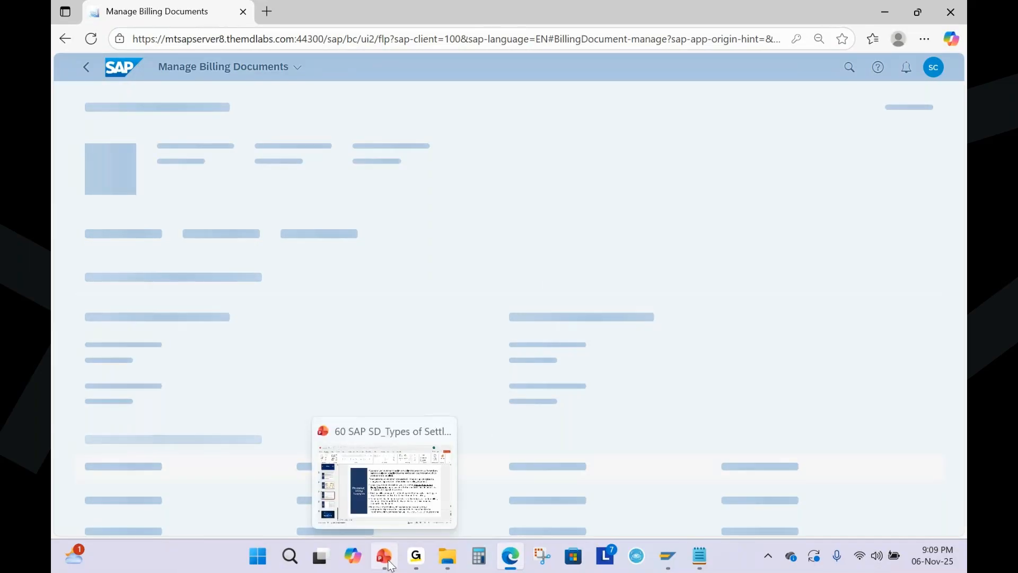
pyautogui.click(389, 564)
pyautogui.click(821, 530)
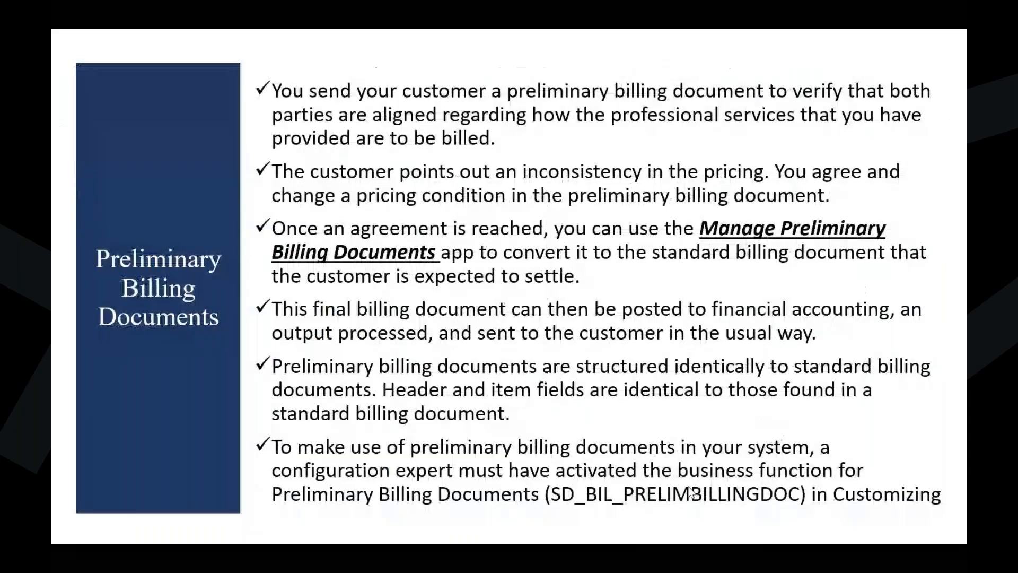
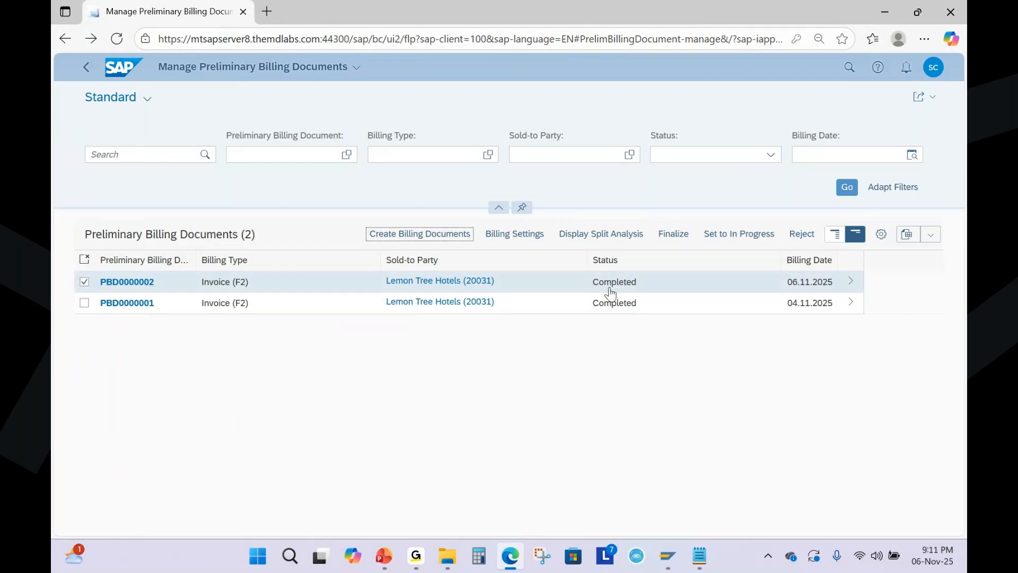
# Present the Preliminary Billing Documents Statuses table on slide 25 in PowerPoint, then end the slide show.
pyautogui.click(384, 555)
pyautogui.click(110, 419)
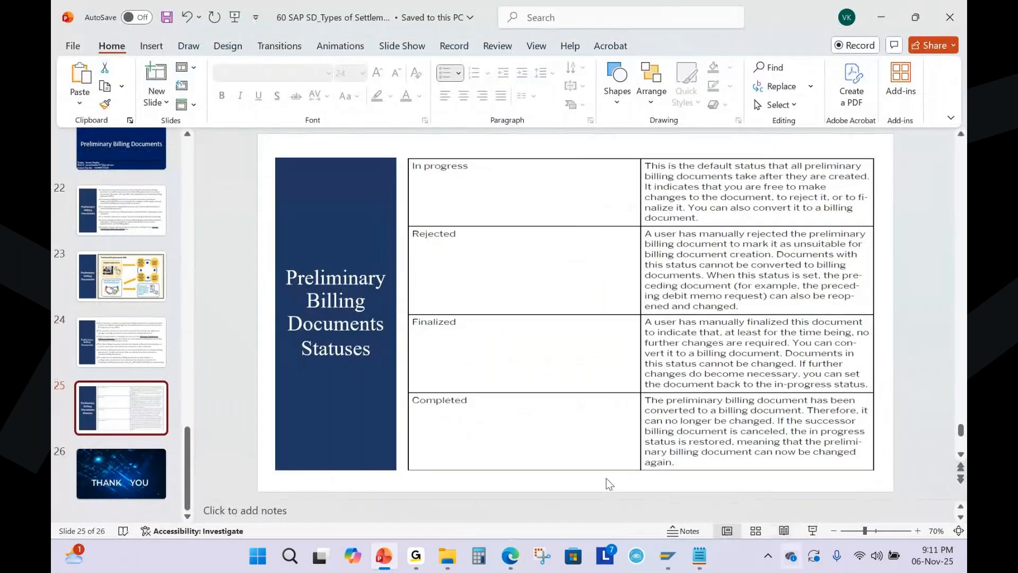
pyautogui.click(809, 533)
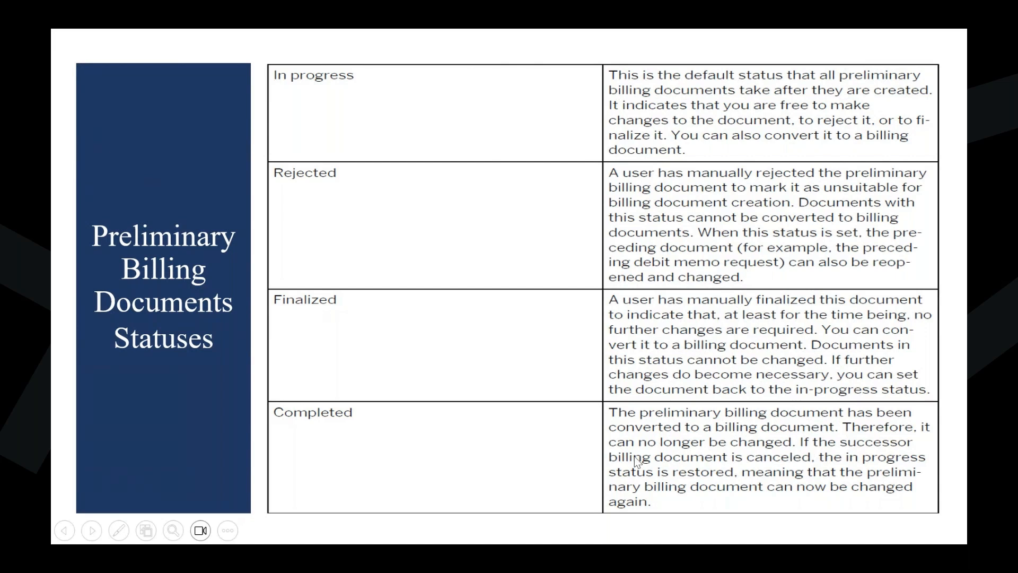
pyautogui.press('Escape')
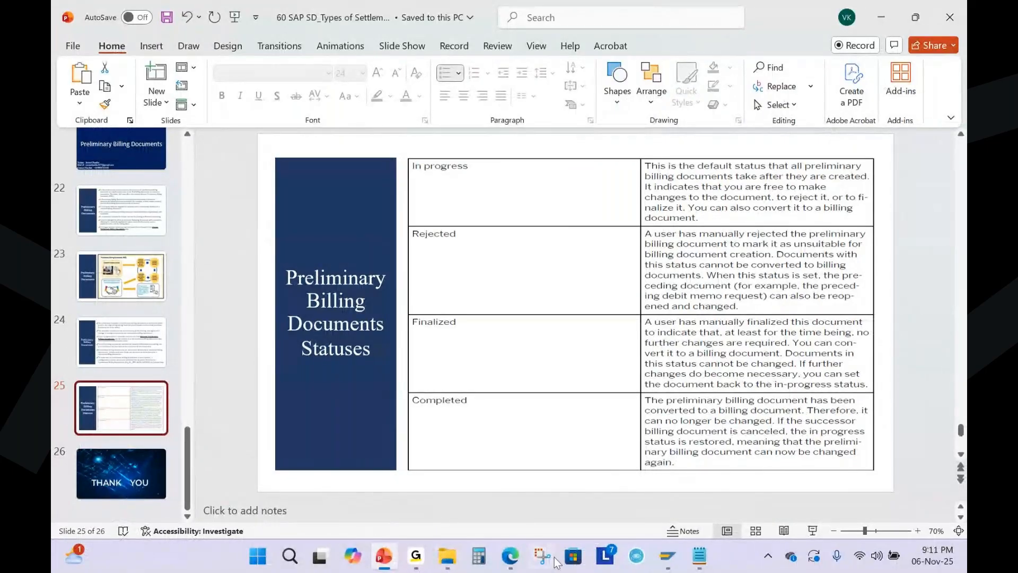
# Switch to SAP GUI and open the same preliminary billing document in change mode from Display Preliminary Billing Documents.
pyautogui.moveTo(667, 556)
pyautogui.click(780, 504)
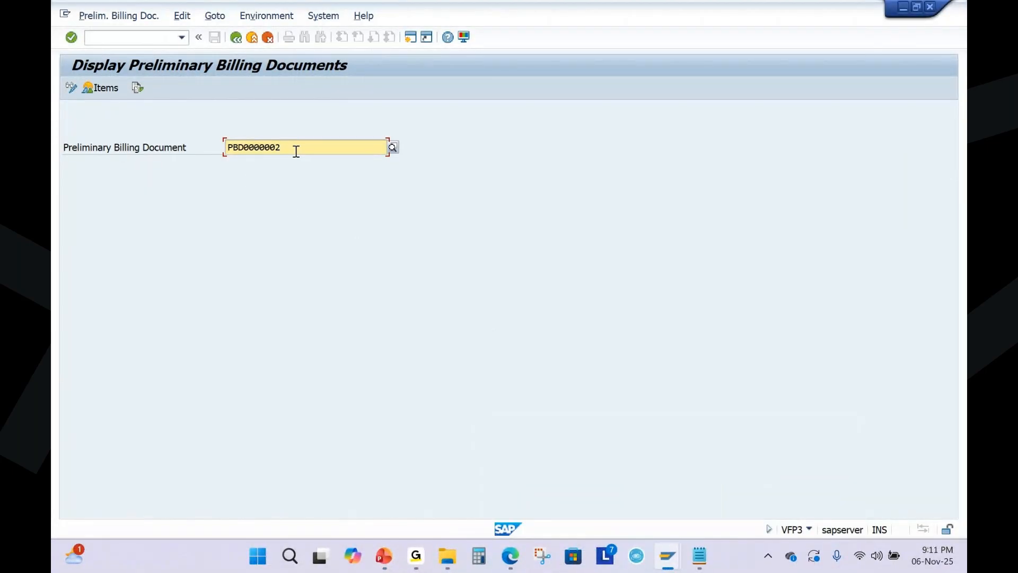
pyautogui.moveTo(295, 150); pyautogui.dragTo(182, 145)
pyautogui.click(117, 16)
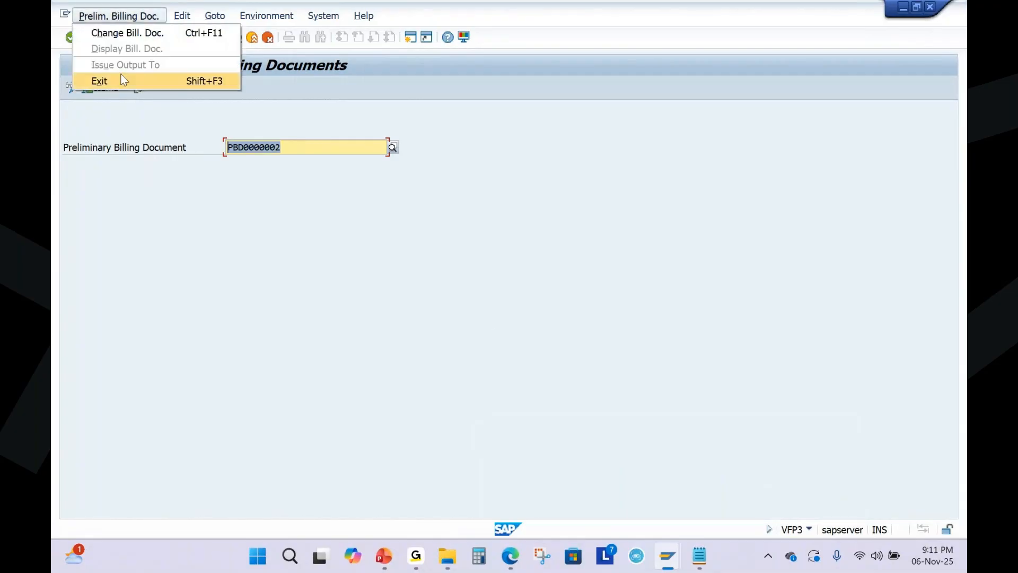
pyautogui.click(187, 205)
pyautogui.click(112, 17)
pyautogui.click(127, 32)
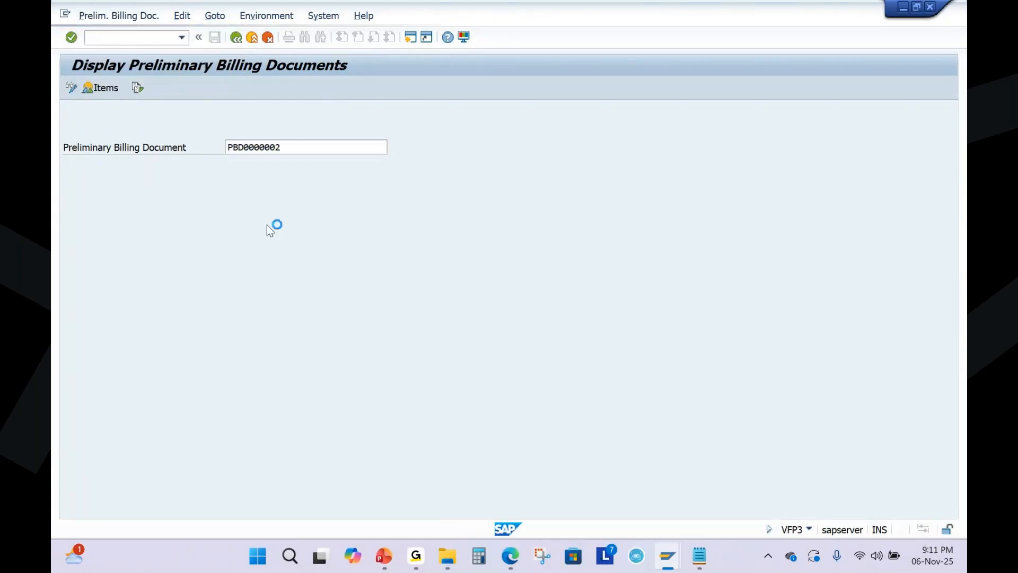
pyautogui.click(71, 37)
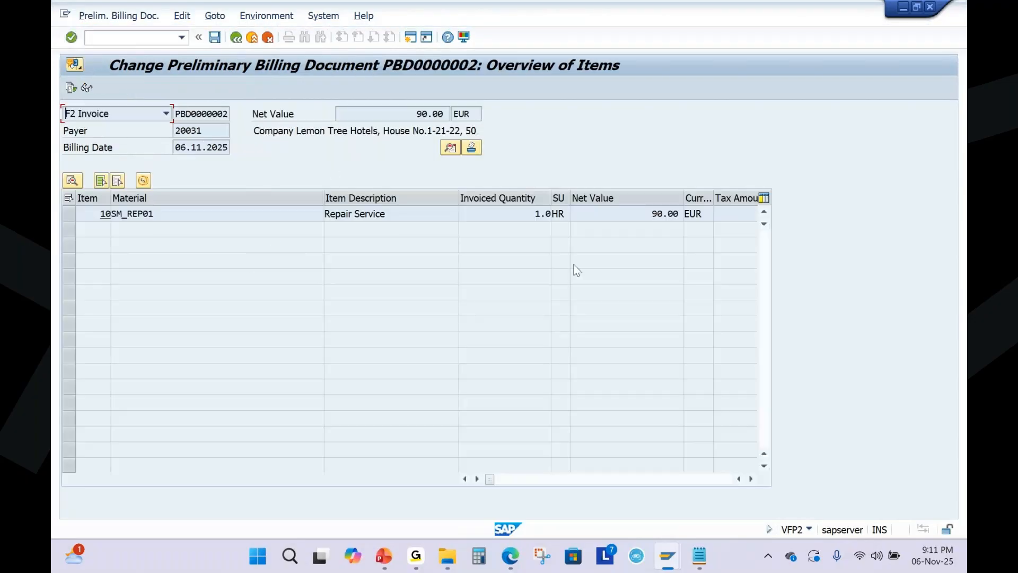
# Examine item 10's material, description and net value for editability, then switch back to the Fiori list of preliminary billing documents.
pyautogui.click(508, 217)
pyautogui.moveTo(111, 214); pyautogui.dragTo(328, 219)
pyautogui.moveTo(633, 213); pyautogui.dragTo(693, 221)
pyautogui.click(512, 566)
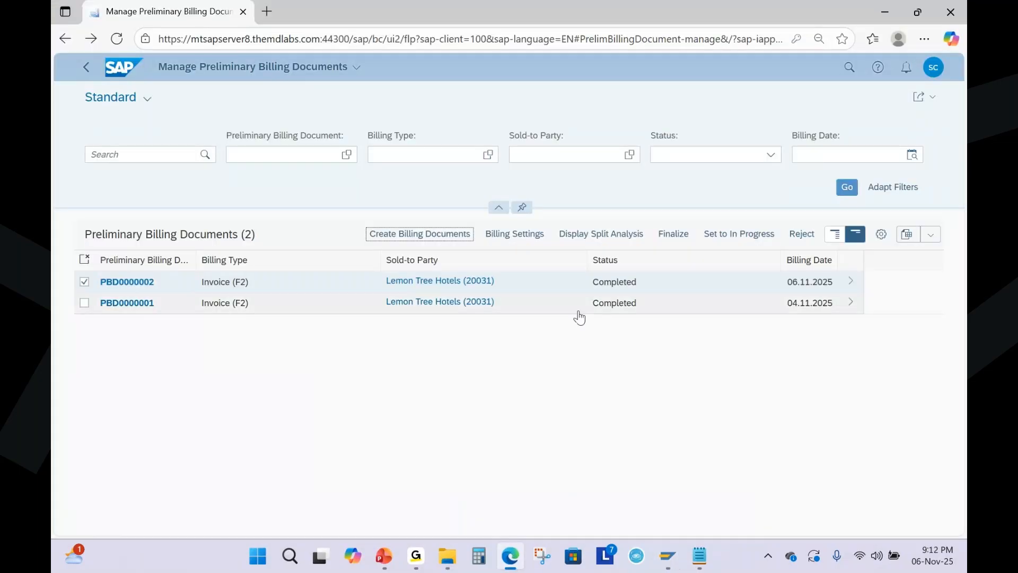
# Switch to SAP GUI, start transaction VA03 and display the document flow of the prefilled sales order.
pyautogui.moveTo(669, 560)
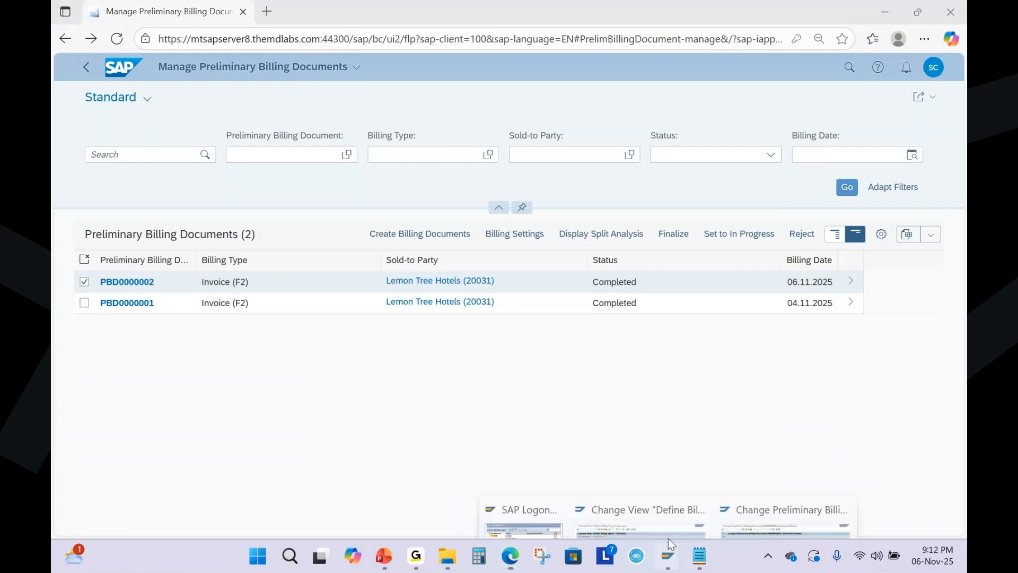
pyautogui.click(767, 463)
pyautogui.click(96, 37)
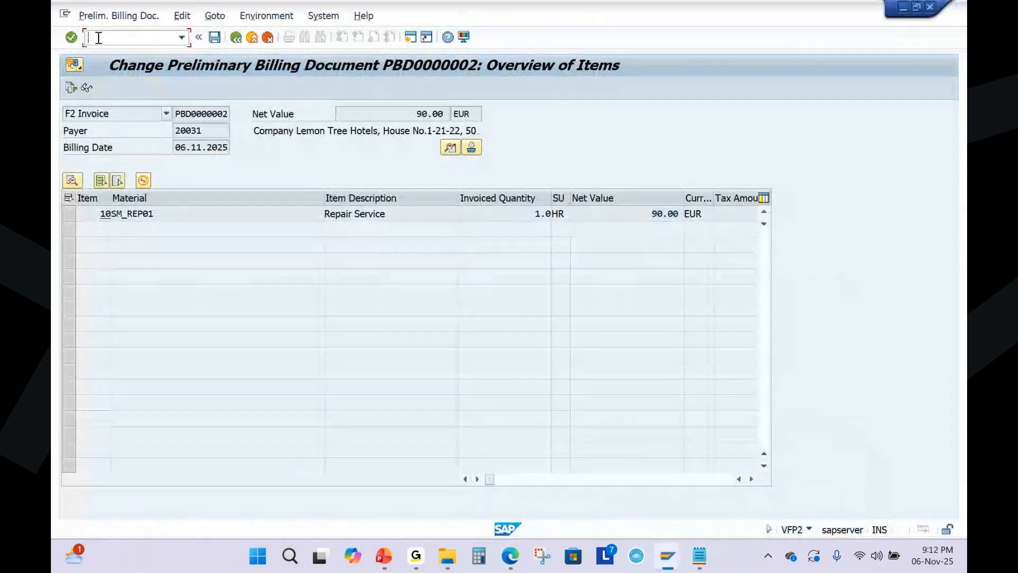
pyautogui.write('/nva')
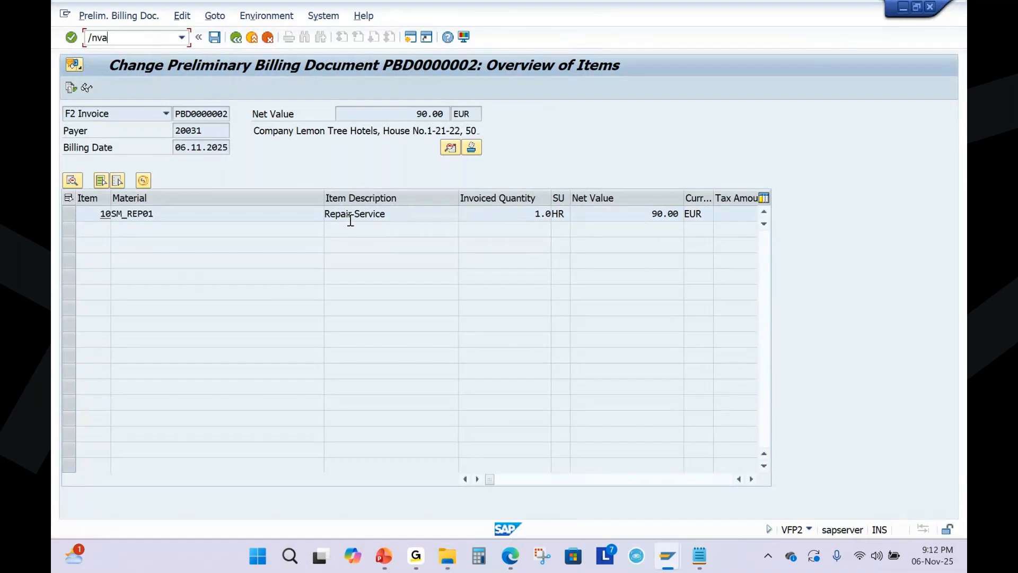
pyautogui.write('03')
pyautogui.press('Return')
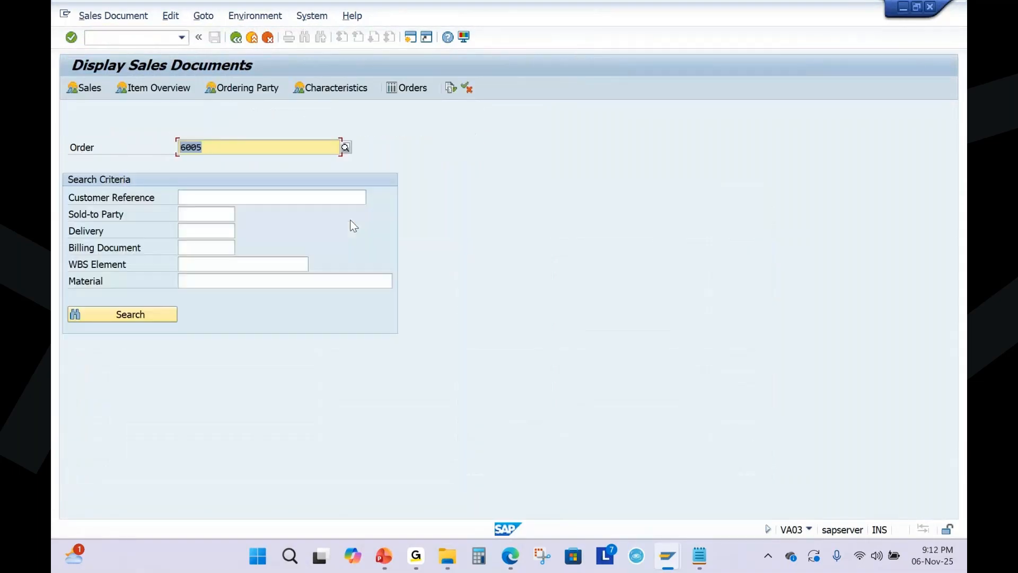
pyautogui.click(451, 87)
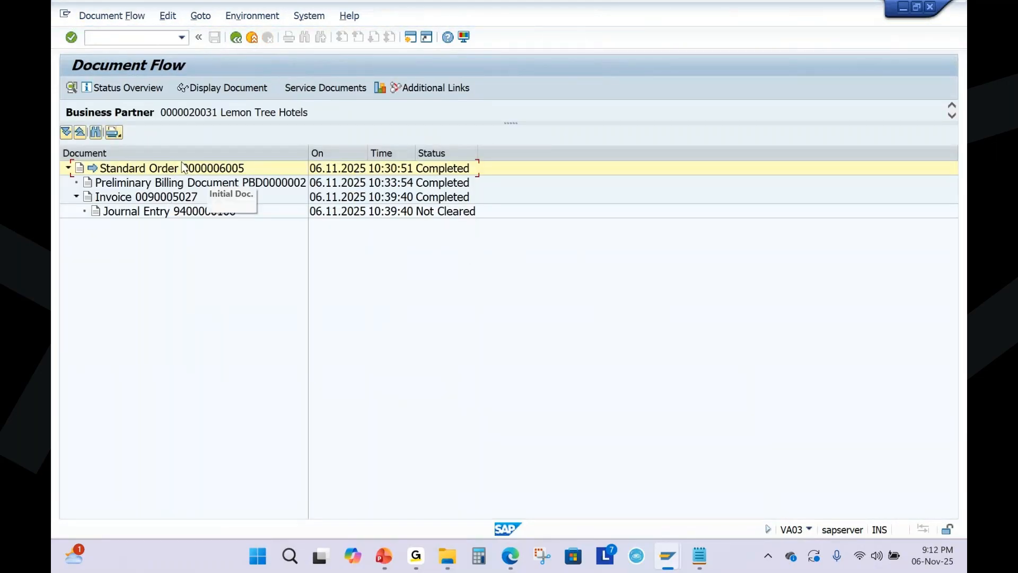
# Examine the standard order, preliminary billing document and invoice entries in the document flow, widening the Document column.
pyautogui.click(218, 169)
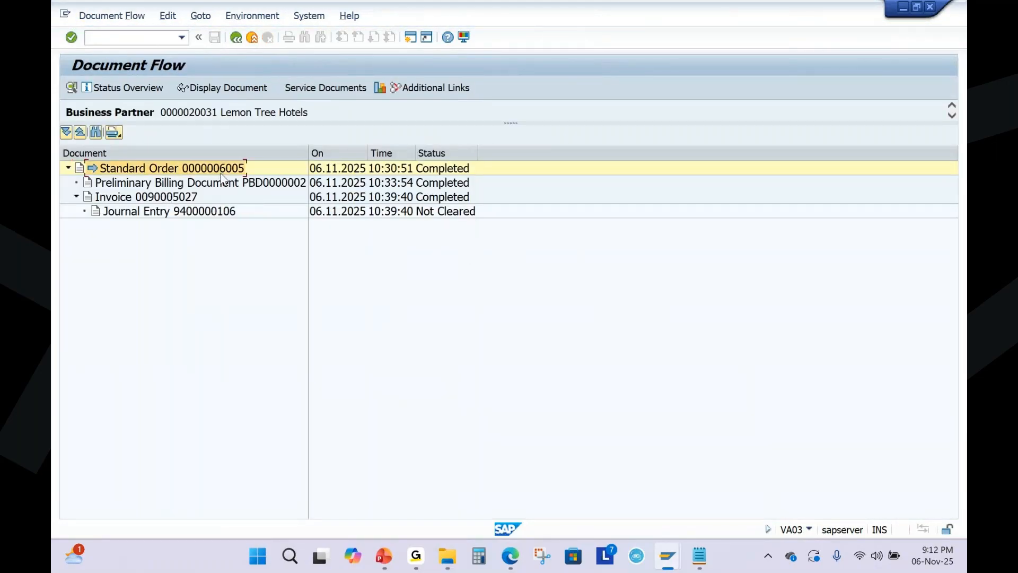
pyautogui.click(259, 186)
pyautogui.moveTo(308, 152); pyautogui.dragTo(333, 153)
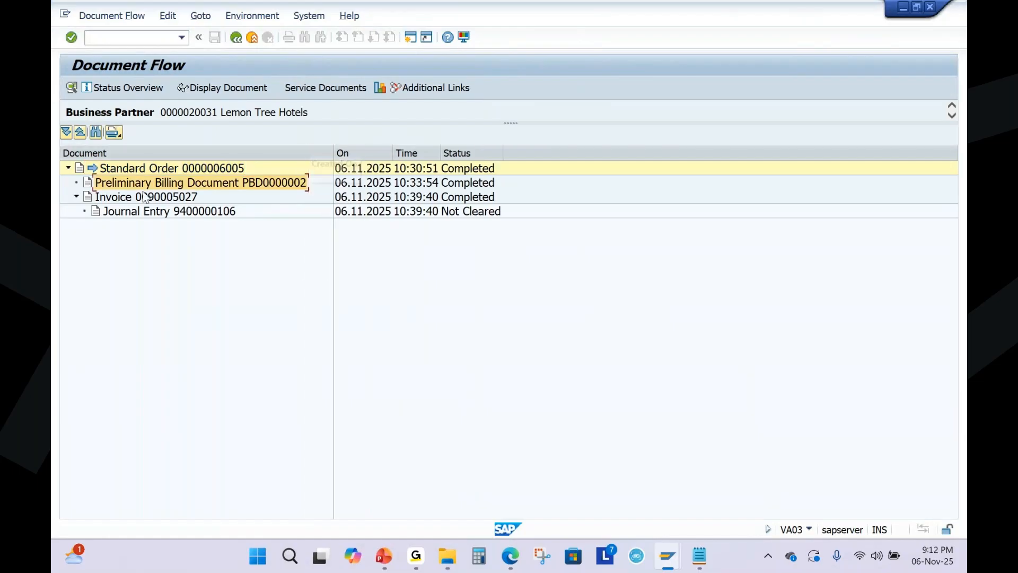
pyautogui.click(171, 199)
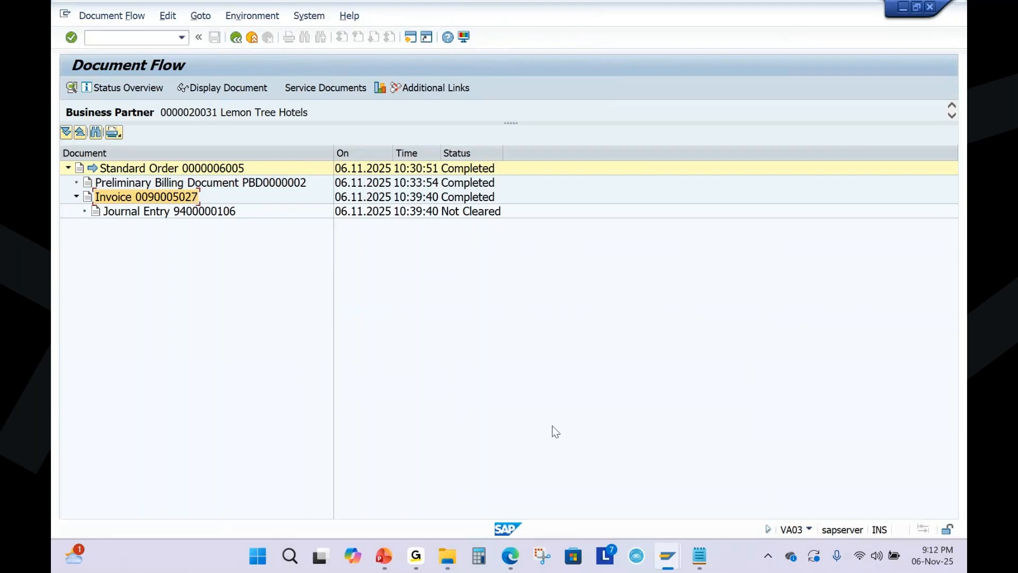
# Switch to PowerPoint and start the slide show from slide 25 on Preliminary Billing Documents Statuses.
pyautogui.click(511, 556)
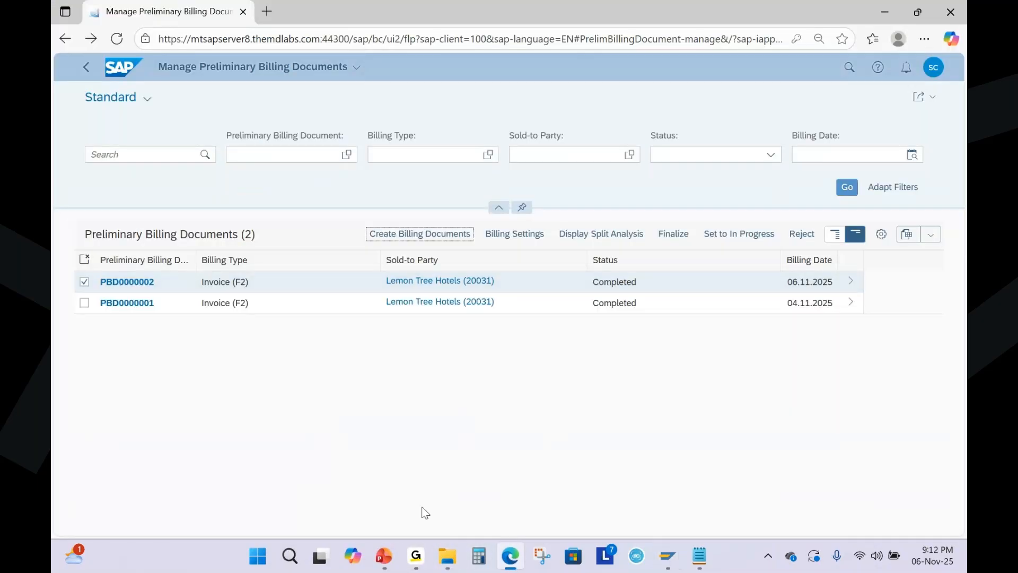
pyautogui.click(384, 556)
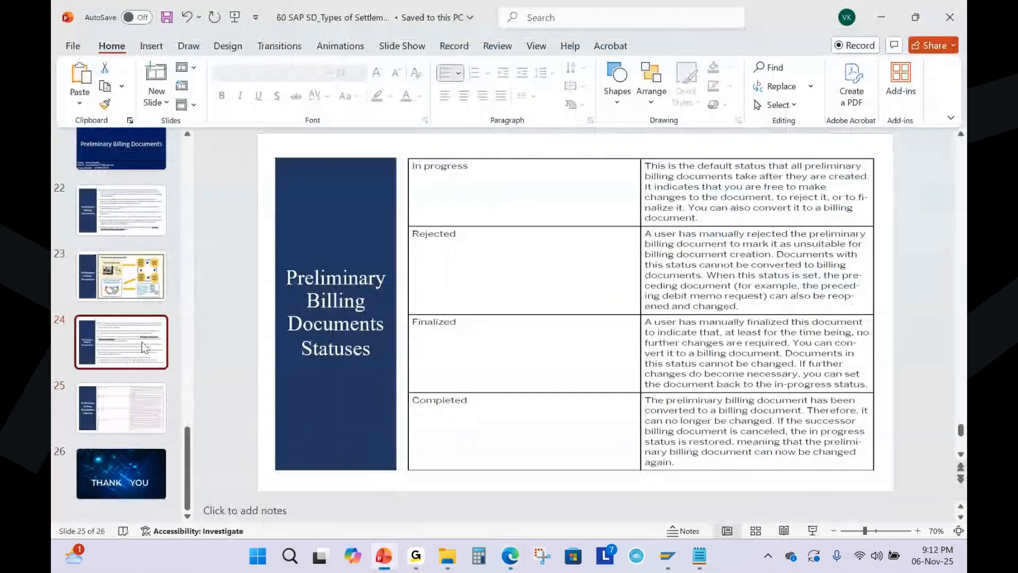
pyautogui.click(142, 341)
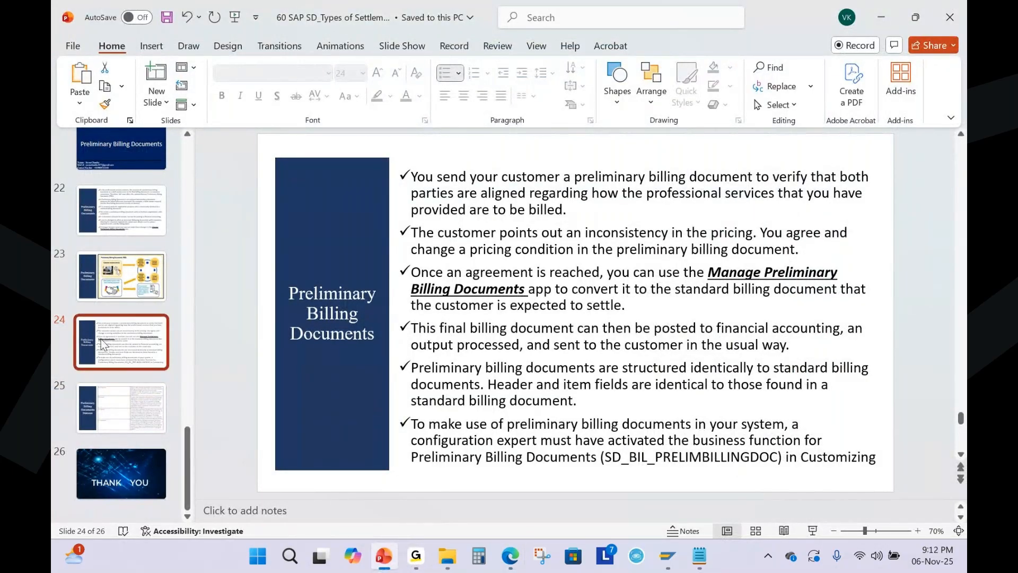
pyautogui.click(122, 212)
pyautogui.click(122, 344)
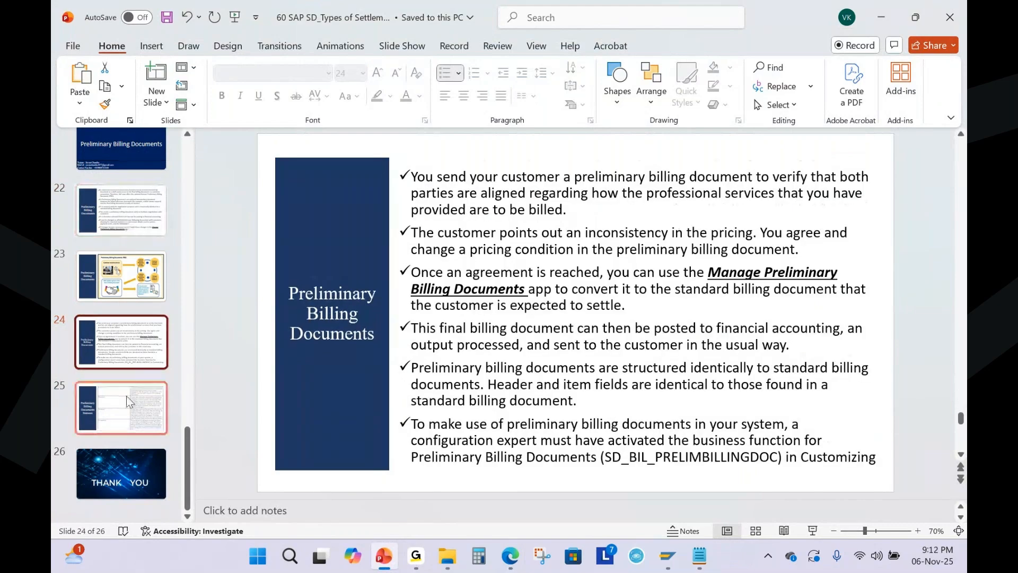
pyautogui.click(129, 402)
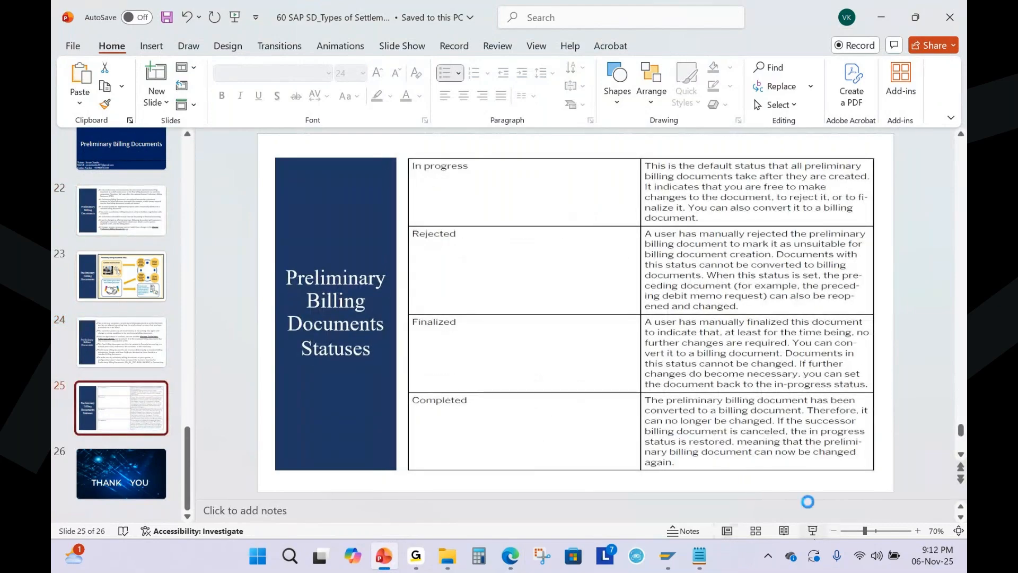
pyautogui.click(813, 530)
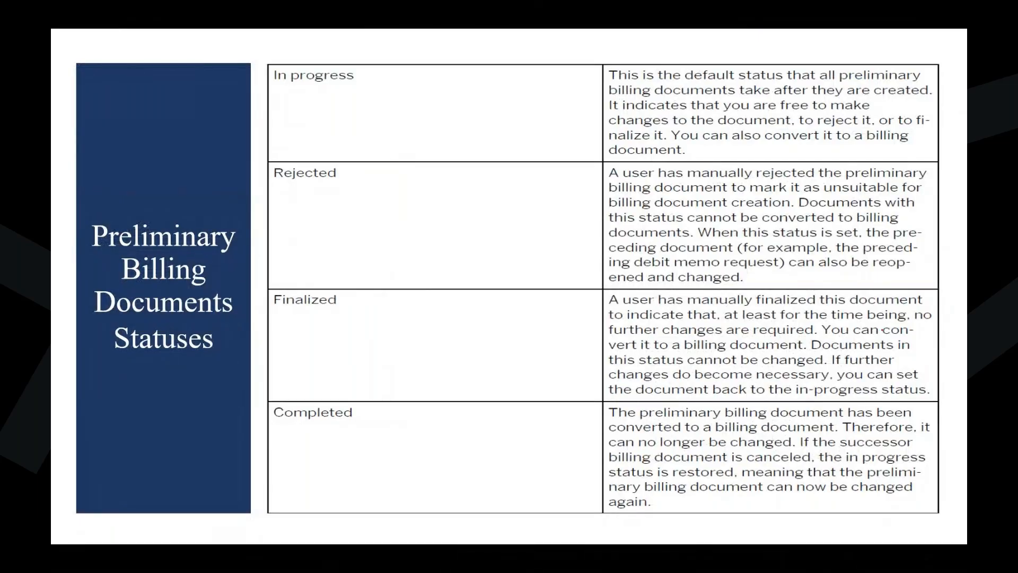
# Present the Completed status by underlining it and its description in red, then erase the ink and end the slide show.
pyautogui.moveTo(286, 424); pyautogui.dragTo(373, 423)
pyautogui.moveTo(843, 435); pyautogui.dragTo(917, 434)
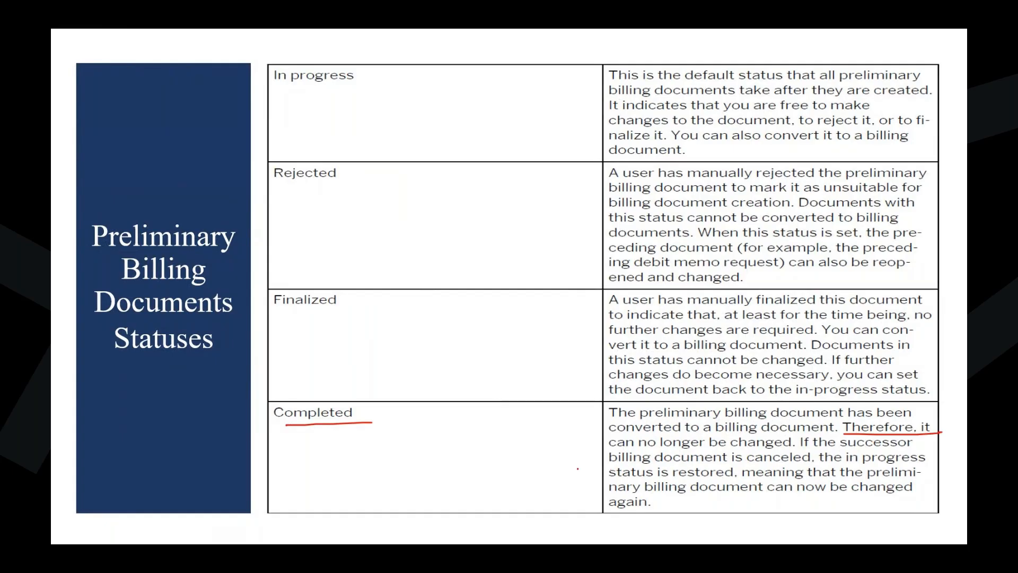
pyautogui.moveTo(610, 453); pyautogui.dragTo(900, 447)
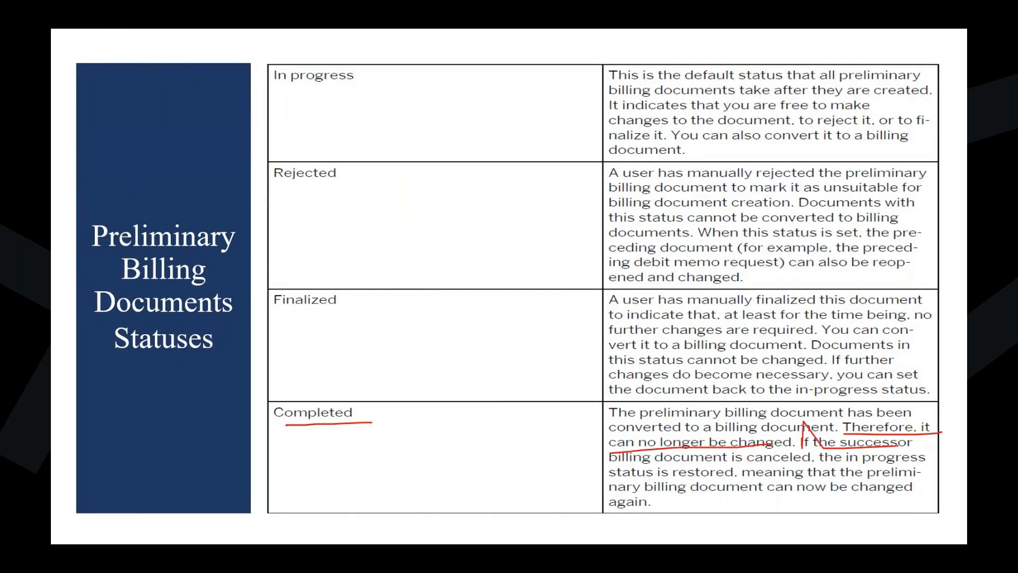
pyautogui.moveTo(606, 469); pyautogui.dragTo(907, 464)
pyautogui.moveTo(610, 483); pyautogui.dragTo(869, 476)
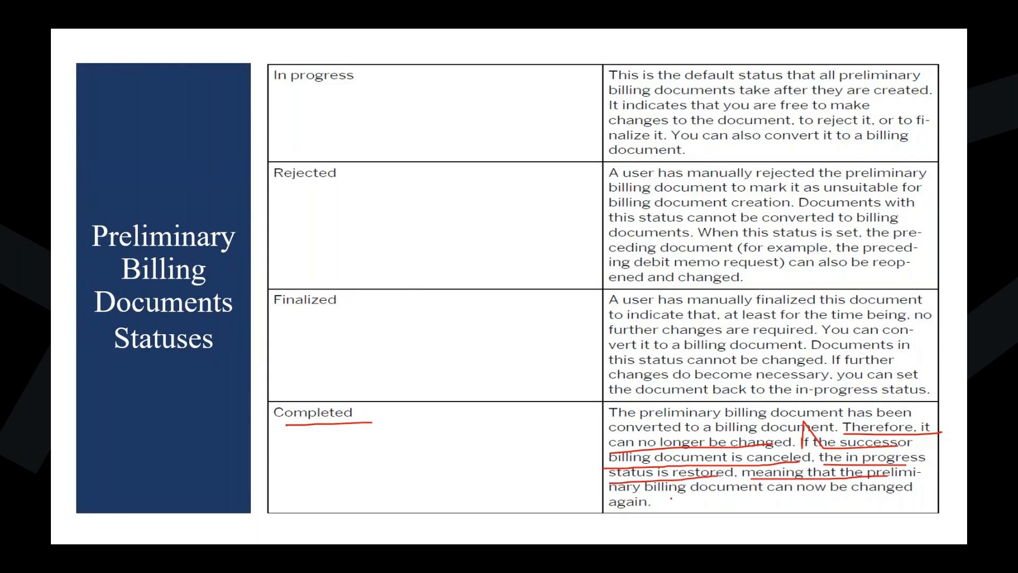
pyautogui.moveTo(613, 498); pyautogui.dragTo(895, 493)
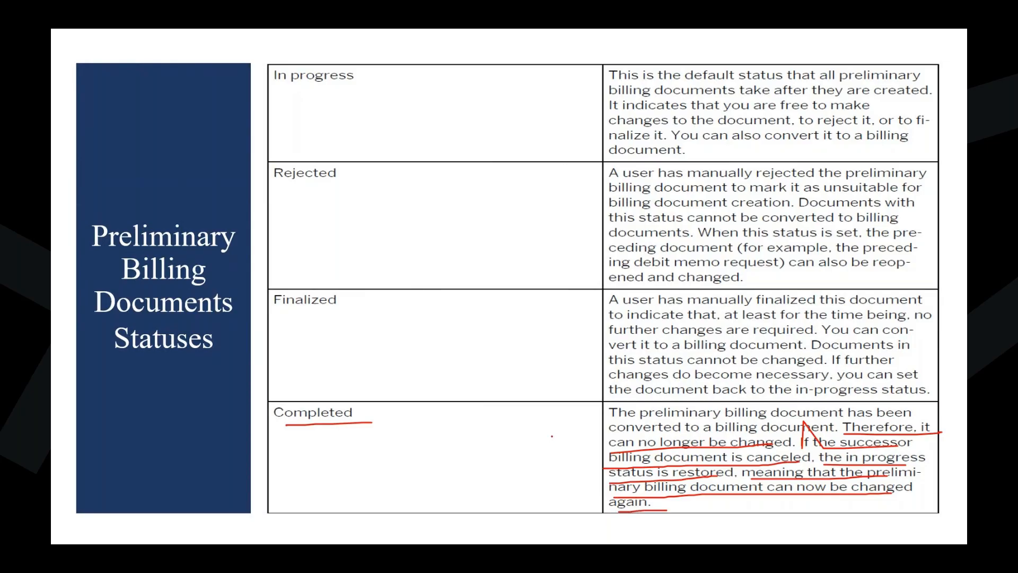
pyautogui.press('e')
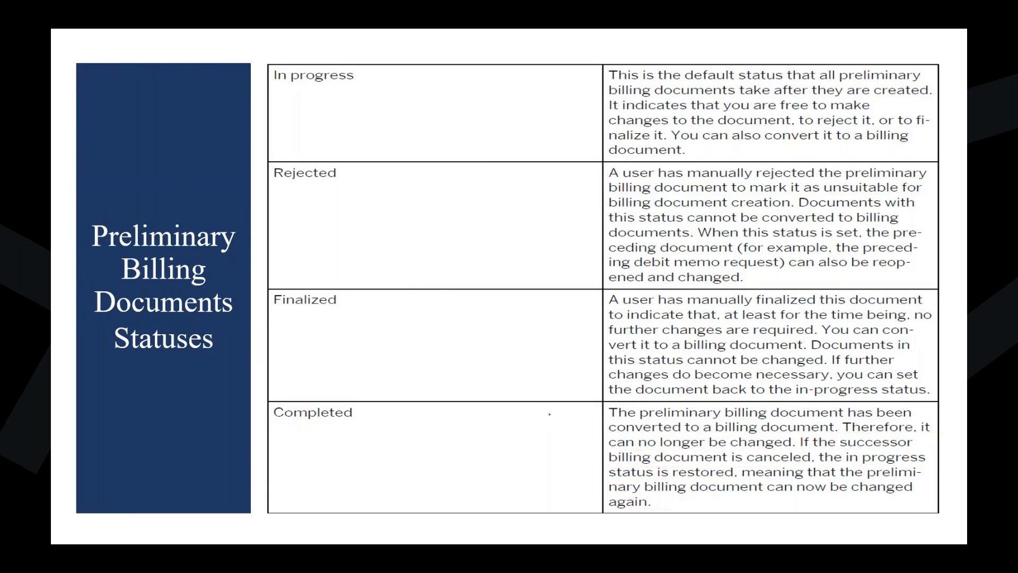
pyautogui.press('Escape')
# Switch to SAP GUI and cancel the prefilled billing document with transaction VF11 in a new session, saving the cancellation.
pyautogui.moveTo(667, 556)
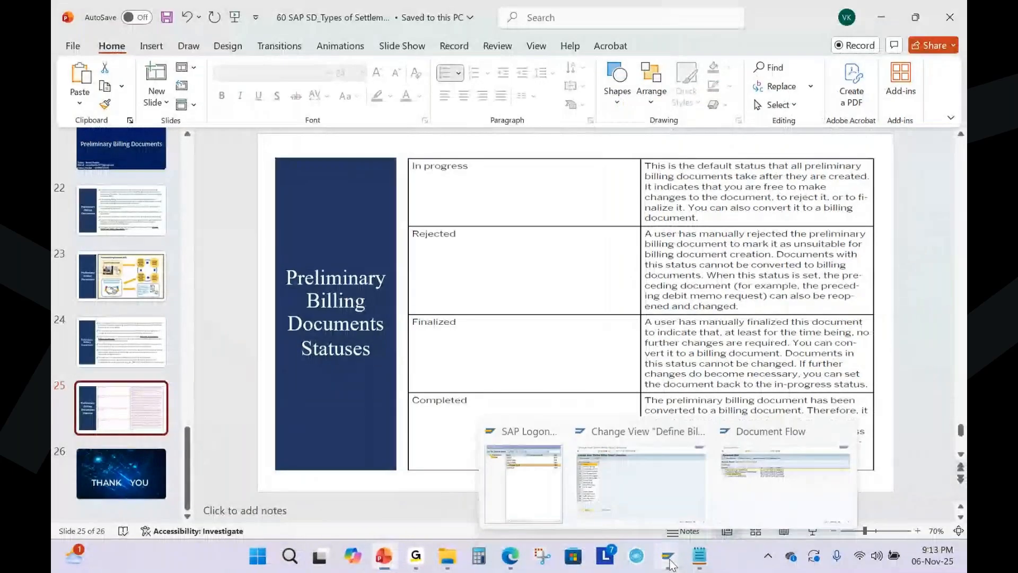
pyautogui.click(794, 466)
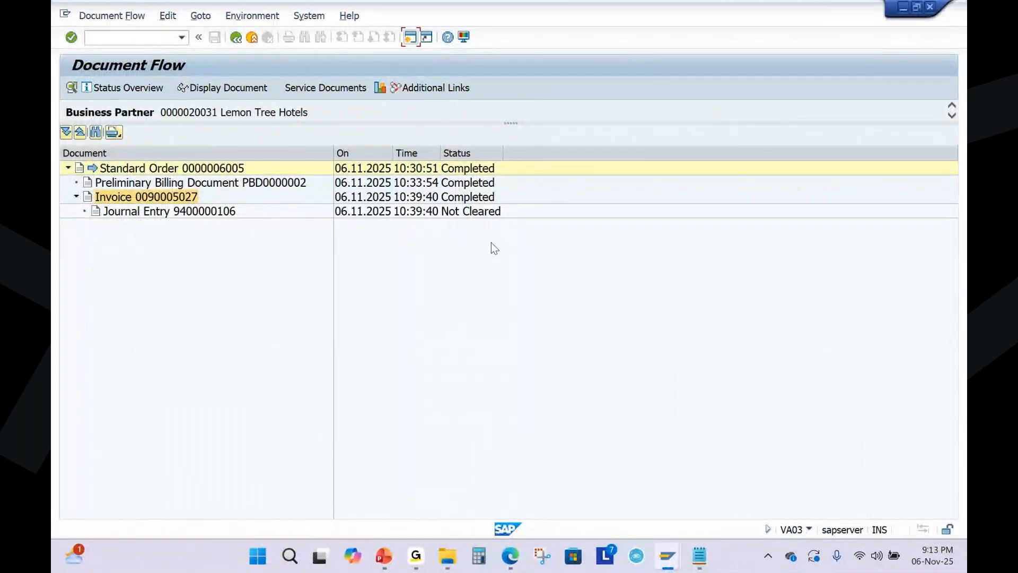
pyautogui.hotkey('ctrl', 'n')
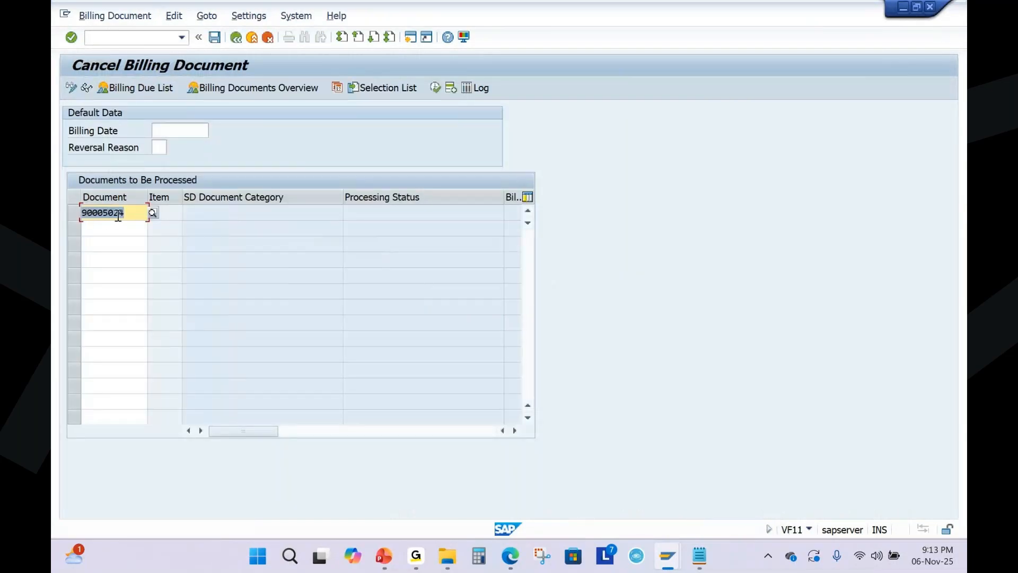
pyautogui.click(71, 38)
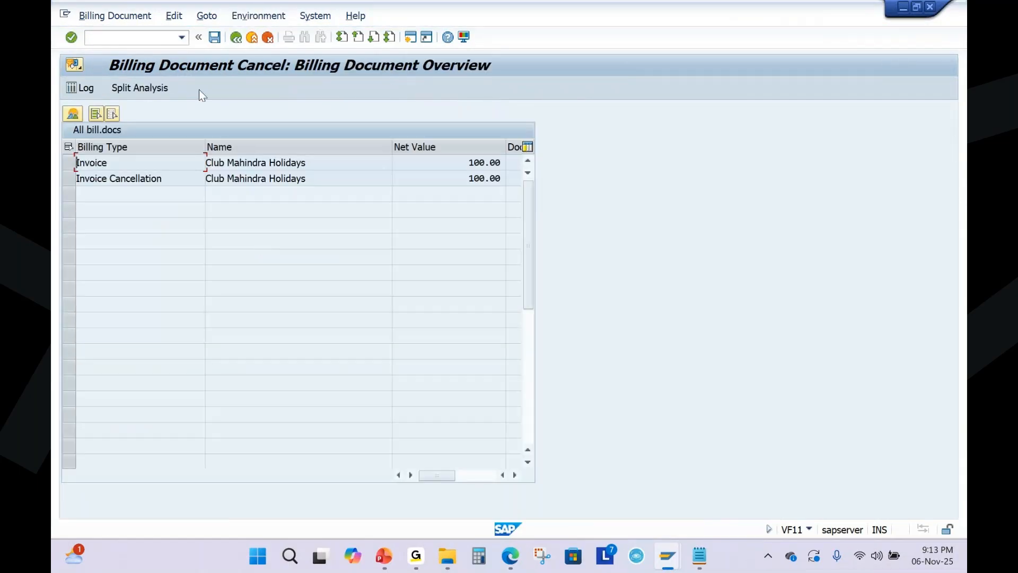
pyautogui.click(213, 37)
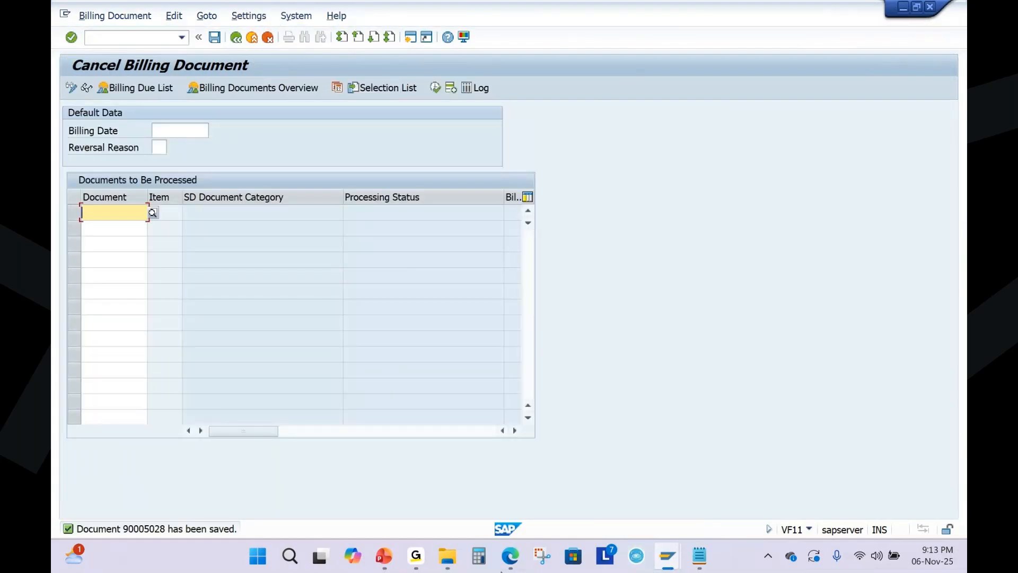
# Switch to the browser, reopen Manage Preliminary Billing Documents and reload the page and list to check the statuses.
pyautogui.click(511, 556)
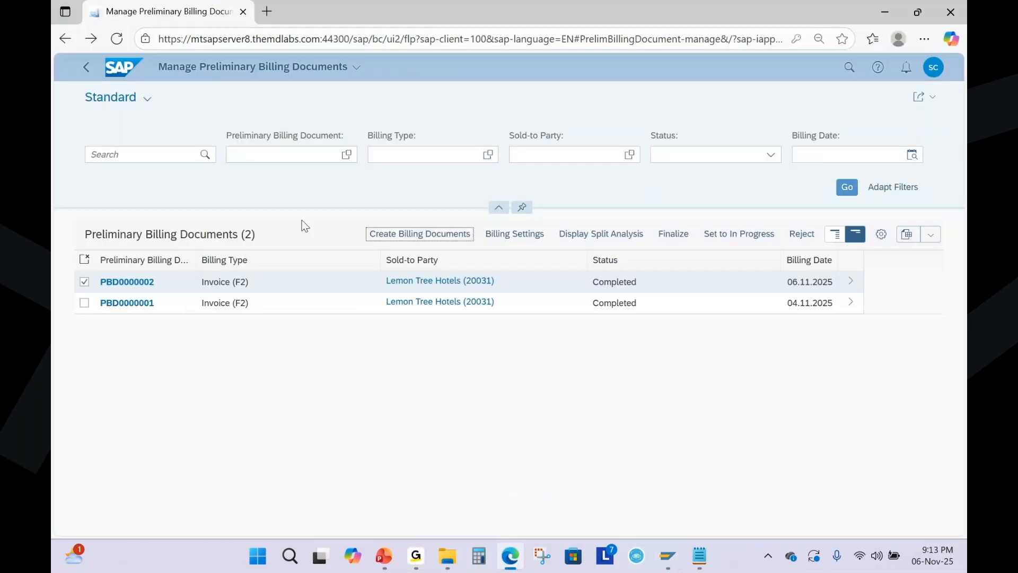
pyautogui.click(86, 67)
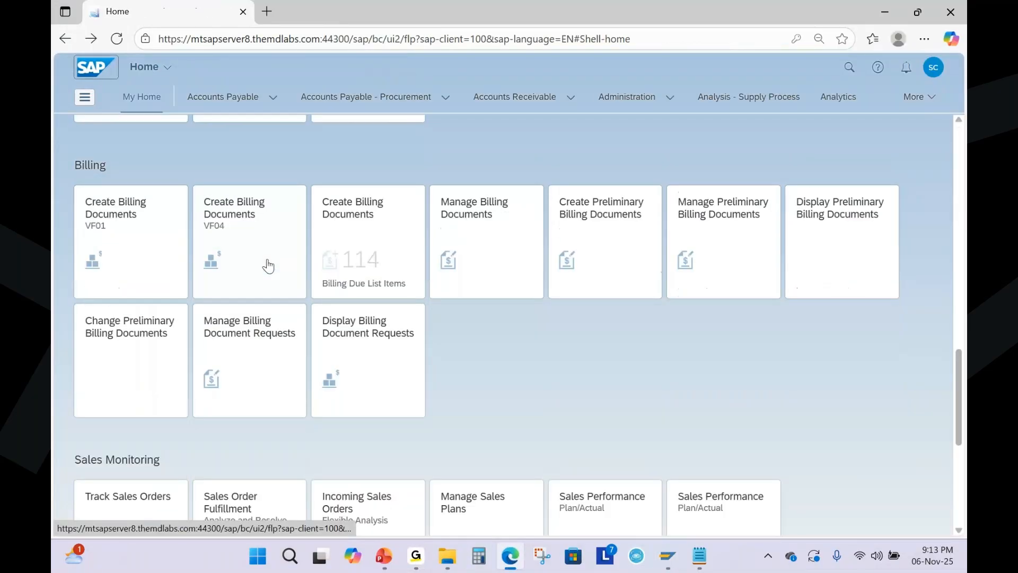
pyautogui.click(711, 232)
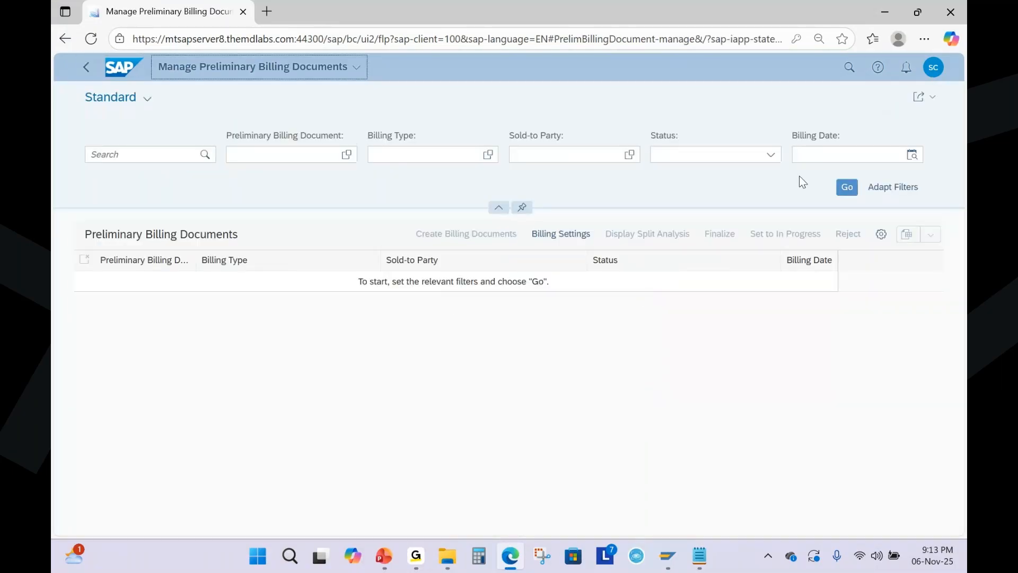
pyautogui.click(848, 188)
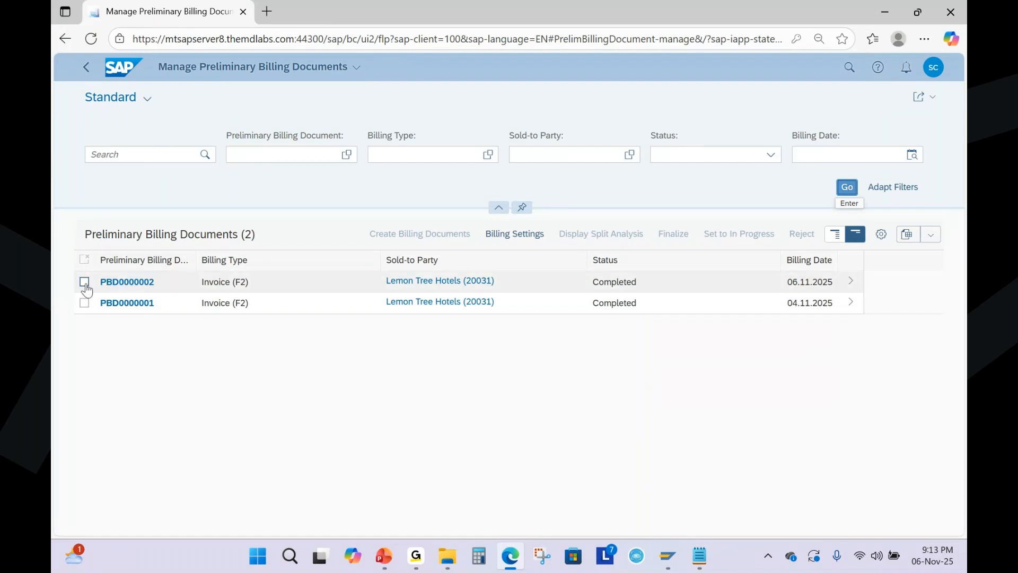
pyautogui.click(91, 38)
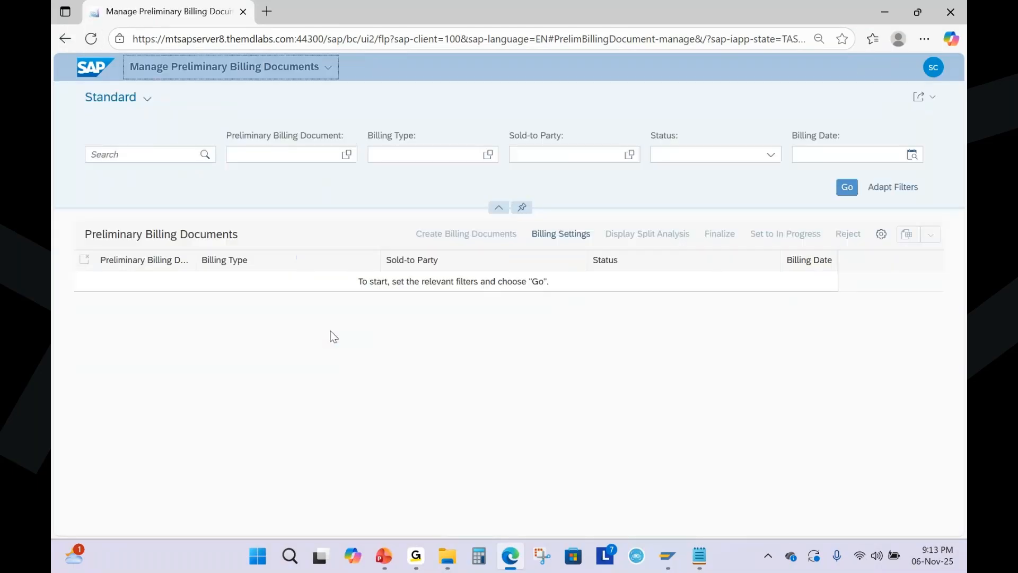
pyautogui.click(847, 188)
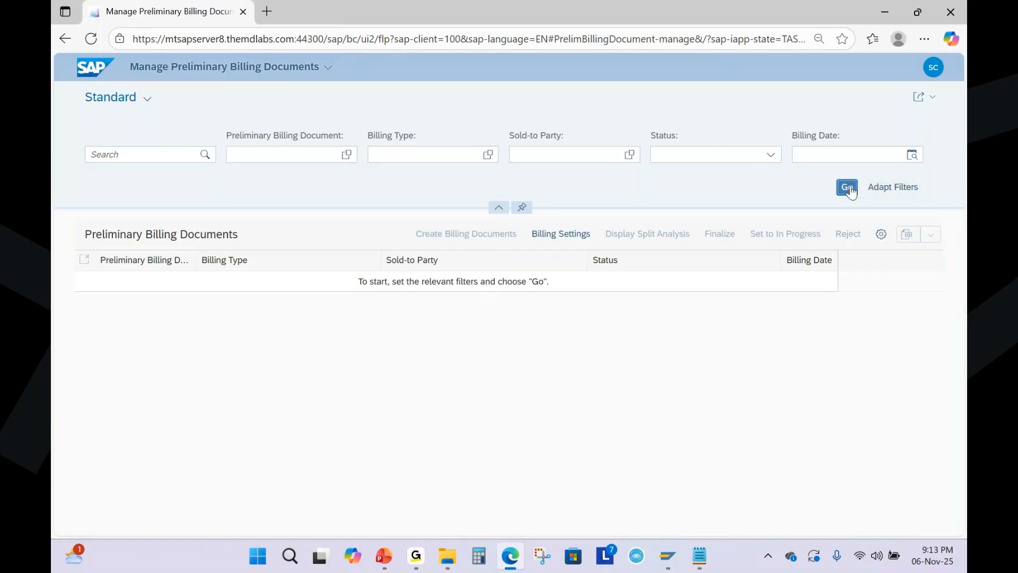
# Check the Cancel Billing Document session in SAP GUI against the Completed status description on PowerPoint slide 25.
pyautogui.moveTo(668, 556)
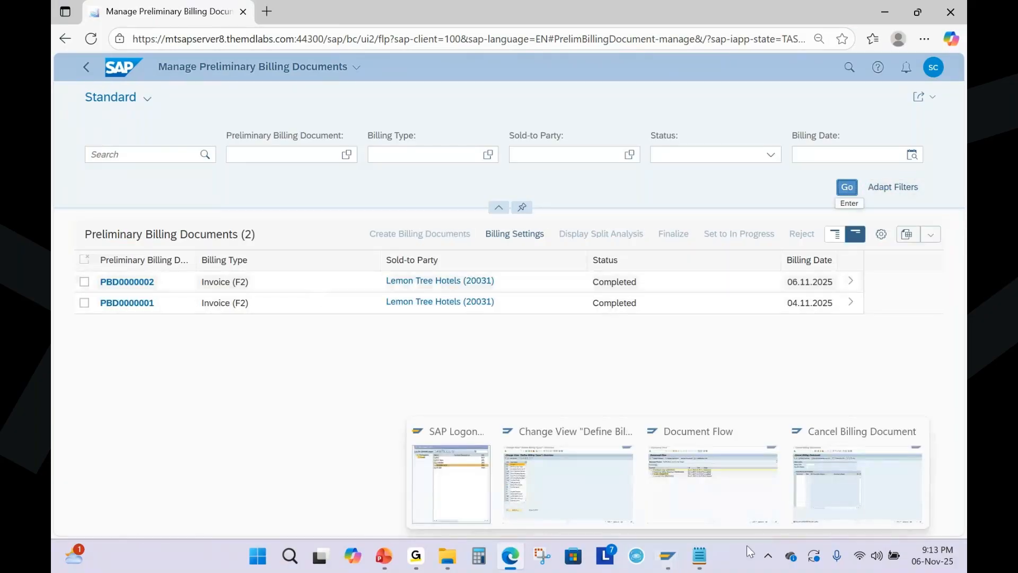
pyautogui.click(830, 504)
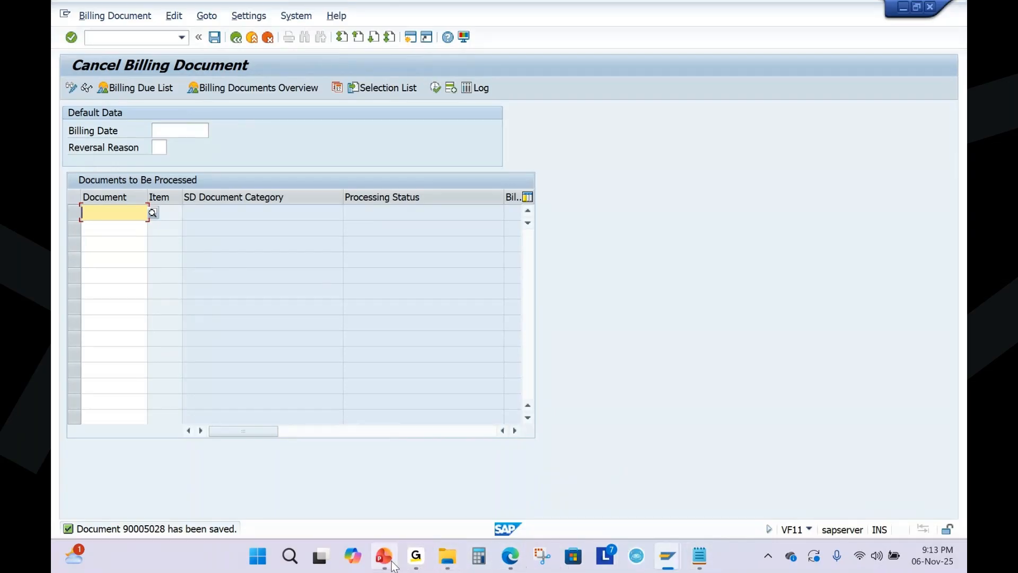
pyautogui.click(384, 556)
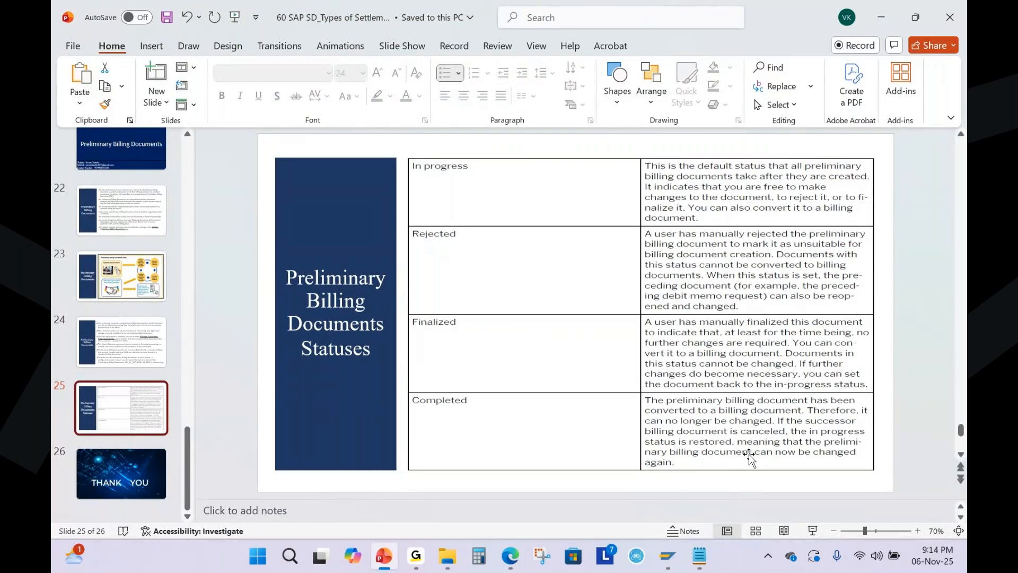
pyautogui.hotkey('alt', 'Tab')
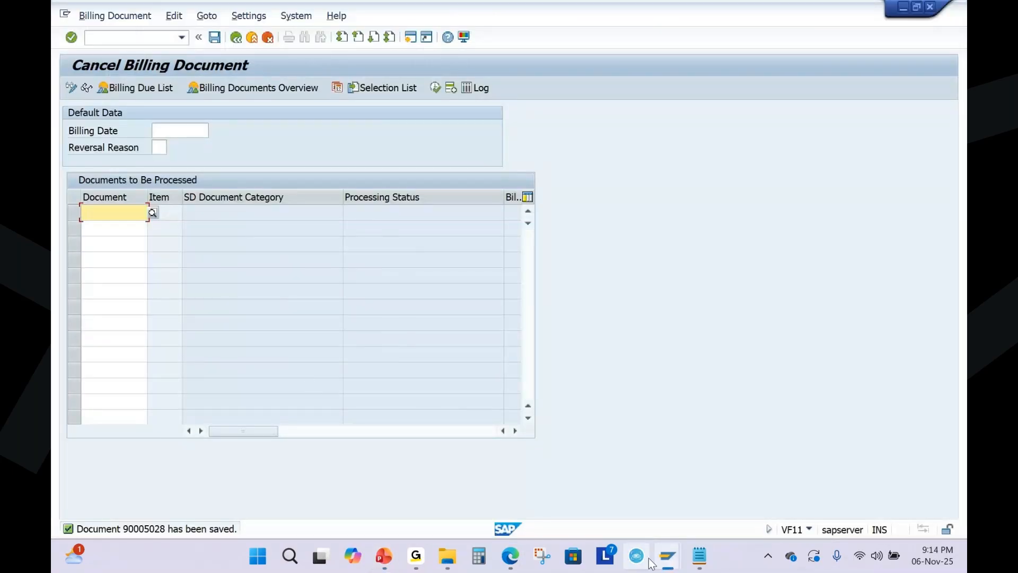
# Switch to the VA03 session and display the sales order's document flow, returning to the Display Sales Documents screen.
pyautogui.click(667, 556)
pyautogui.click(830, 463)
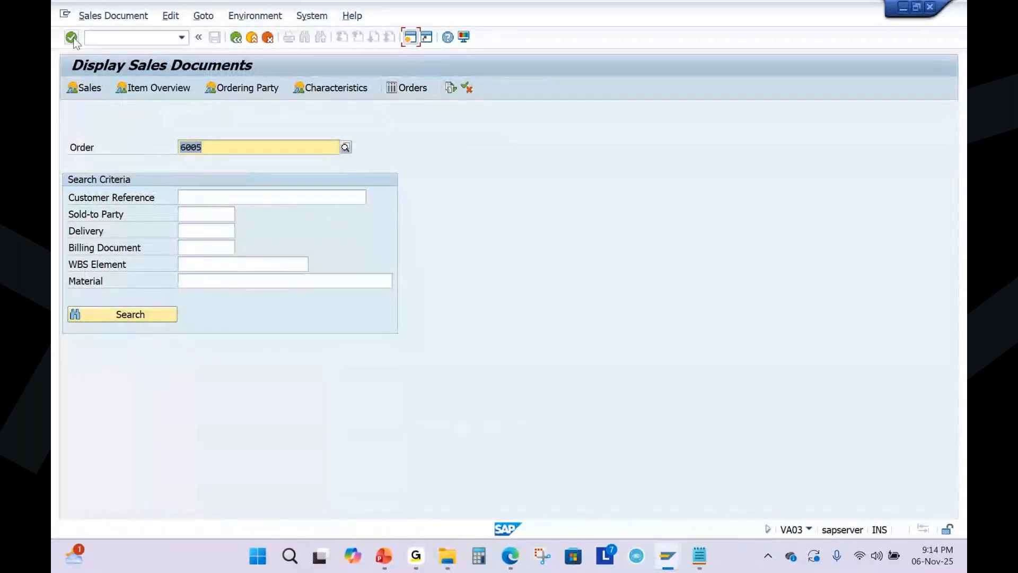
pyautogui.click(73, 38)
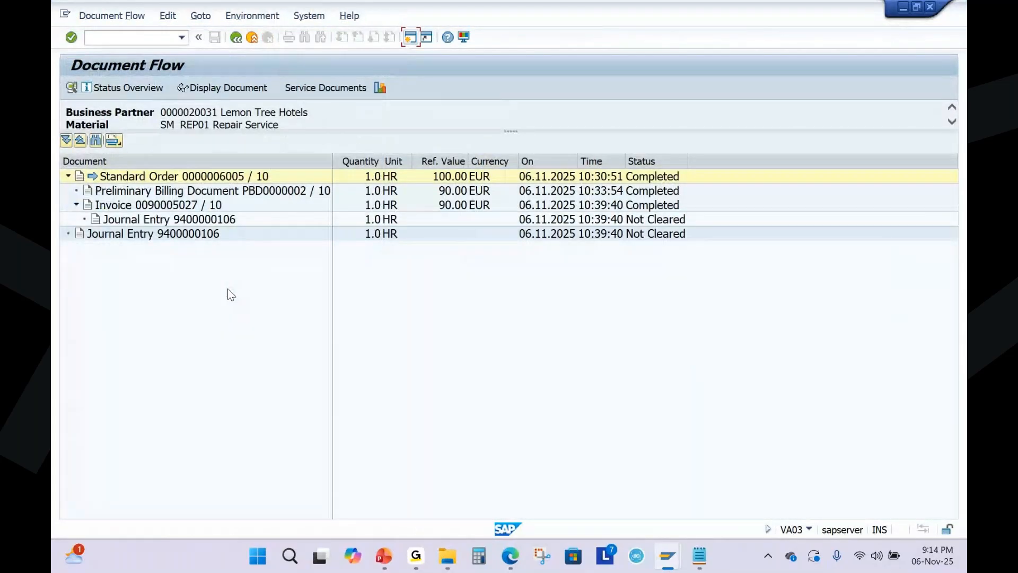
pyautogui.click(237, 38)
pyautogui.press('F3')
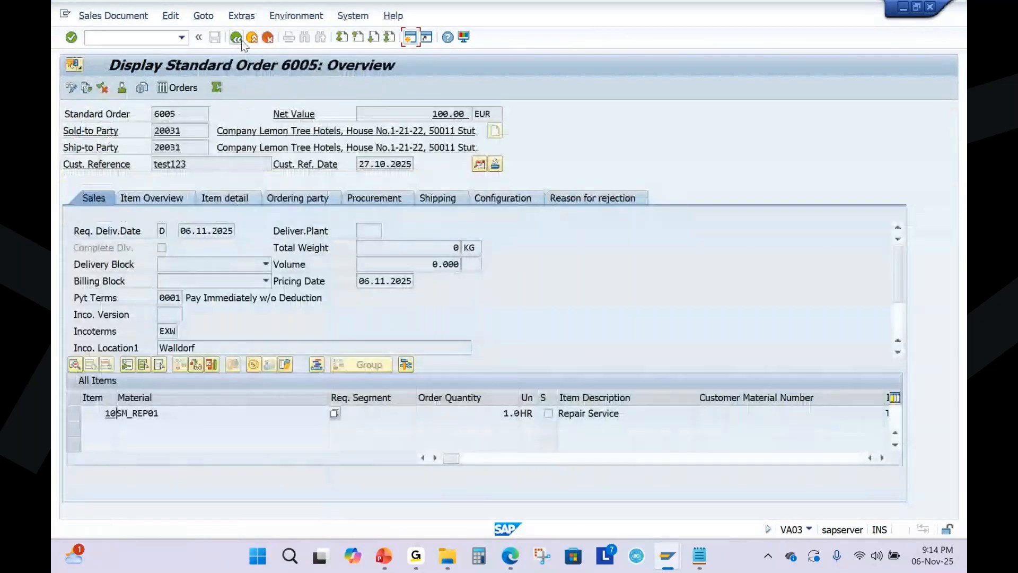
pyautogui.press('F3')
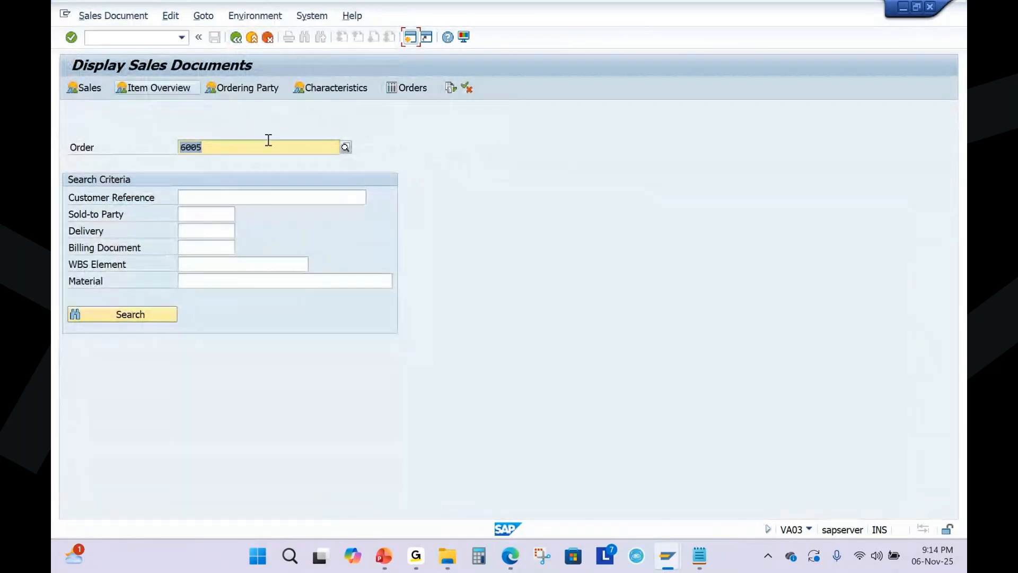
# Restart transaction VA03 and reopen the order's document flow to identify the invoice for cancellation.
pyautogui.click(236, 37)
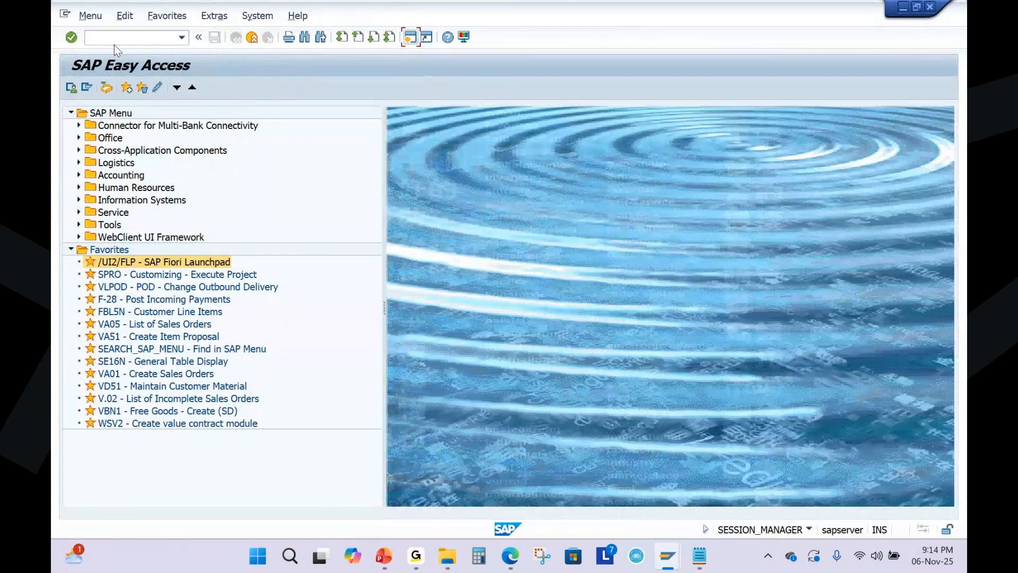
pyautogui.click(100, 42)
pyautogui.write('va0')
pyautogui.write('3')
pyautogui.press('Return')
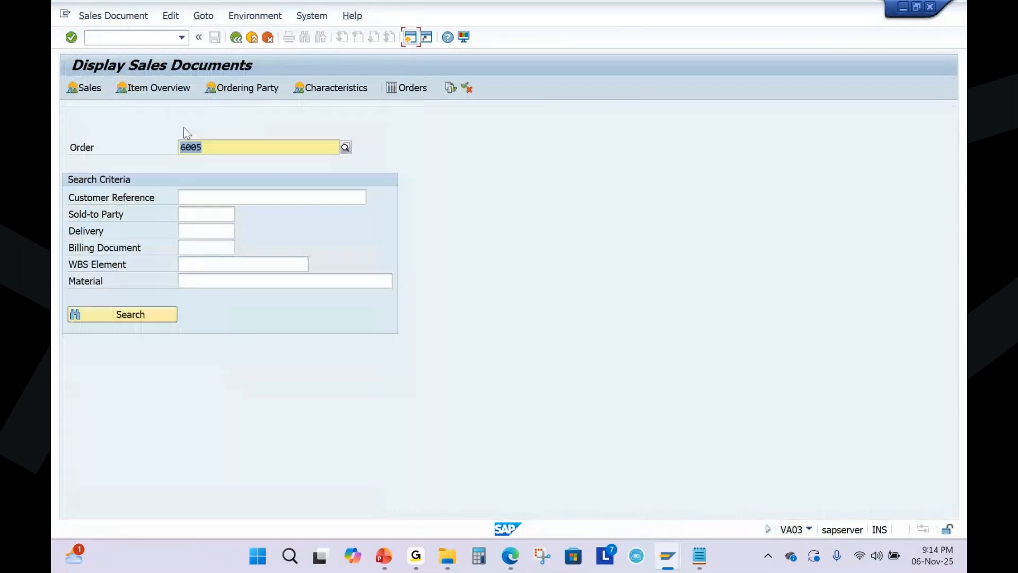
pyautogui.press('Return')
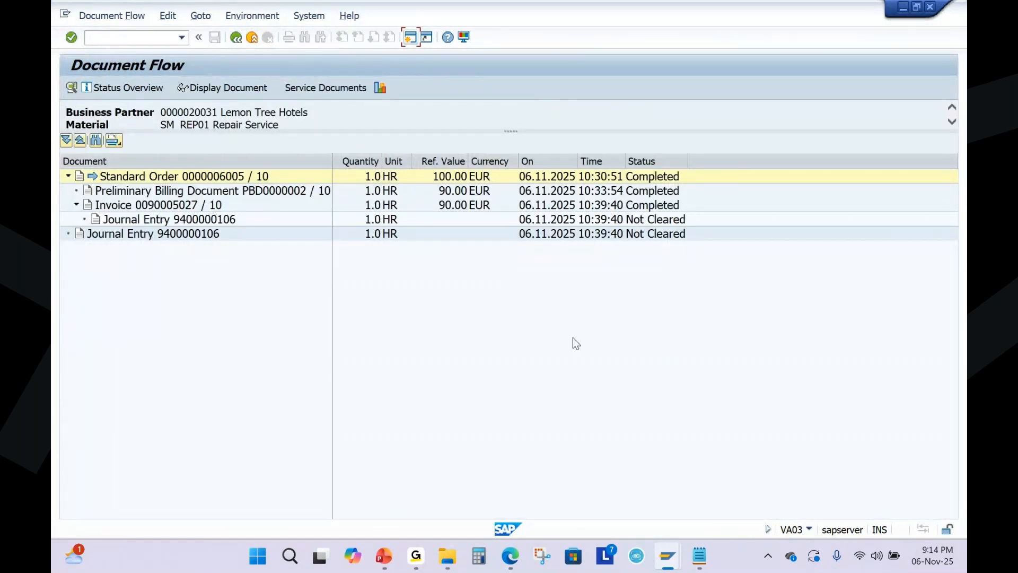
# Start transaction VF11 in the free SAP Easy Access session and check the invoice number in the document flow session.
pyautogui.moveTo(682, 565)
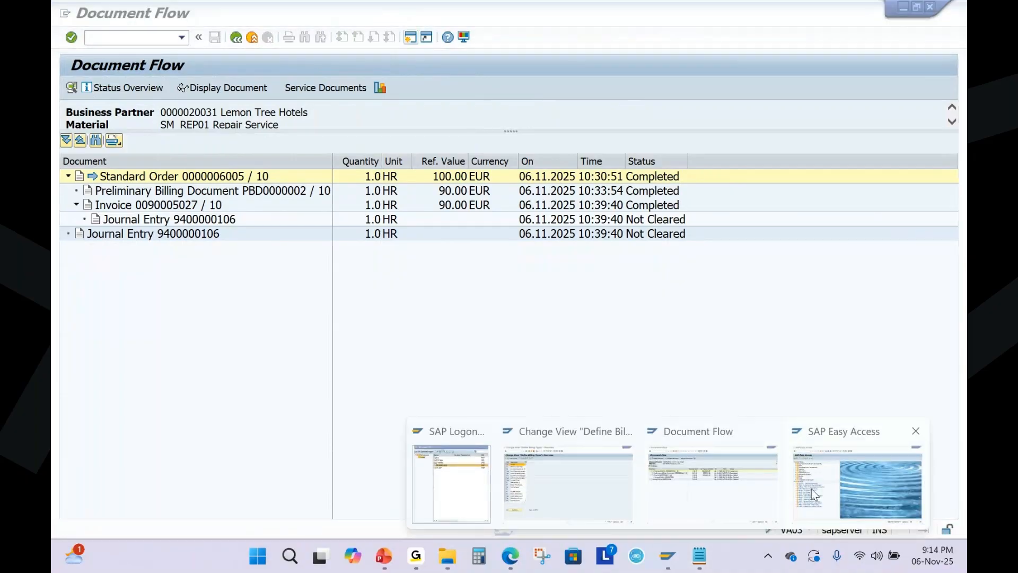
pyautogui.click(811, 489)
pyautogui.write('v')
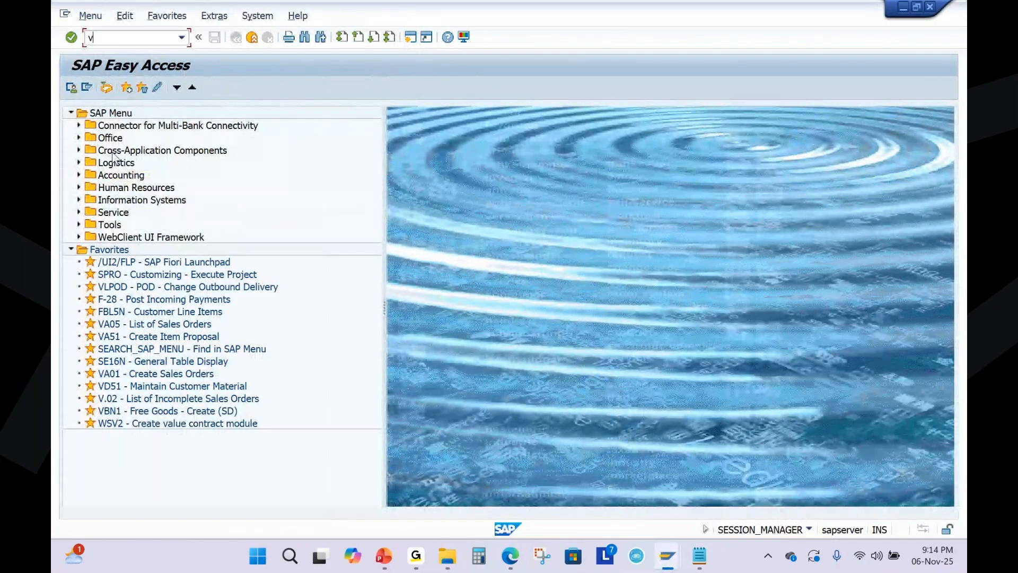
pyautogui.press('Return')
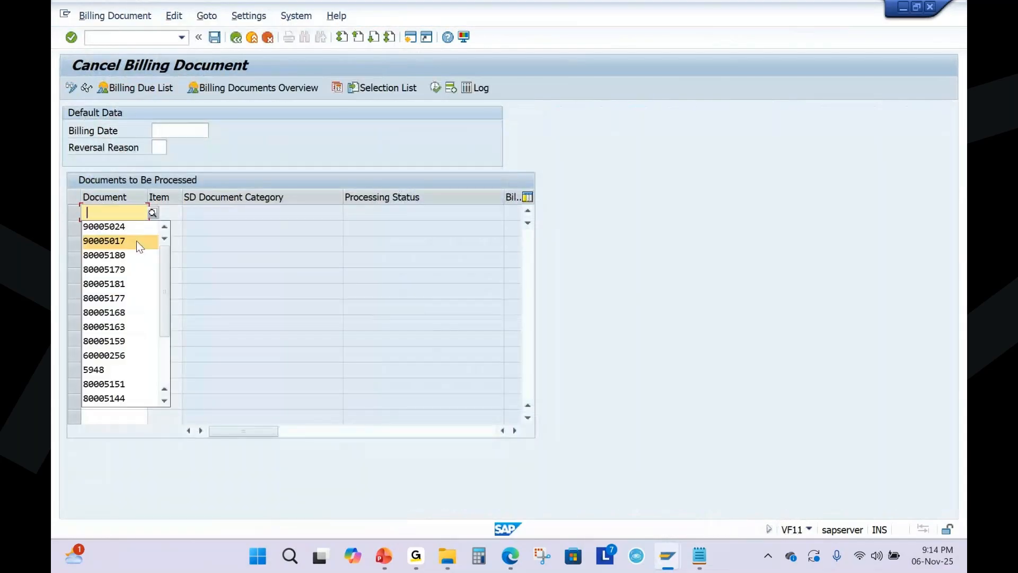
pyautogui.click(668, 556)
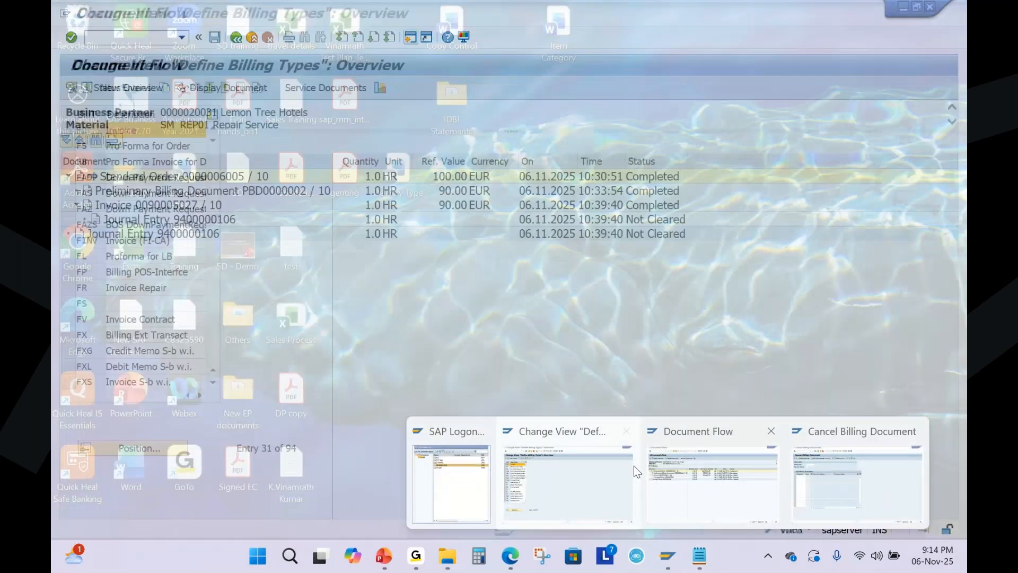
pyautogui.click(652, 483)
pyautogui.hotkey('alt', 'Tab')
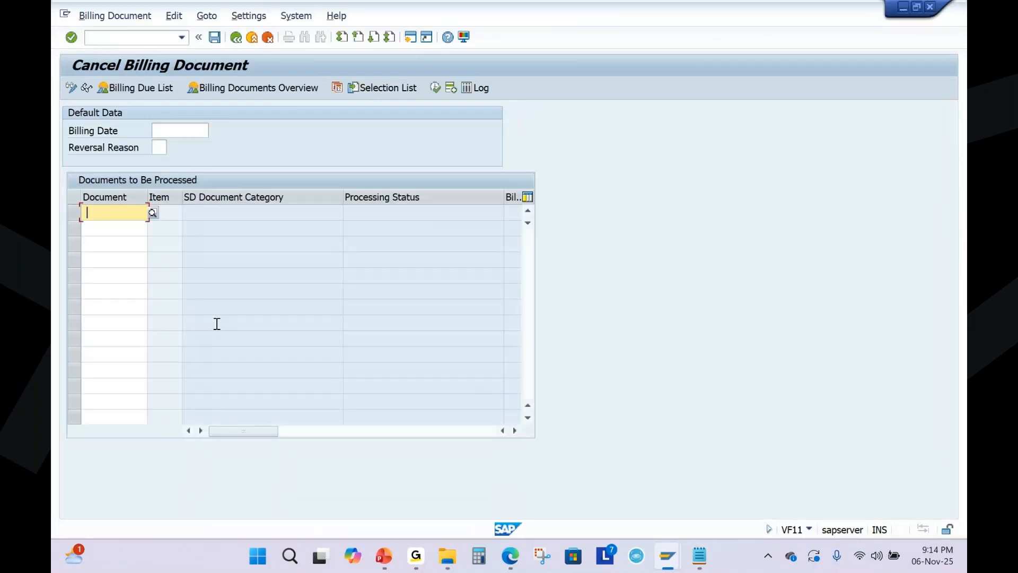
# Enter the order's invoice number as the document to cancel, execute the cancellation and save it.
pyautogui.click(113, 213)
pyautogui.click(117, 229)
pyautogui.click(131, 218)
pyautogui.press('BackSpace')
pyautogui.write('7')
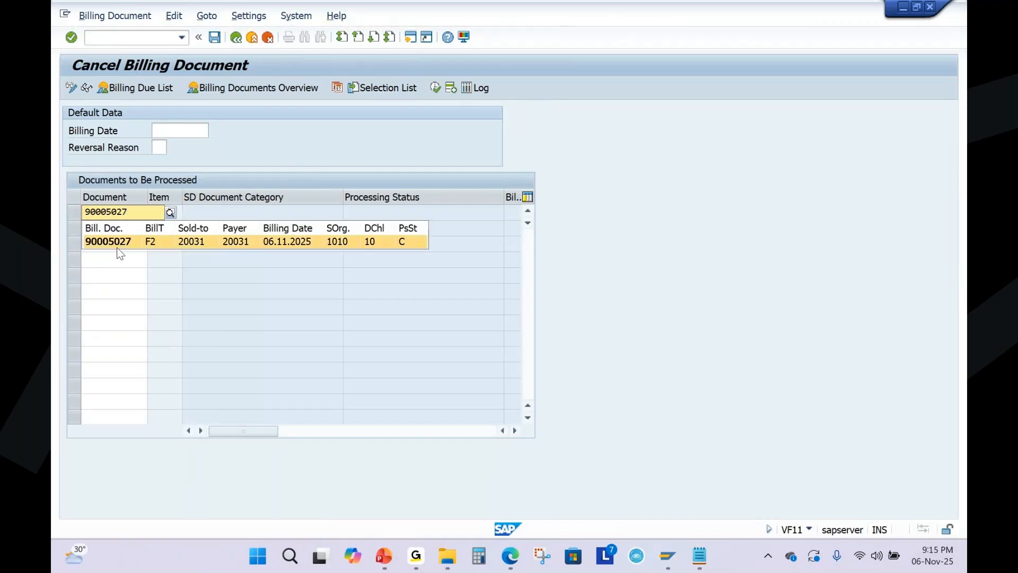
pyautogui.click(117, 244)
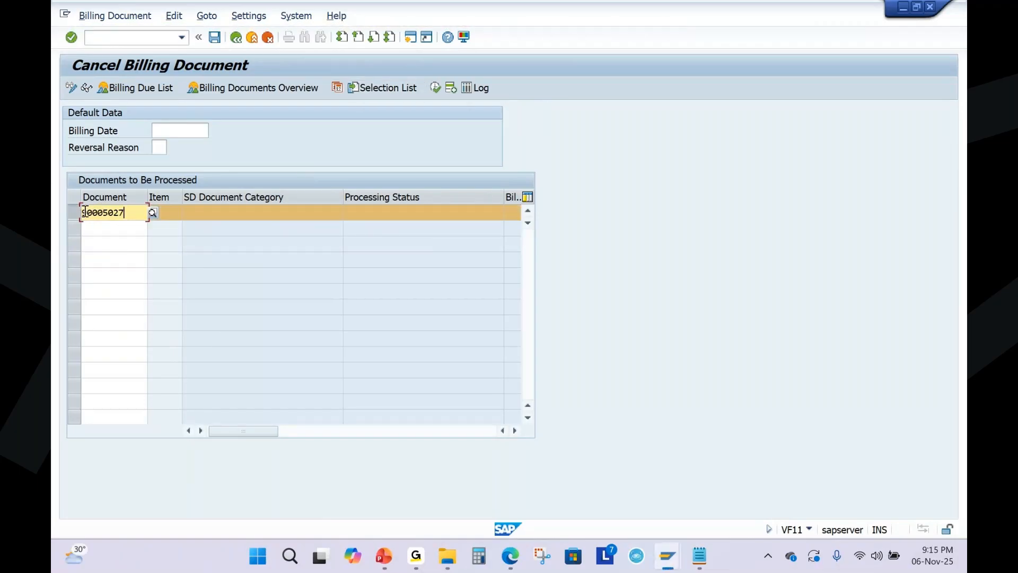
pyautogui.click(435, 88)
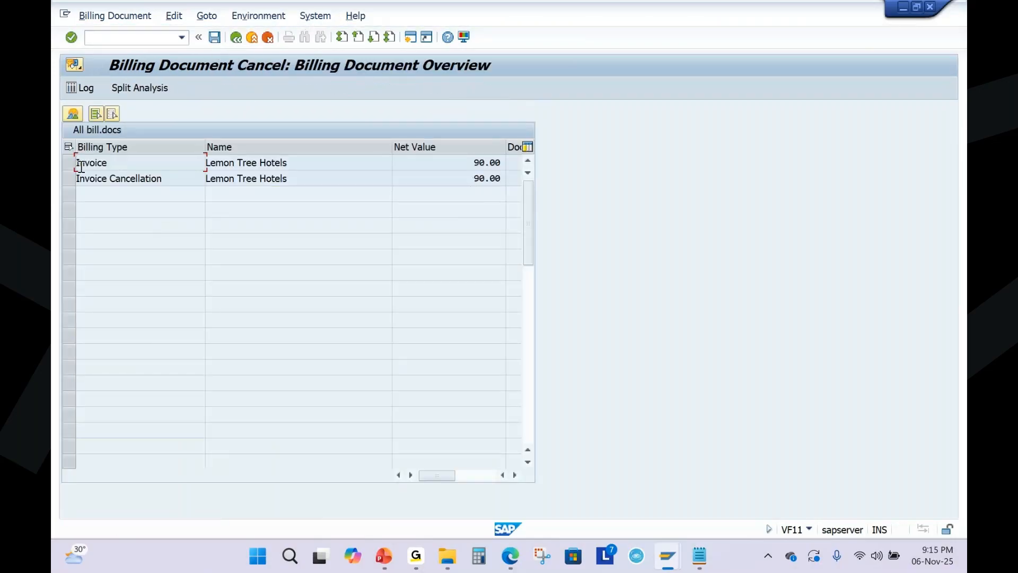
pyautogui.click(214, 37)
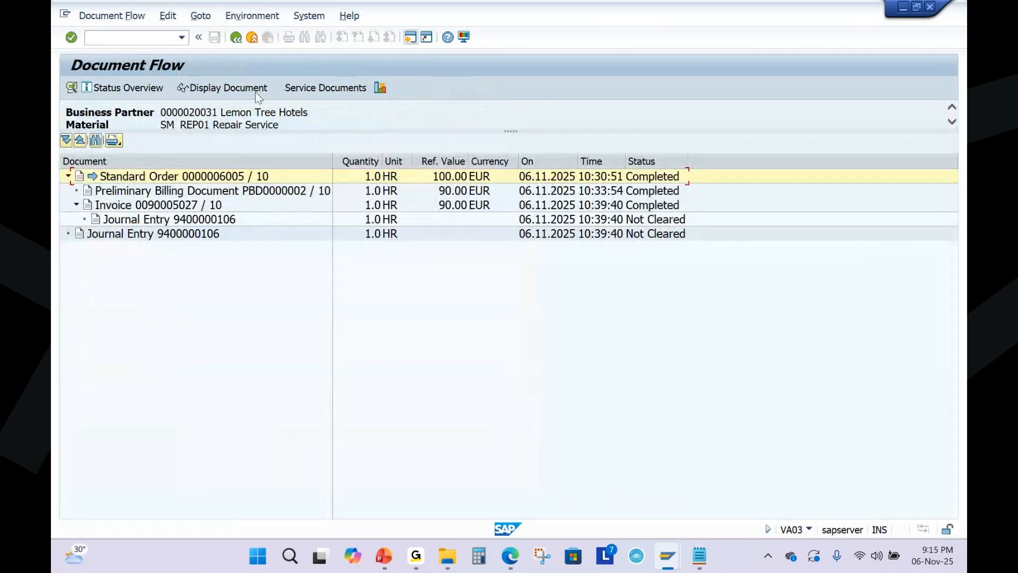
# Restart VA03 and redisplay the order's document flow, examining the invoice cancellation, invoice and preliminary billing document entries.
pyautogui.click(236, 37)
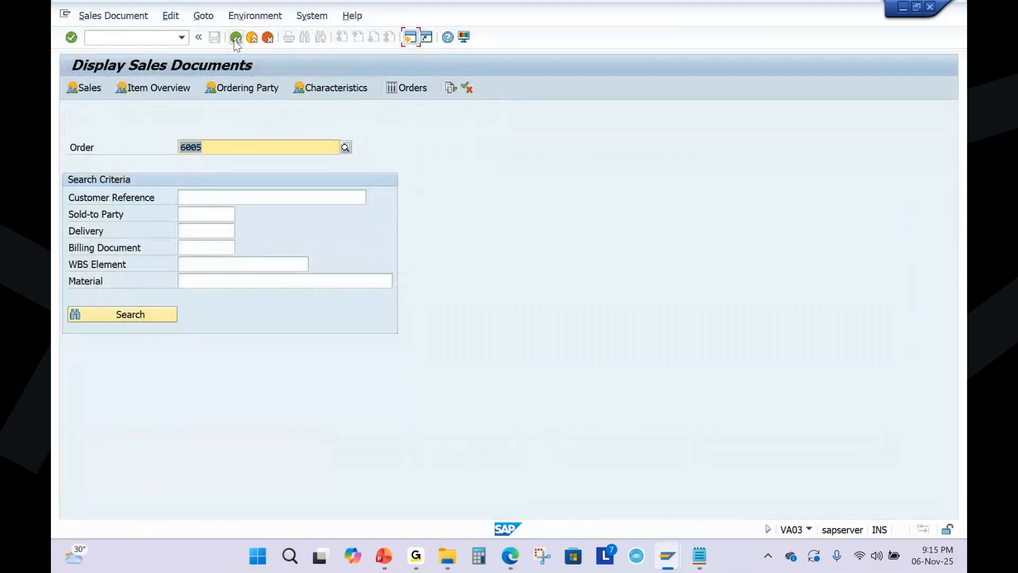
pyautogui.click(236, 37)
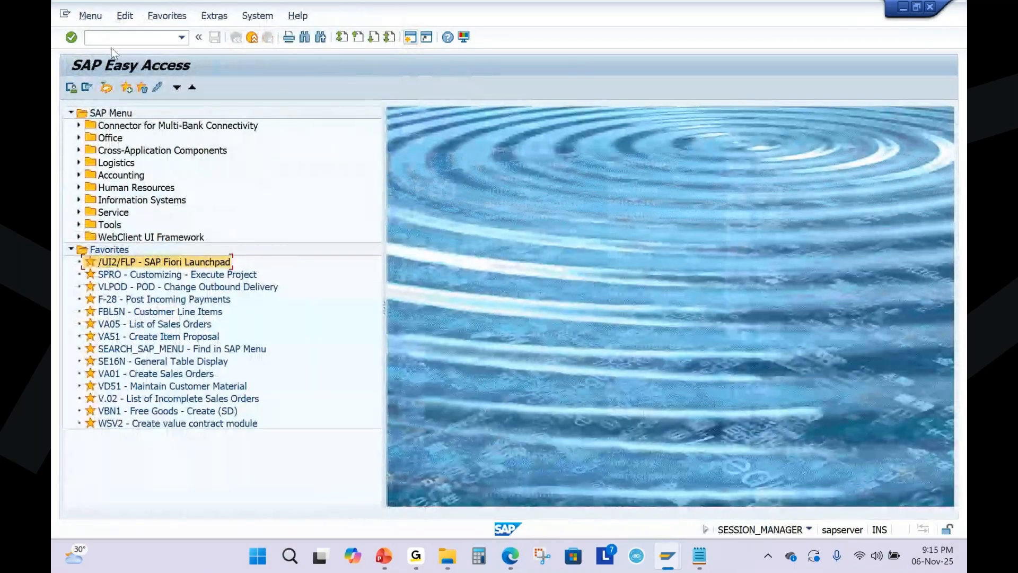
pyautogui.click(114, 39)
pyautogui.press('Return')
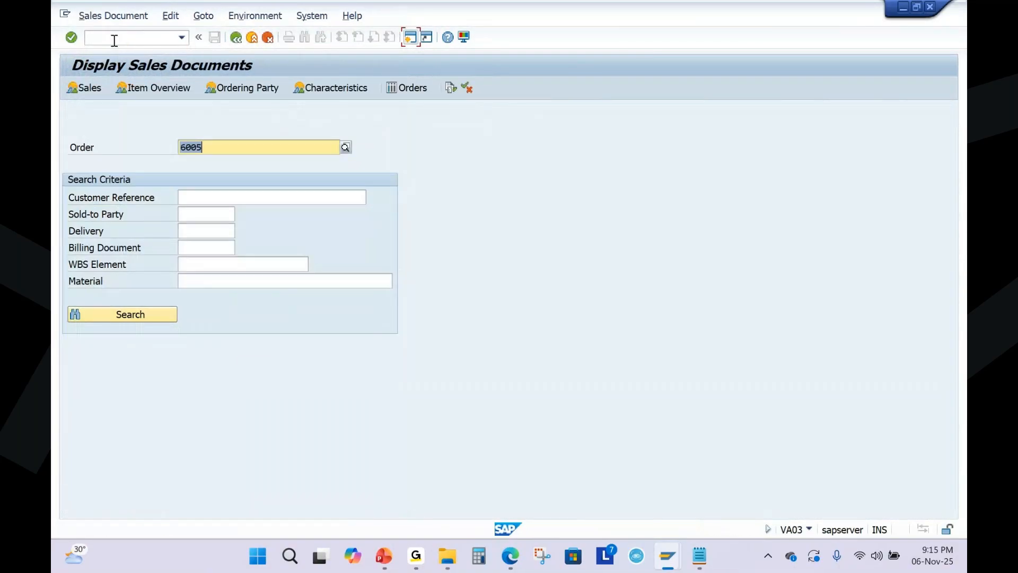
pyautogui.click(451, 88)
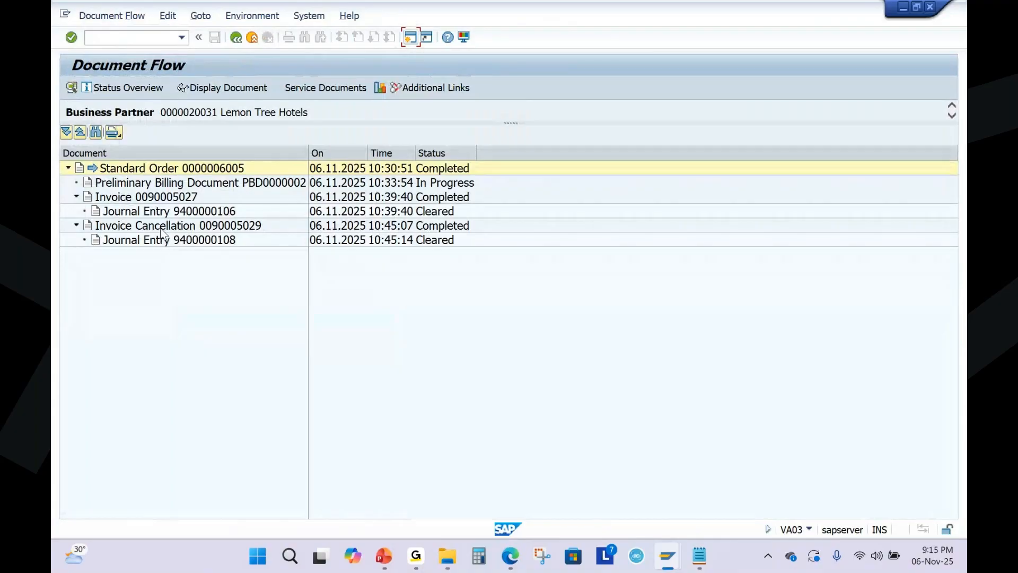
pyautogui.click(160, 228)
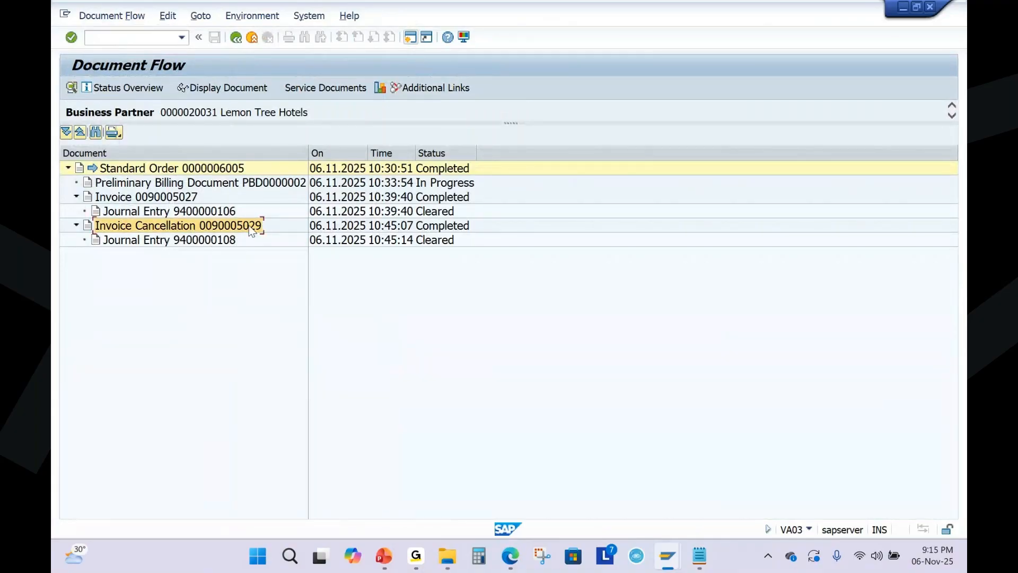
pyautogui.click(182, 198)
pyautogui.click(300, 184)
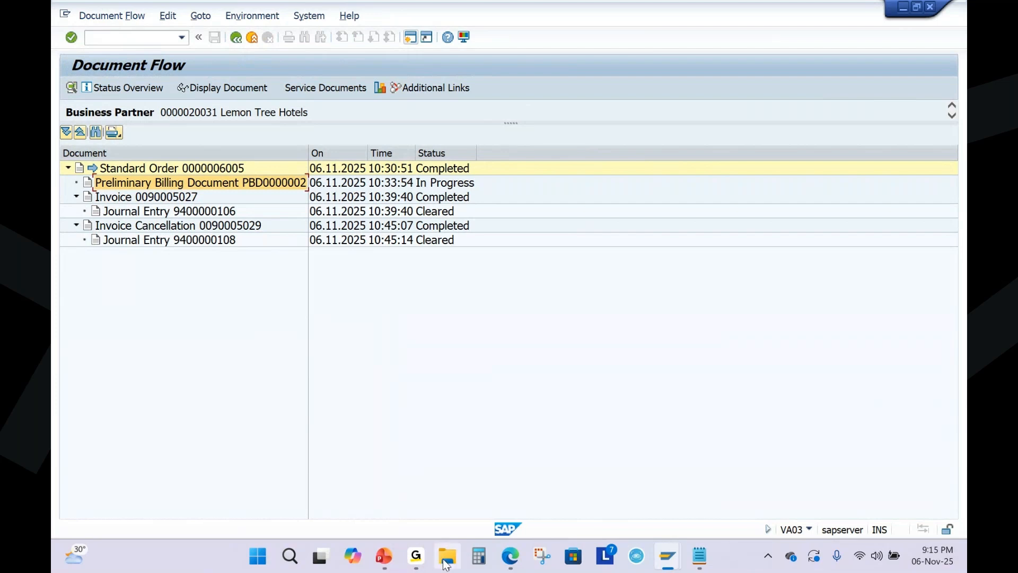
# Switch to the browser, reload Manage Preliminary Billing Documents and list the documents to check their statuses.
pyautogui.click(510, 556)
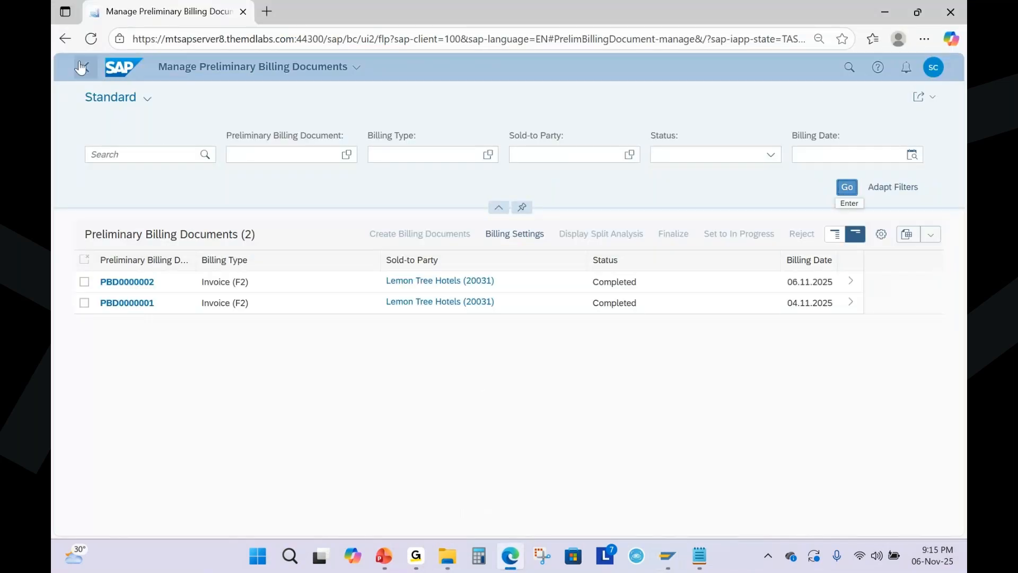
pyautogui.click(91, 40)
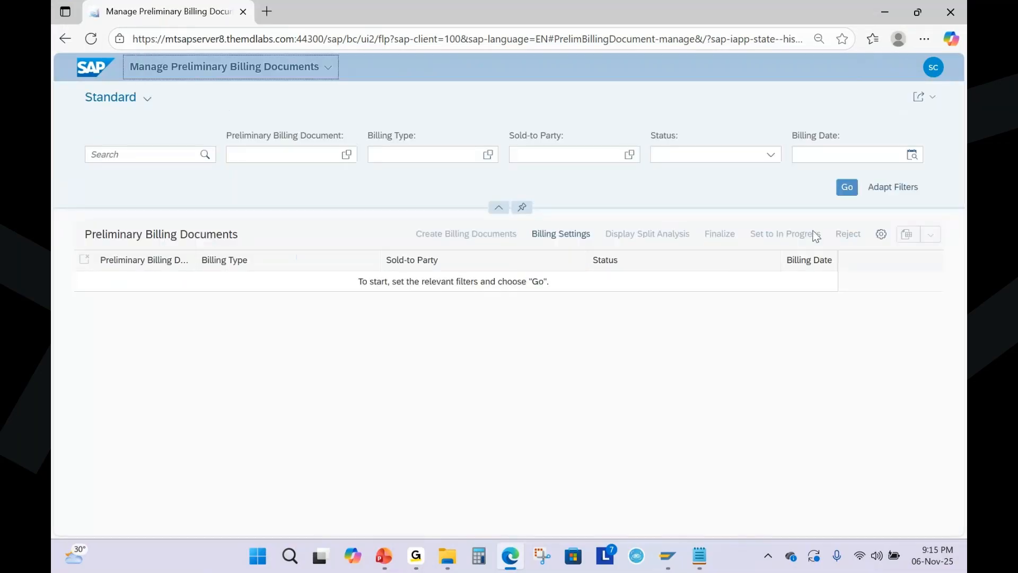
pyautogui.click(847, 186)
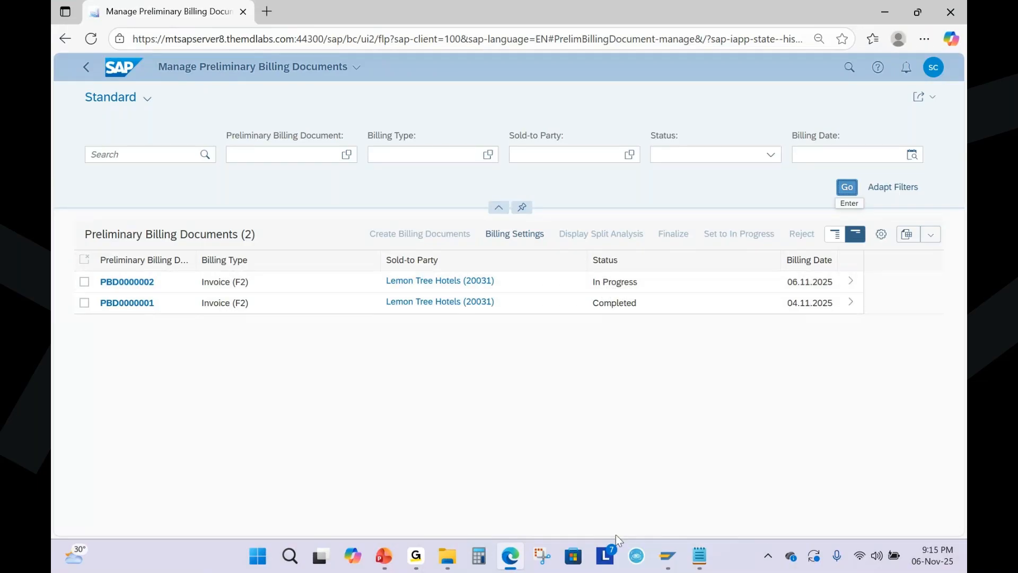
# Switch to PowerPoint and highlight the business function name SD_BIL_PRELIMBILLINGDOC in the last bullet of slide 24.
pyautogui.click(384, 556)
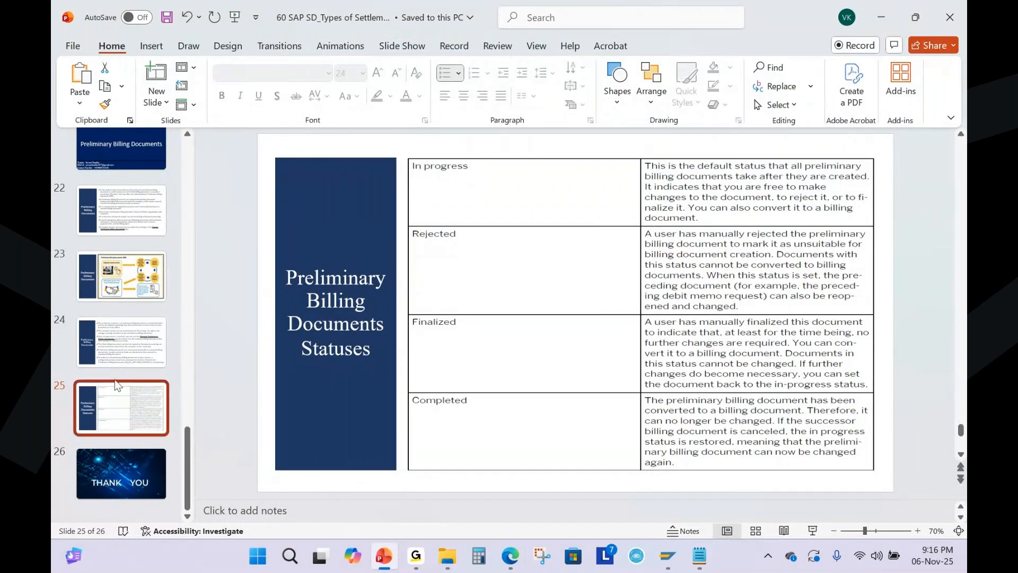
pyautogui.click(120, 352)
pyautogui.doubleClick(608, 456)
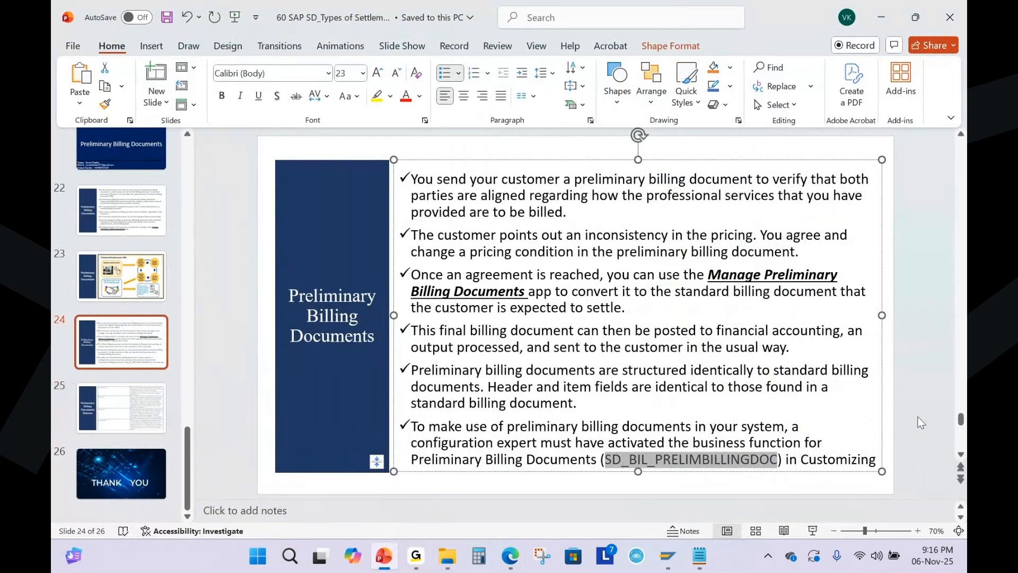
# Show the closing slide 26, return to the Types of Settlement title slide and browse the following slides for a recap.
pyautogui.click(128, 476)
pyautogui.moveTo(187, 476); pyautogui.dragTo(186, 196)
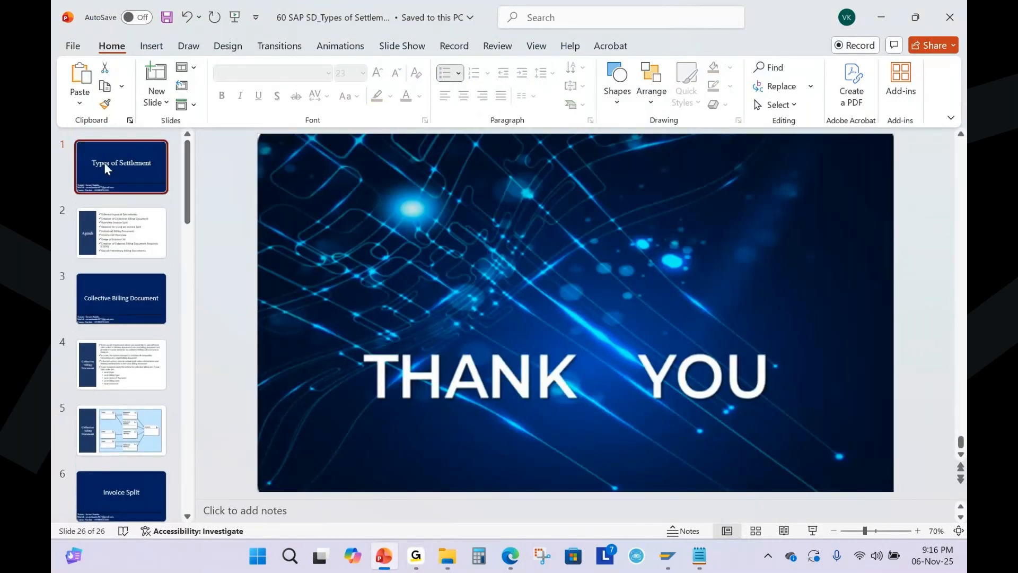
pyautogui.click(161, 164)
pyautogui.scroll(-5, 132, 394)
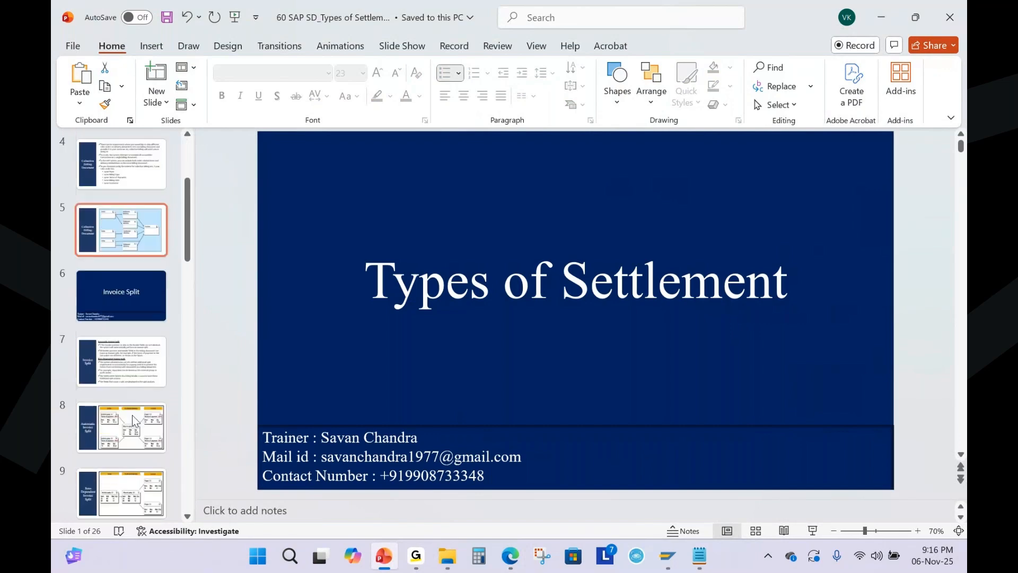